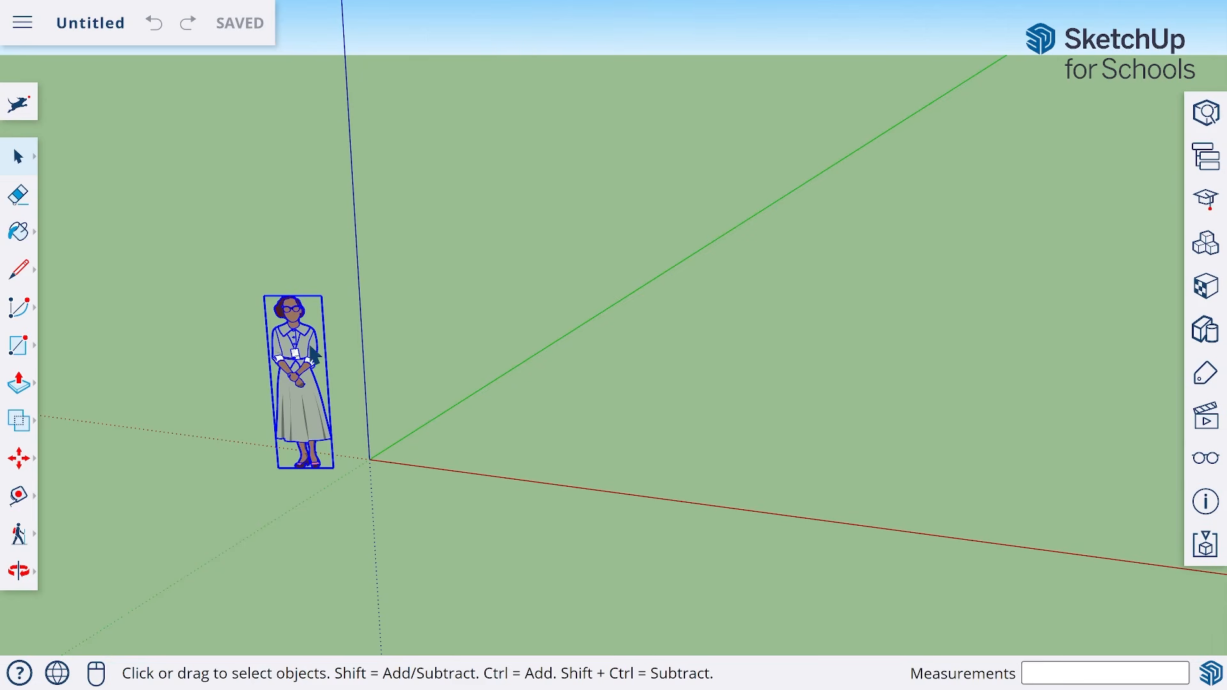
# Step: Deselect the scale figure and check the input device choices without changing them
pyautogui.click(482, 539)
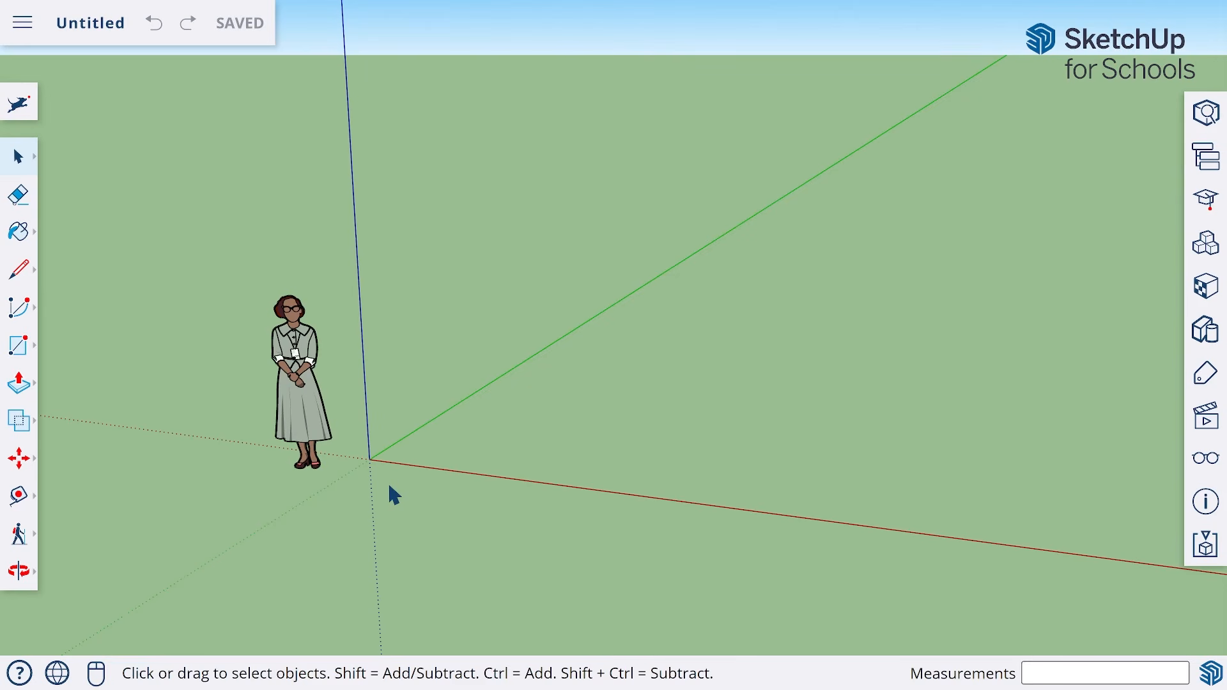
pyautogui.click(96, 672)
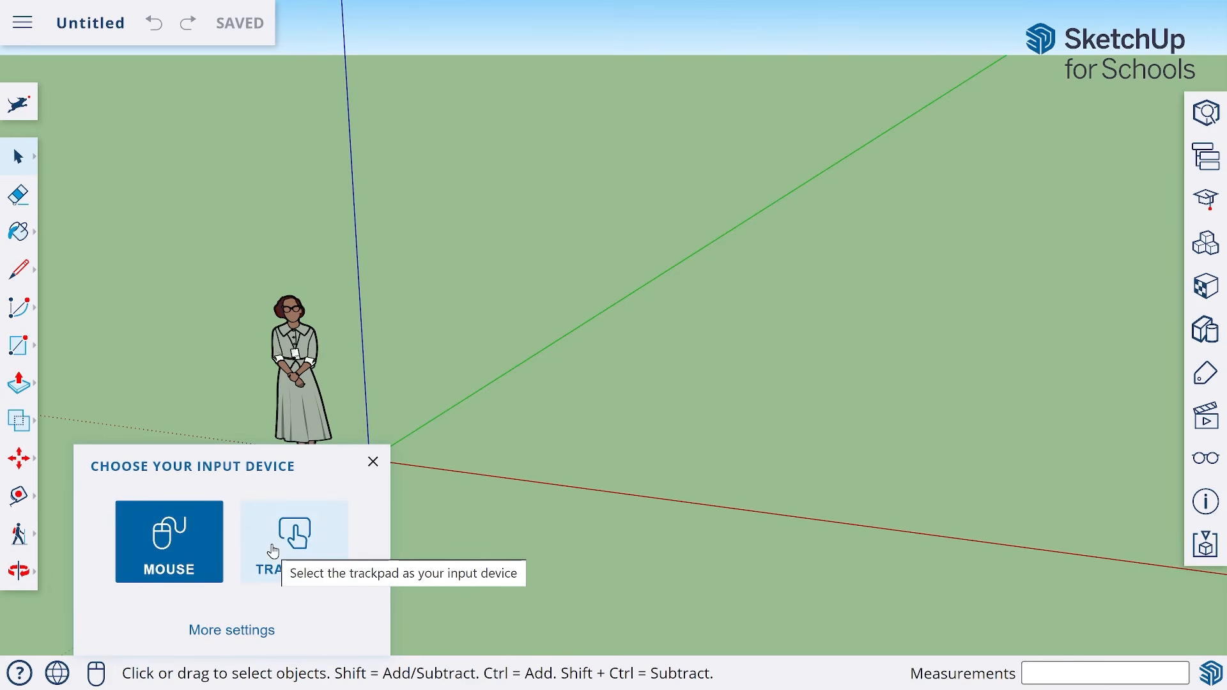
pyautogui.click(373, 464)
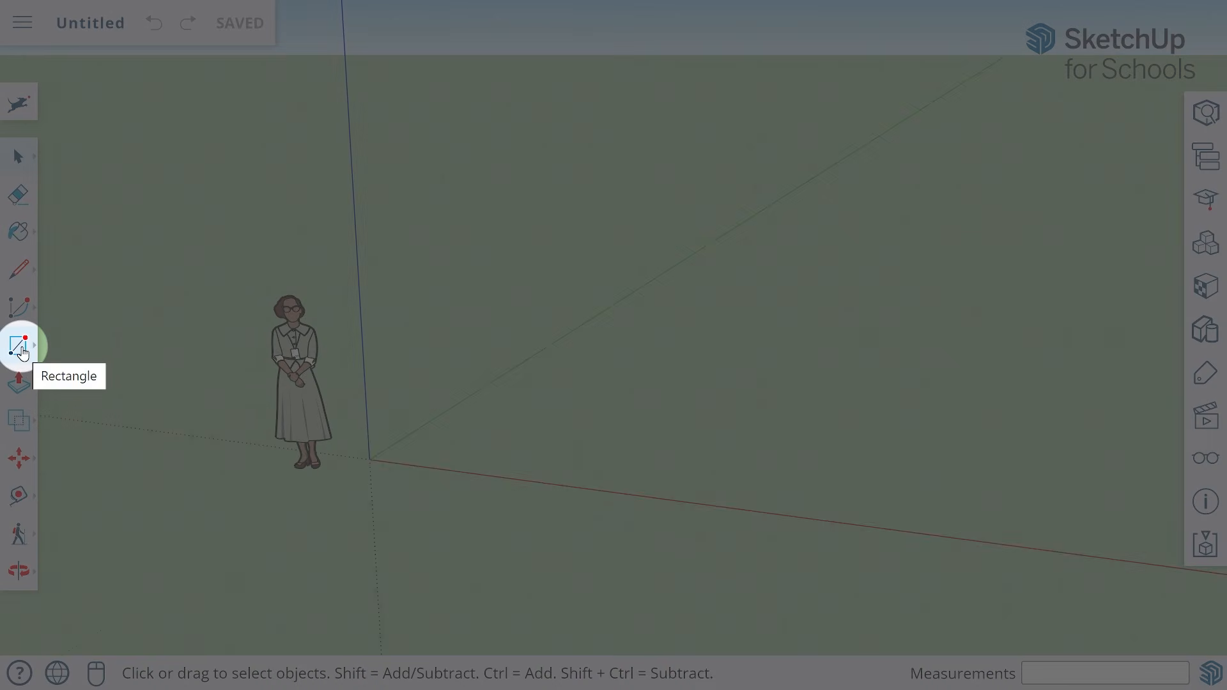
# Step: Draw a 16' by 30' rectangle on the ground with its first corner at the origin
pyautogui.click(22, 353)
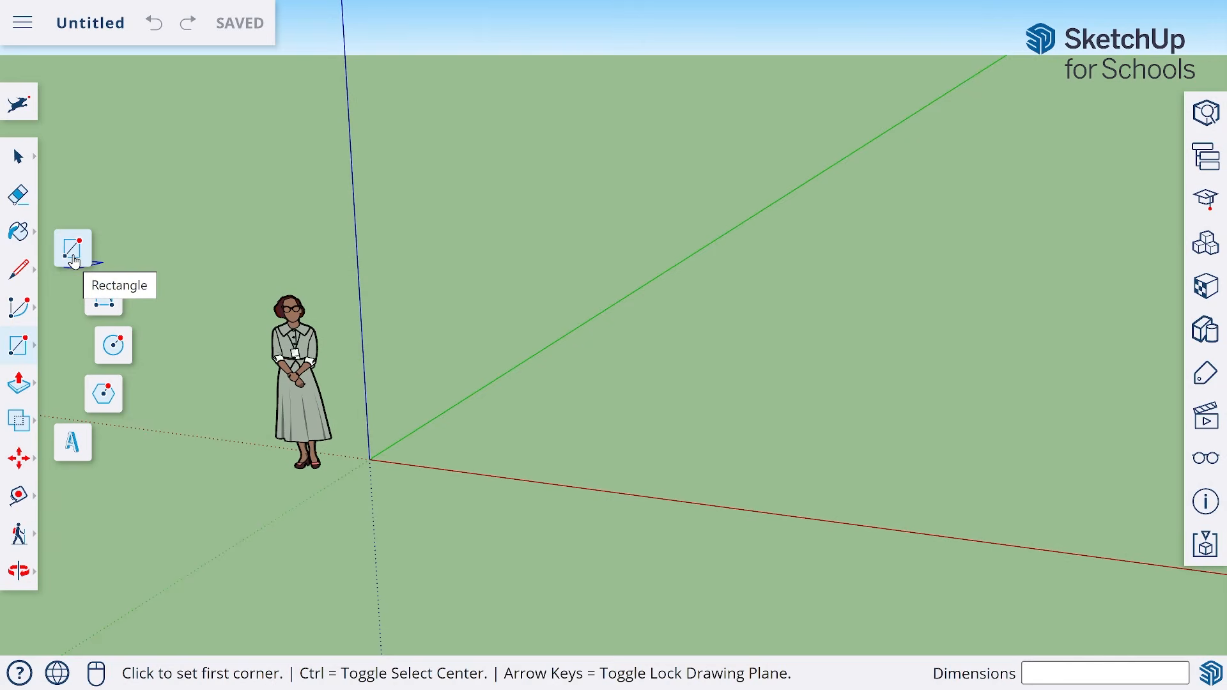
pyautogui.click(74, 260)
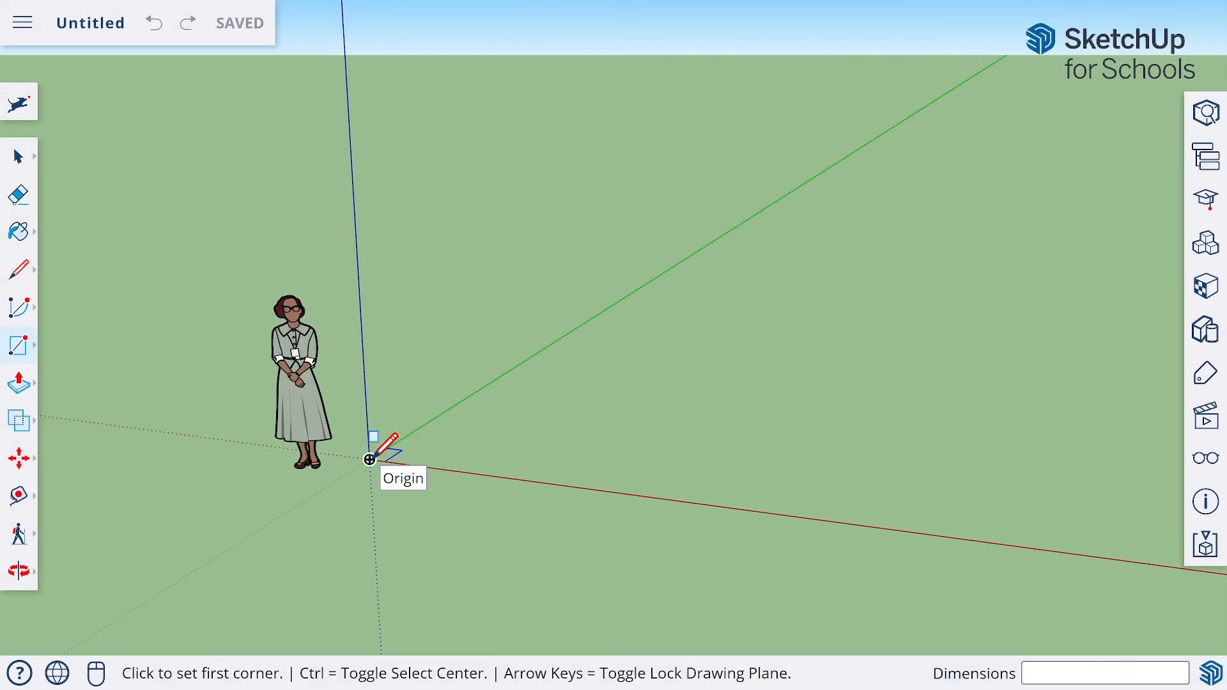
pyautogui.click(369, 459)
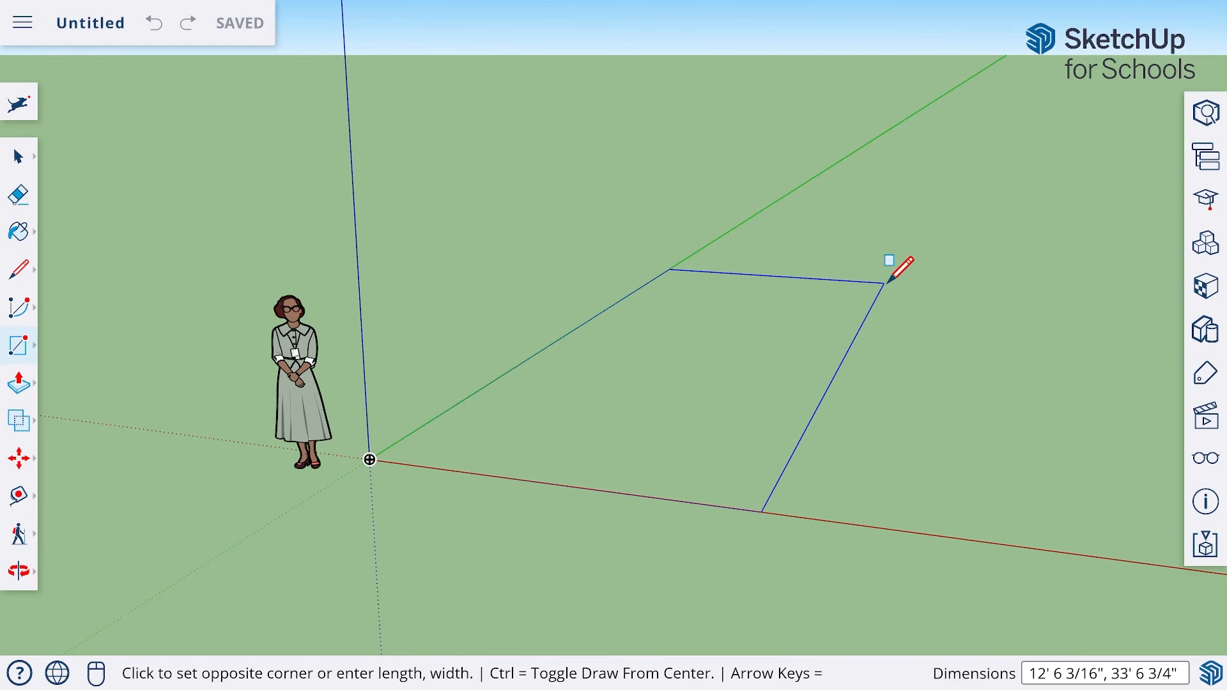
pyautogui.write("16',30")
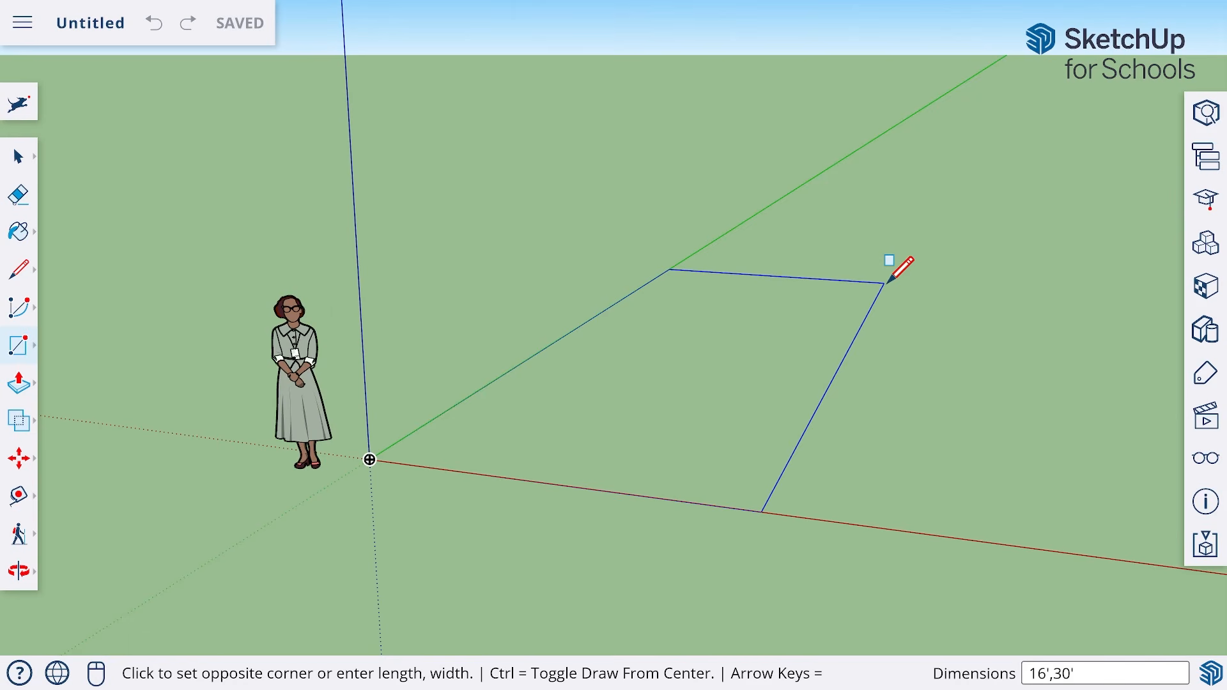
pyautogui.write("'")
pyautogui.press('Return')
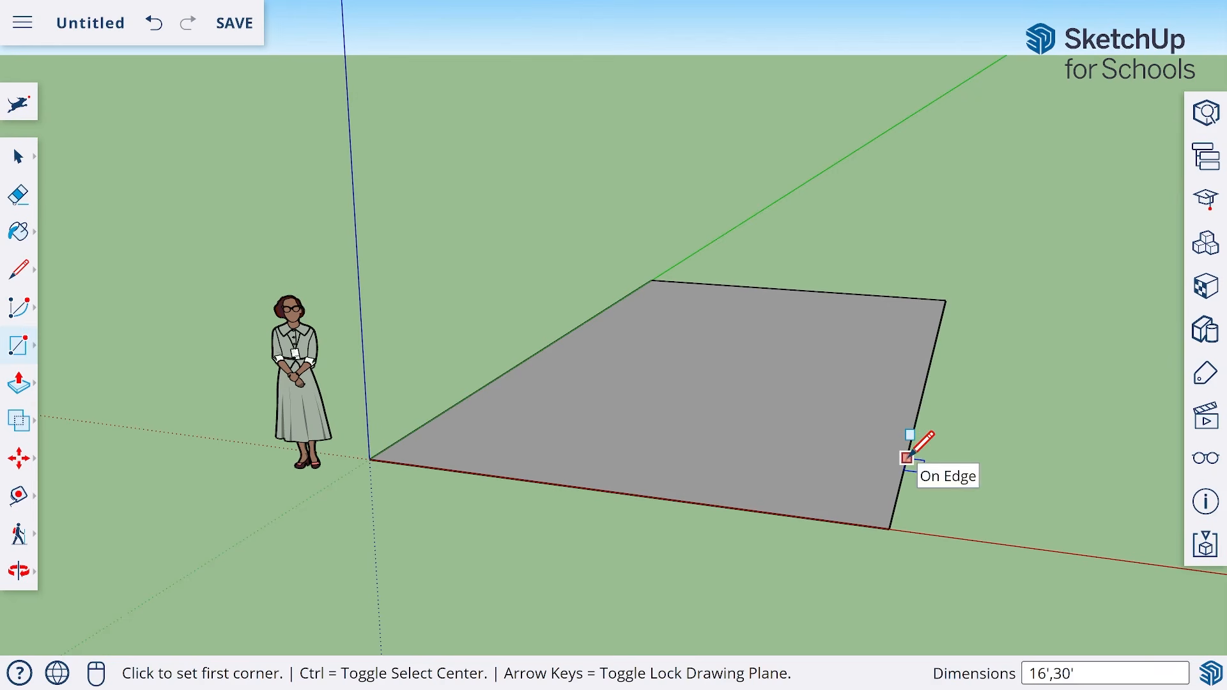
# Step: Switch to the standard top view and reposition it to leave empty ground on the 16' by 30' rectangle's far side from the green axis
pyautogui.moveTo(810, 397); pyautogui.dragTo(762, 428, button='middle')
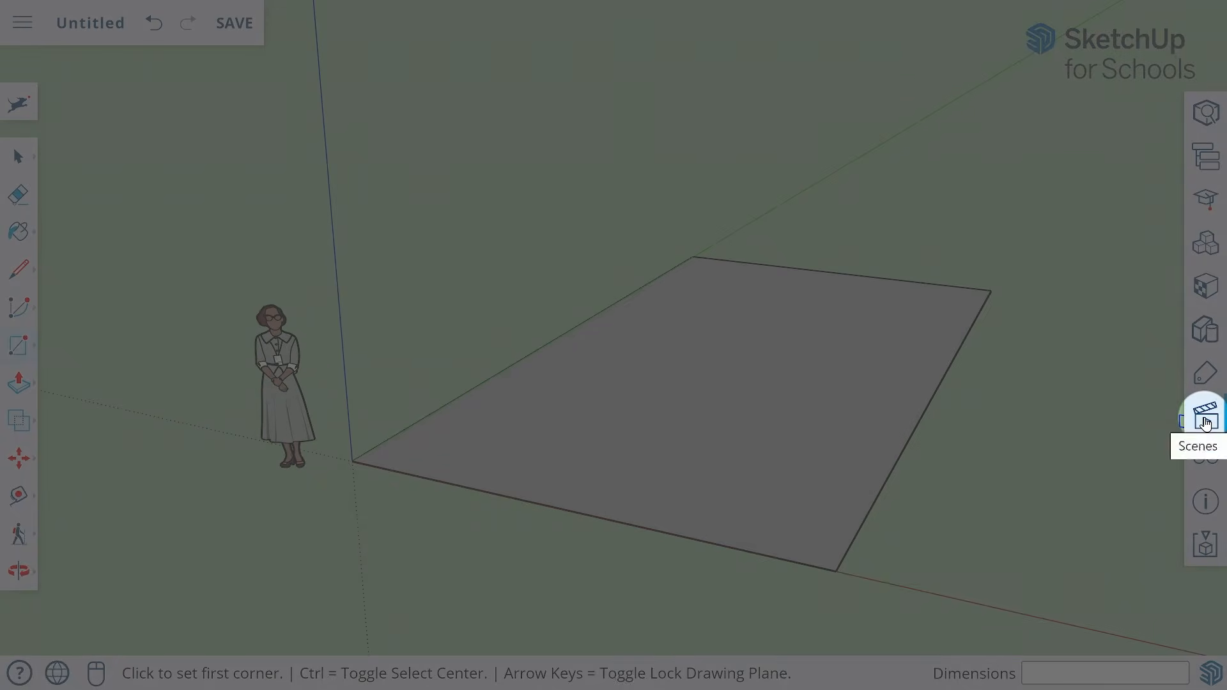
pyautogui.click(1205, 421)
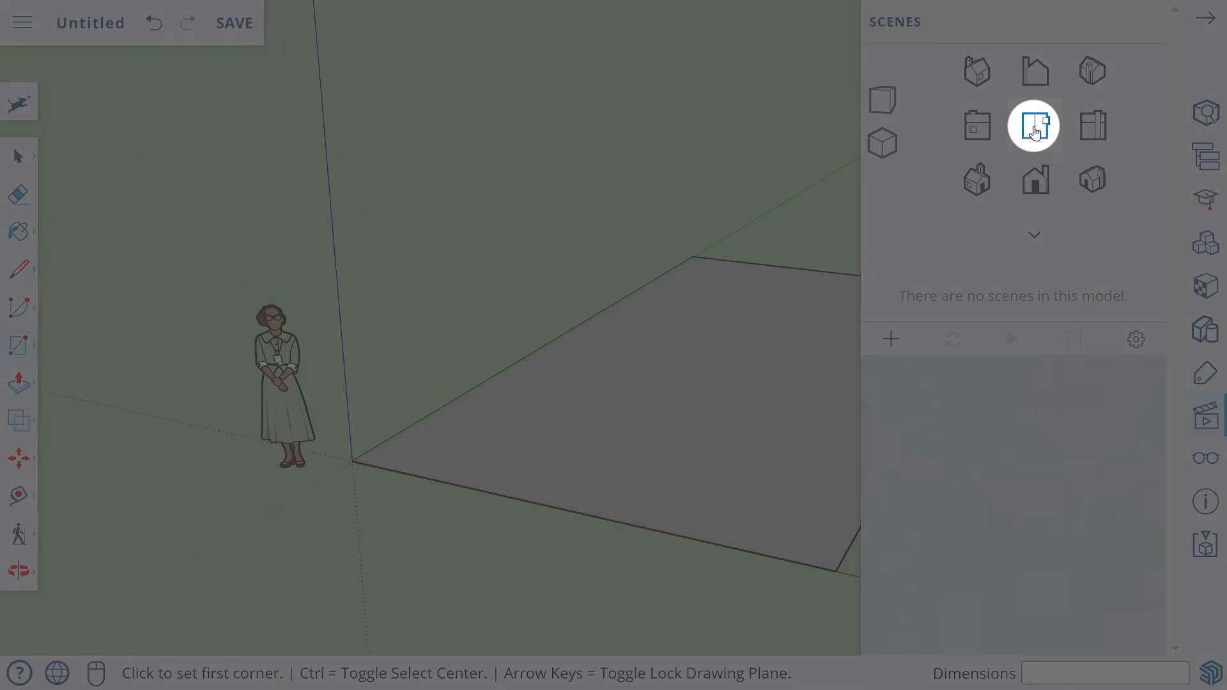
pyautogui.click(1036, 131)
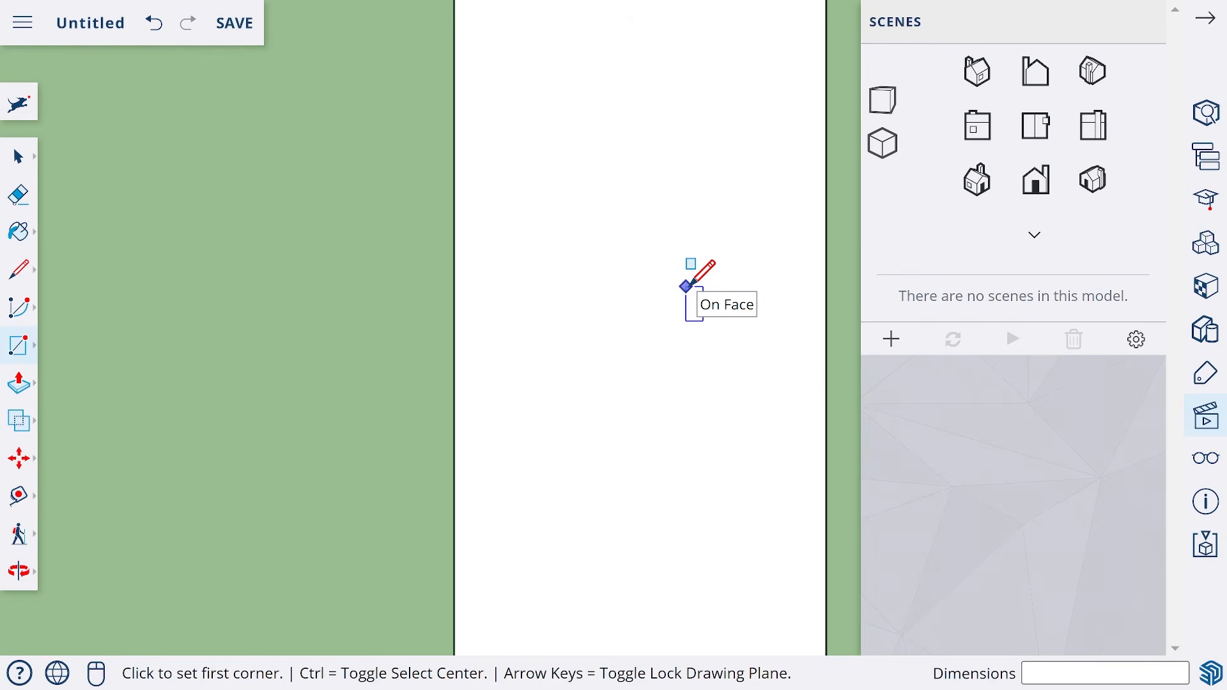
pyautogui.scroll(-3, 686, 286)
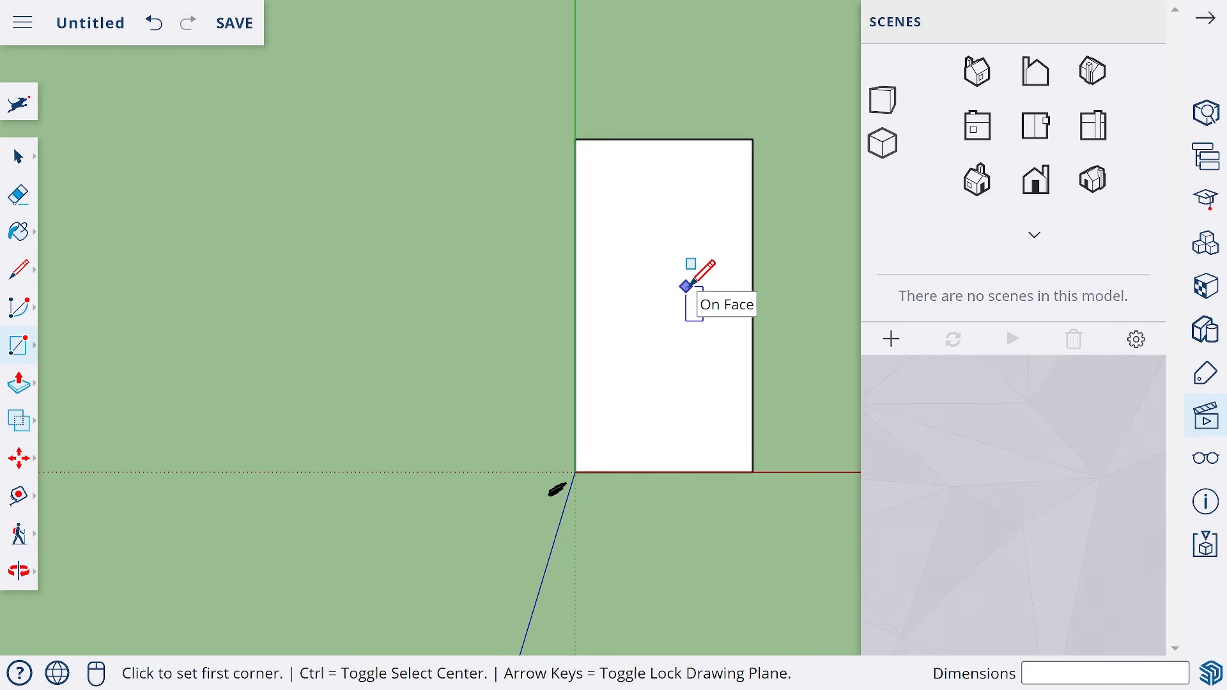
pyautogui.scroll(5, 686, 286)
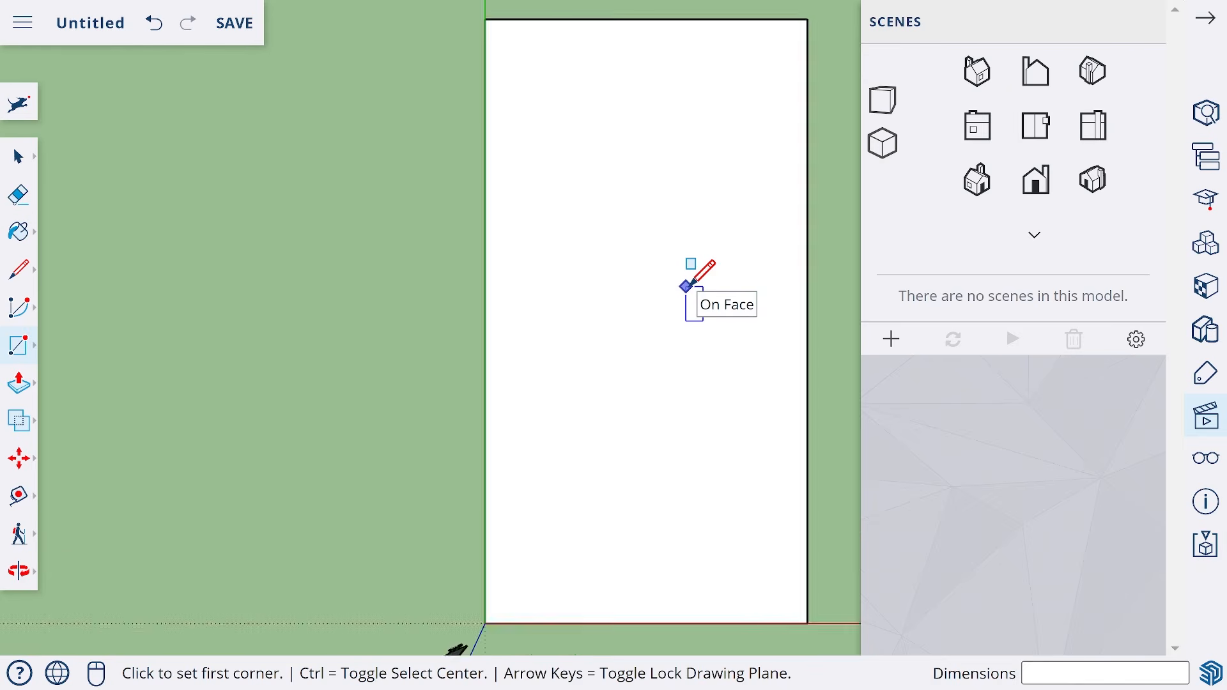
pyautogui.scroll(-4, 686, 287)
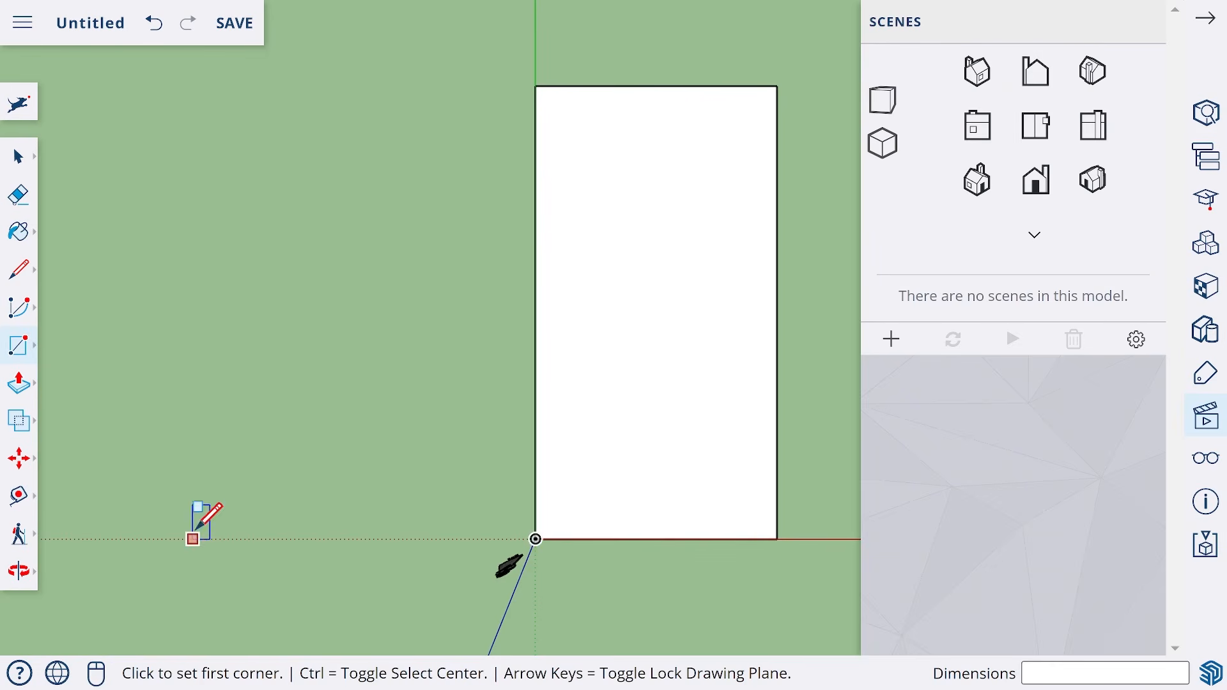
pyautogui.click(20, 578)
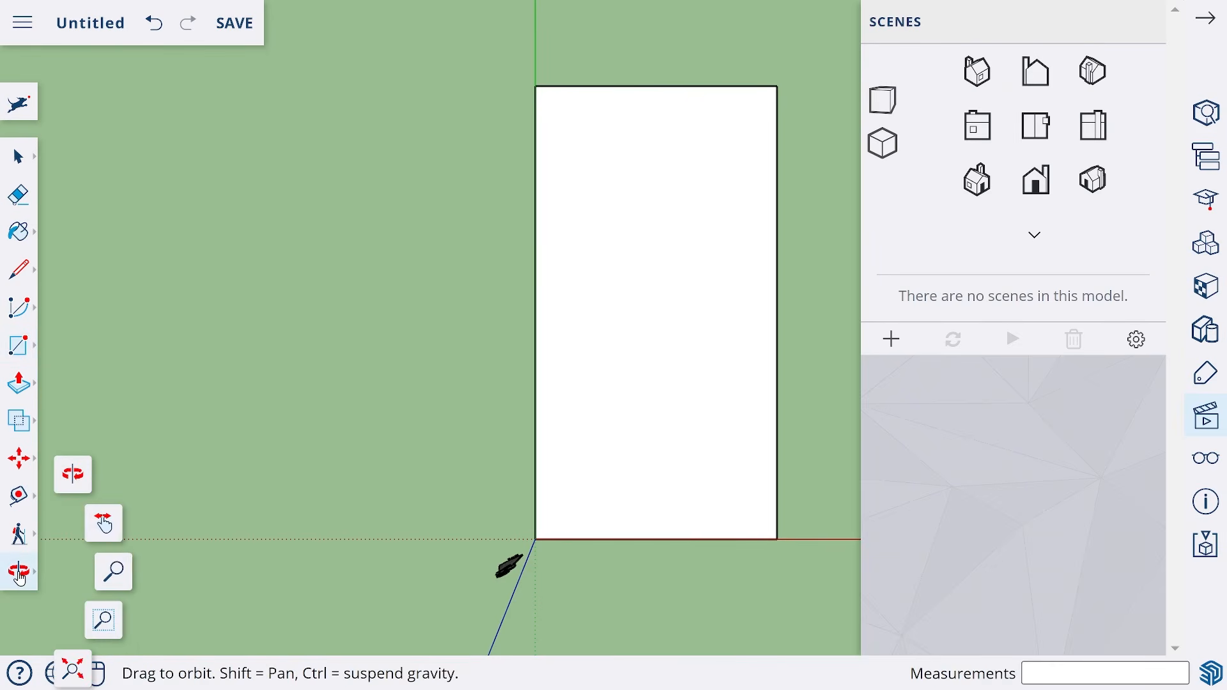
pyautogui.click(106, 529)
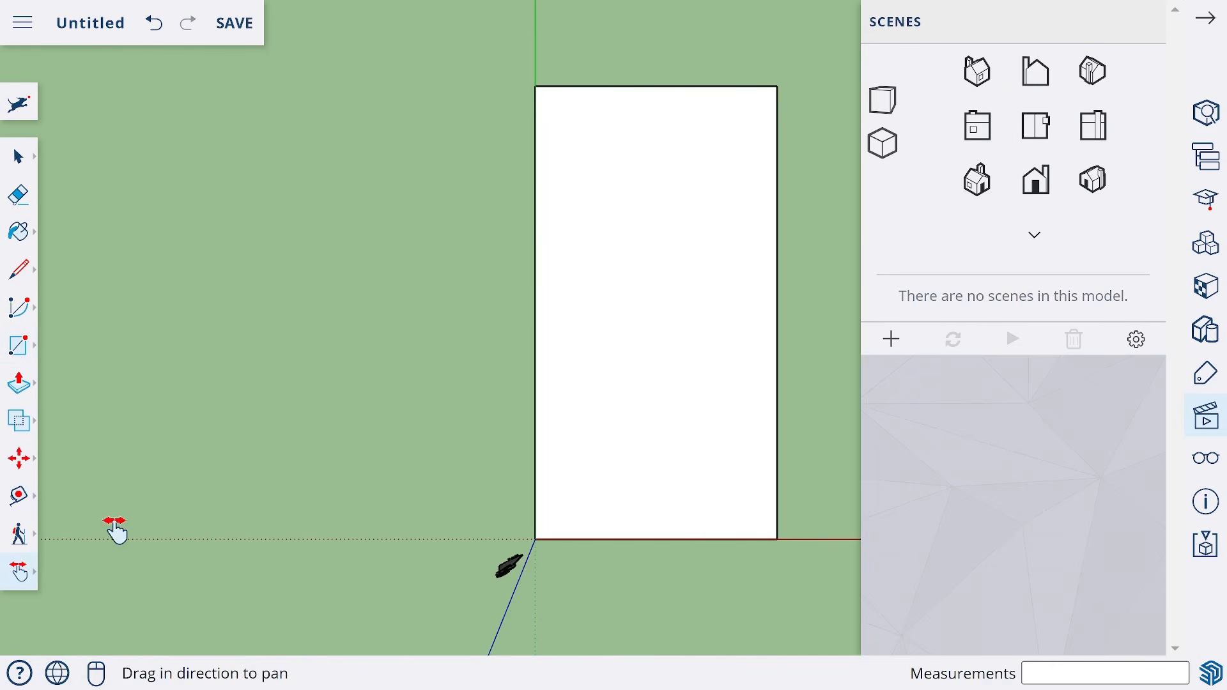
pyautogui.moveTo(638, 252); pyautogui.dragTo(286, 304)
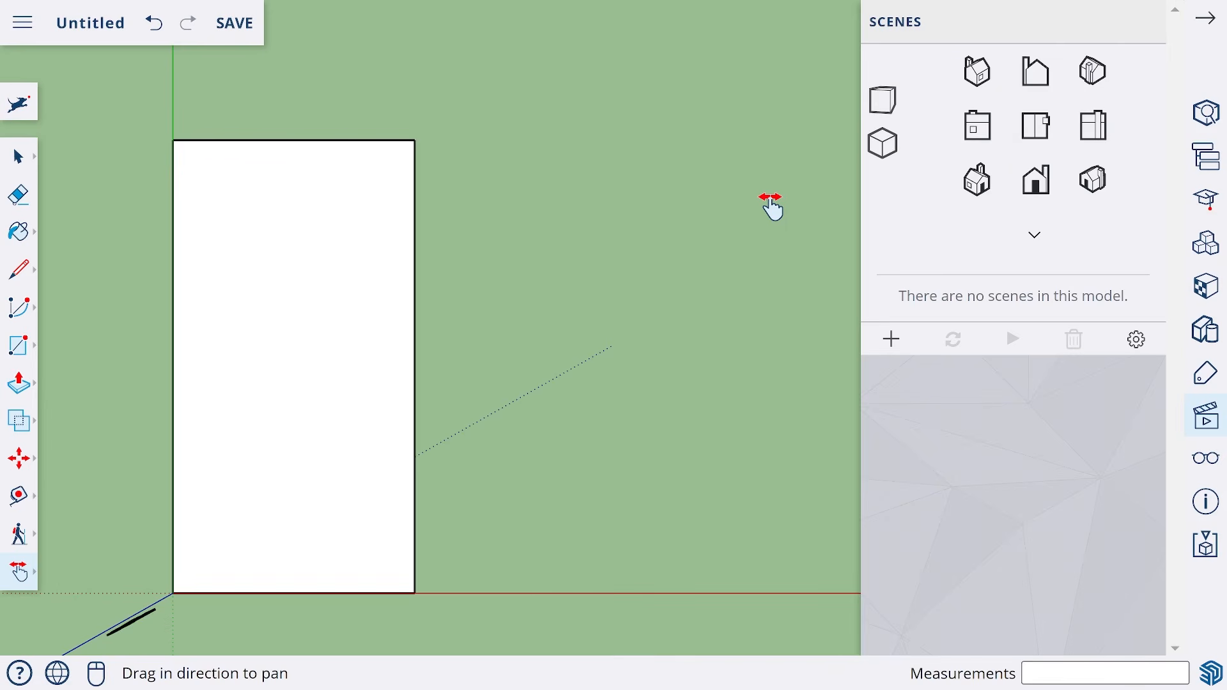
# Step: Draw a 48 by 48 inch square outward from the large rectangle's upper-right corner, flush with its top edge
pyautogui.click(19, 345)
pyautogui.click(74, 257)
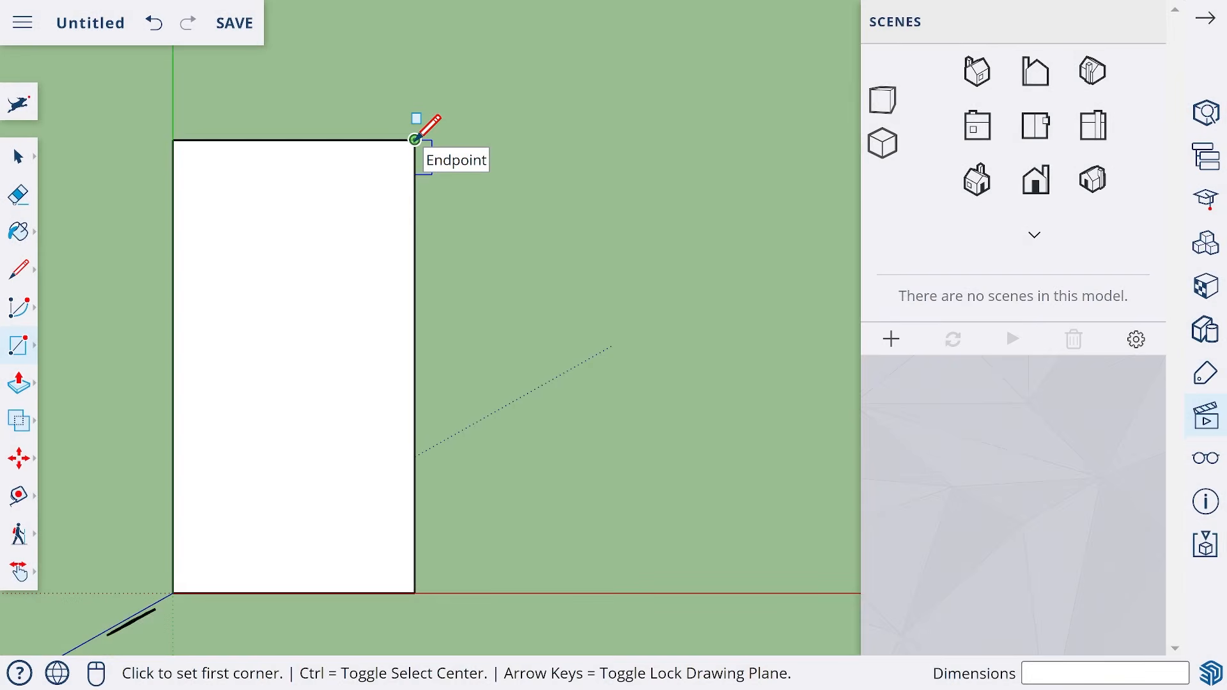
pyautogui.click(416, 139)
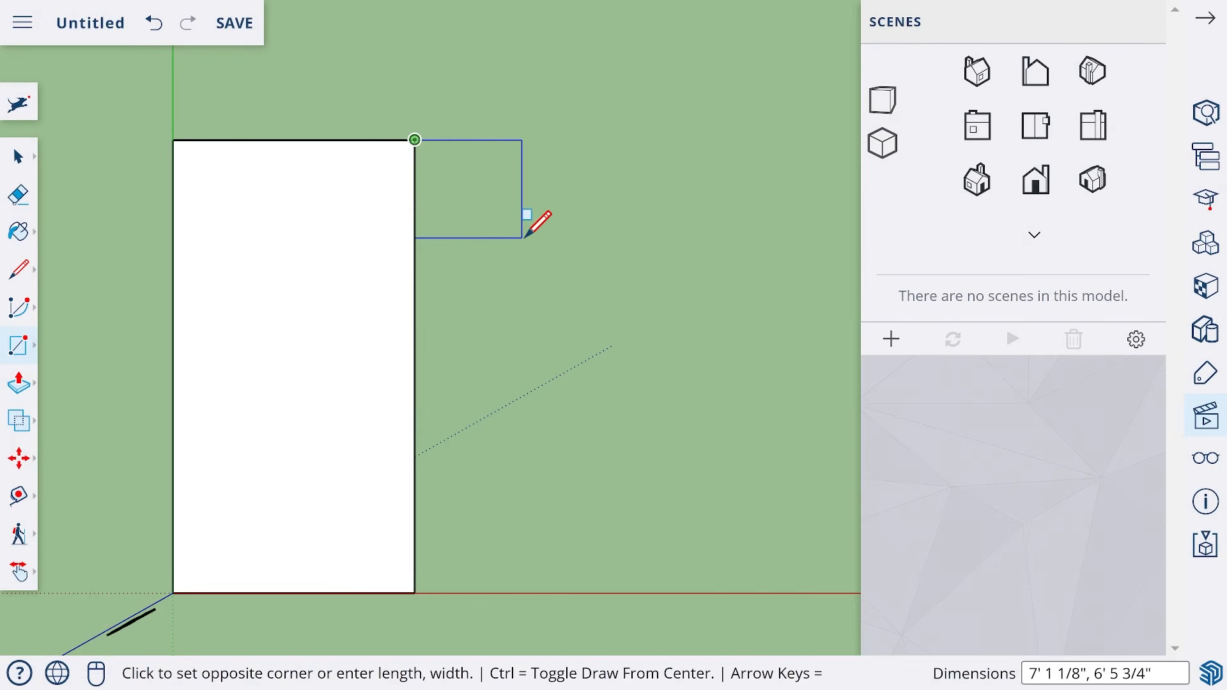
pyautogui.write('48,48')
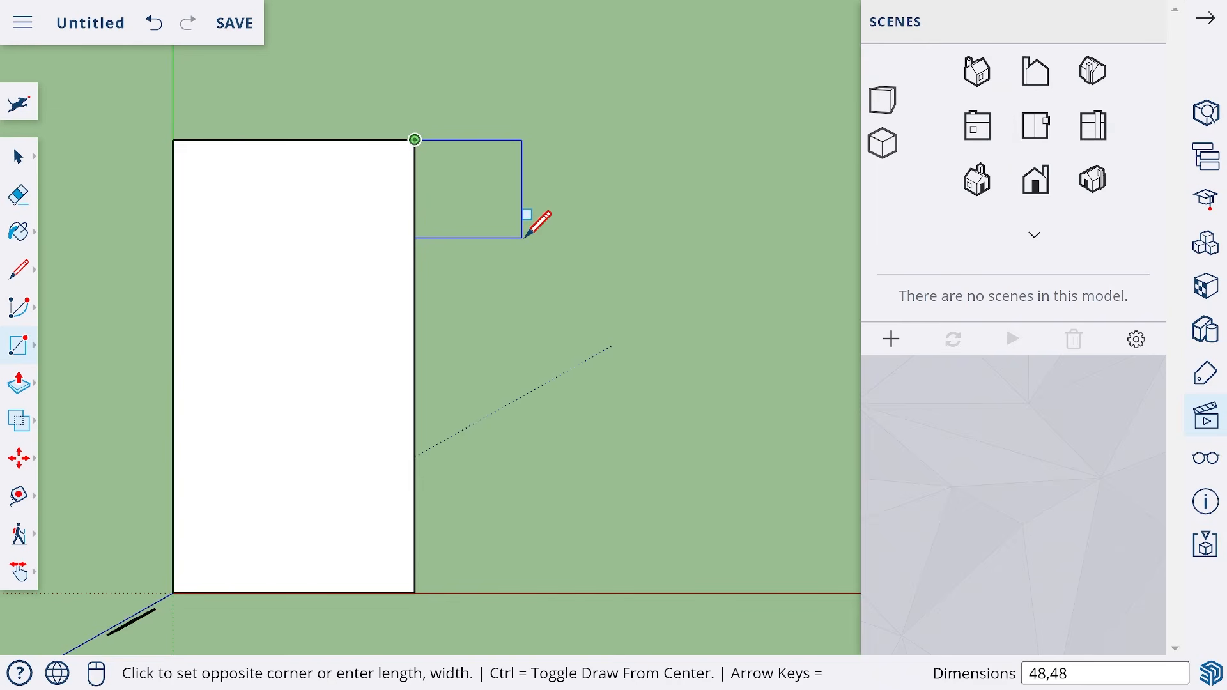
pyautogui.press('Return')
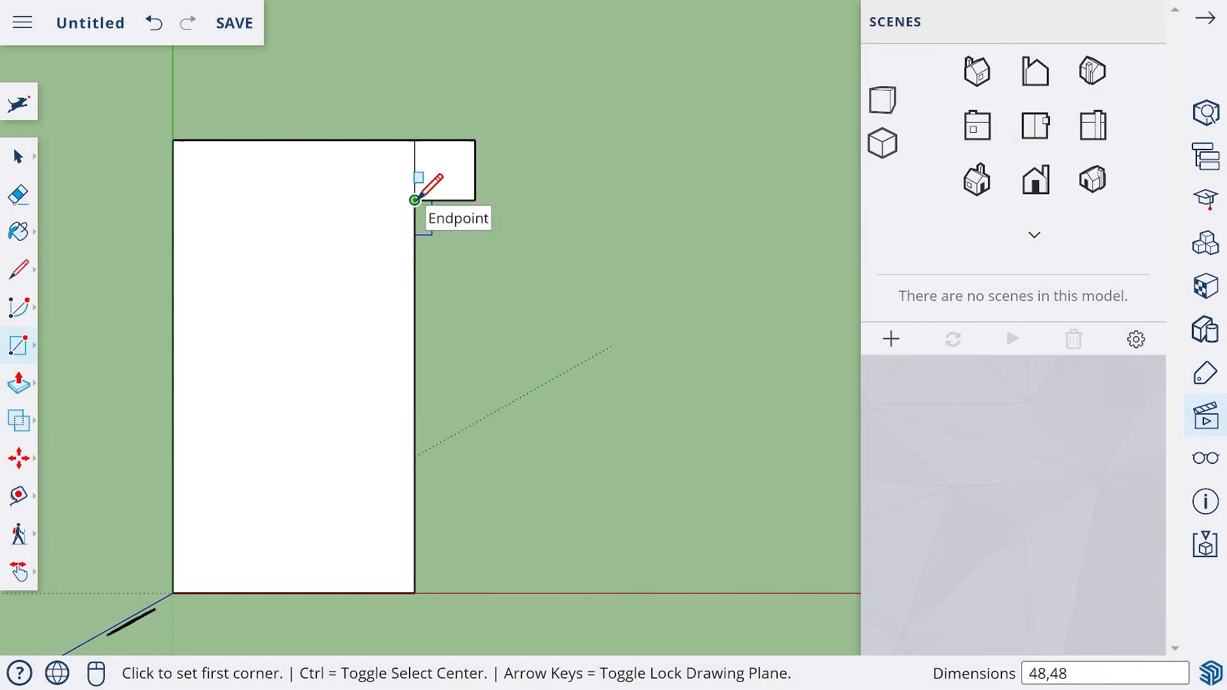
# Step: Try a 12',6' rectangle from the small square's lower-left corner along the large rectangle's edge, and undo it
pyautogui.click(415, 200)
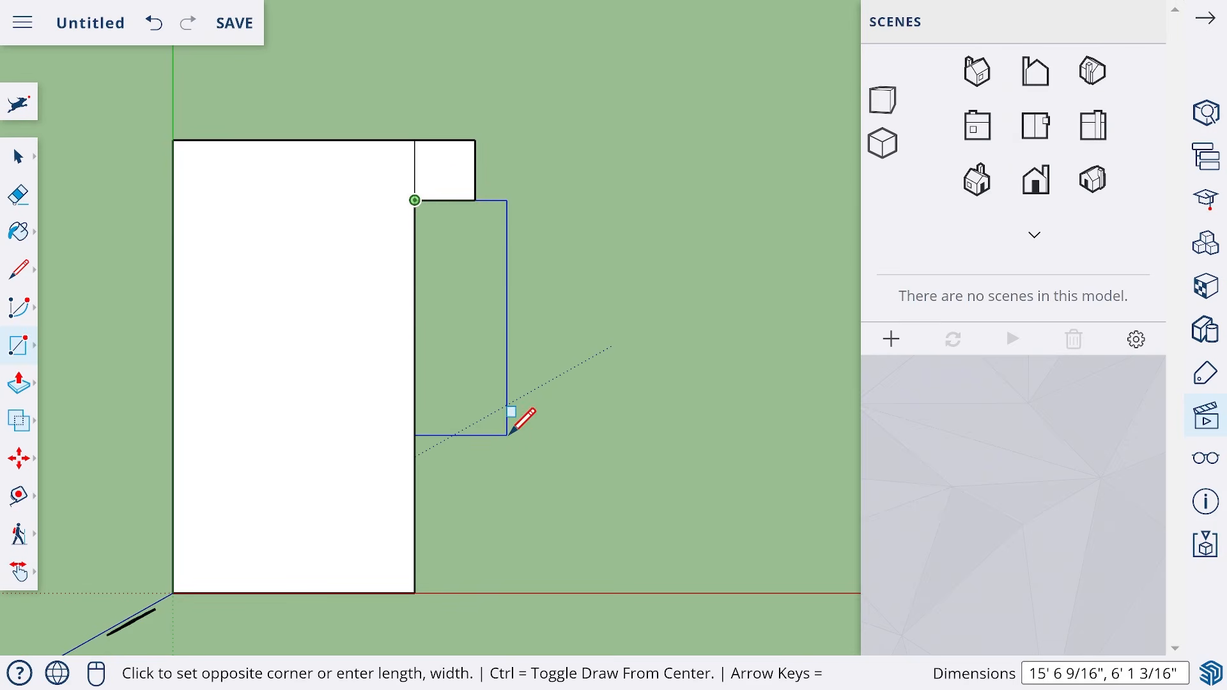
pyautogui.write("12',6")
pyautogui.press('Return')
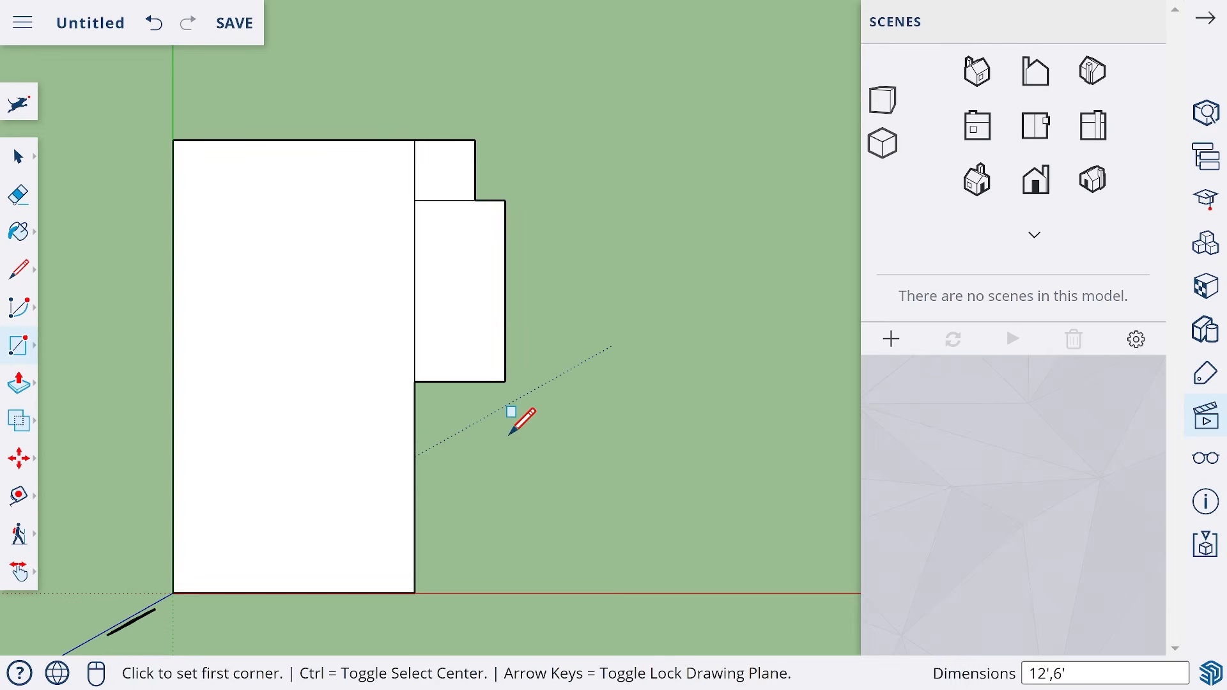
pyautogui.hotkey('ctrl', 'z')
# Step: Draw a 12',6' rectangle from the small square's lower-left corner and resize it to 6',12' so its long side follows the large rectangle
pyautogui.click(415, 200)
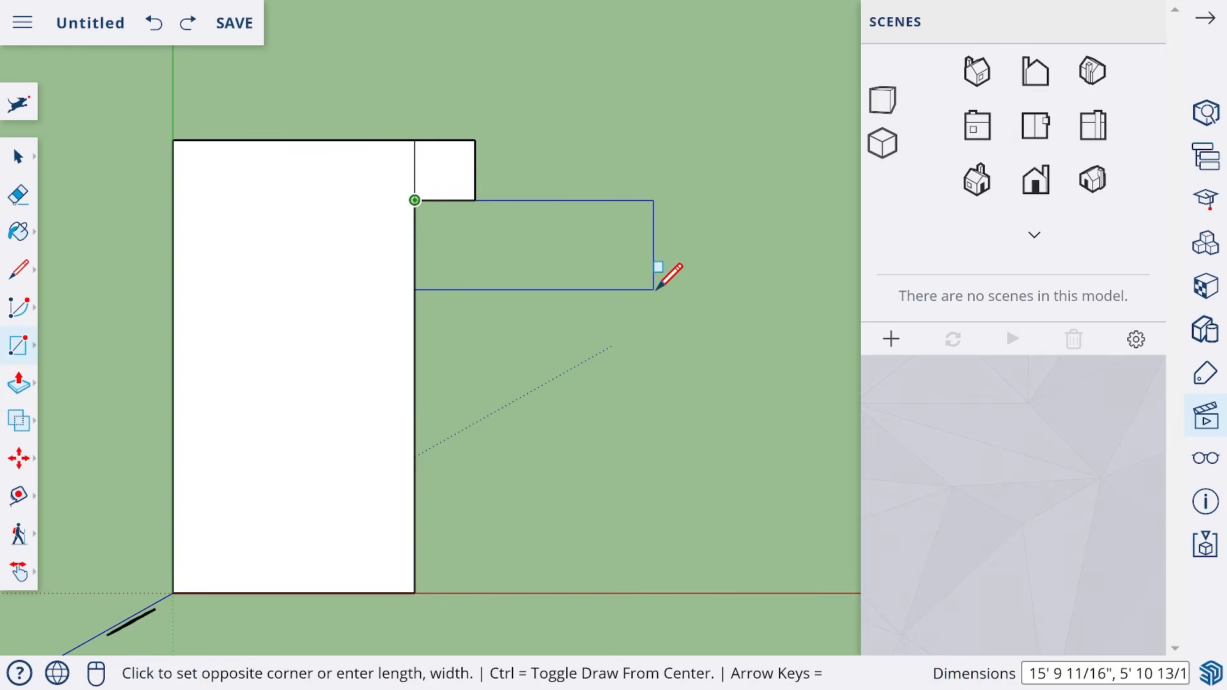
pyautogui.write("12',6")
pyautogui.press('Return')
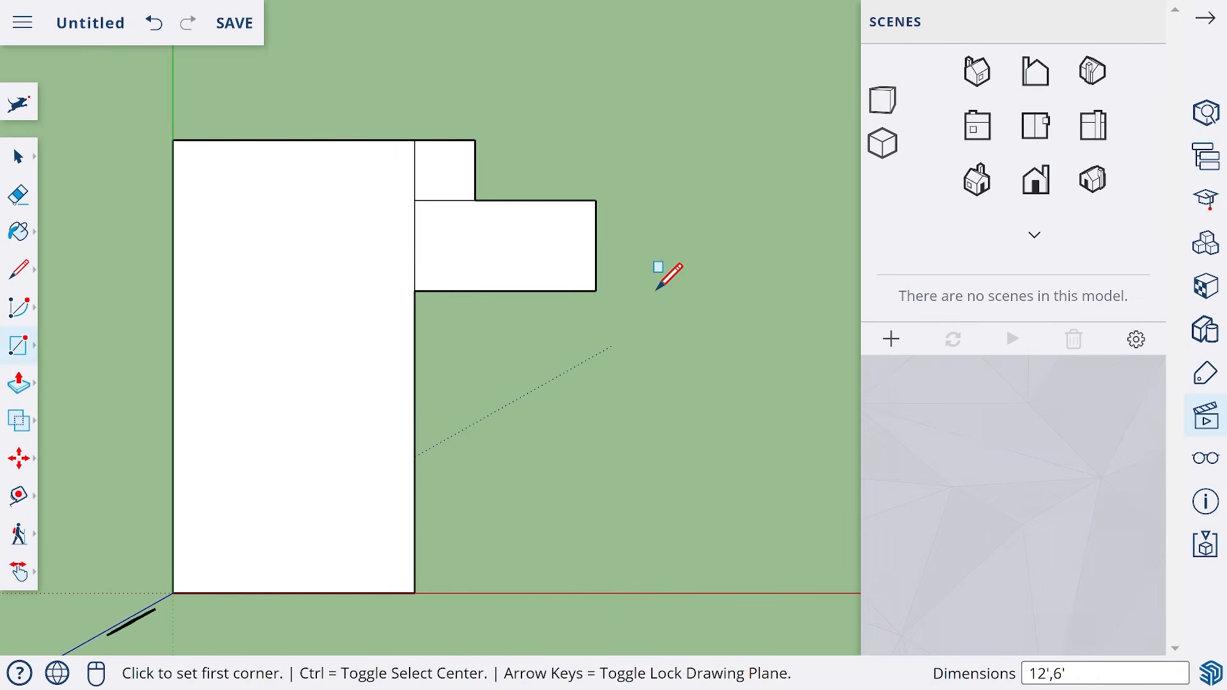
pyautogui.write("6',12")
pyautogui.press('Return')
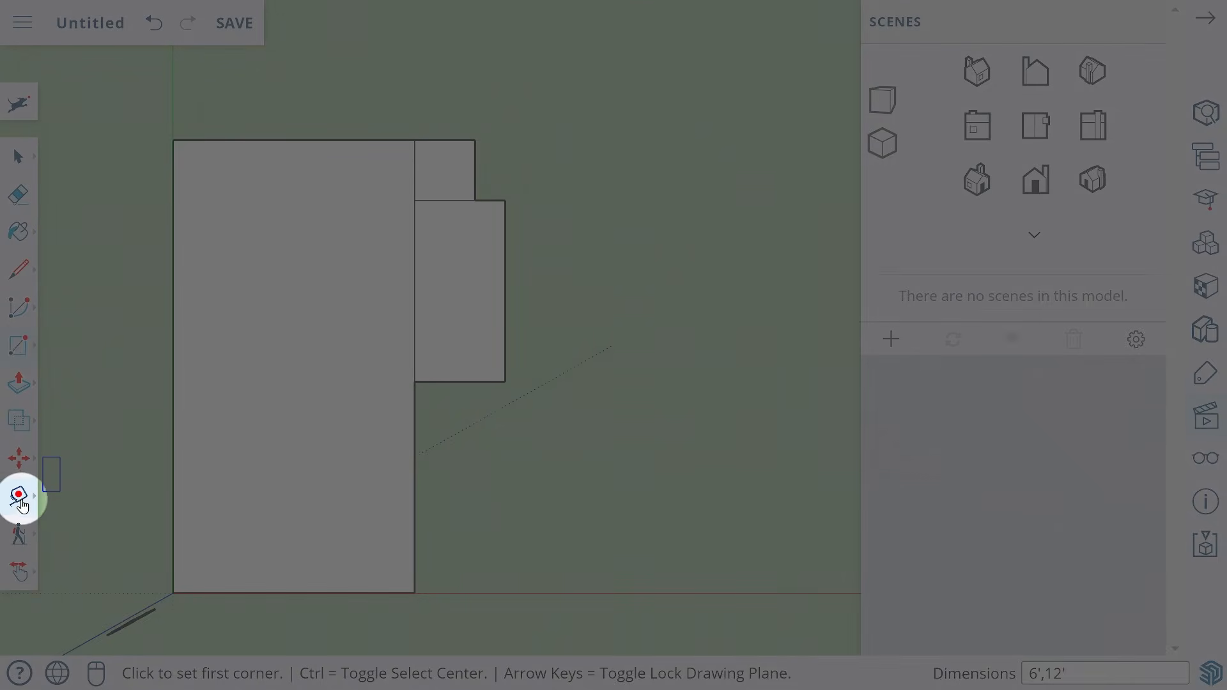
# Step: Create a Tape Measure guide line along the bottom edge of the 6' by 12' rectangle and close the Scenes settings
pyautogui.click(19, 497)
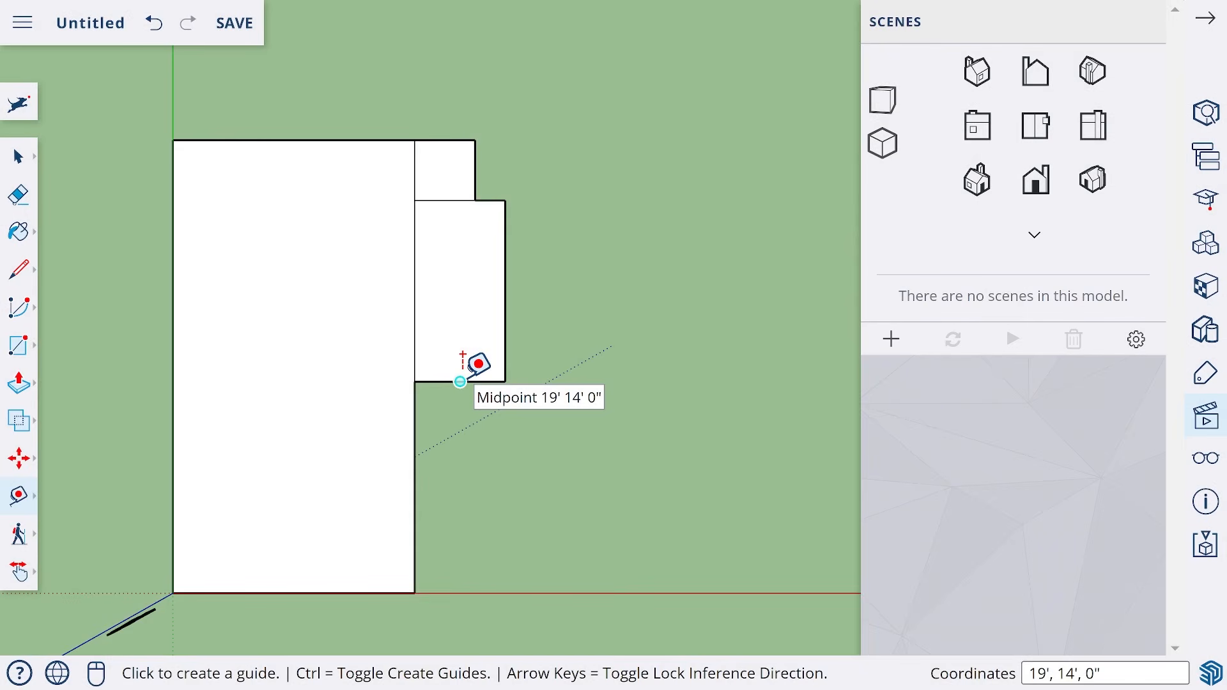
pyautogui.click(460, 381)
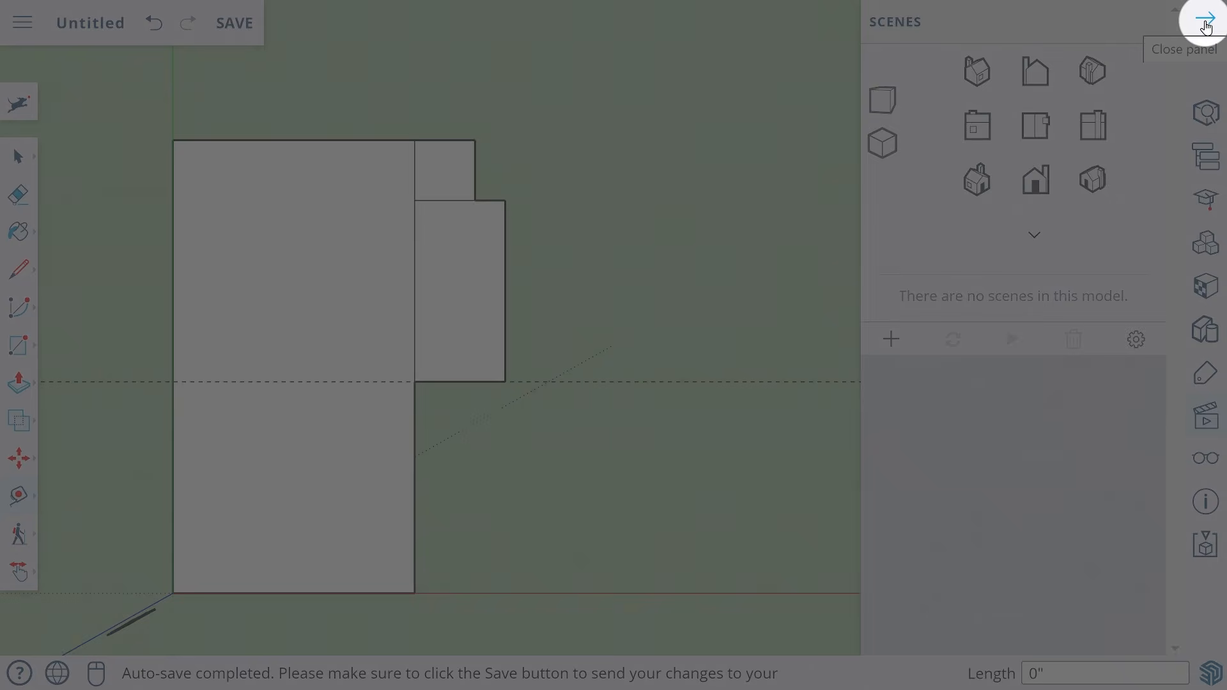
pyautogui.click(1205, 23)
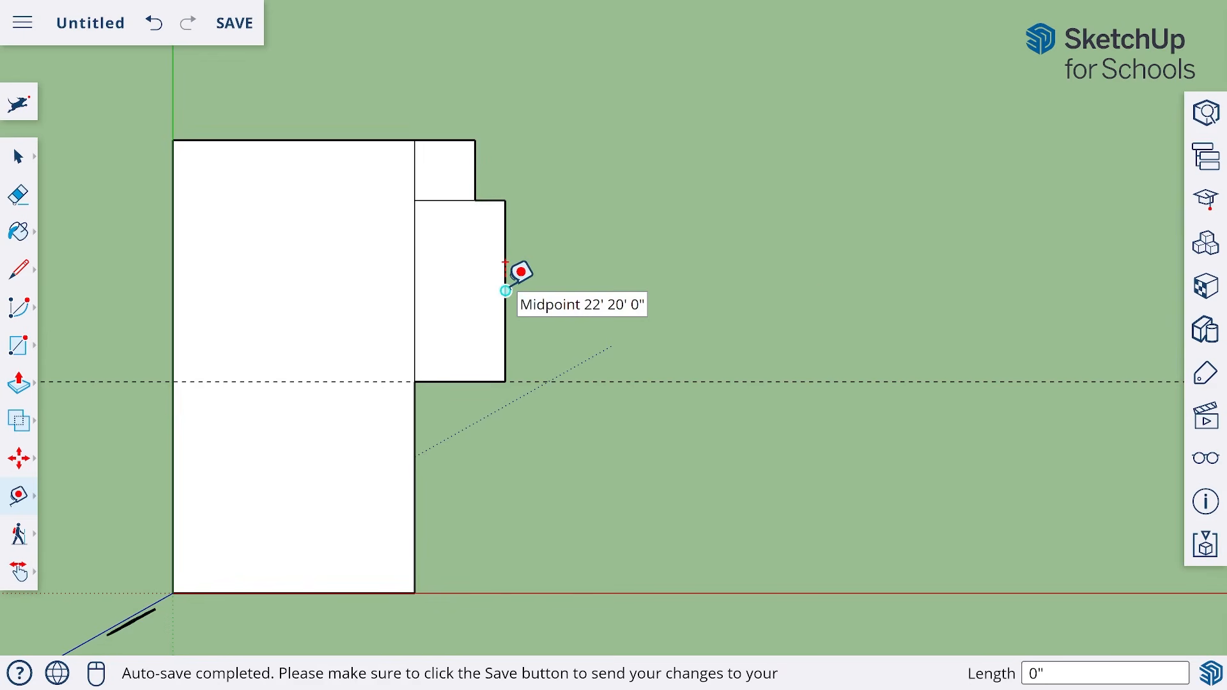
# Step: Place a vertical guide 10' beyond the right edge of the 6' by 12' rectangle and a second guide 10' farther out
pyautogui.click(506, 269)
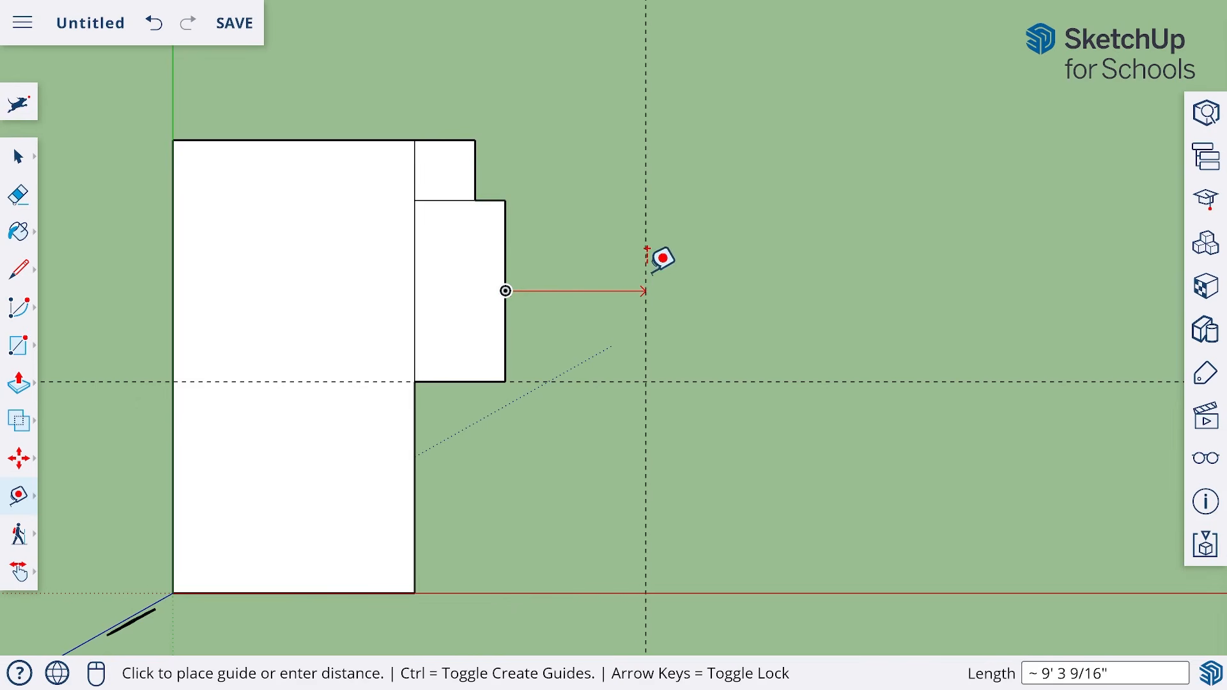
pyautogui.write('10')
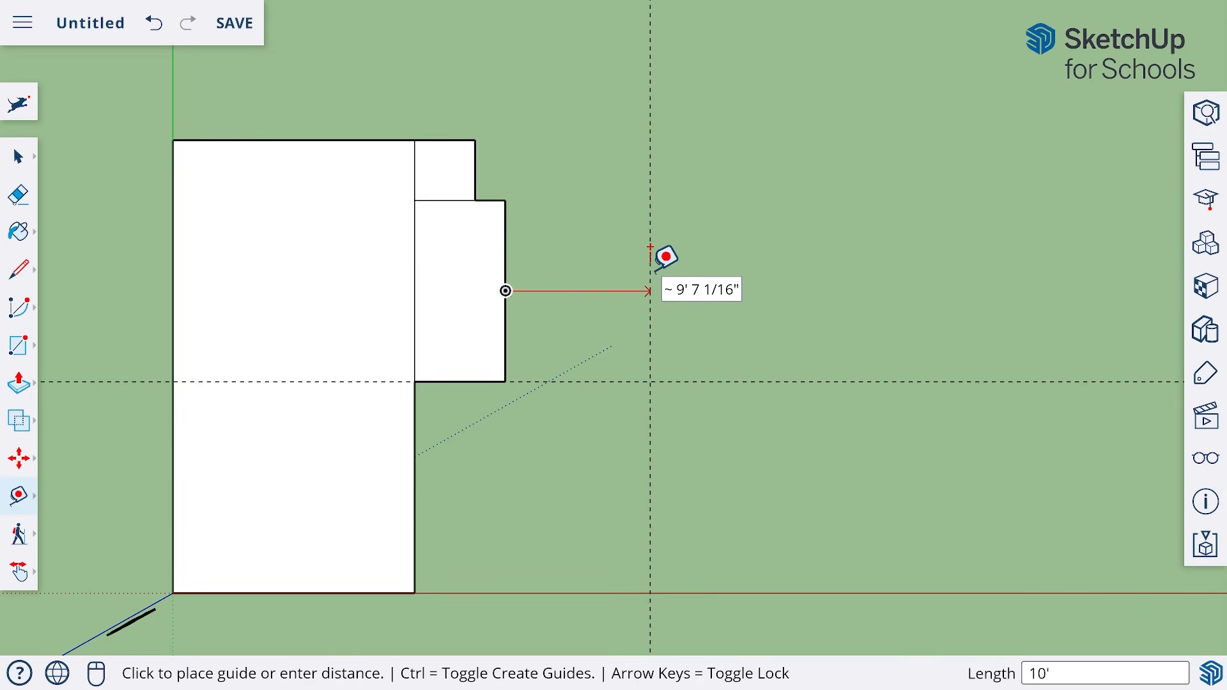
pyautogui.press('Return')
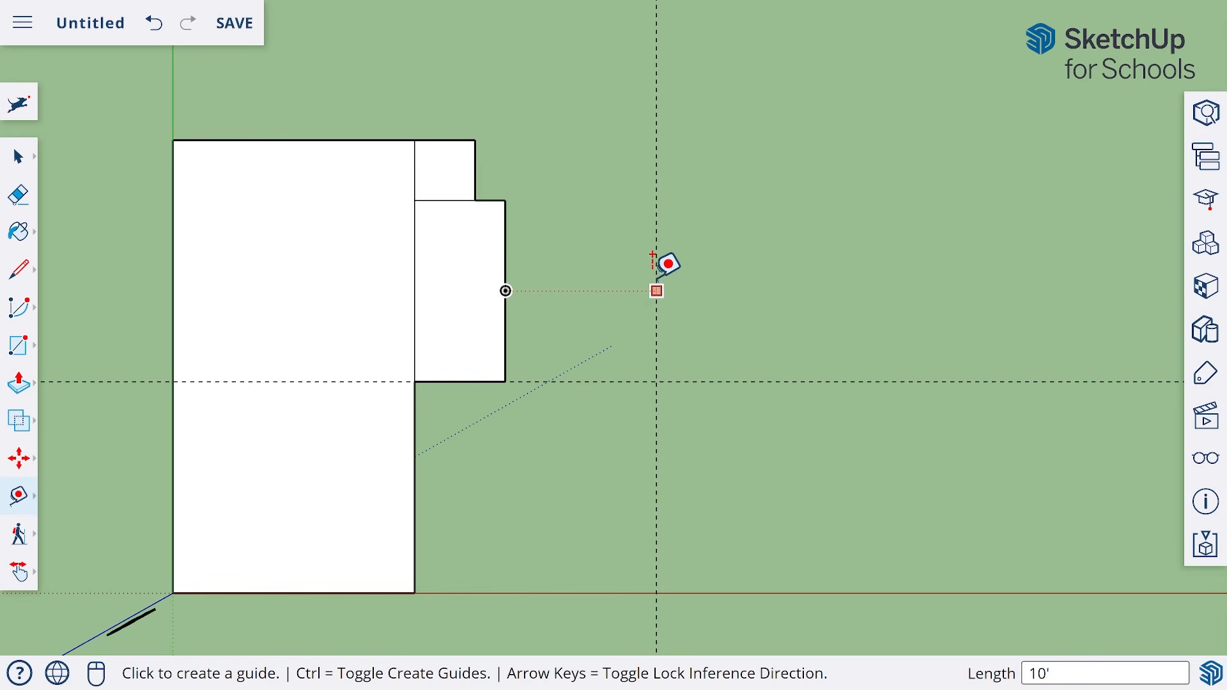
pyautogui.click(656, 264)
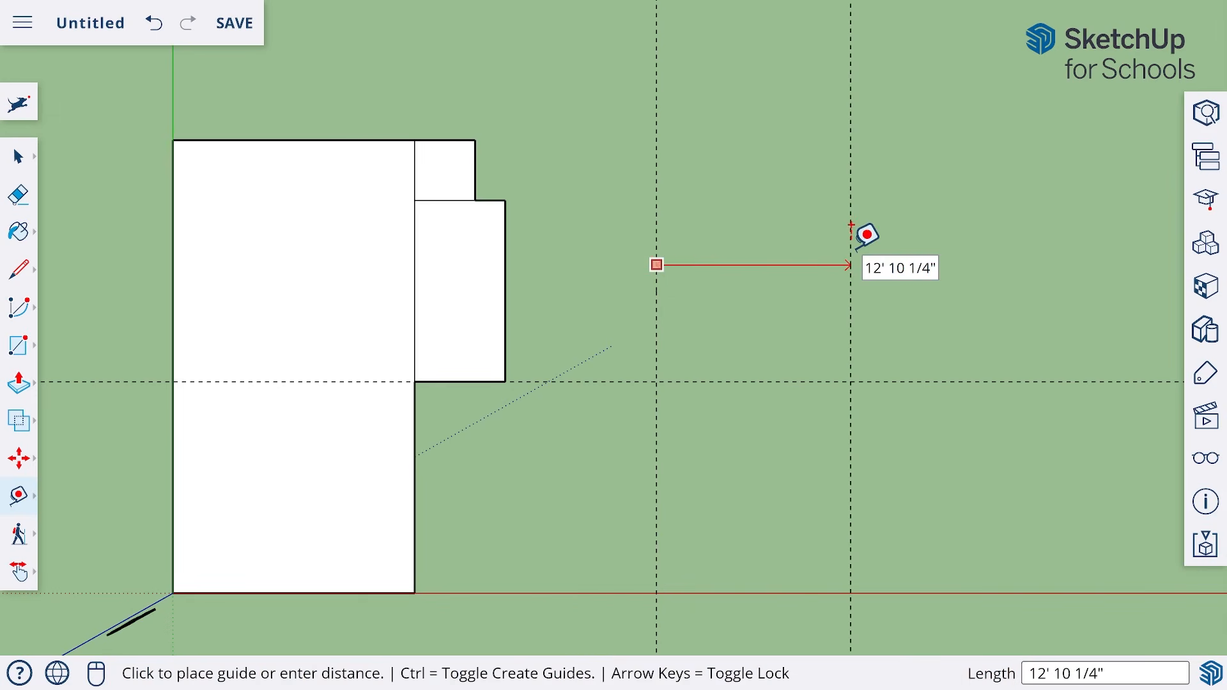
pyautogui.write('10')
pyautogui.press('Return')
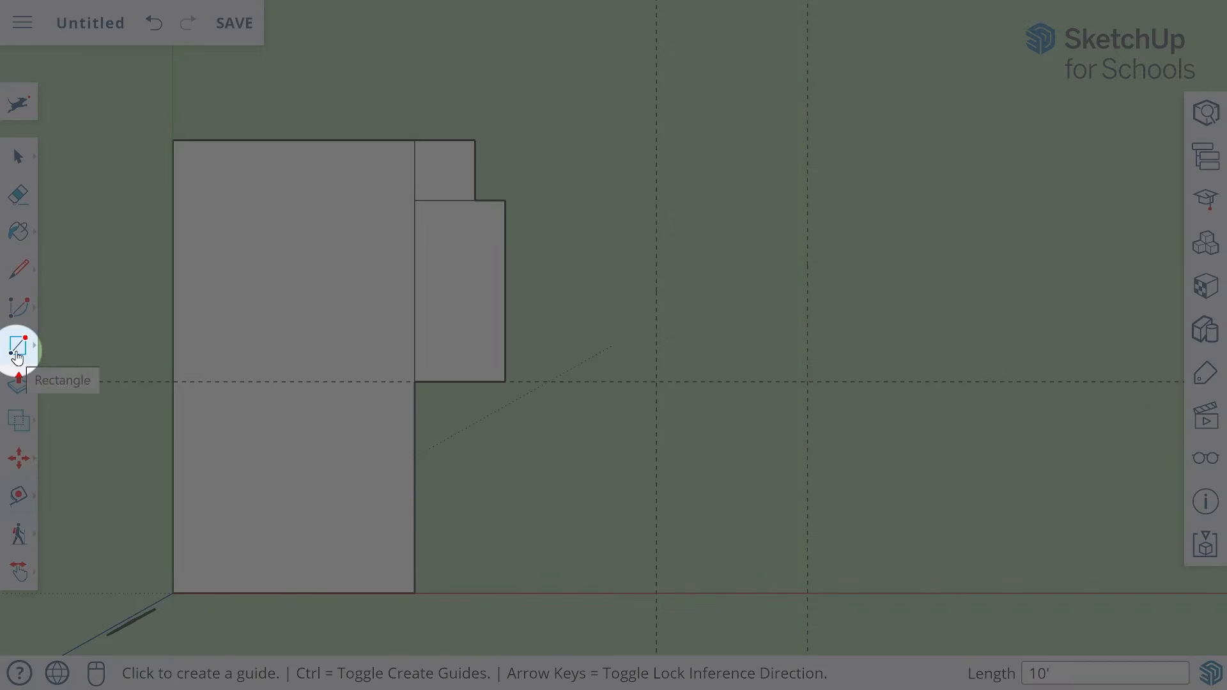
# Step: Draw a 12' by 10' rectangle from the 6' by 12' rectangle's upper-right corner to the guide intersection, and fill the gap above with a 12' by 4' rectangle
pyautogui.click(18, 349)
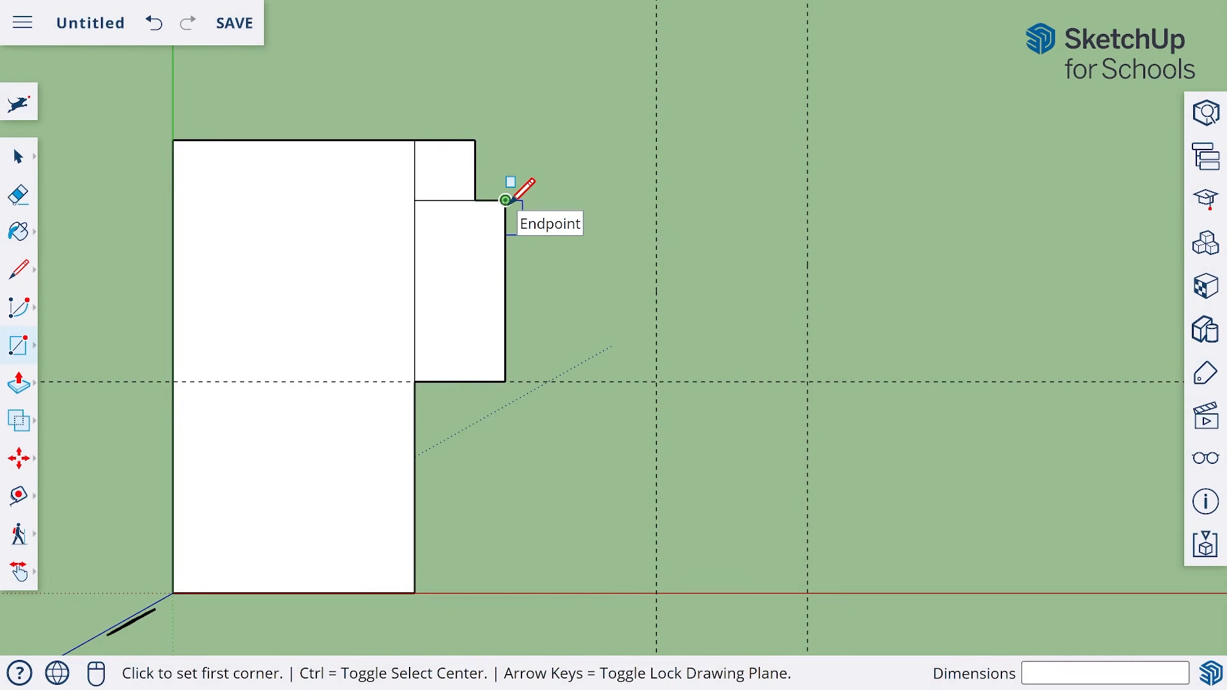
pyautogui.click(505, 200)
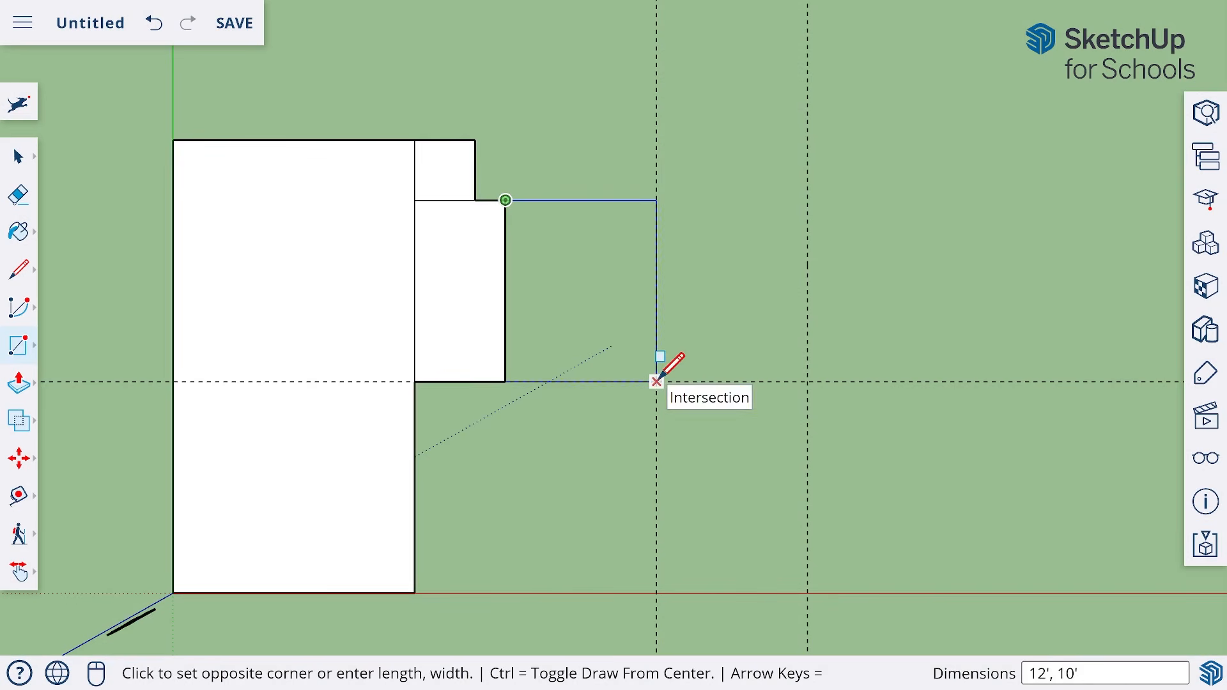
pyautogui.click(656, 381)
pyautogui.click(656, 382)
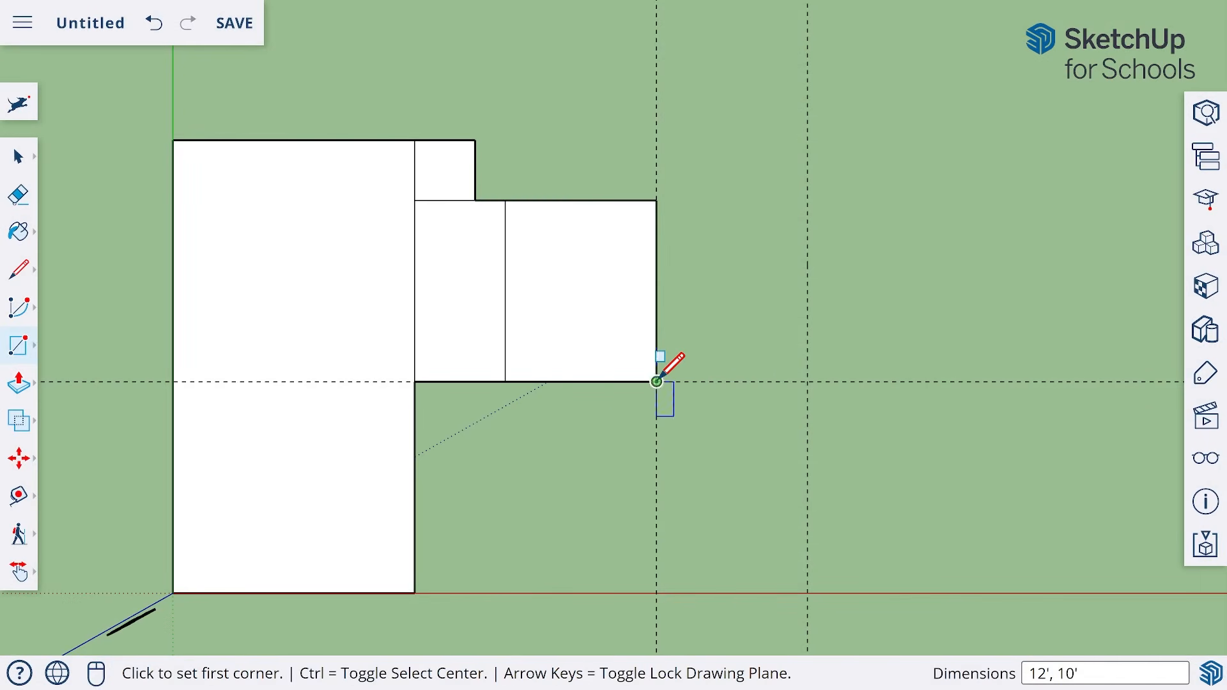
pyautogui.click(475, 139)
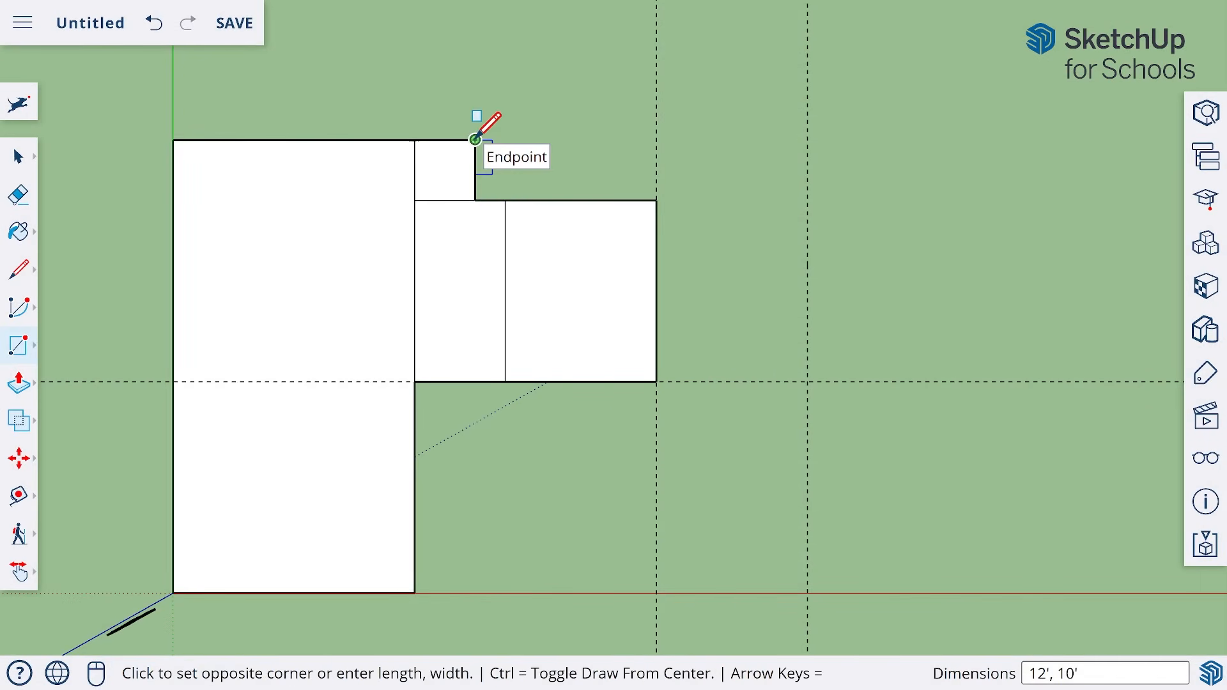
pyautogui.click(656, 200)
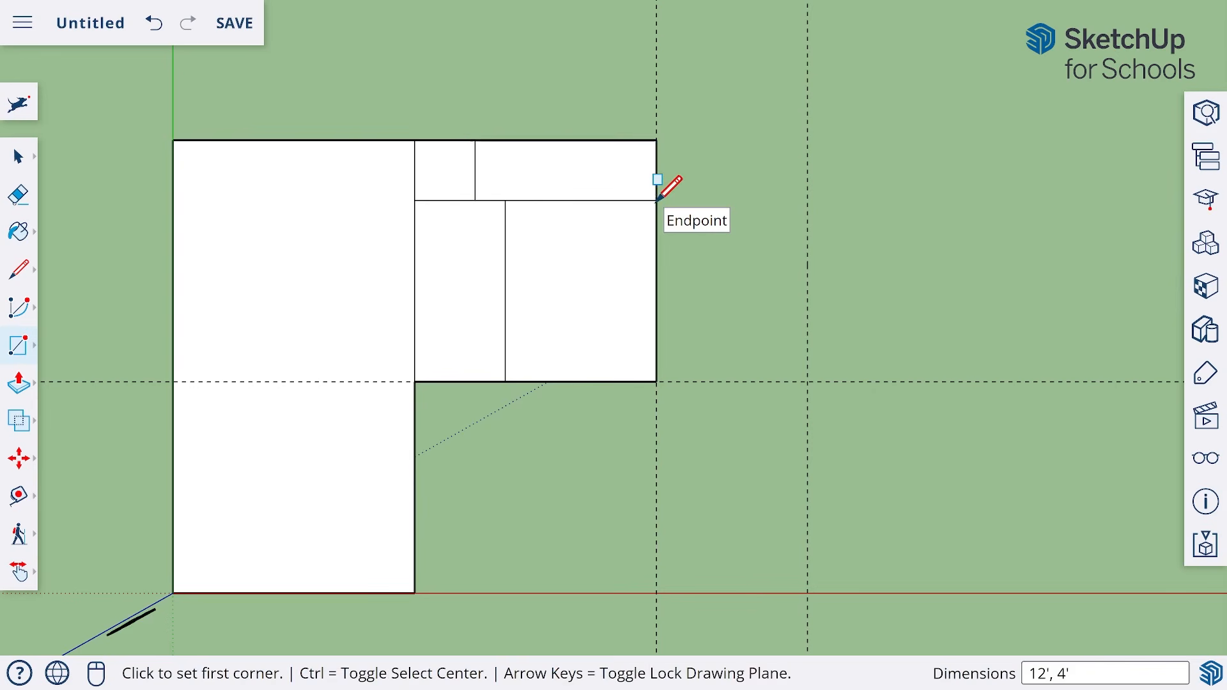
# Step: Draw a 16' by 10' rectangle from the plan's upper-right corner to the intersection of the horizontal guide and the outer vertical guide
pyautogui.click(656, 139)
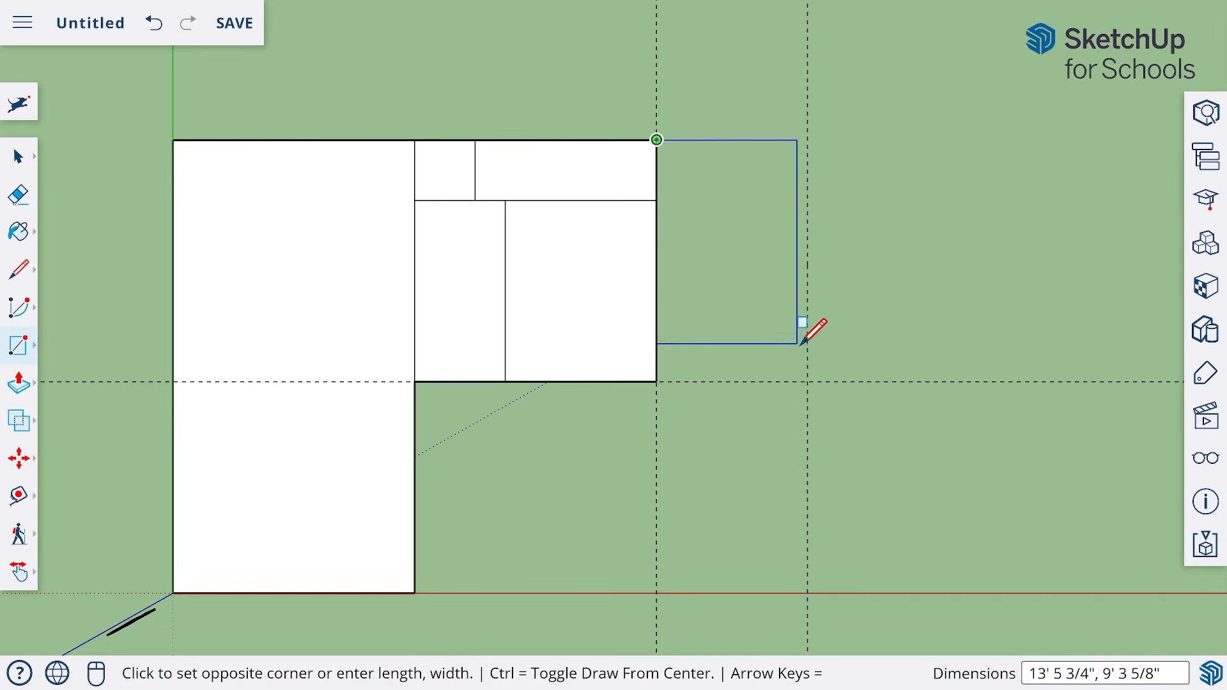
pyautogui.click(807, 382)
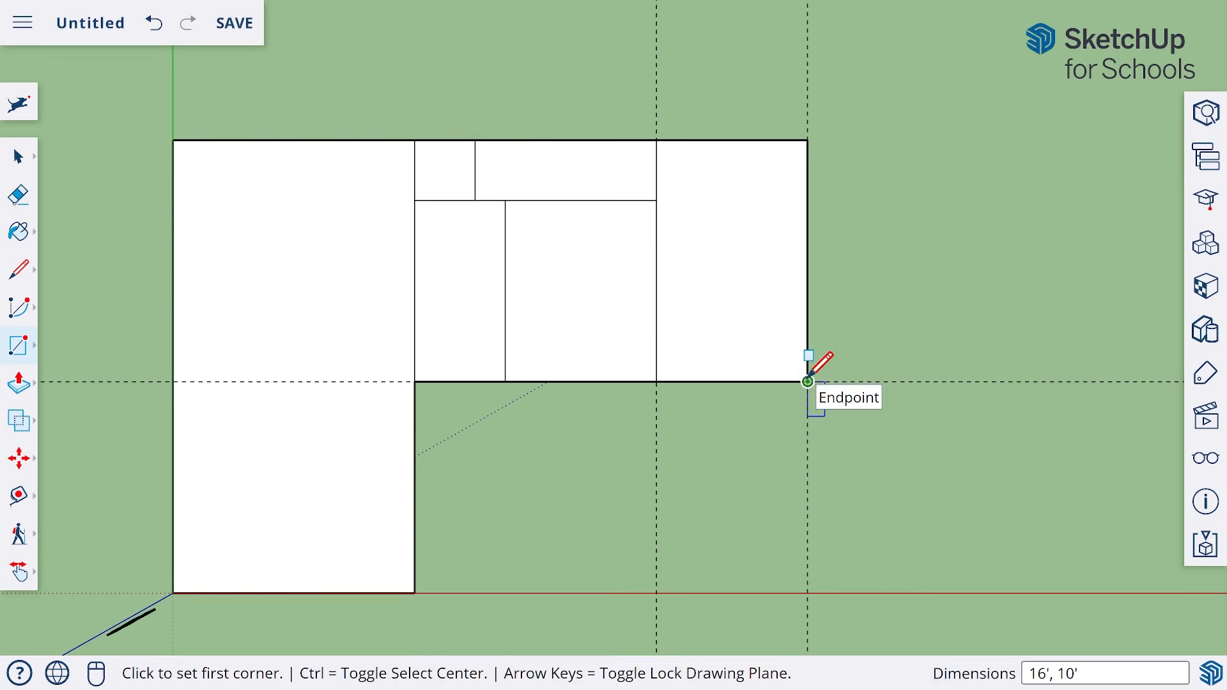
pyautogui.click(19, 163)
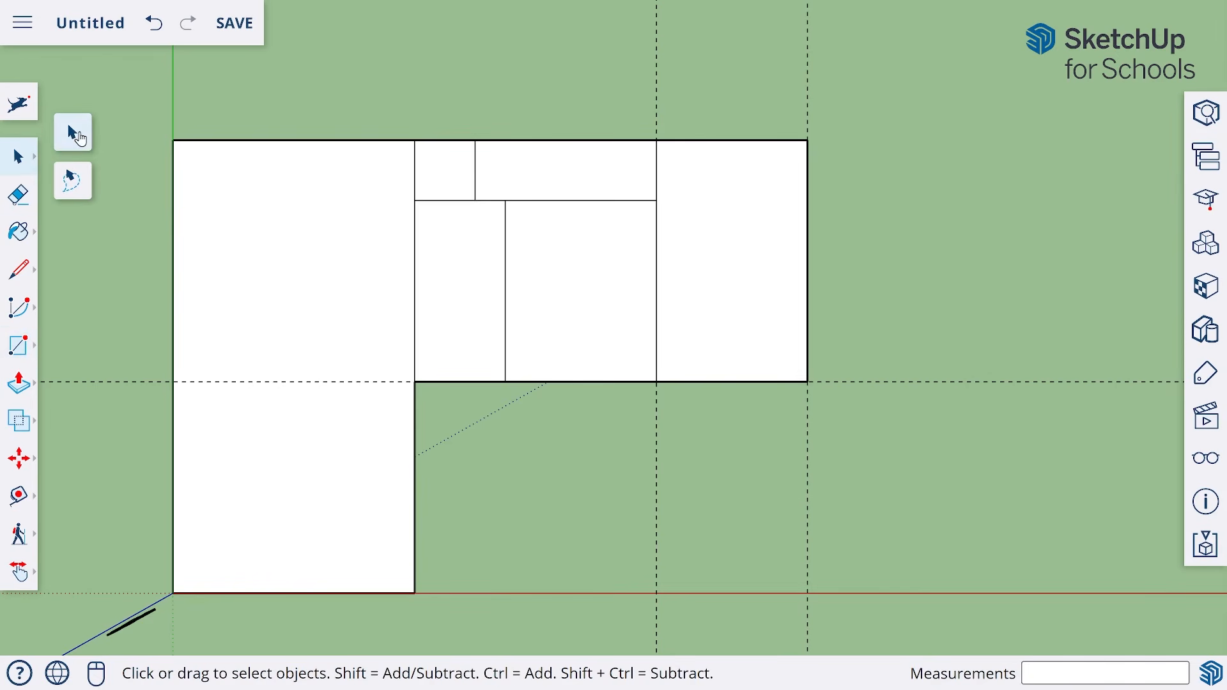
pyautogui.click(72, 132)
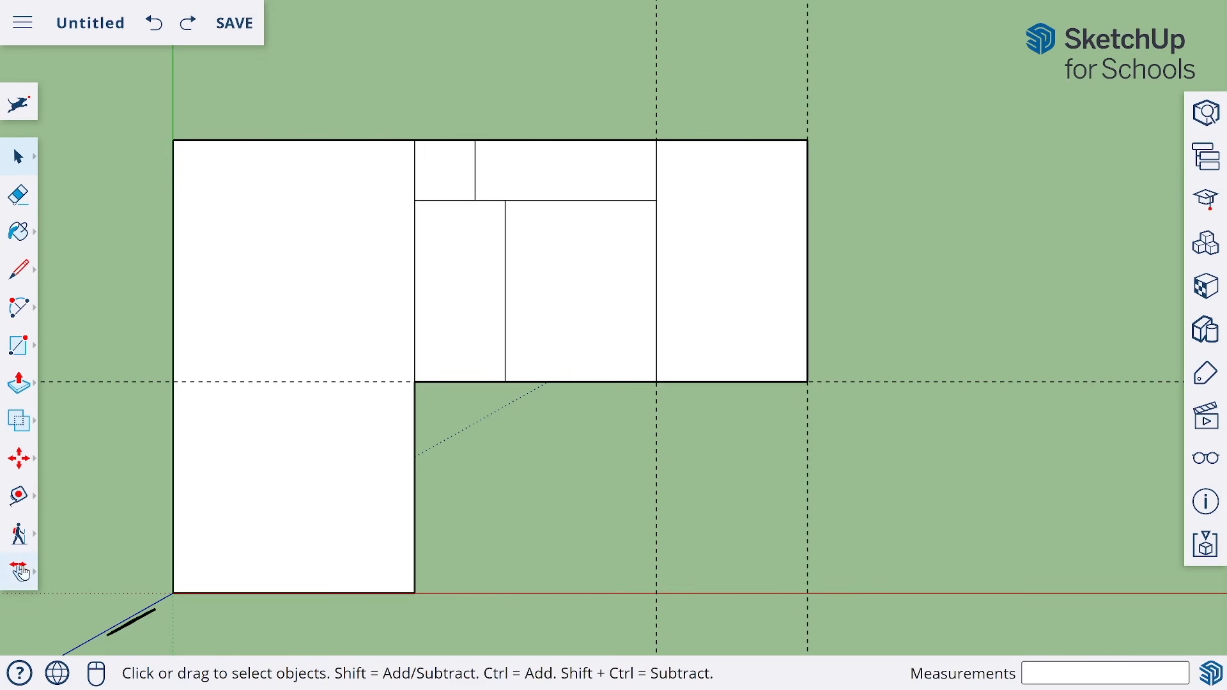
# Step: Draw a 36-inch line along the green axis in the empty area above the plan's upper edge as the door leaf
pyautogui.click(19, 571)
pyautogui.moveTo(462, 182); pyautogui.dragTo(514, 338)
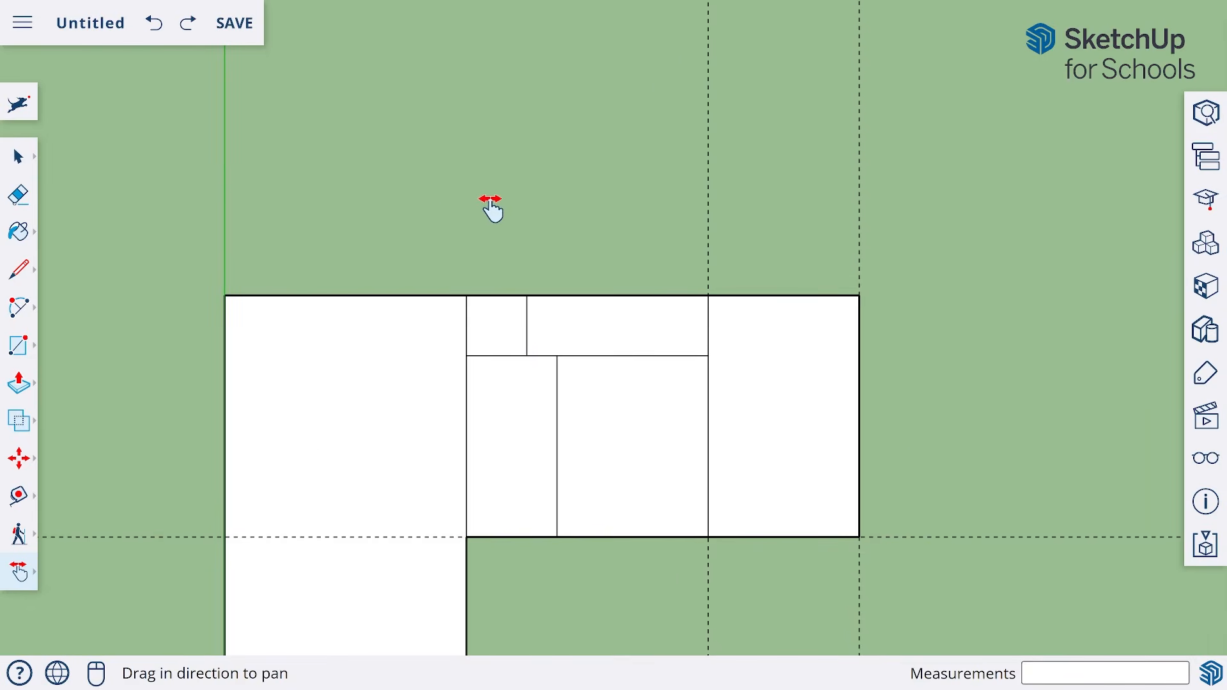
pyautogui.scroll(2, 490, 202)
pyautogui.scroll(4, 491, 207)
pyautogui.scroll(-1, 493, 236)
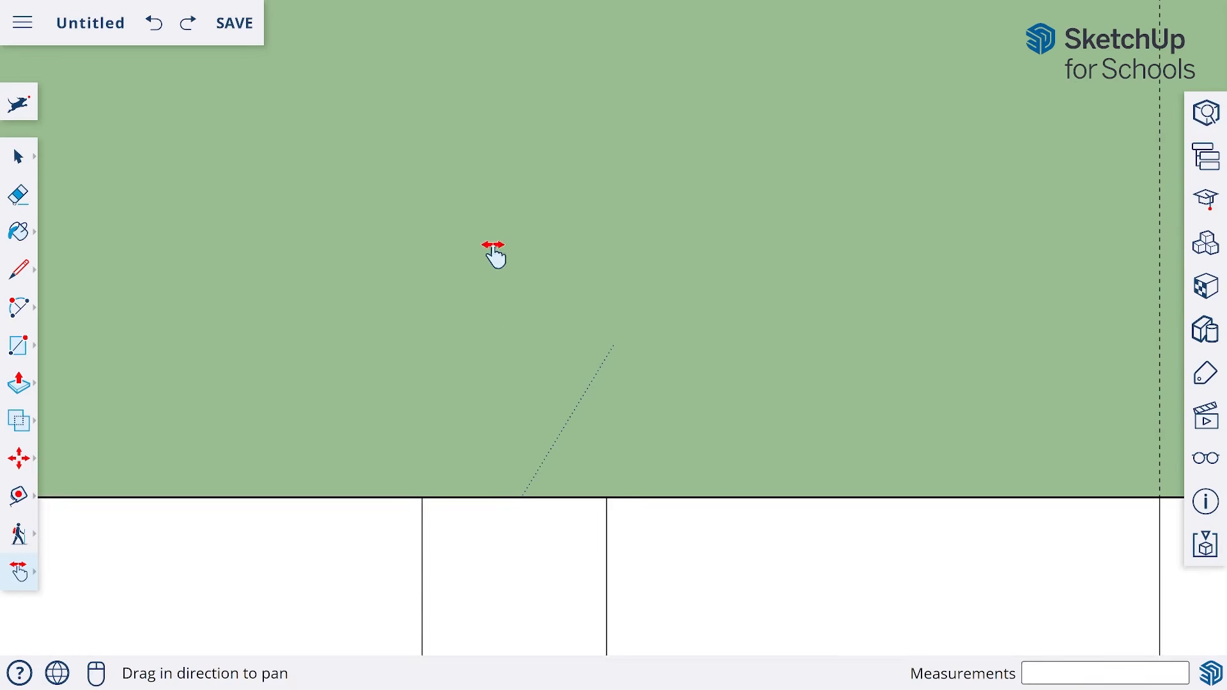
pyautogui.press('o')
pyautogui.moveTo(503, 334); pyautogui.dragTo(503, 340, button='middle')
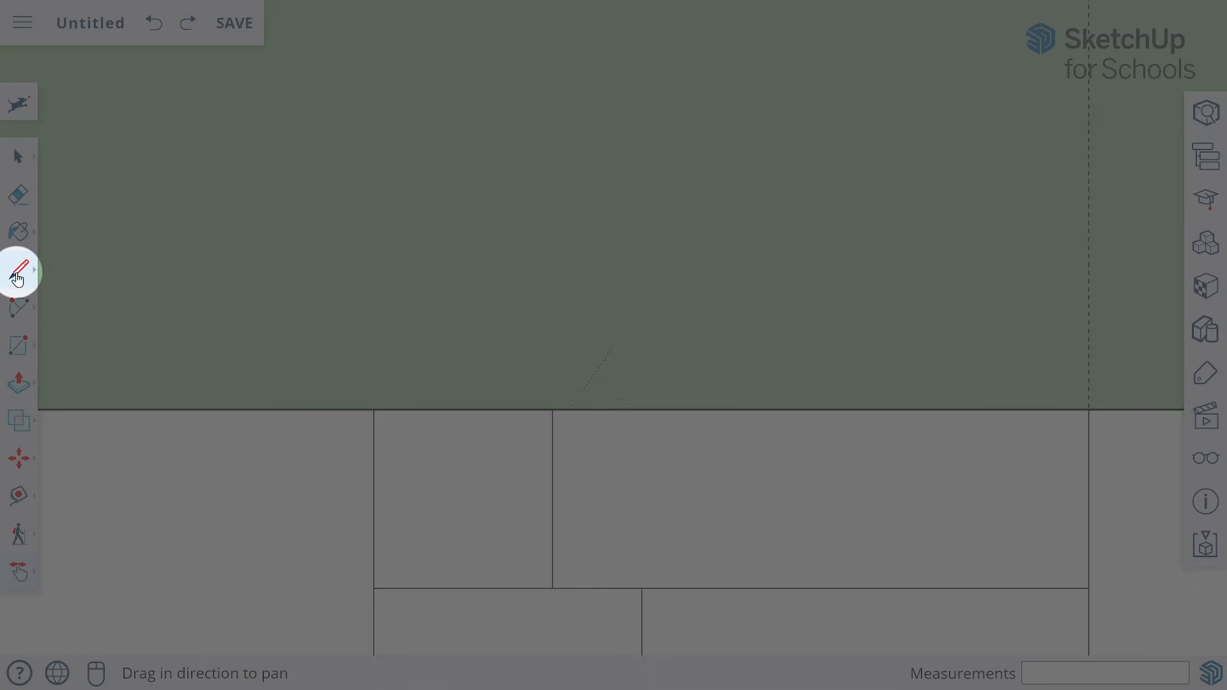
pyautogui.click(18, 274)
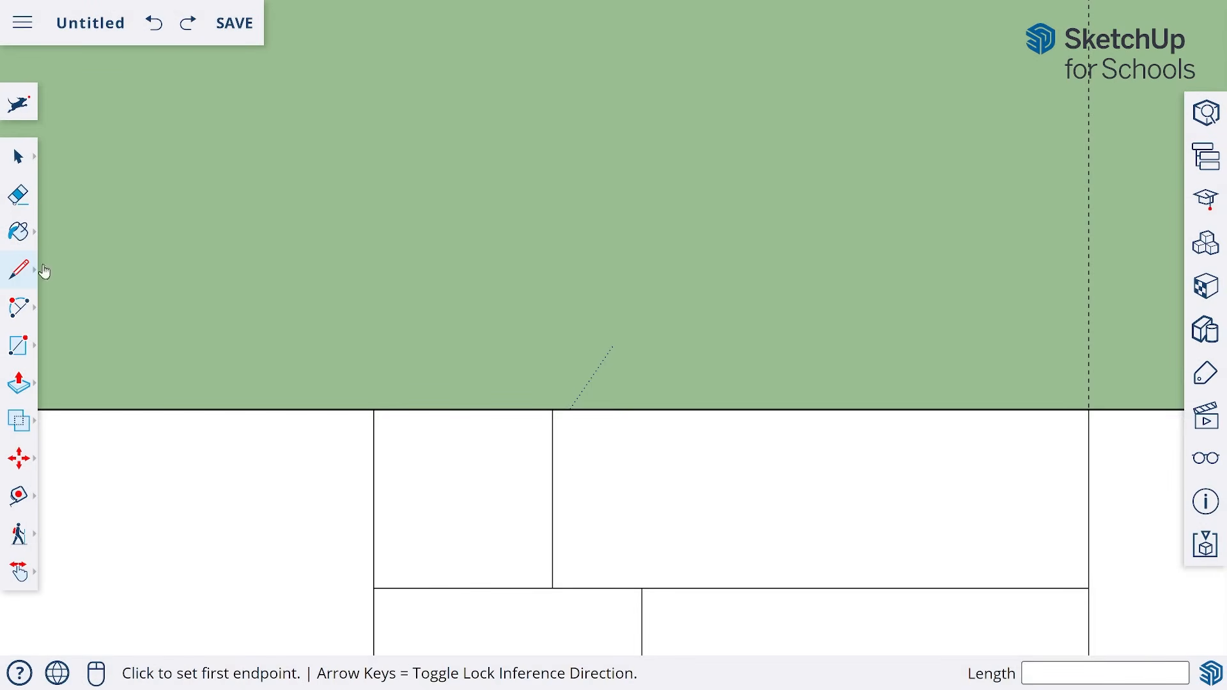
pyautogui.click(442, 264)
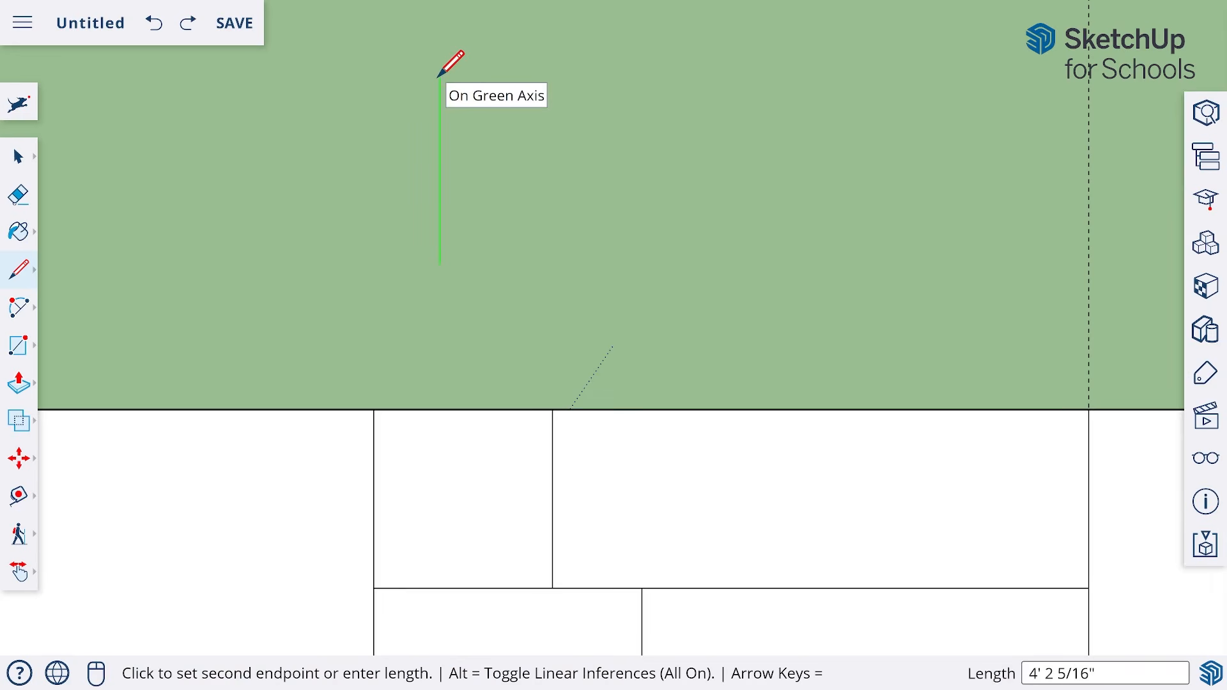
pyautogui.write('36')
pyautogui.press('Return')
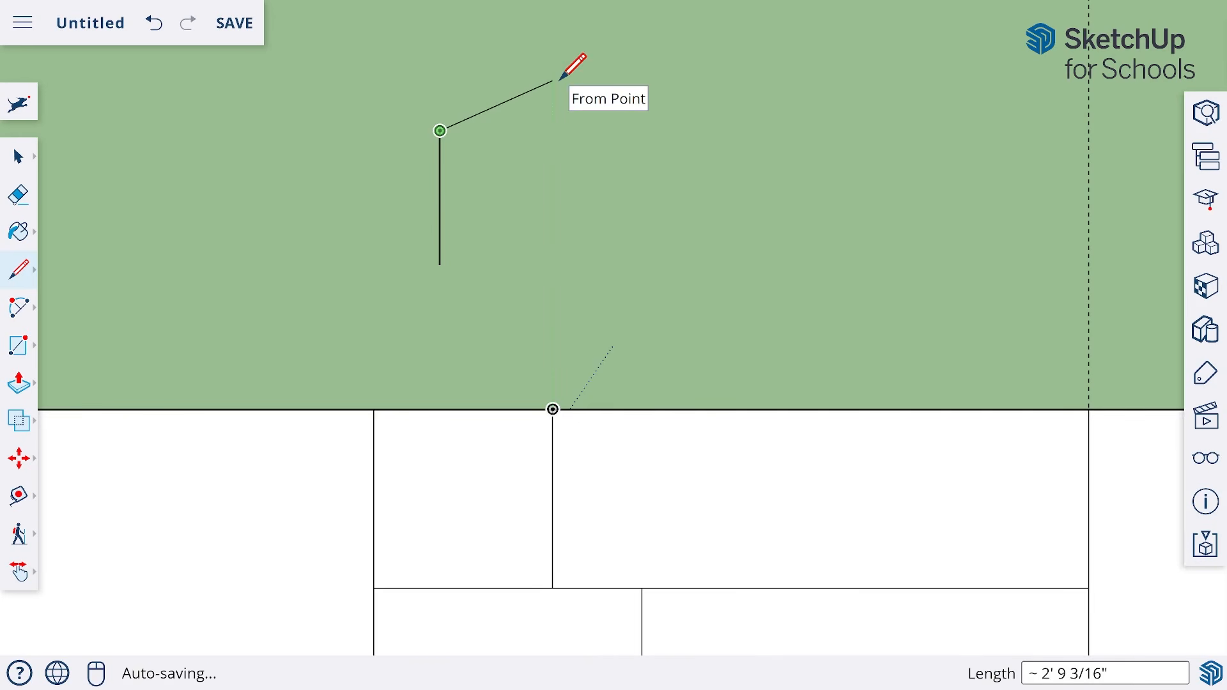
pyautogui.press('Escape')
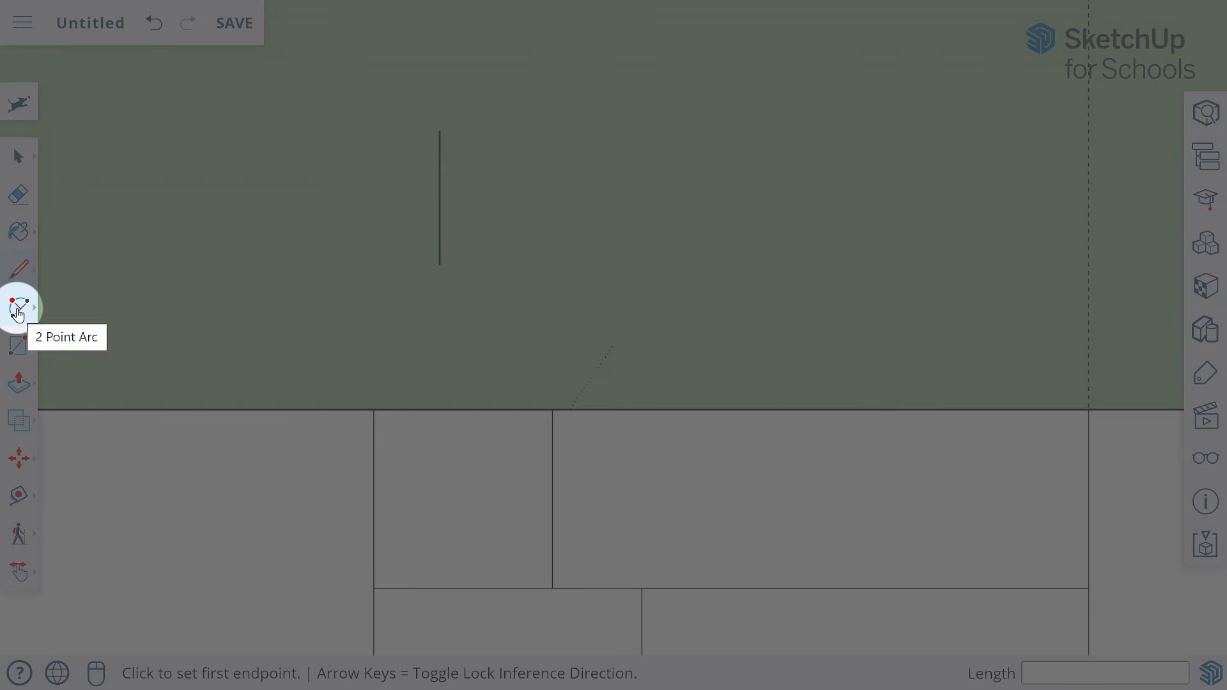
# Step: Draw a 90-degree door-swing arc with the Arc tool, centred on the line's upper endpoint and starting at its lower endpoint
pyautogui.click(17, 309)
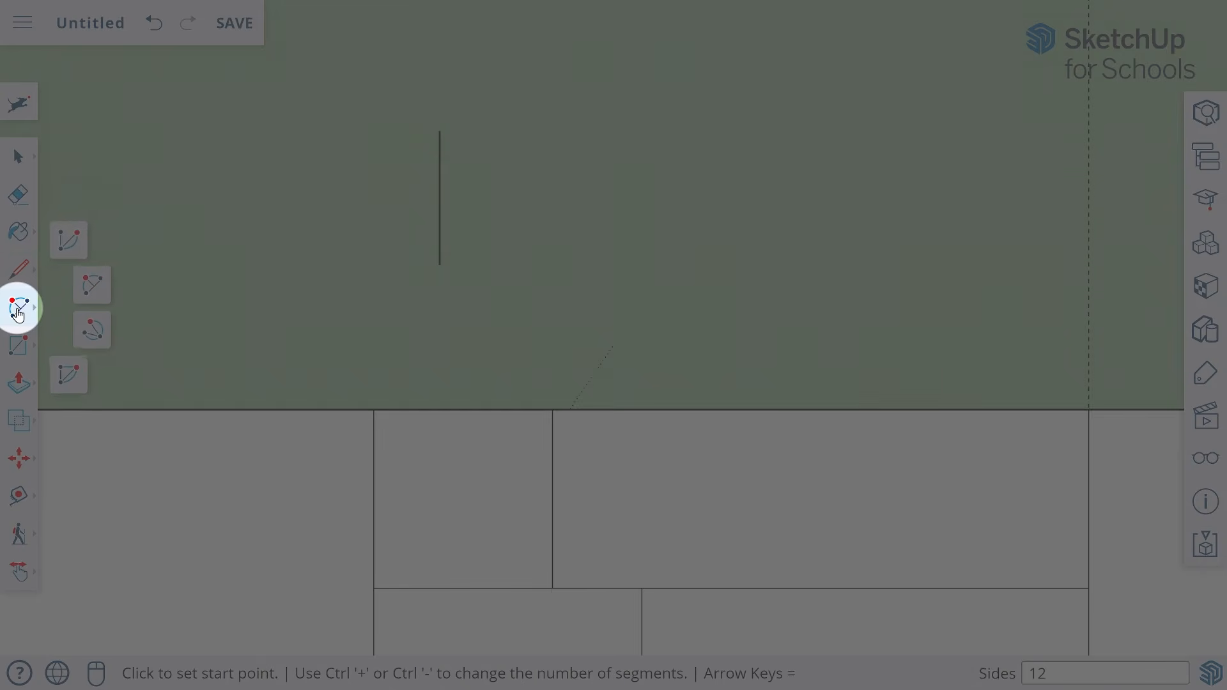
pyautogui.click(71, 240)
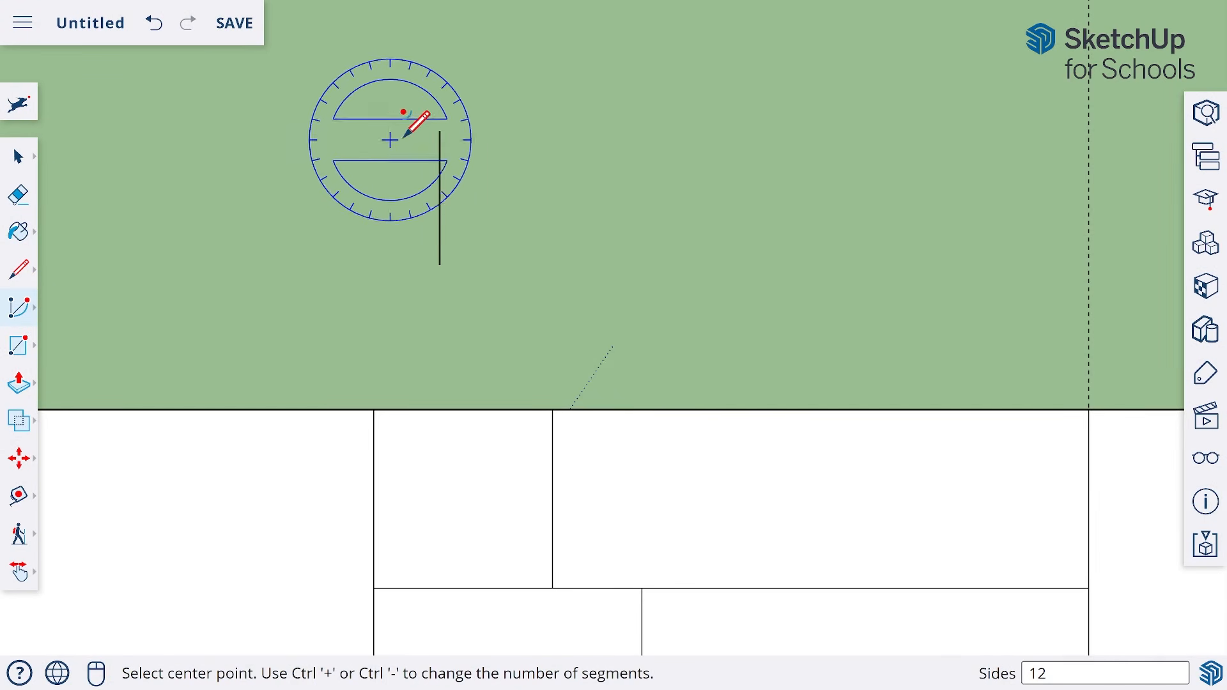
pyautogui.click(440, 130)
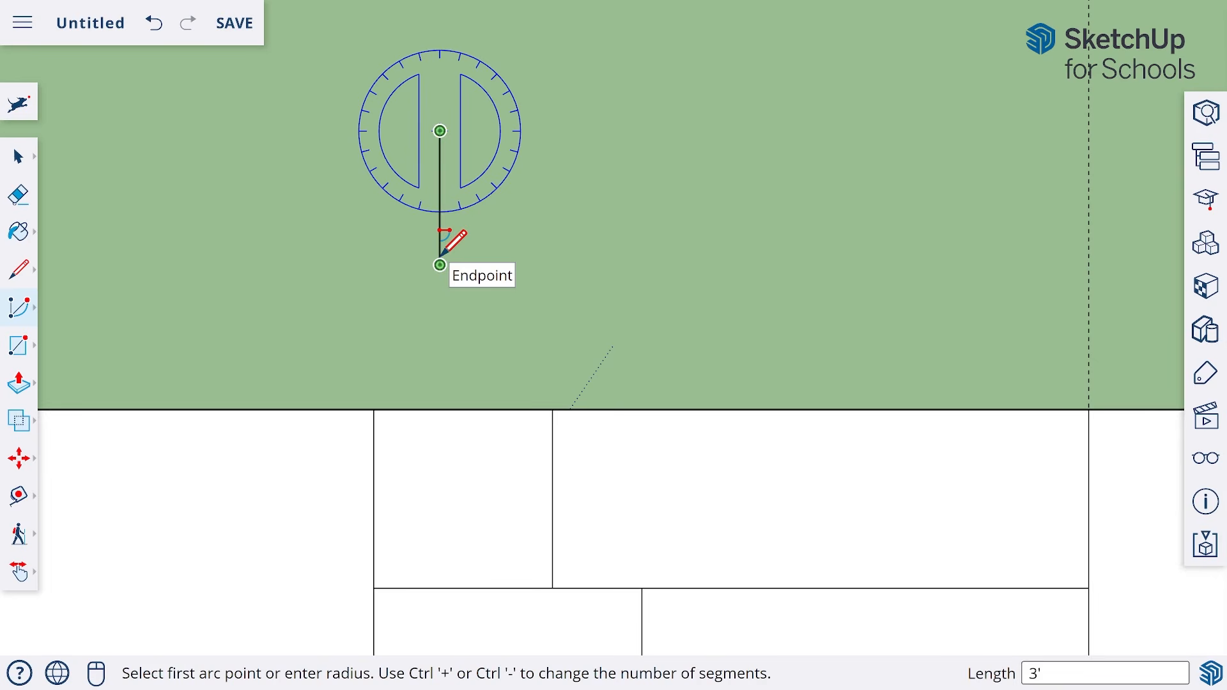
pyautogui.click(439, 264)
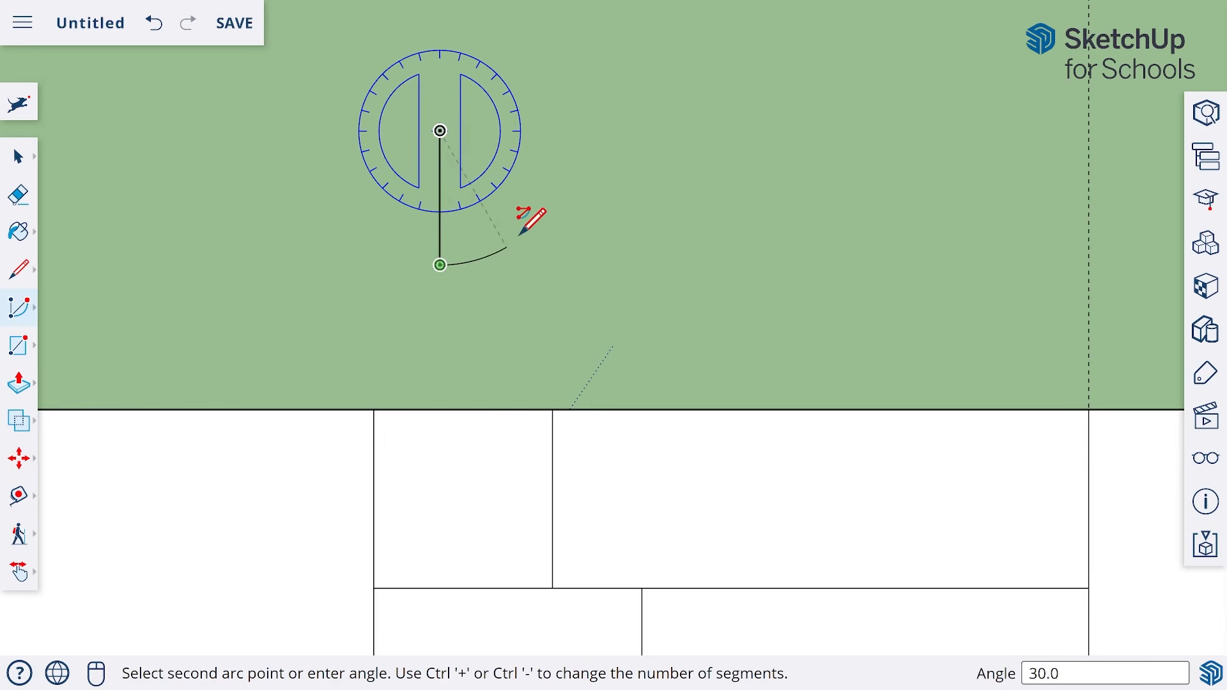
pyautogui.click(586, 126)
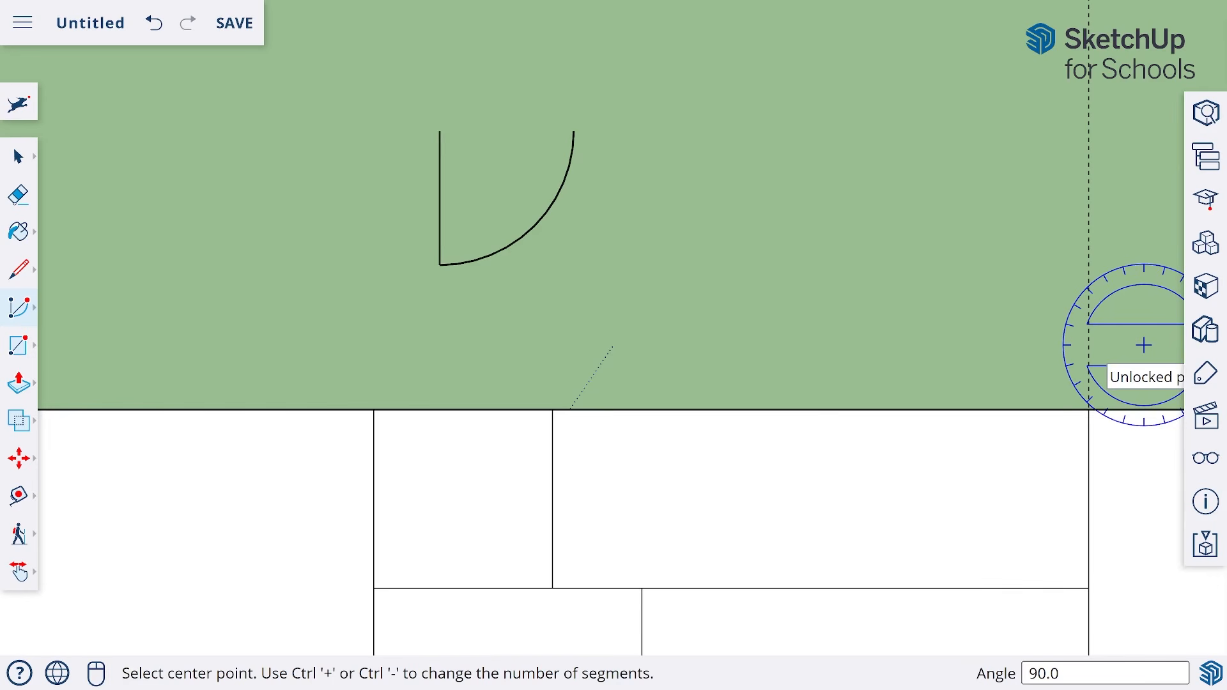
pyautogui.click(19, 157)
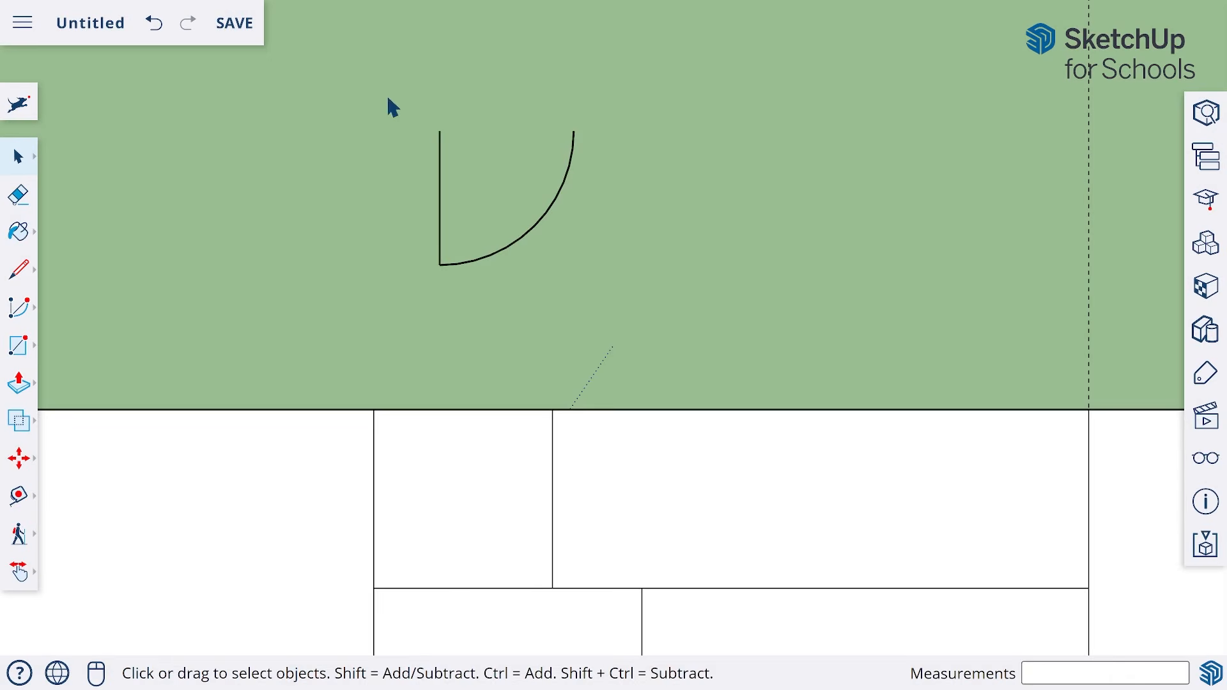
pyautogui.moveTo(385, 96); pyautogui.dragTo(658, 297)
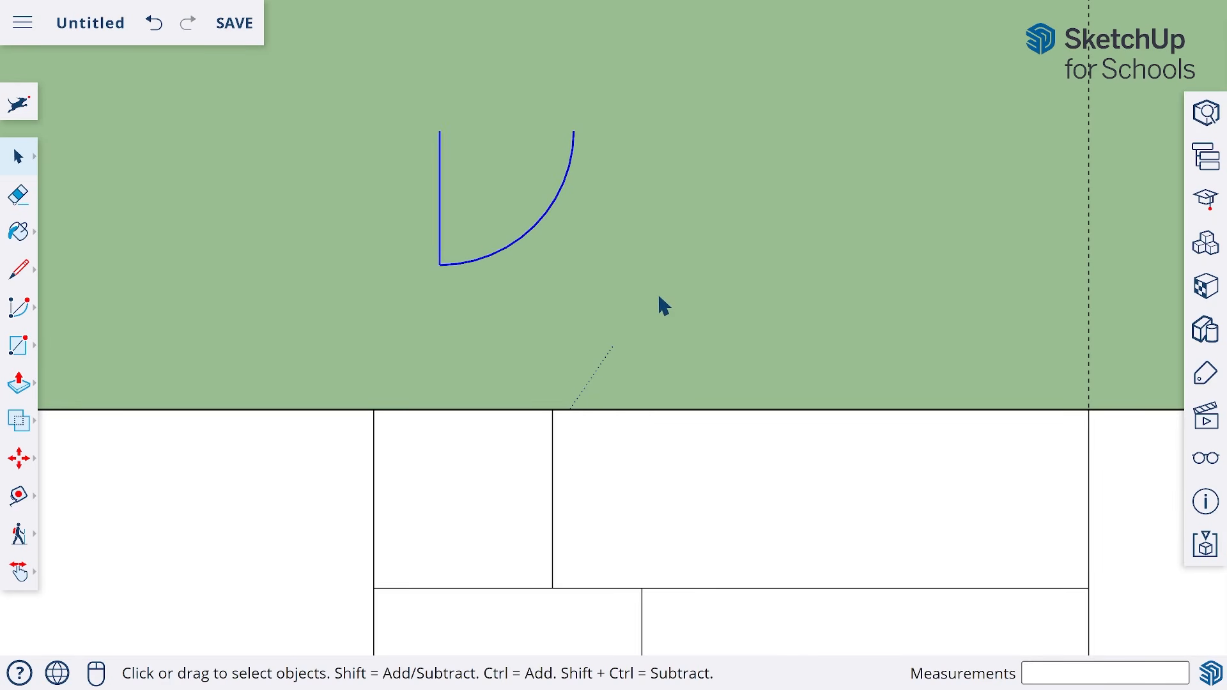
pyautogui.rightClick(514, 250)
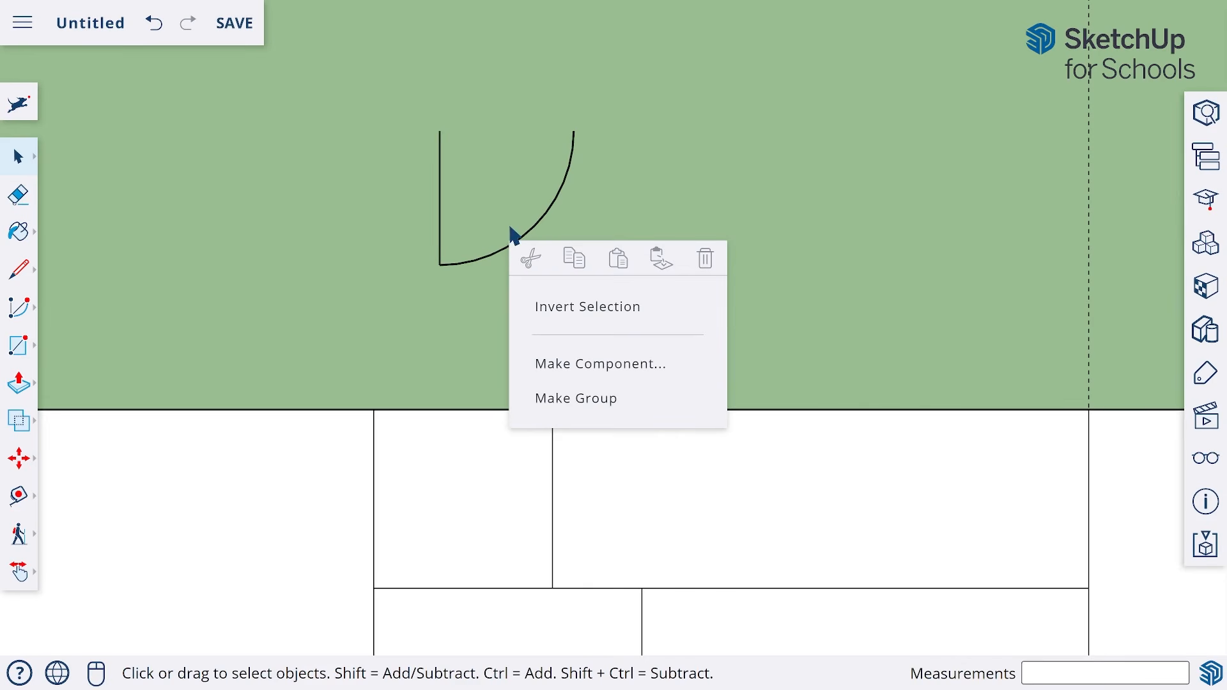
pyautogui.click(473, 185)
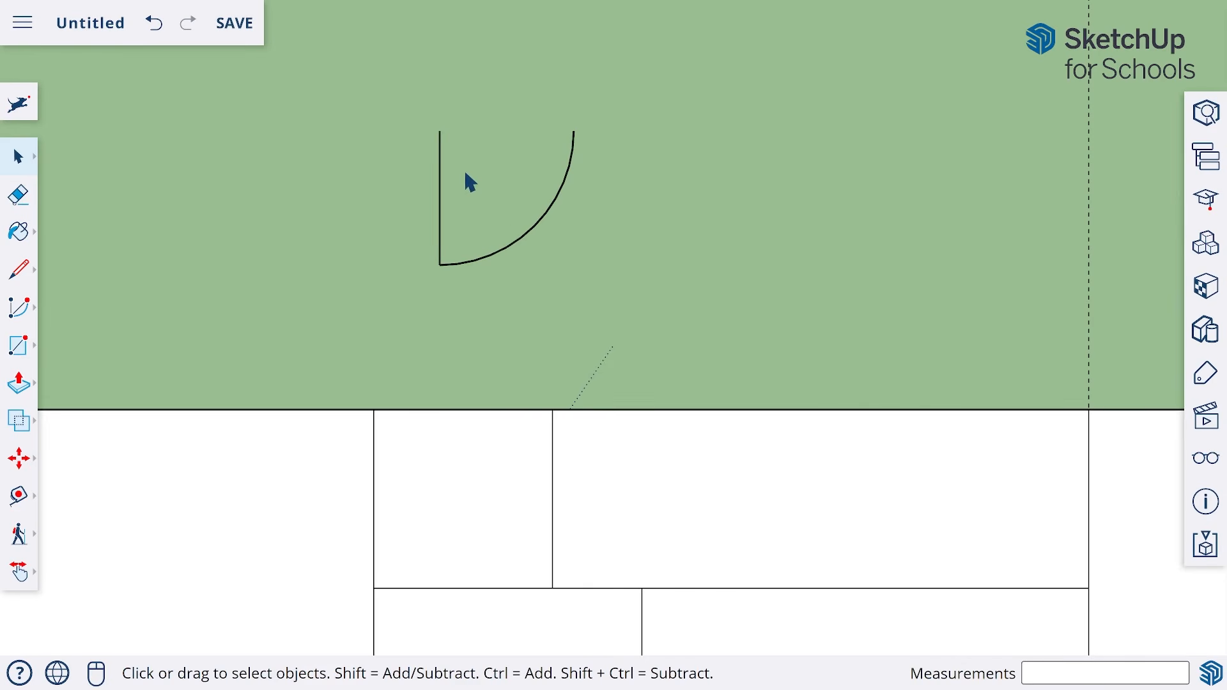
pyautogui.moveTo(407, 104); pyautogui.dragTo(637, 298)
pyautogui.moveTo(404, 99); pyautogui.dragTo(617, 299)
pyautogui.moveTo(392, 92); pyautogui.dragTo(613, 281)
pyautogui.rightClick(570, 165)
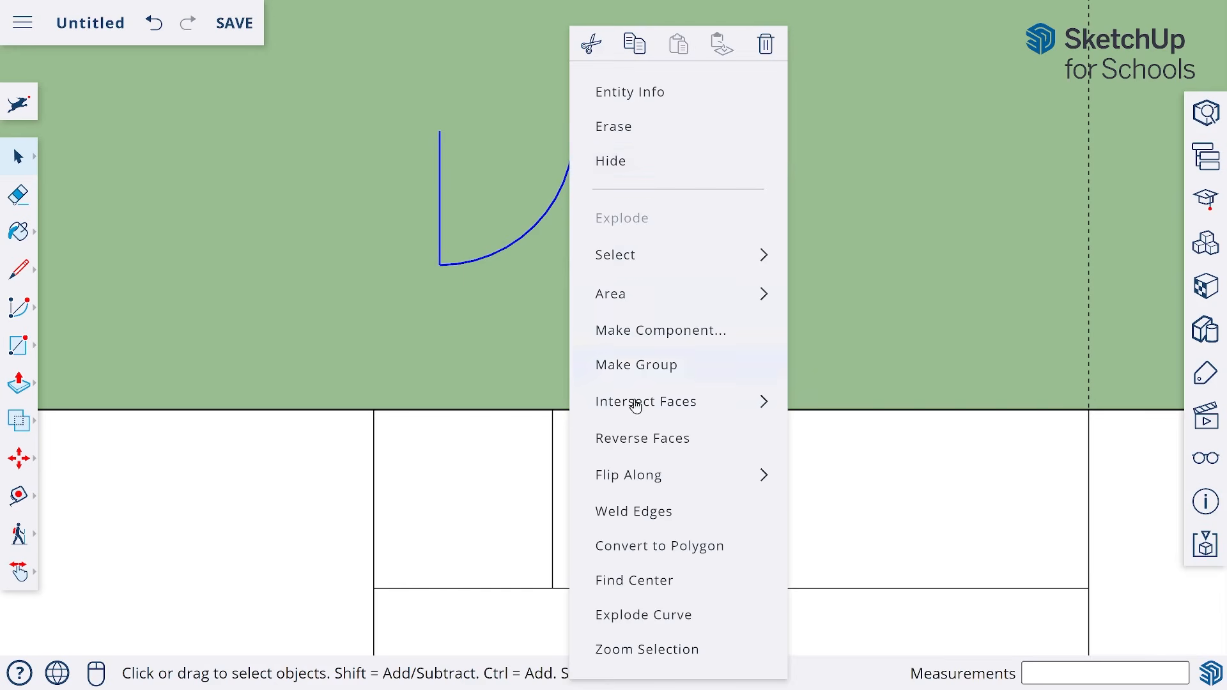
pyautogui.rightClick(531, 273)
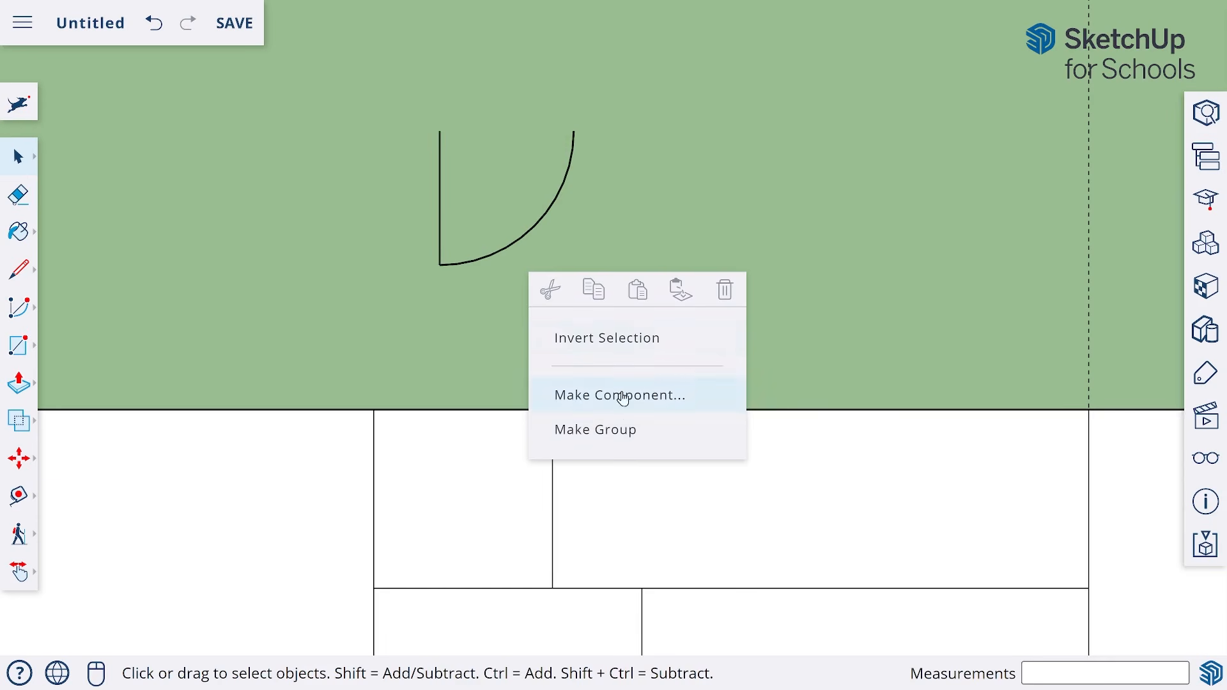
# Step: Select the door line together with its swing arc and make them a component named Door
pyautogui.moveTo(405, 98); pyautogui.dragTo(618, 282)
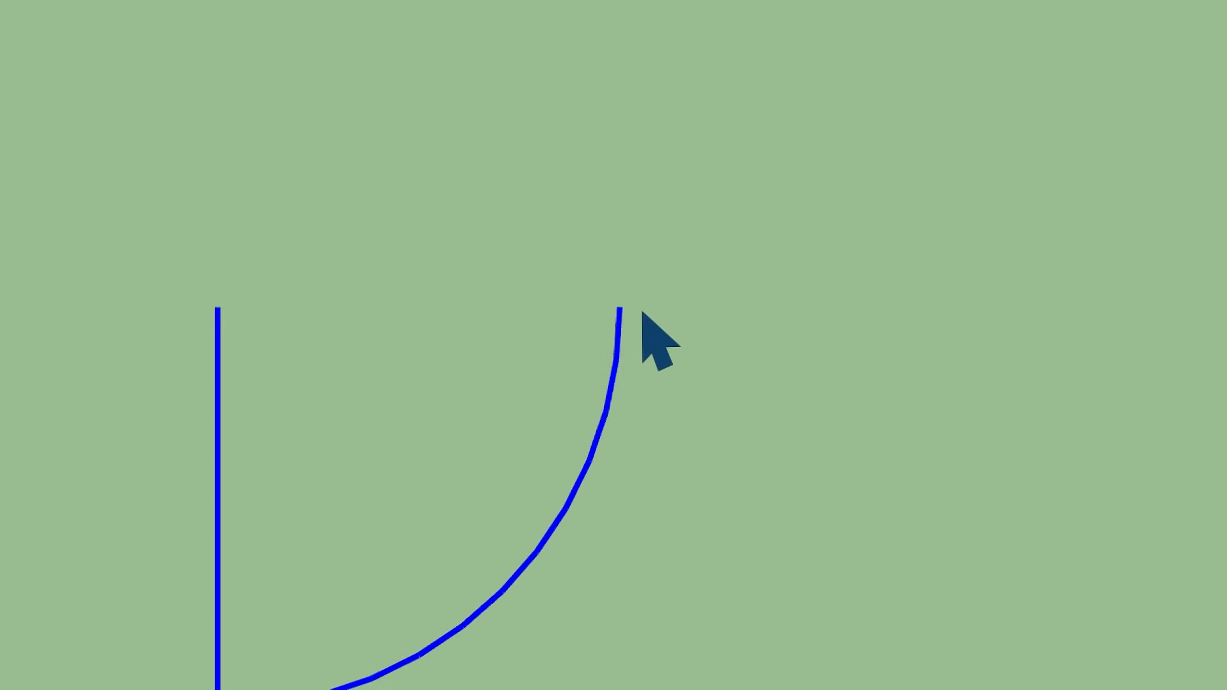
pyautogui.rightClick(625, 333)
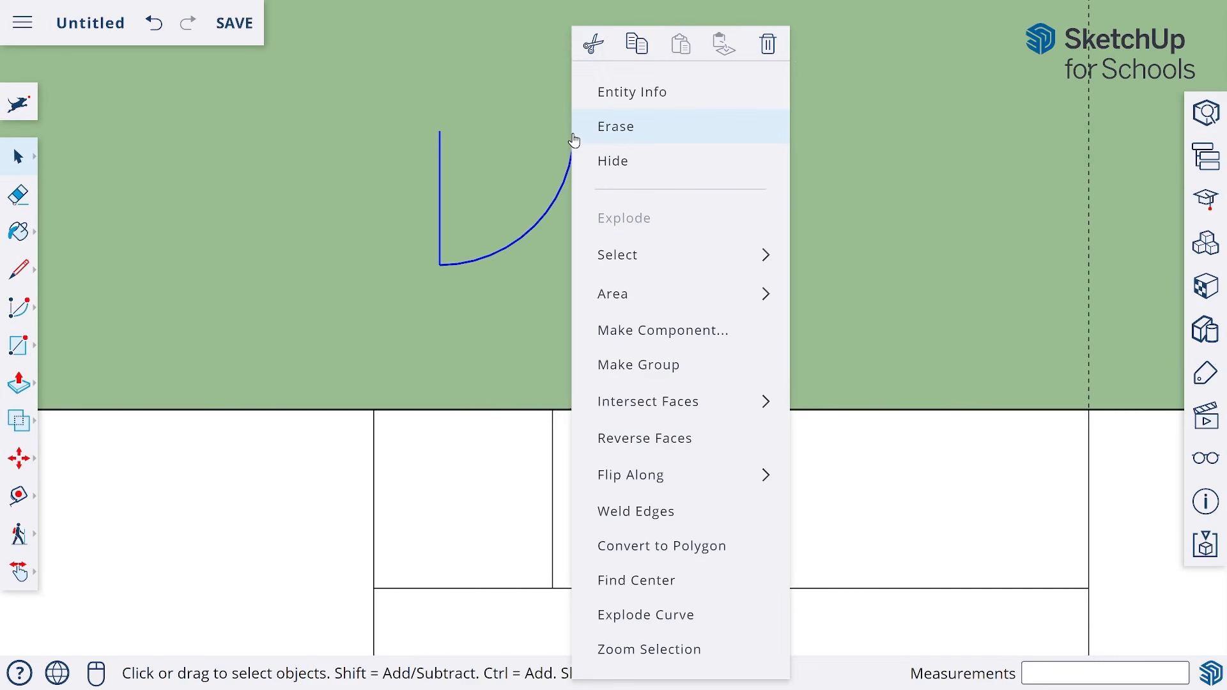
pyautogui.click(649, 327)
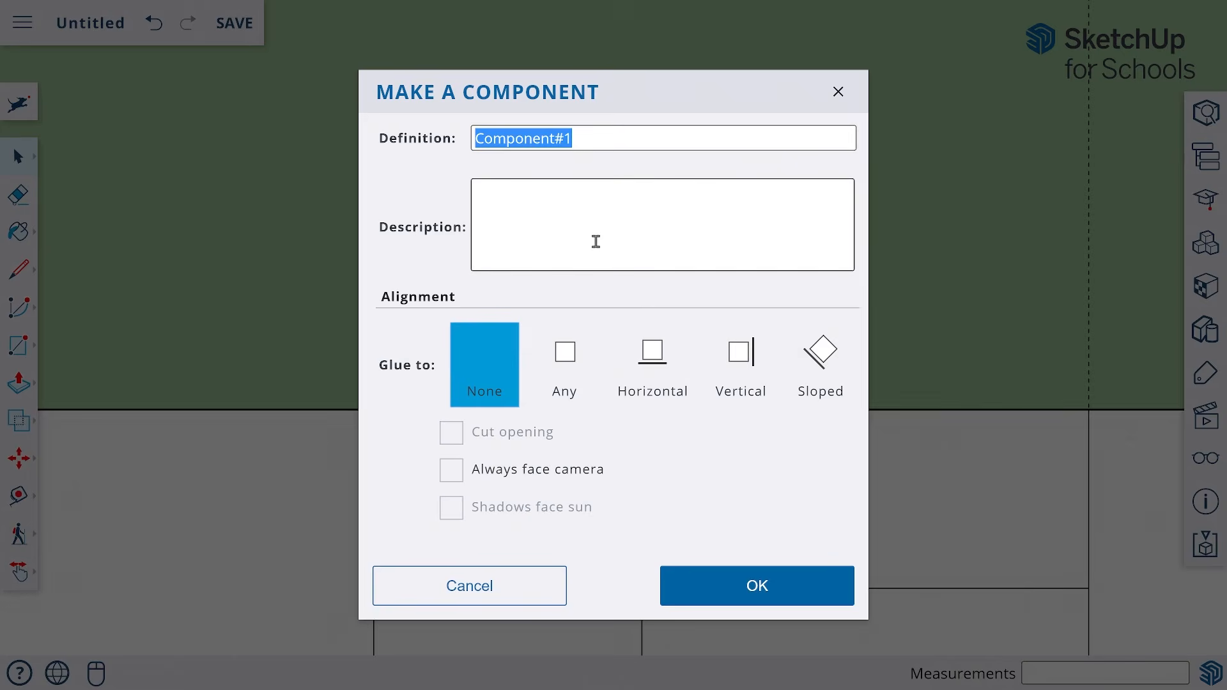
pyautogui.write('Door')
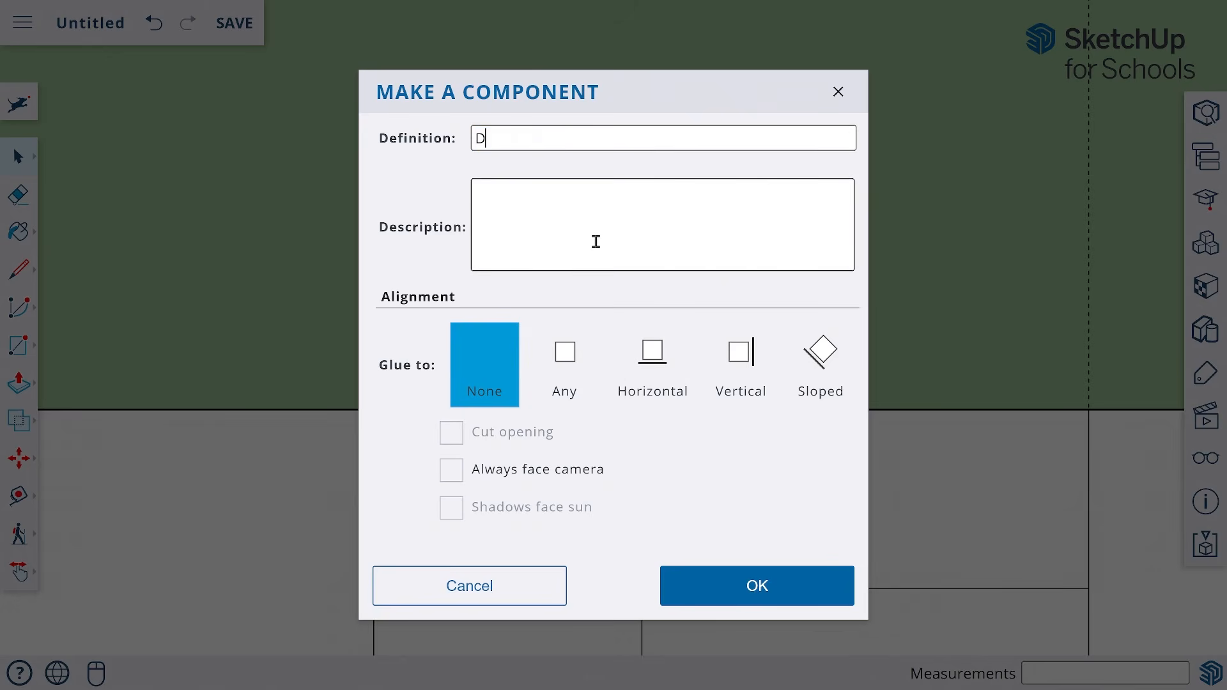
pyautogui.click(770, 585)
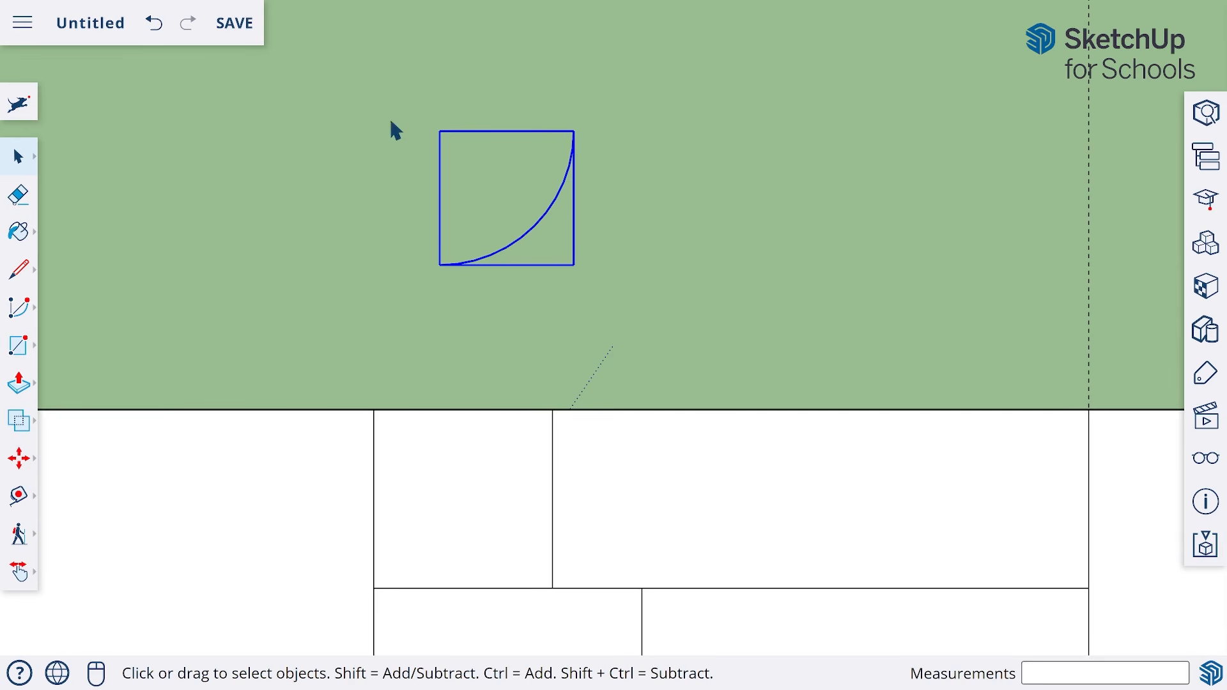
# Step: Check that the door line and arc select together as a single component, leaving them deselected
pyautogui.press('Delete')
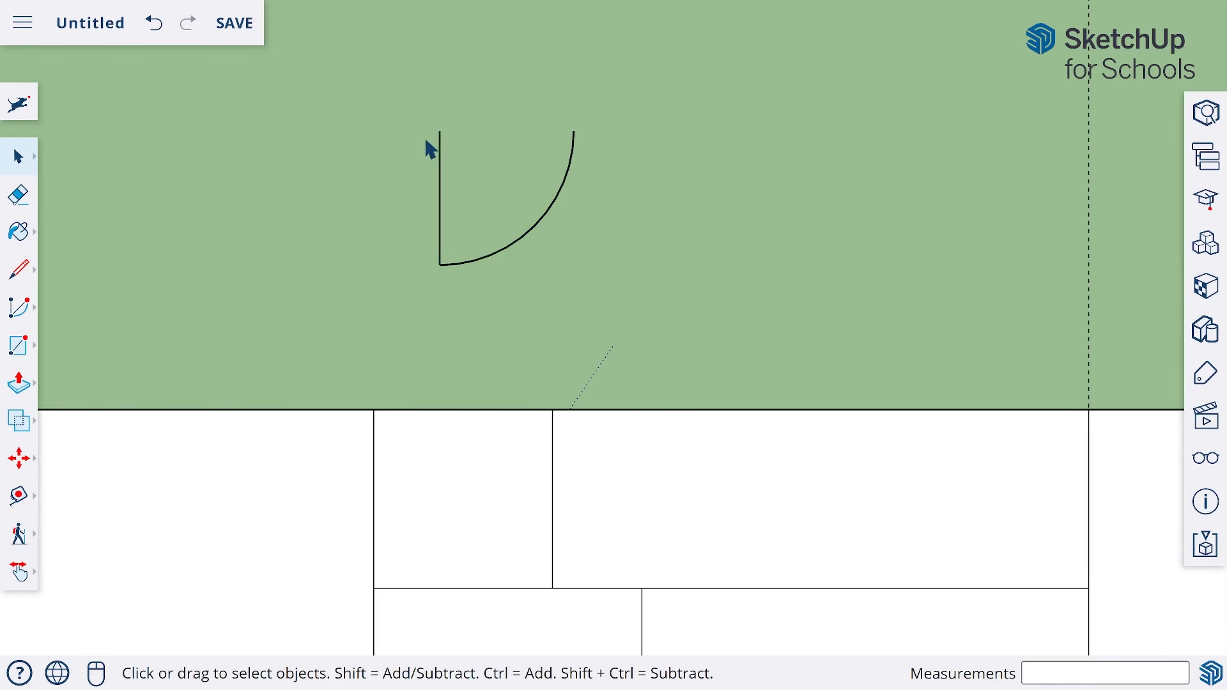
pyautogui.hotkey('ctrl', 'z')
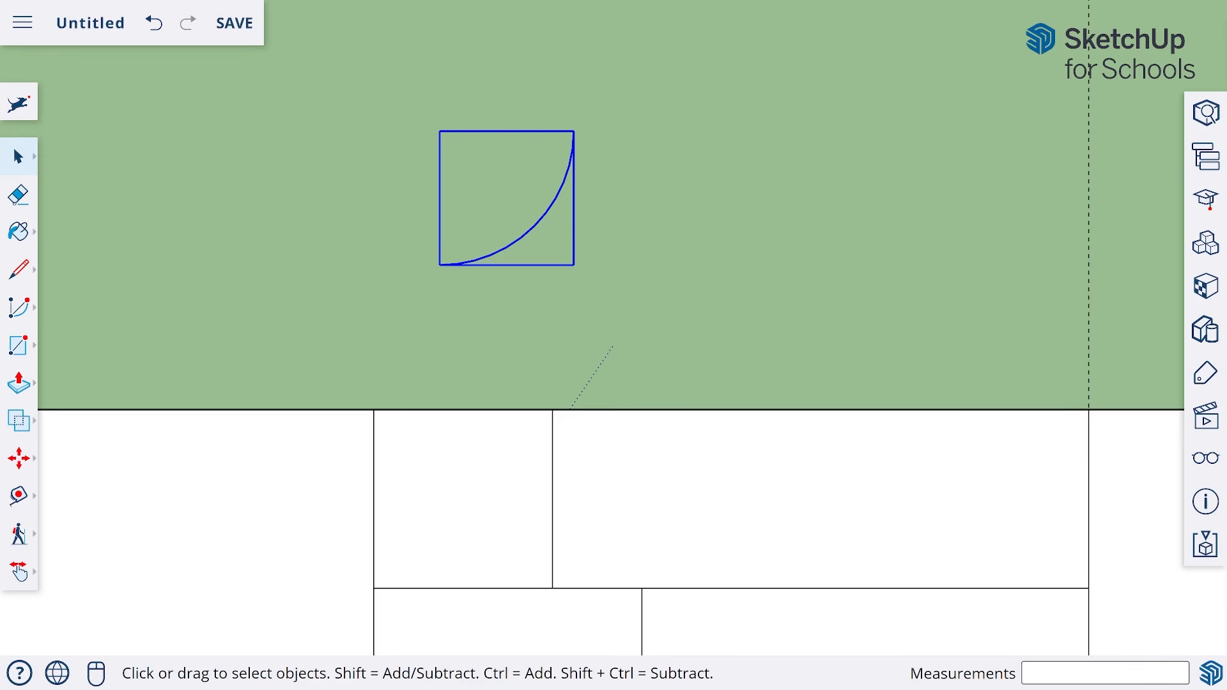
pyautogui.hotkey('ctrl', 'z')
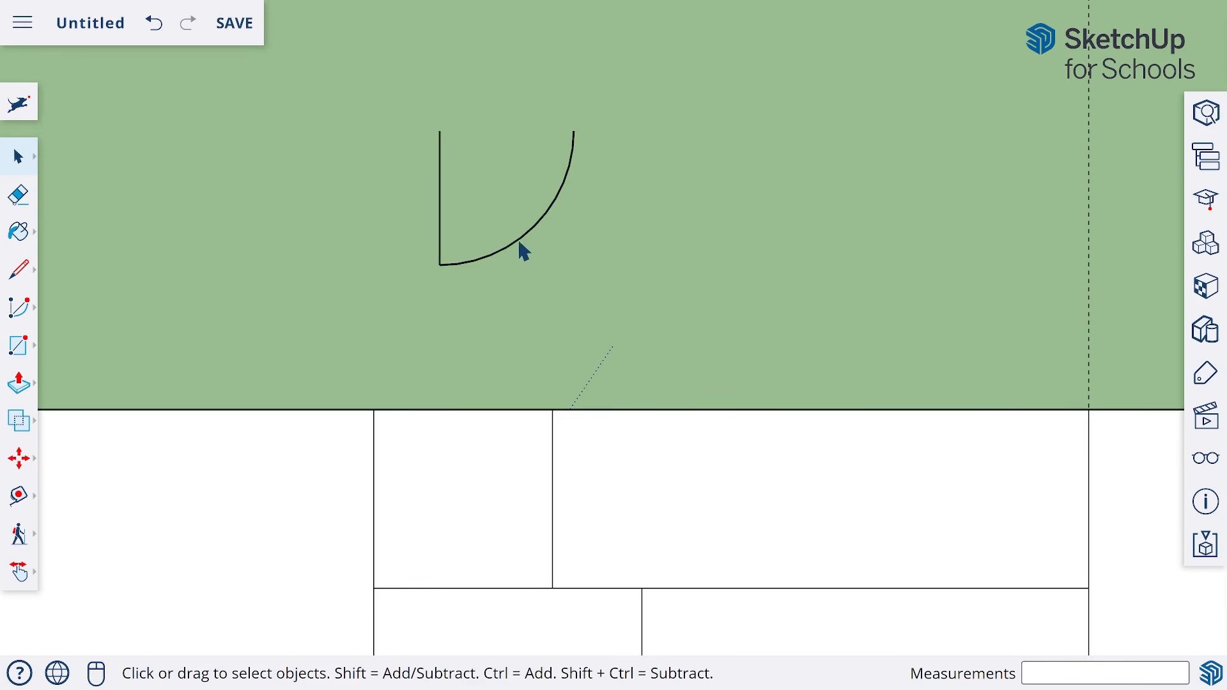
# Step: Move the Door component by its upper-left corner onto the top edge of the small upper room, just inside its left wall
pyautogui.hotkey('ctrl', 'y')
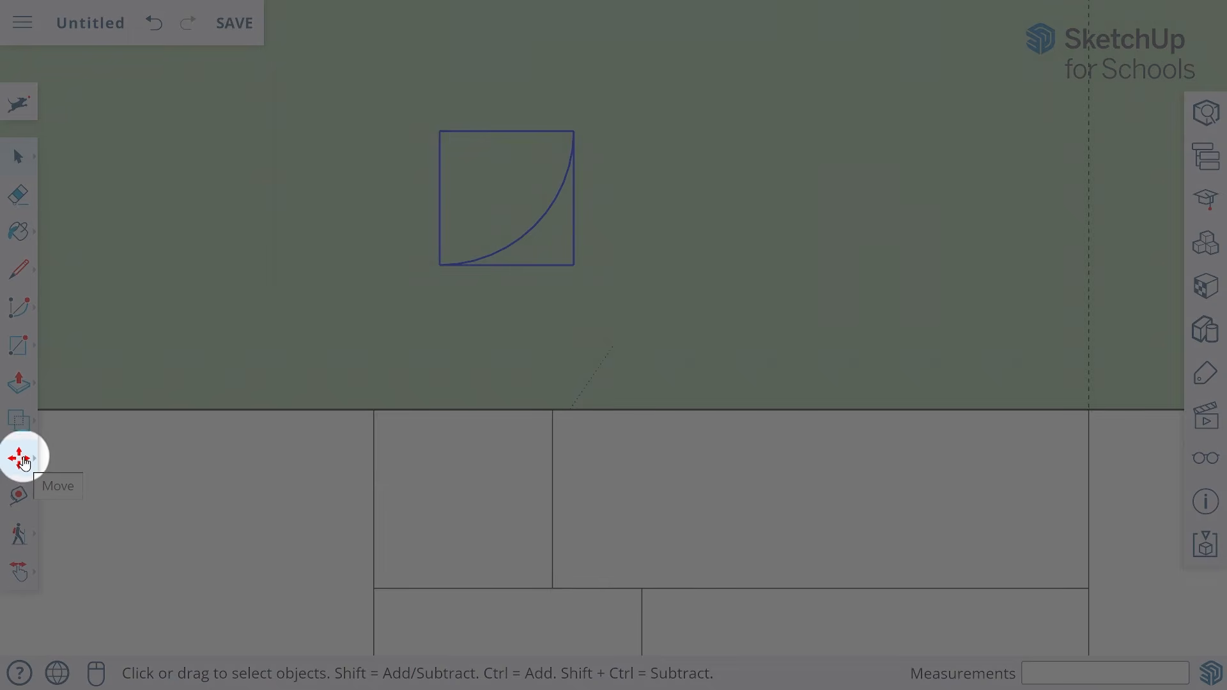
pyautogui.click(21, 466)
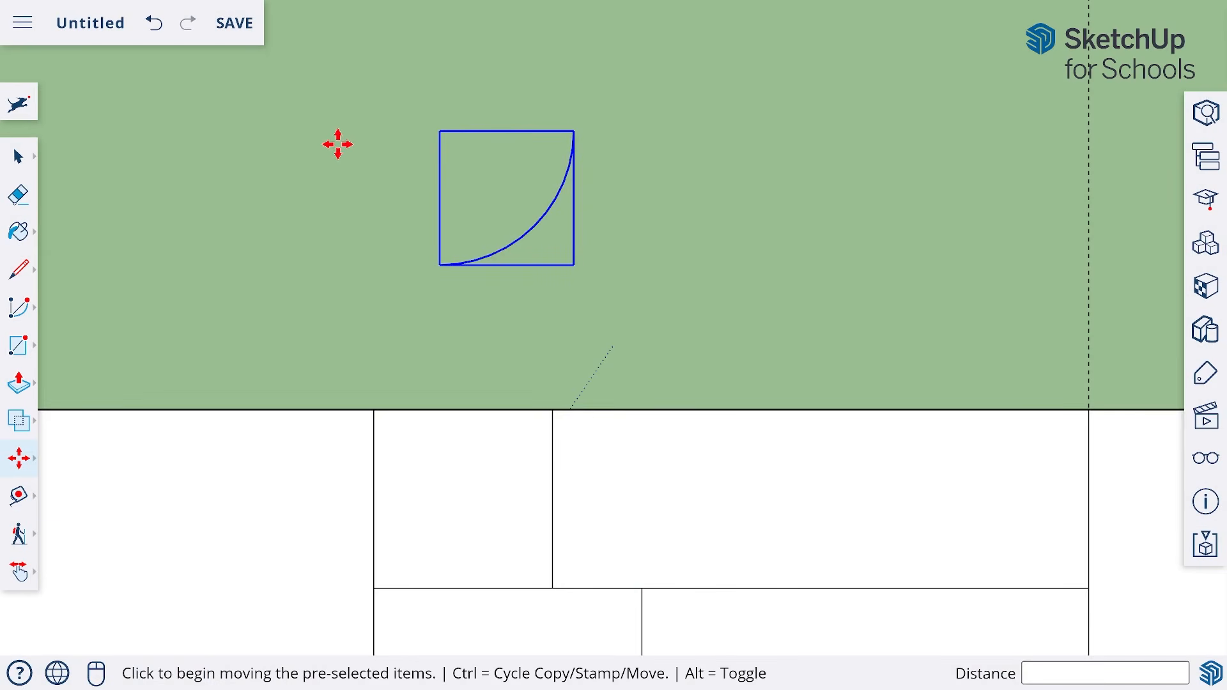
pyautogui.click(367, 148)
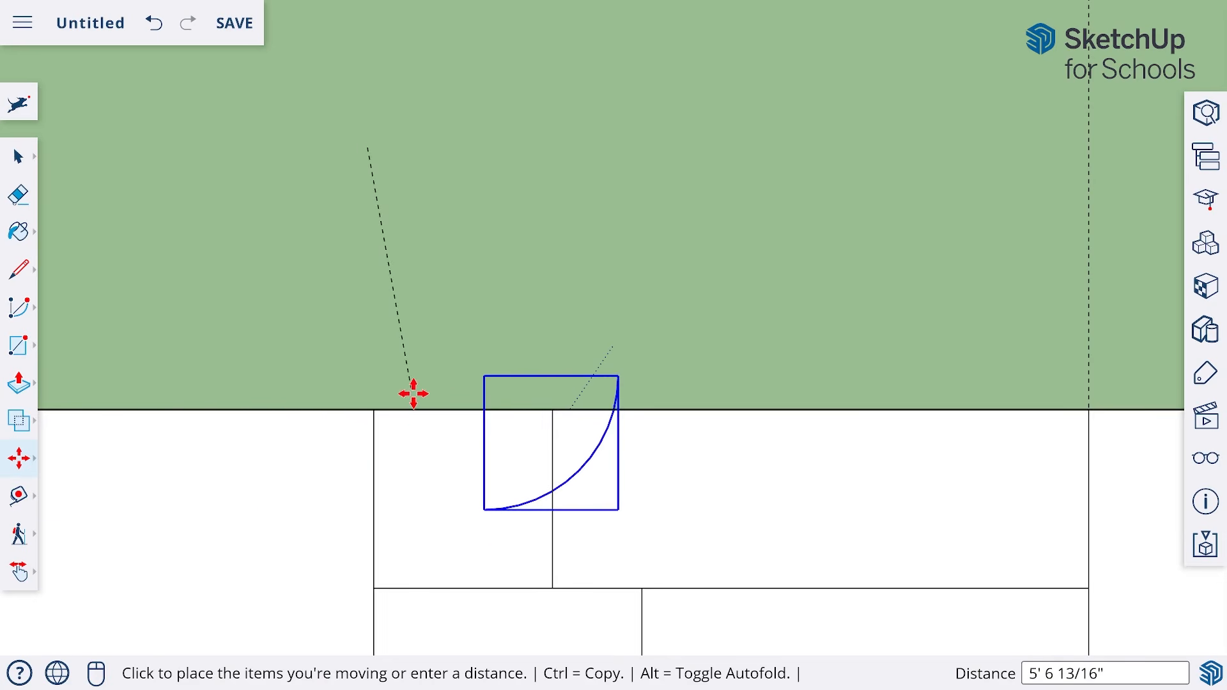
pyautogui.press('Escape')
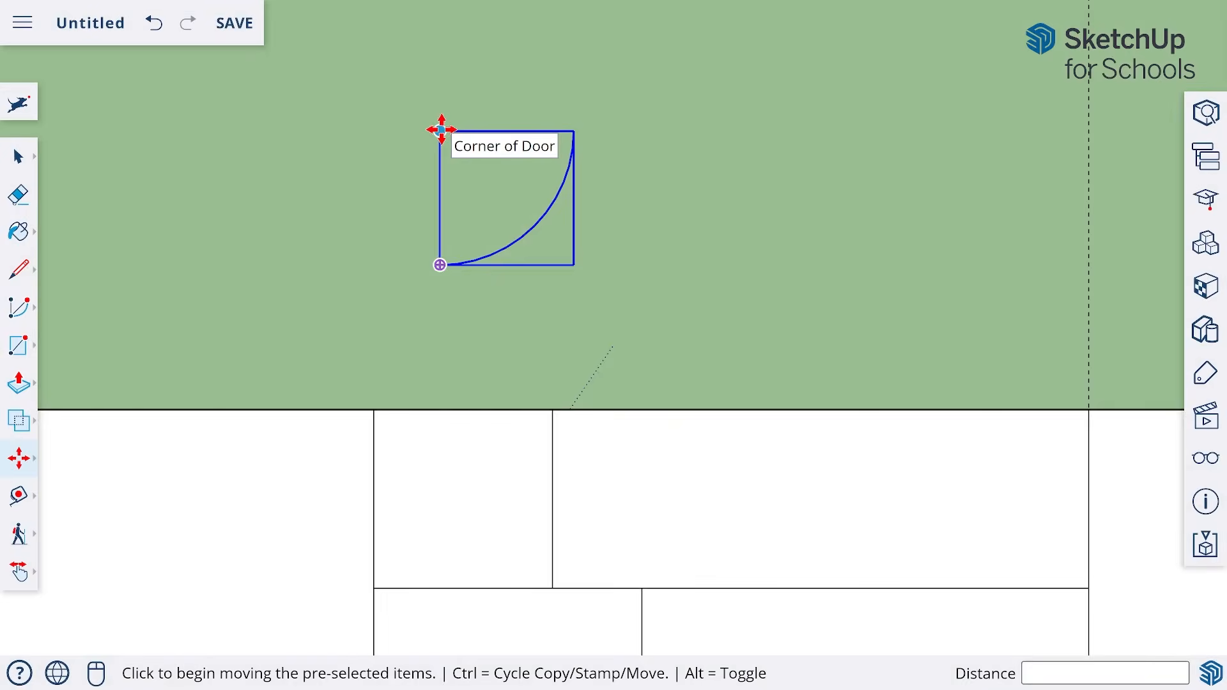
pyautogui.click(441, 129)
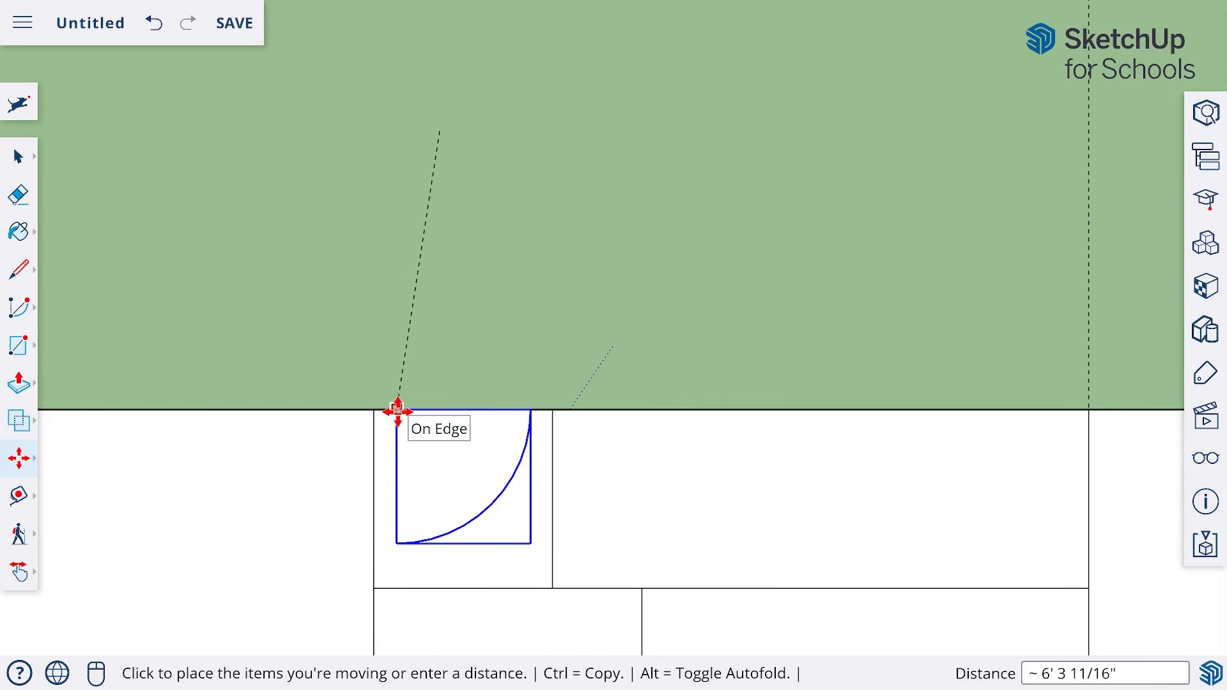
pyautogui.click(393, 410)
# Step: Set the Move tool to its Stamp mode for making multiple copies, keeping the door in the small upper room selected
pyautogui.click(19, 570)
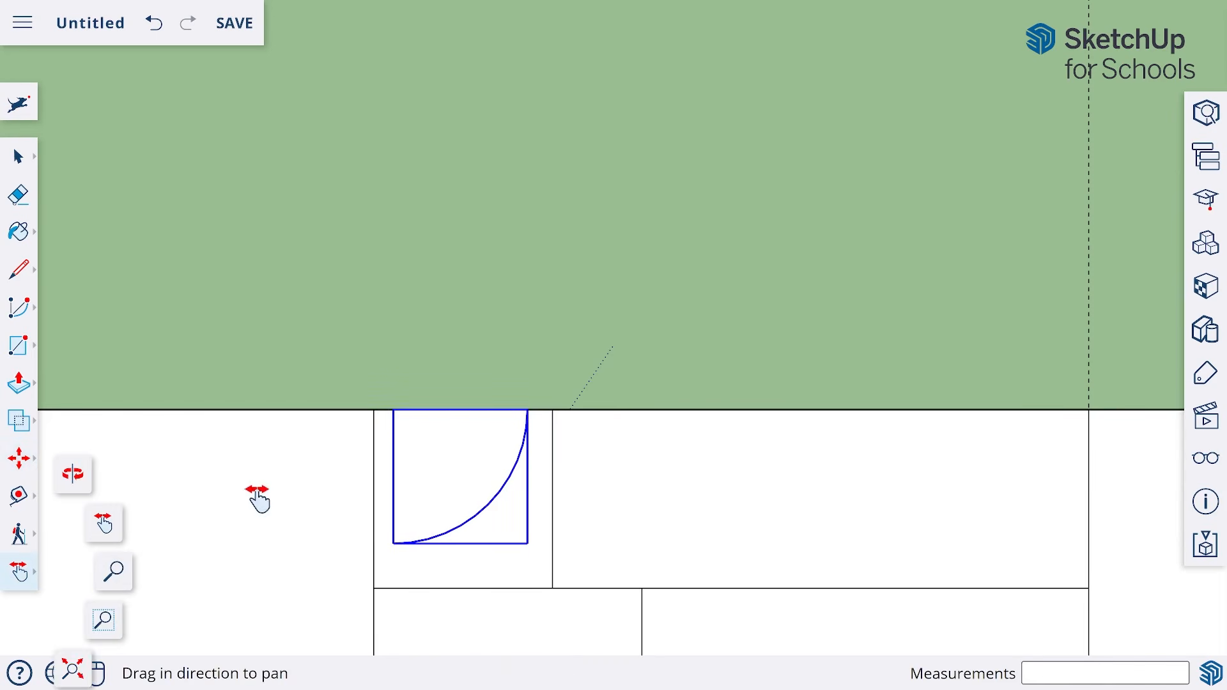
pyautogui.moveTo(329, 546)
pyautogui.mouseDown()
pyautogui.moveTo(333, 415)
pyautogui.moveTo(219, 321)
pyautogui.mouseUp()
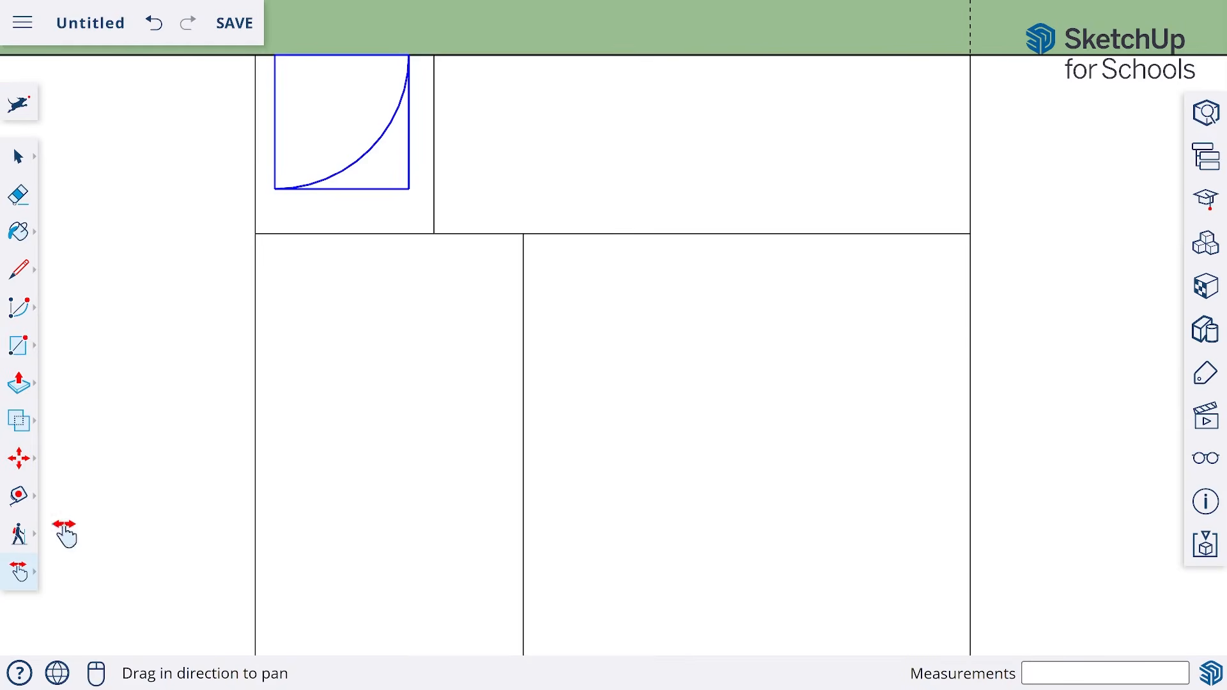
pyautogui.click(20, 571)
pyautogui.click(114, 570)
pyautogui.moveTo(359, 289); pyautogui.dragTo(380, 366)
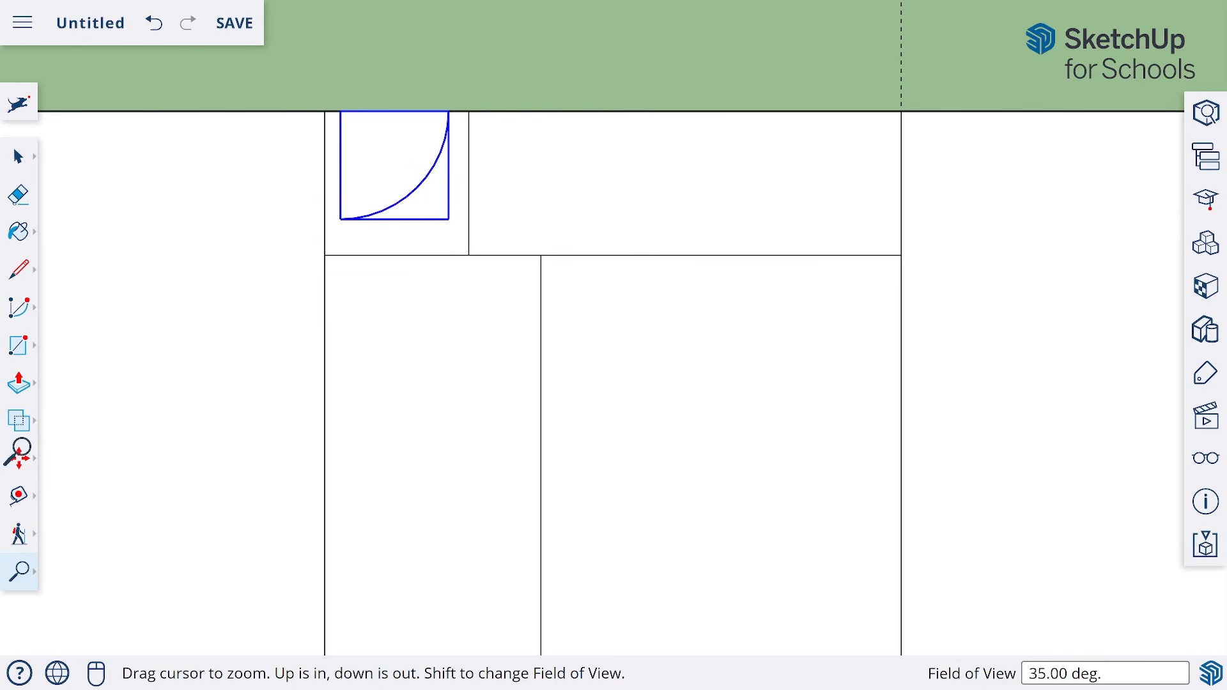
pyautogui.click(18, 458)
pyautogui.click(70, 414)
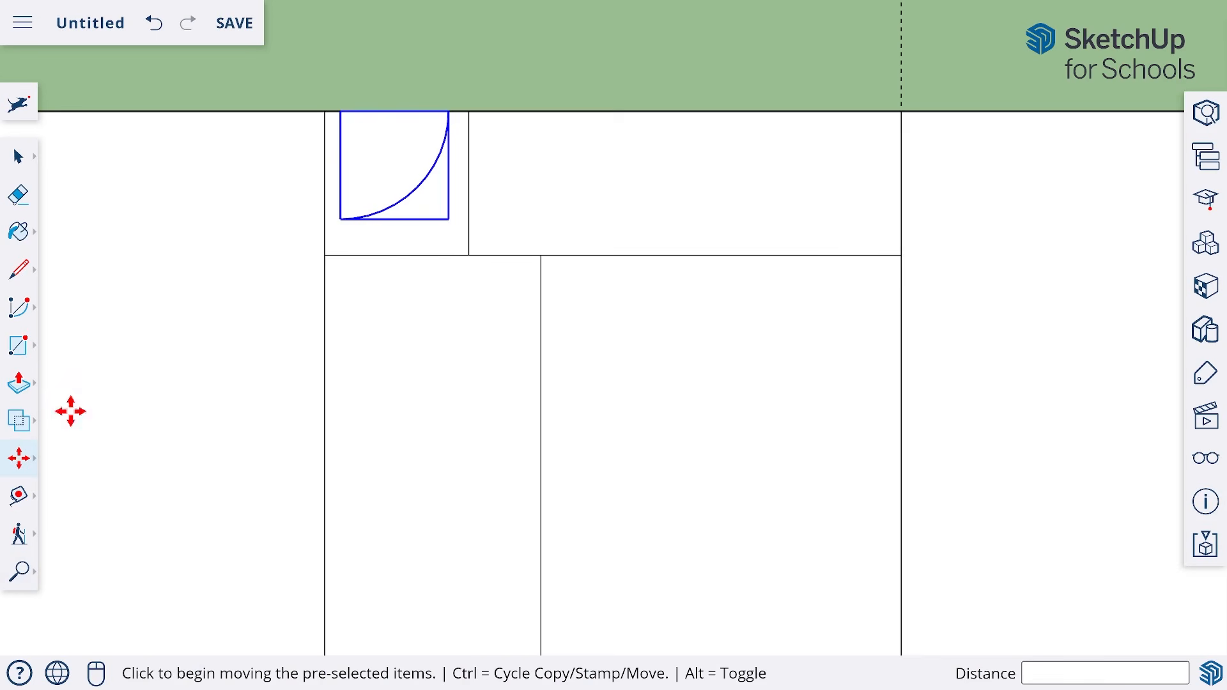
pyautogui.press('ctrl')
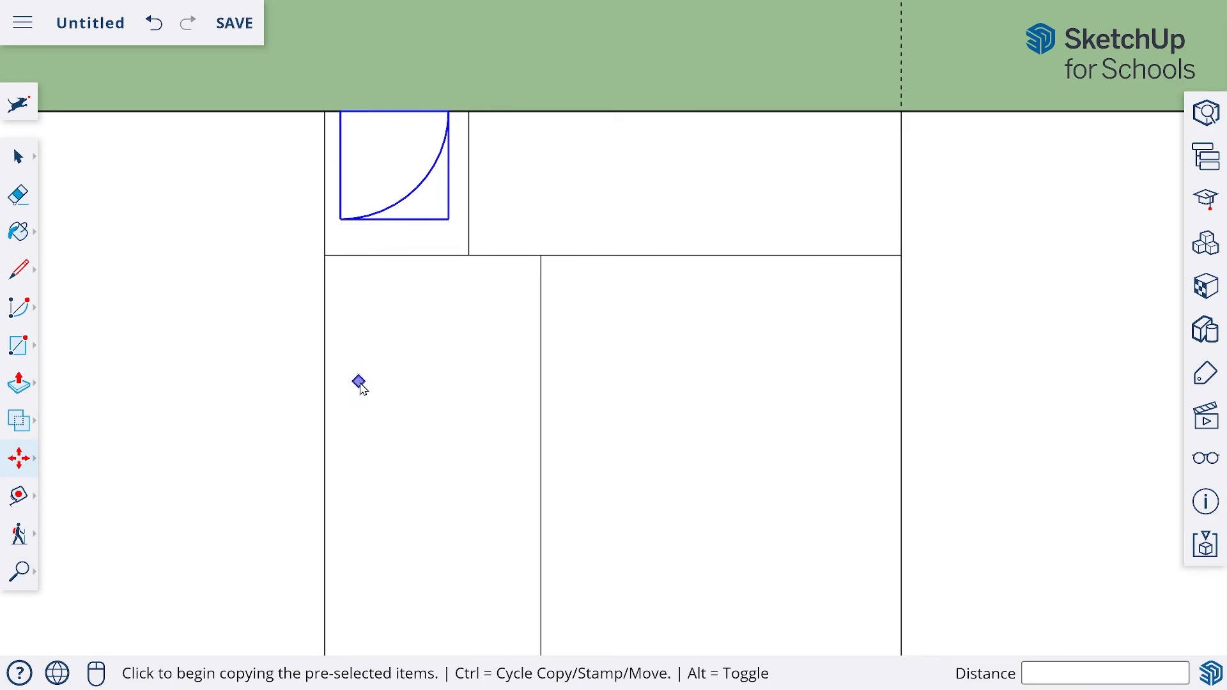
pyautogui.press('ctrl')
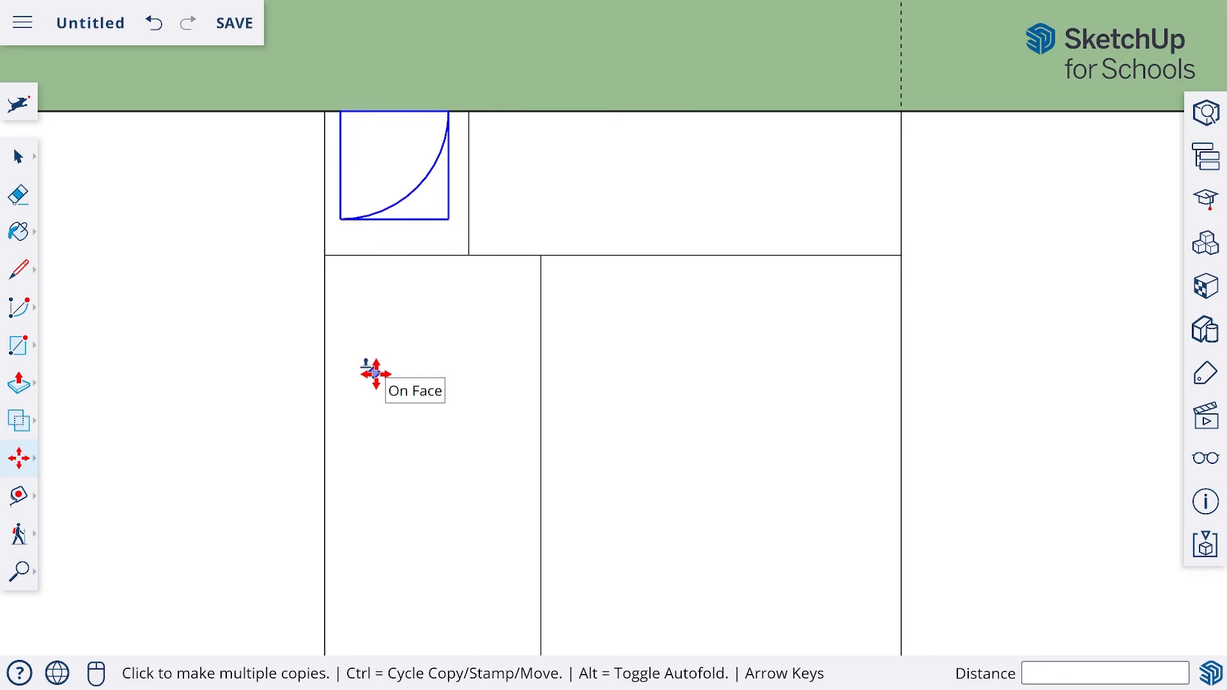
pyautogui.press('ctrl')
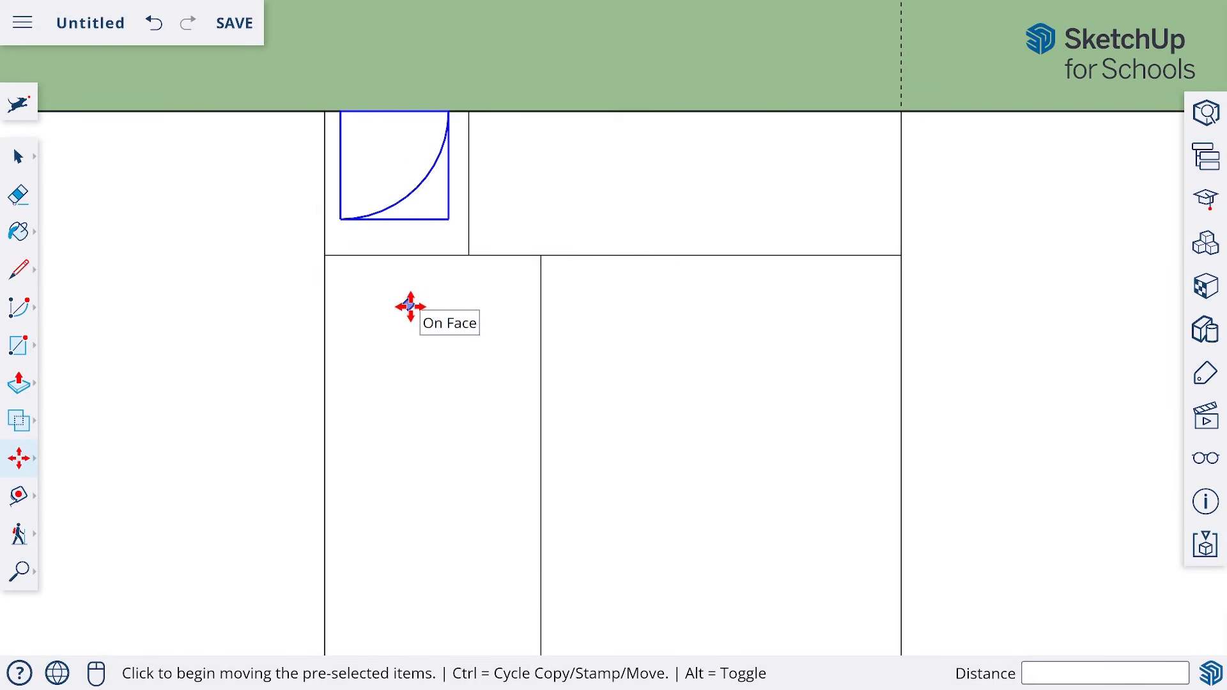
pyautogui.press('ctrl')
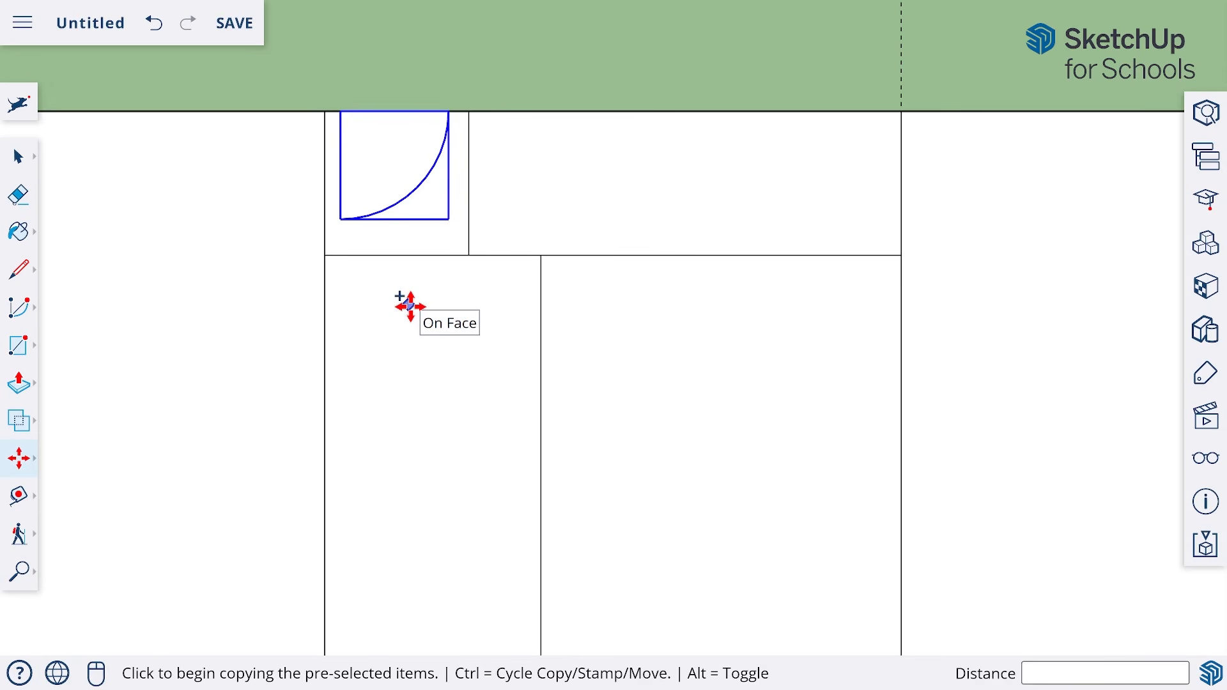
pyautogui.press('ctrl')
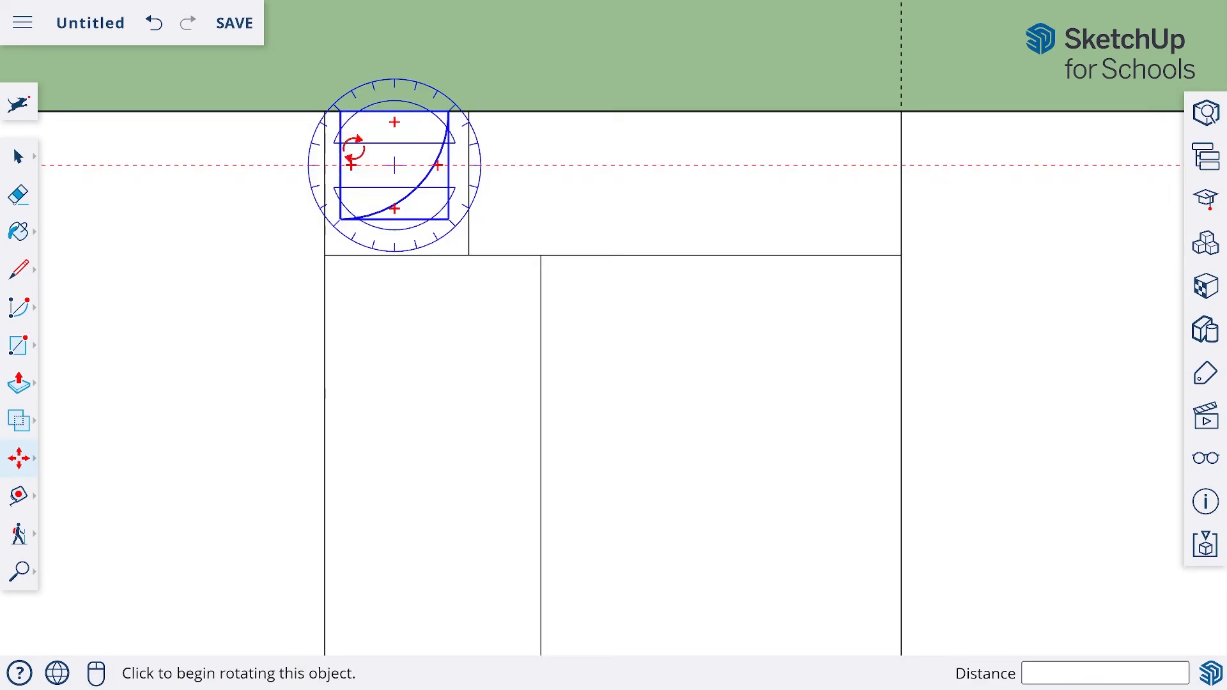
# Step: Stamp three door copies from its upper-left corner: on the top edges of the two rooms below and on the far-right room's left wall
pyautogui.click(342, 112)
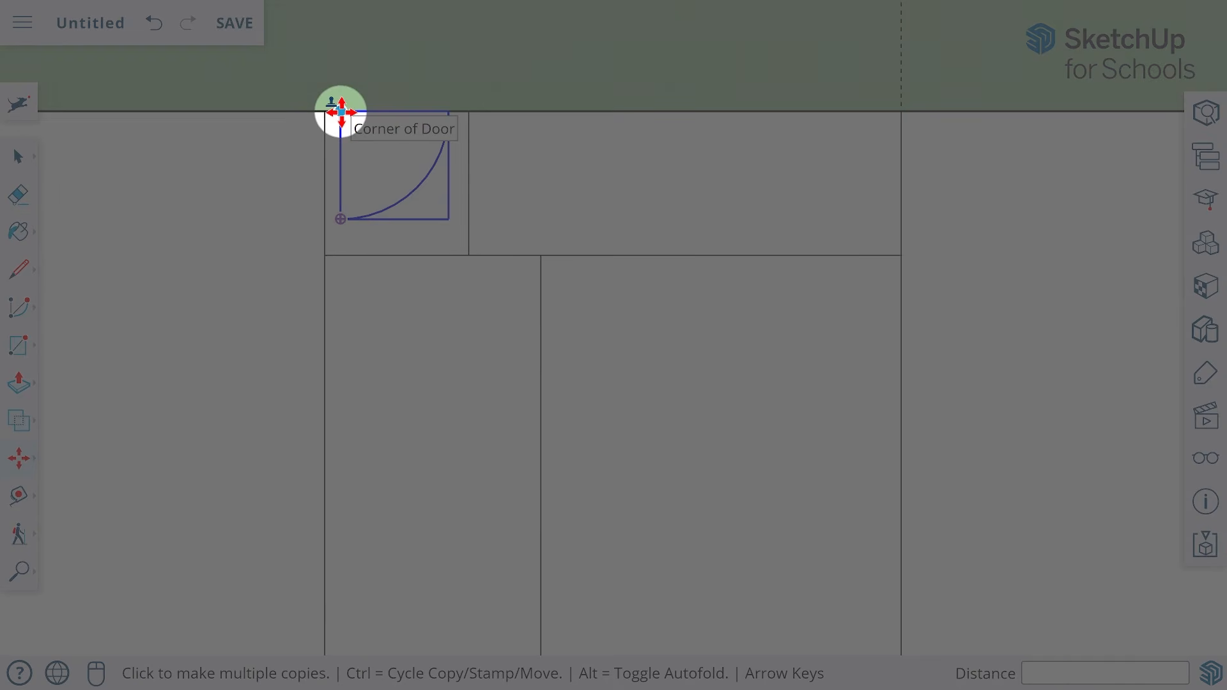
pyautogui.press('ctrl')
pyautogui.click(344, 255)
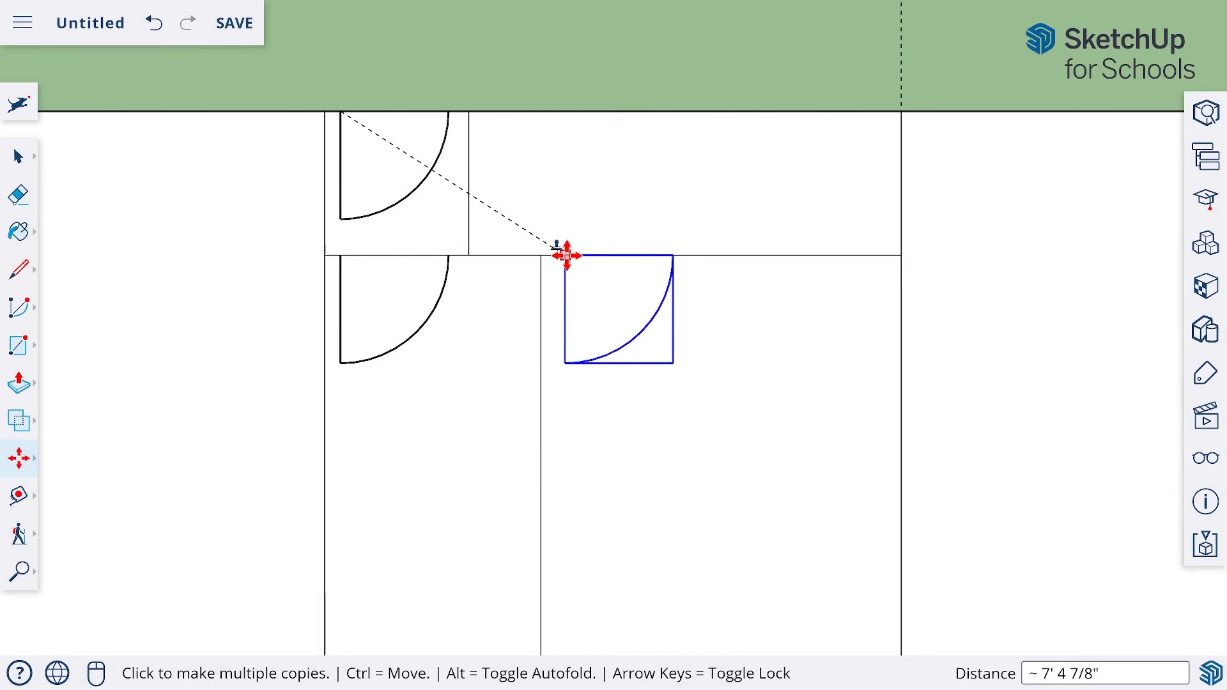
pyautogui.click(566, 256)
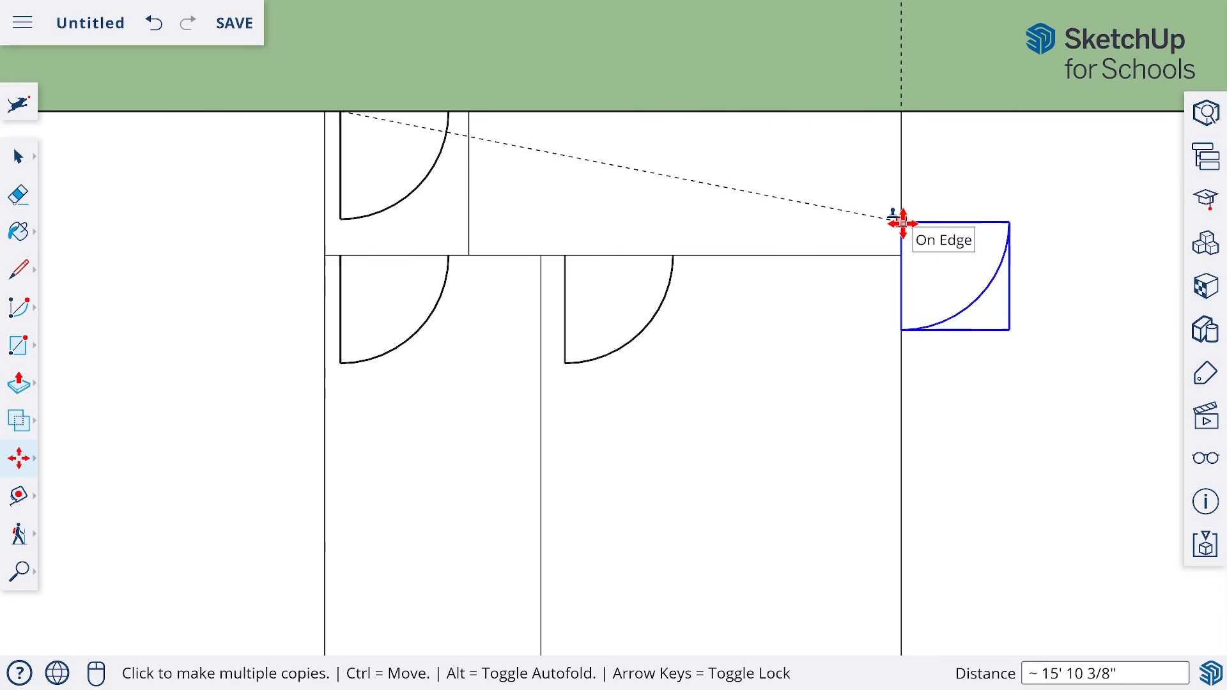
pyautogui.click(902, 222)
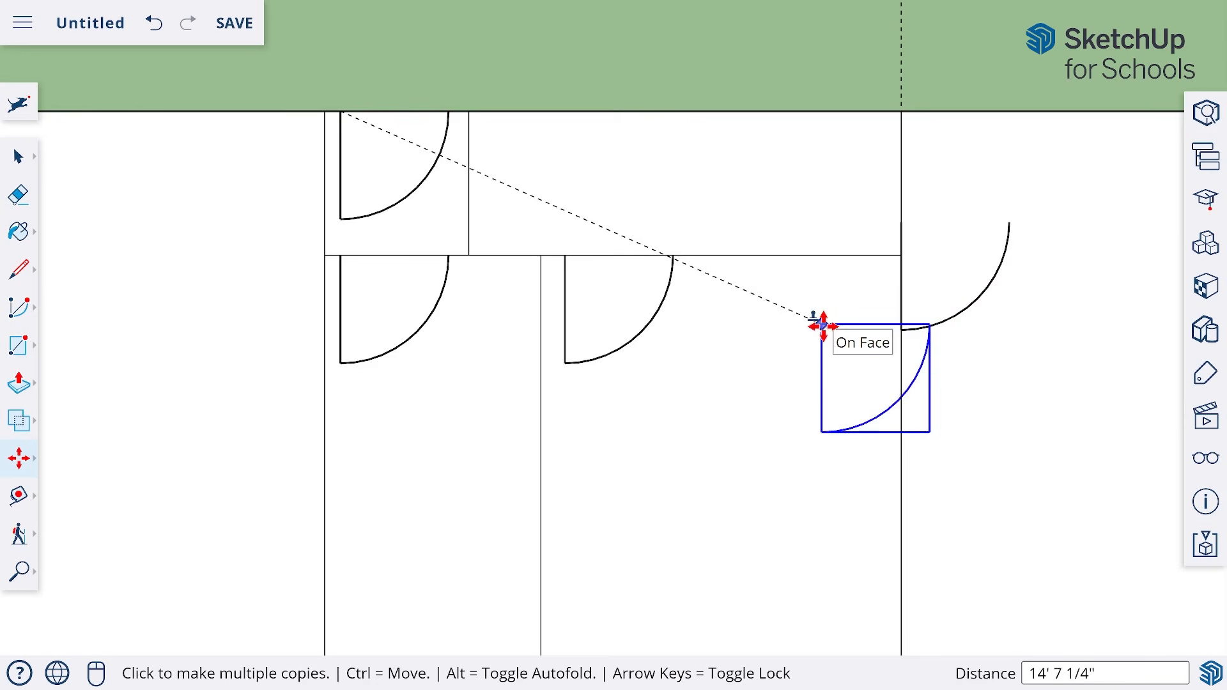
pyautogui.press('Escape')
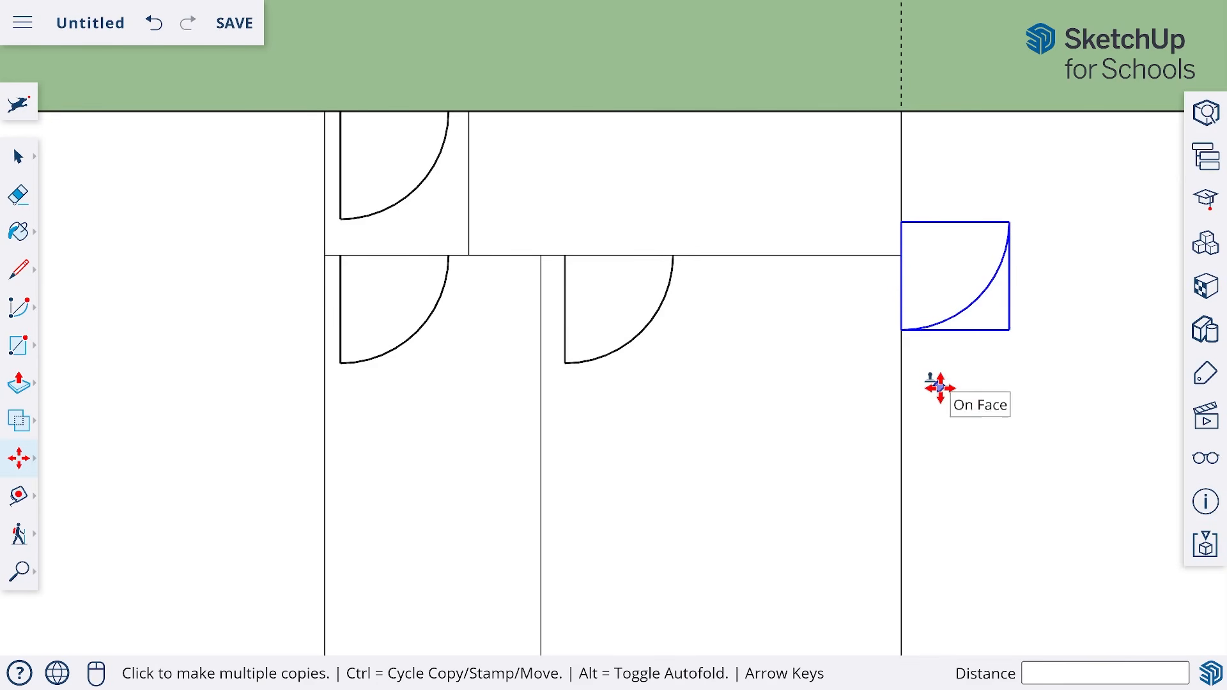
# Step: Rotate the door copy on the far-right room's left wall 90 degrees counterclockwise with the Move tool's rotation handle
pyautogui.click(25, 160)
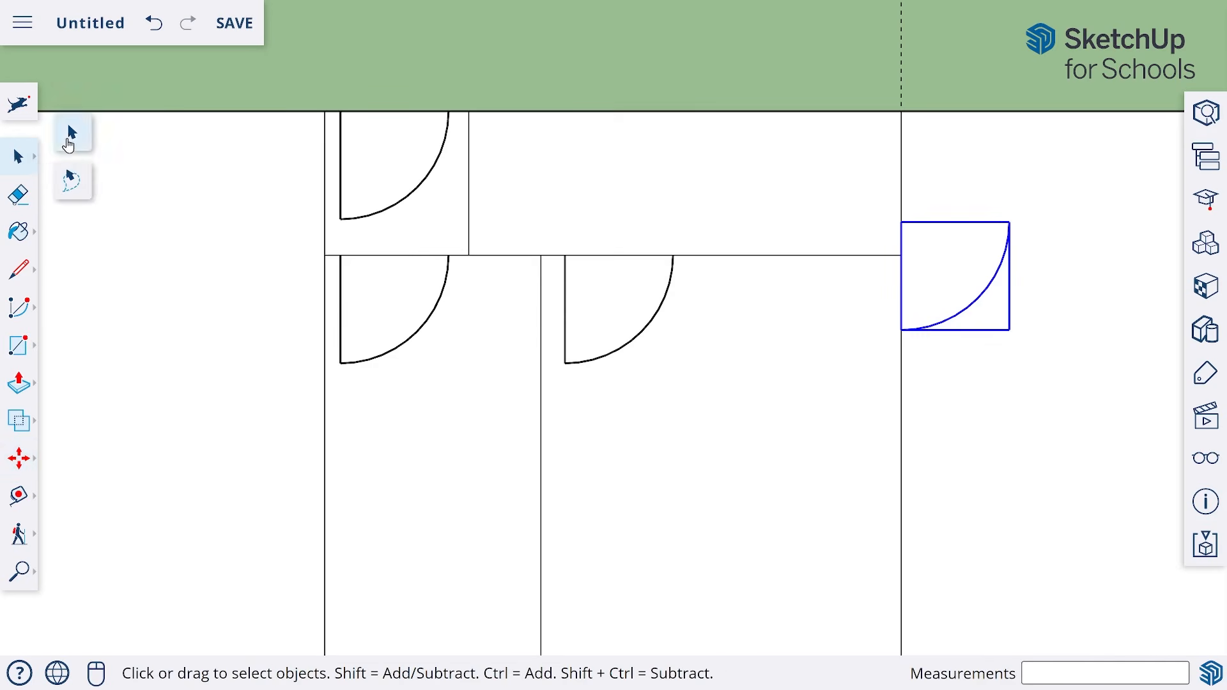
pyautogui.click(646, 81)
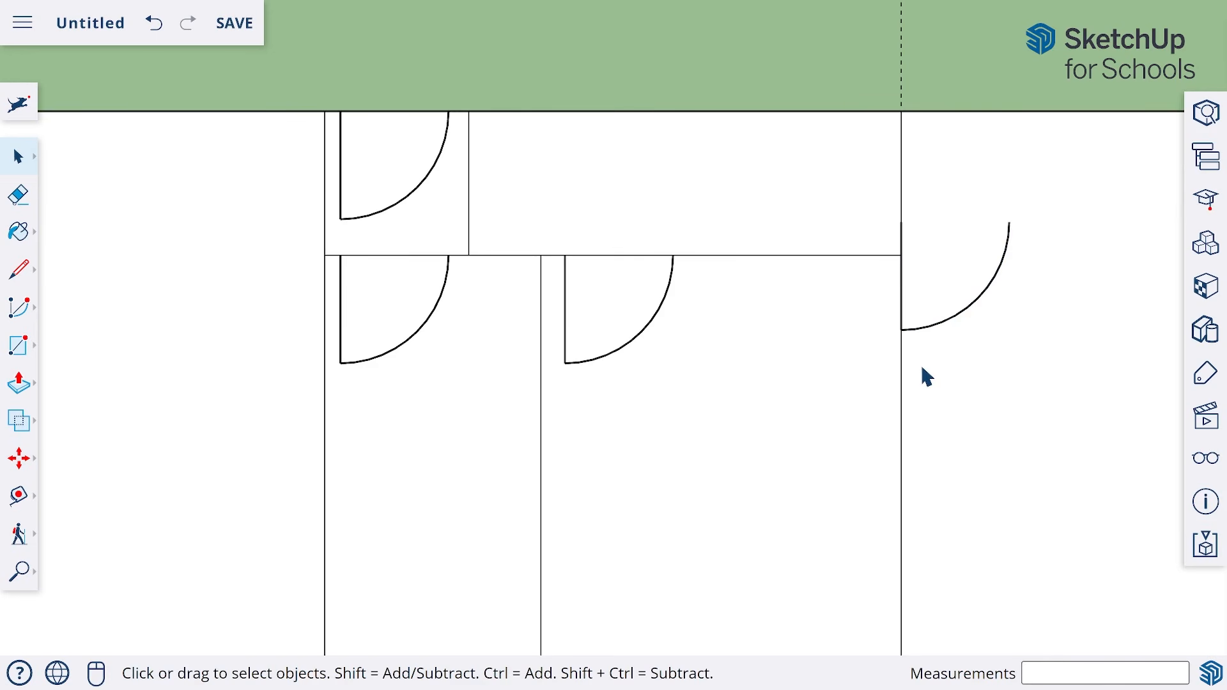
pyautogui.click(966, 323)
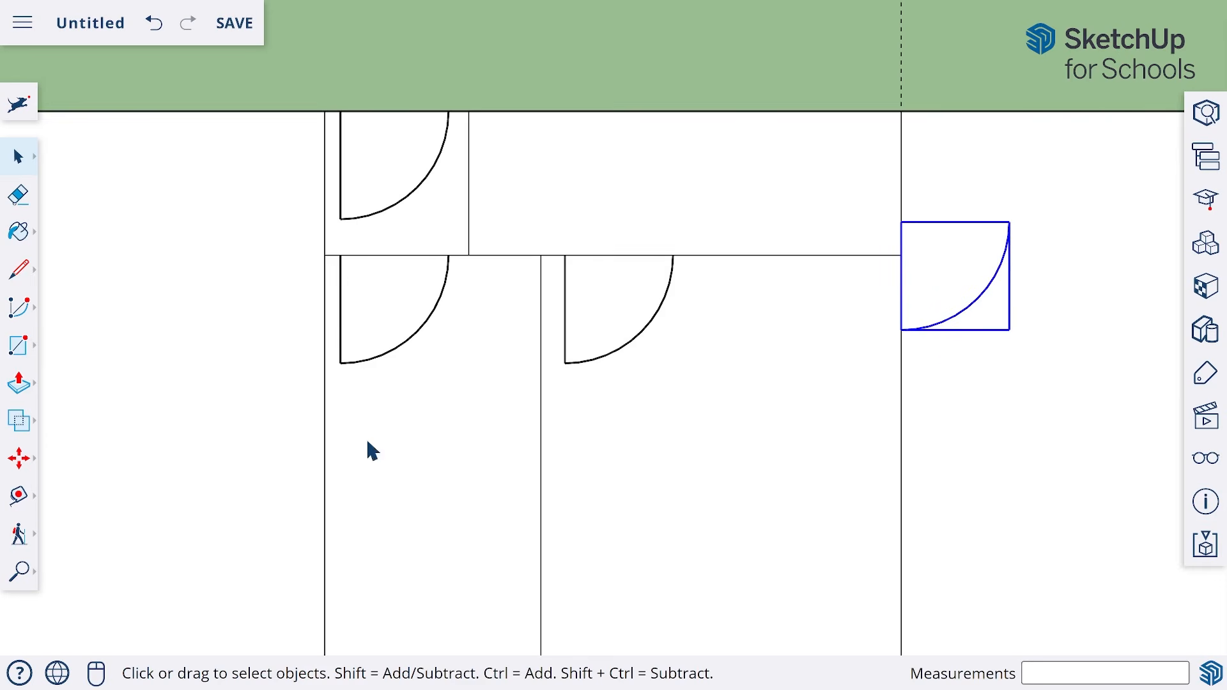
pyautogui.click(906, 79)
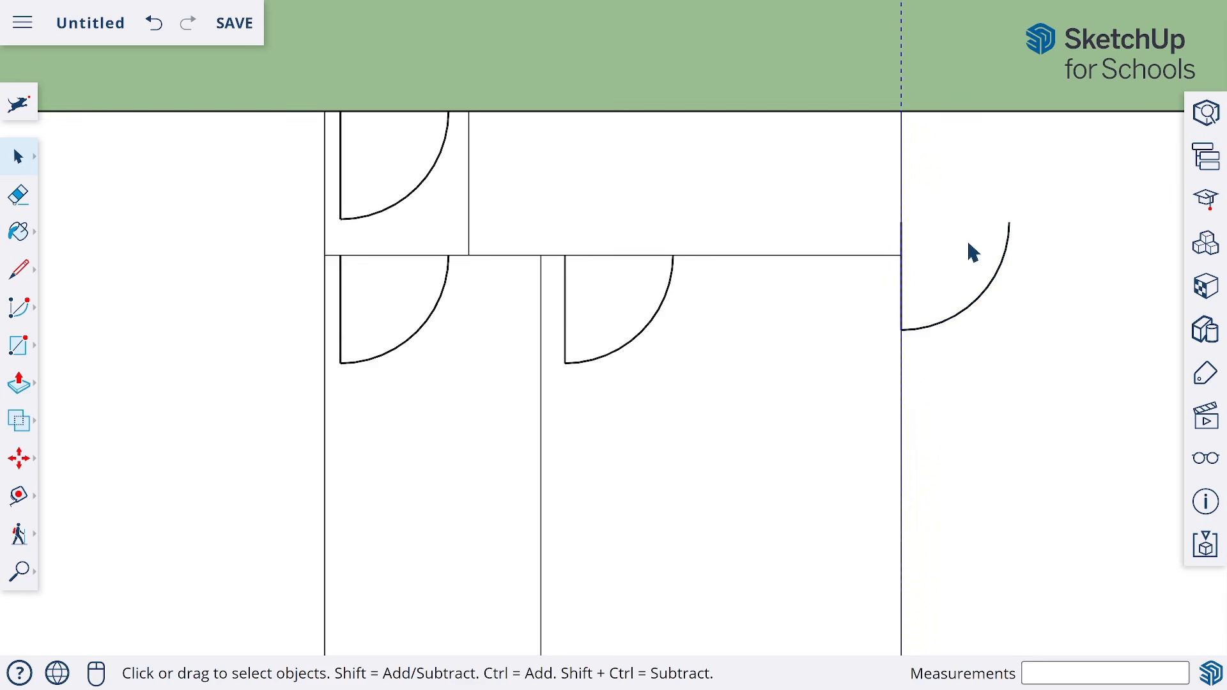
pyautogui.click(993, 292)
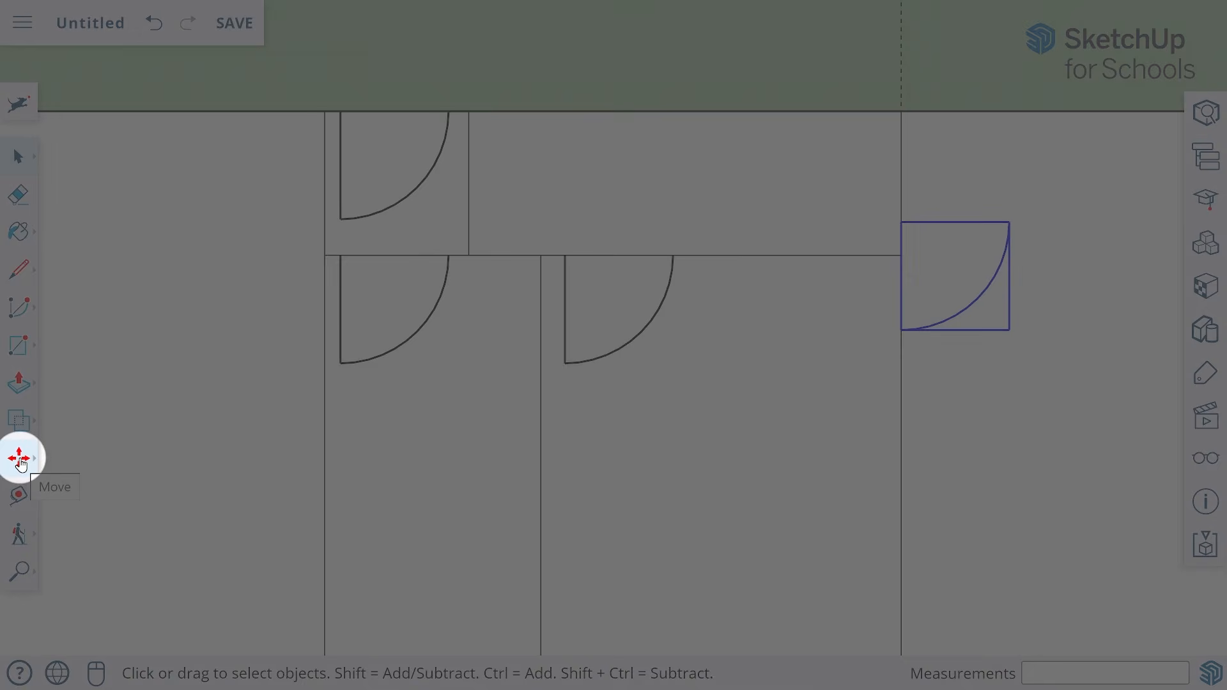
pyautogui.click(20, 459)
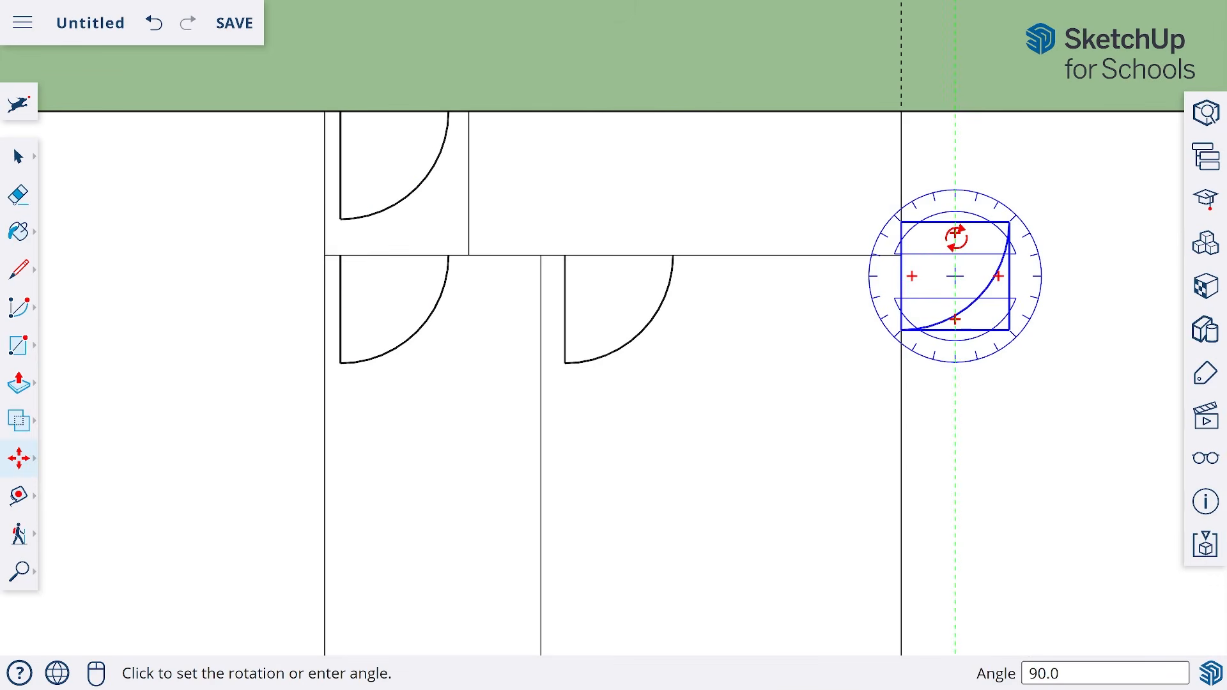
pyautogui.moveTo(956, 238); pyautogui.dragTo(869, 278)
# Step: Move the rotated door by its upper-left corner about 2' 7" up along the far-right room's left wall
pyautogui.press('m')
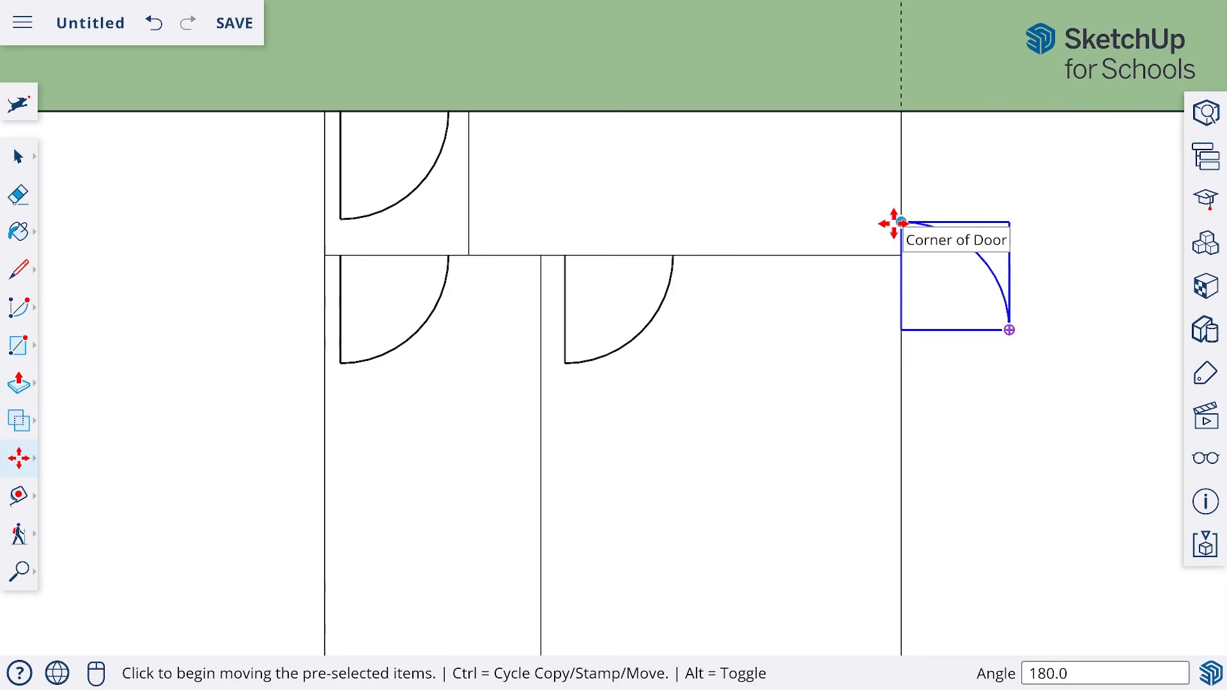
pyautogui.click(900, 222)
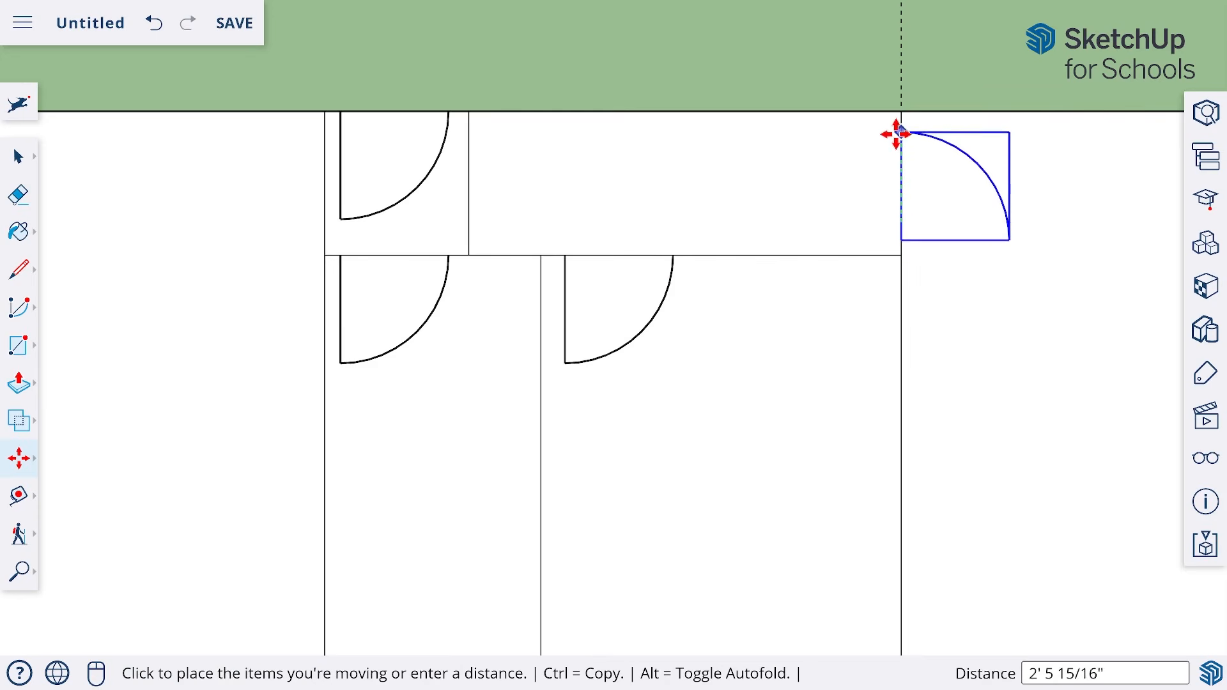
pyautogui.click(896, 130)
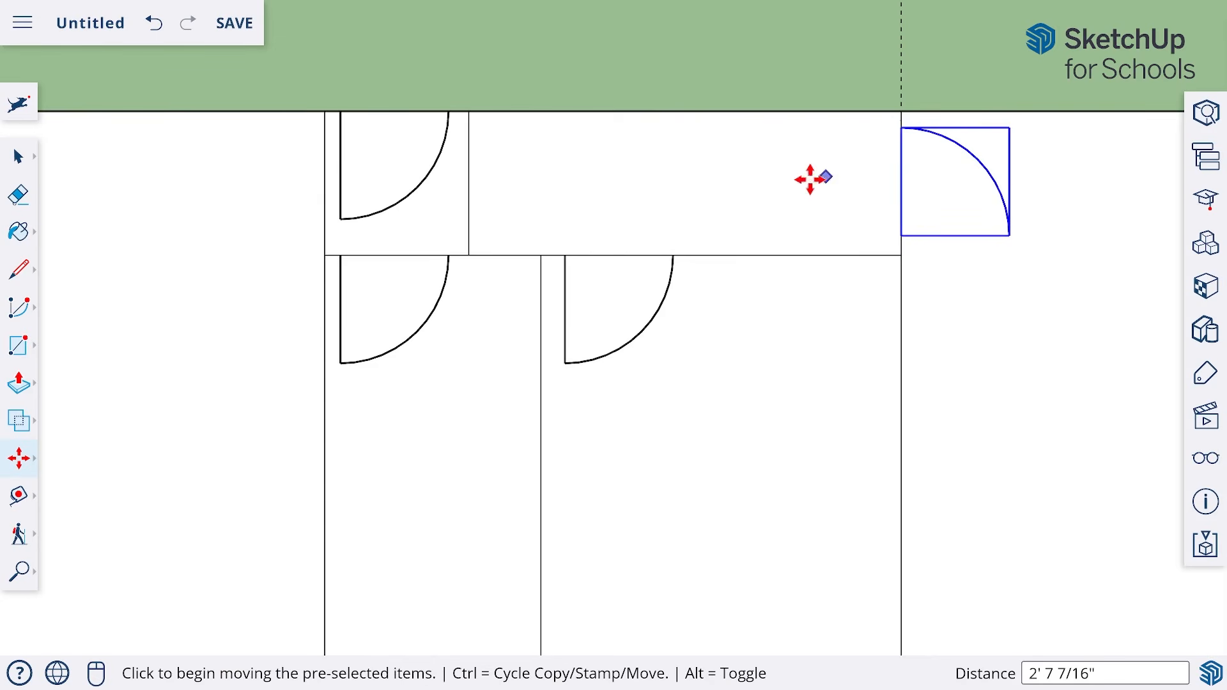
# Step: Compare the small upper room's door with the rotated door by selecting both together, leaving them deselected
pyautogui.click(35, 578)
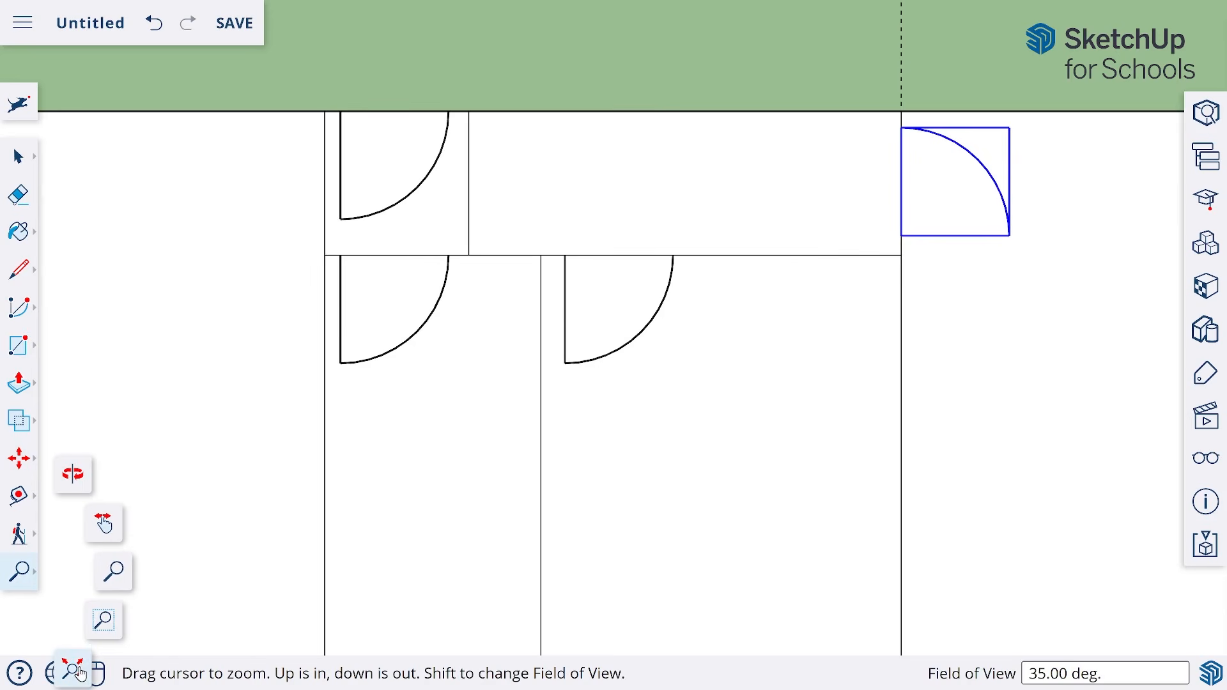
pyautogui.click(73, 671)
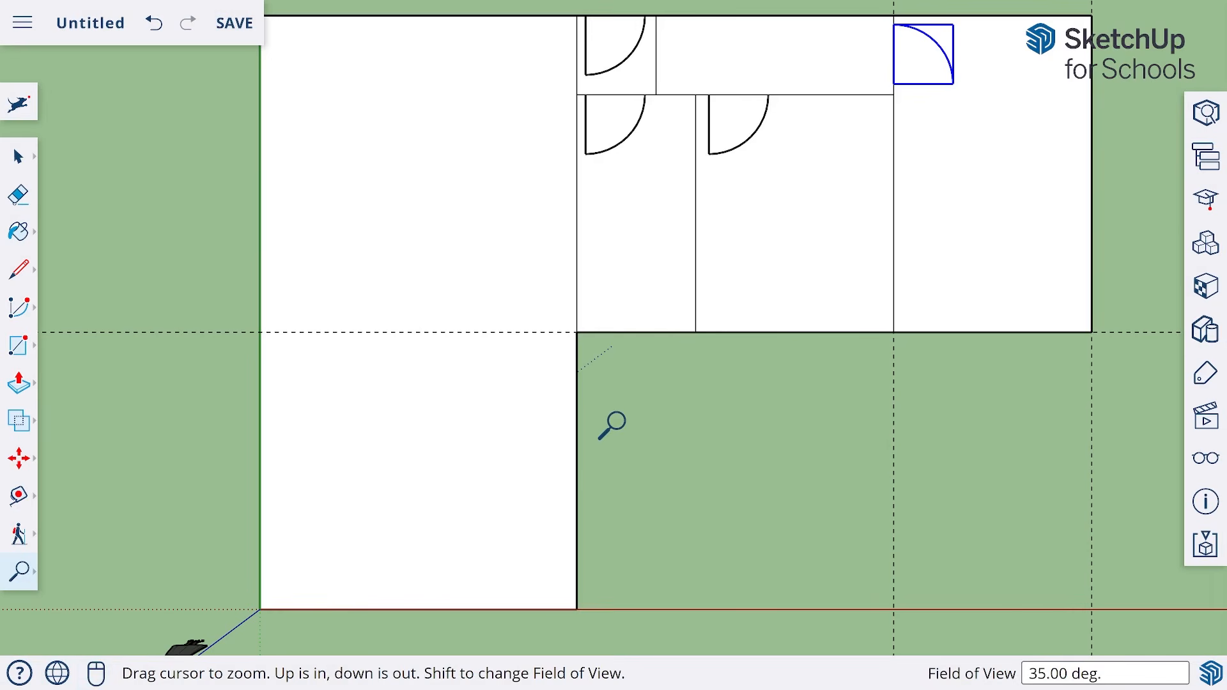
pyautogui.keyDown('shift'); pyautogui.moveTo(681, 353); pyautogui.dragTo(586, 394, button='middle'); pyautogui.keyUp('shift')
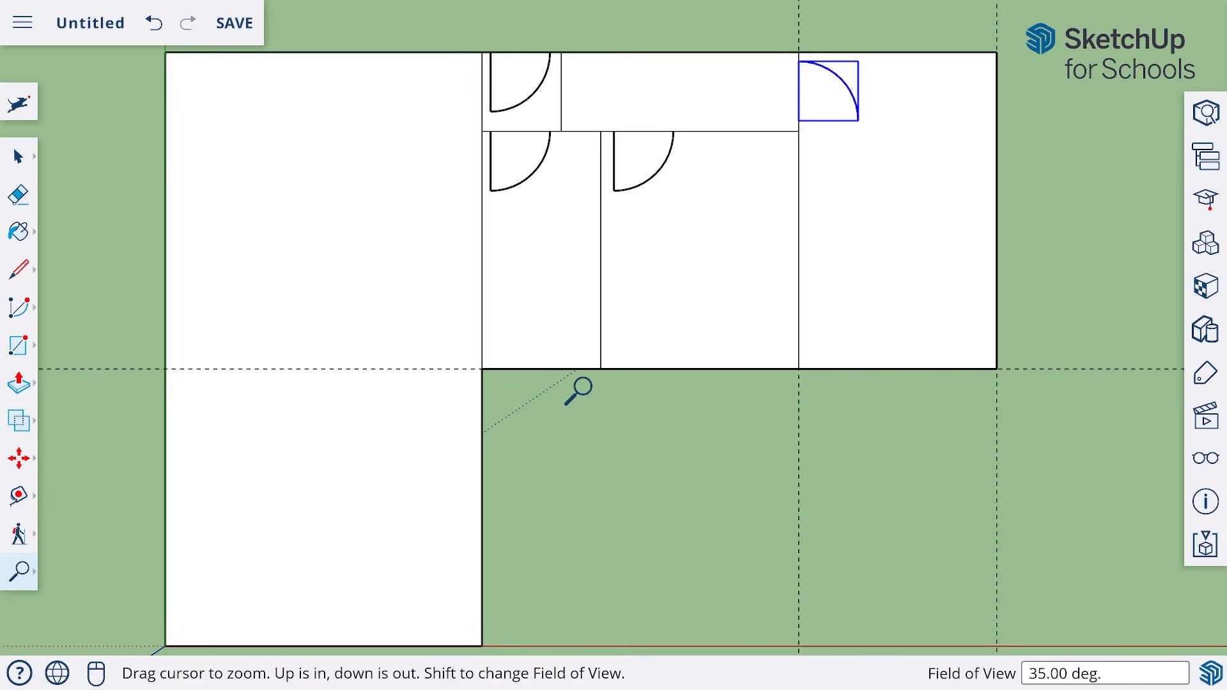
pyautogui.press('space')
pyautogui.moveTo(19, 156)
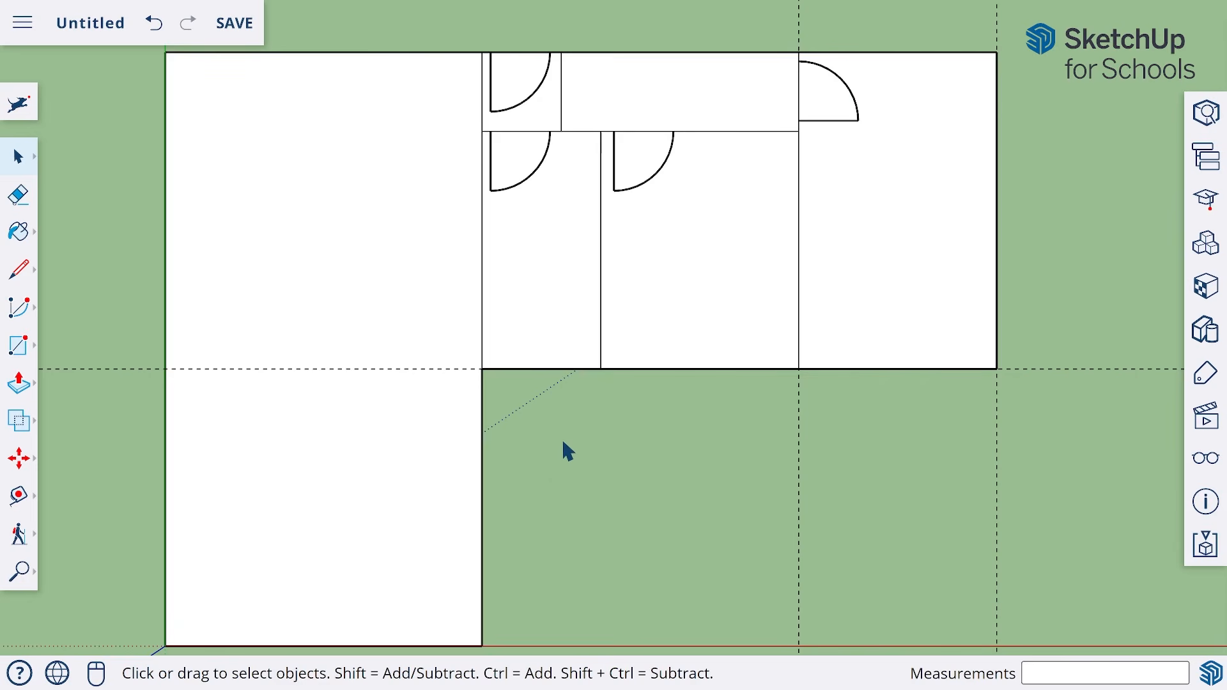
pyautogui.click(523, 110)
pyautogui.keyDown('shift'); pyautogui.click(835, 77); pyautogui.keyUp('shift')
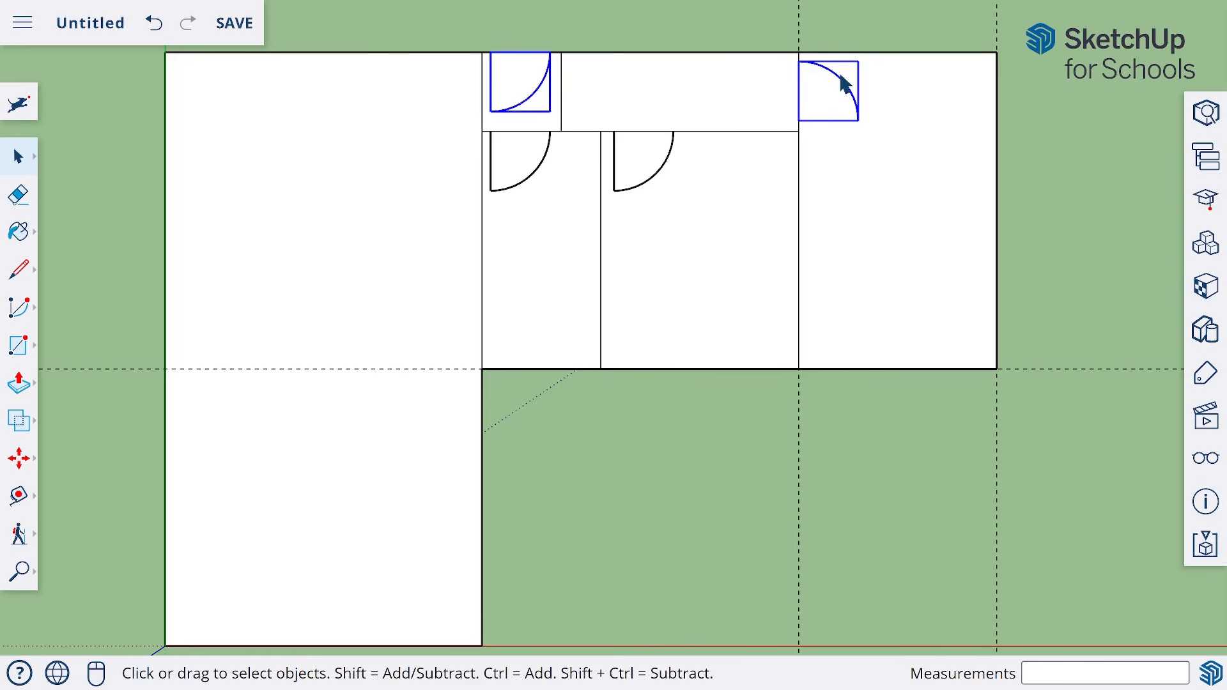
pyautogui.click(841, 41)
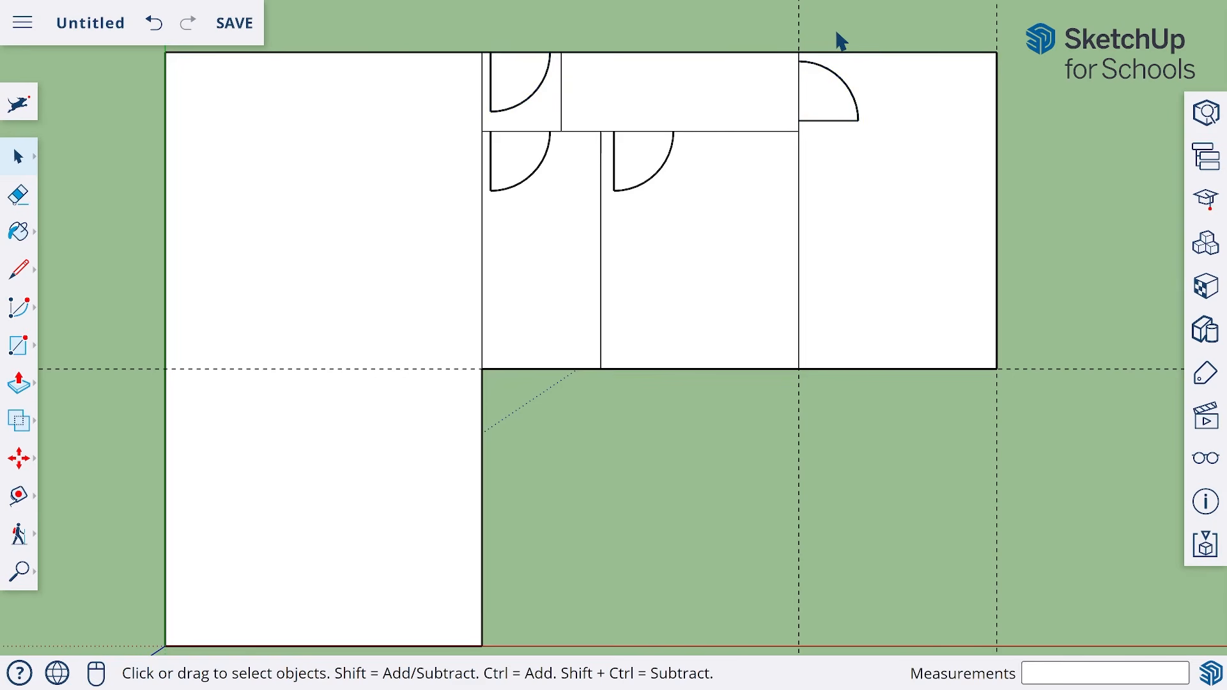
# Step: Try flipping the far-right room's door along the component's red axis, and undo the flip
pyautogui.click(836, 81)
pyautogui.rightClick(833, 78)
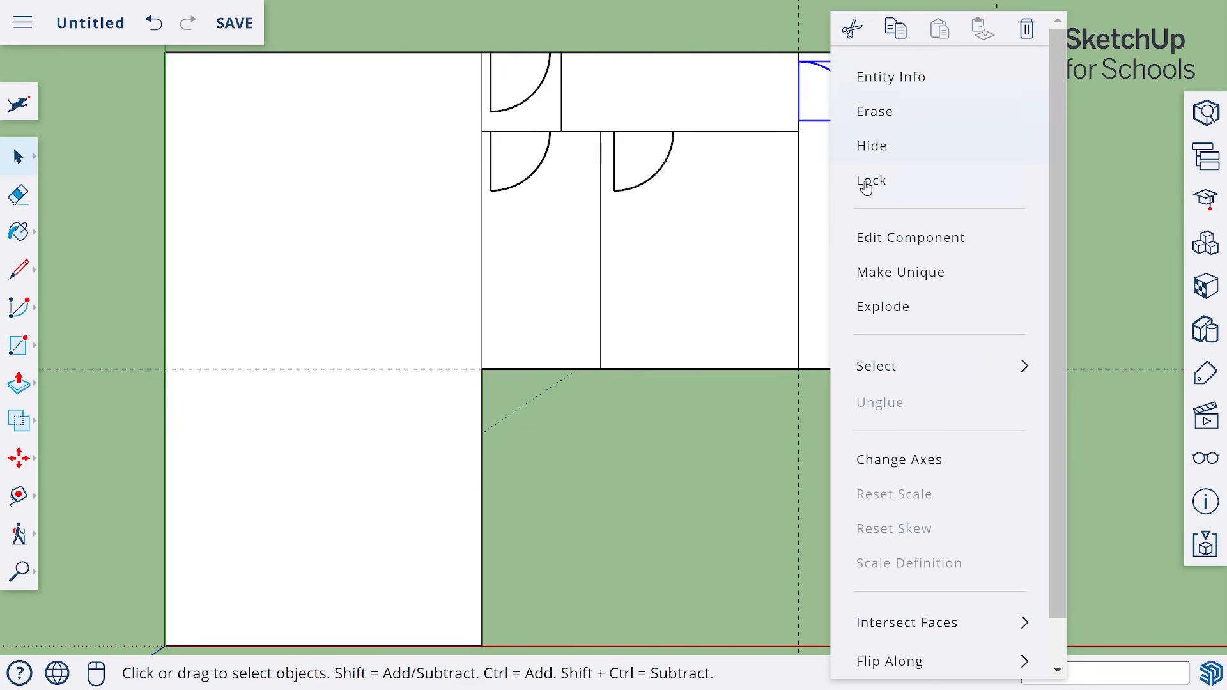
pyautogui.moveTo(922, 664)
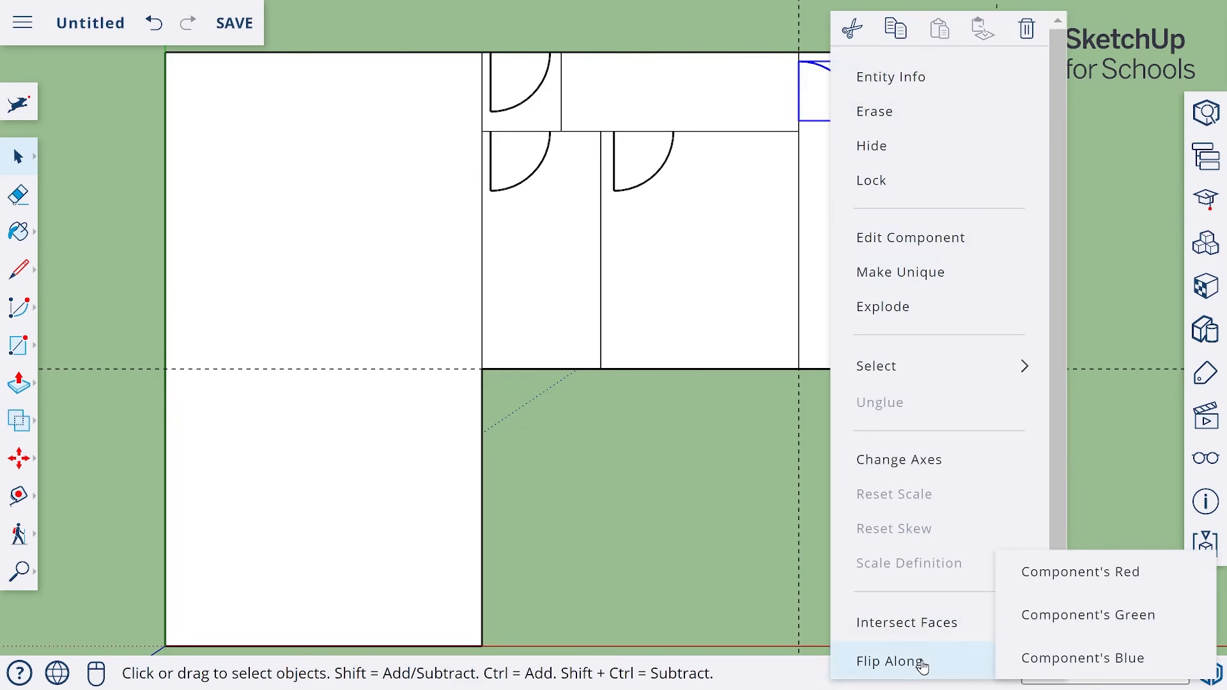
pyautogui.click(1074, 573)
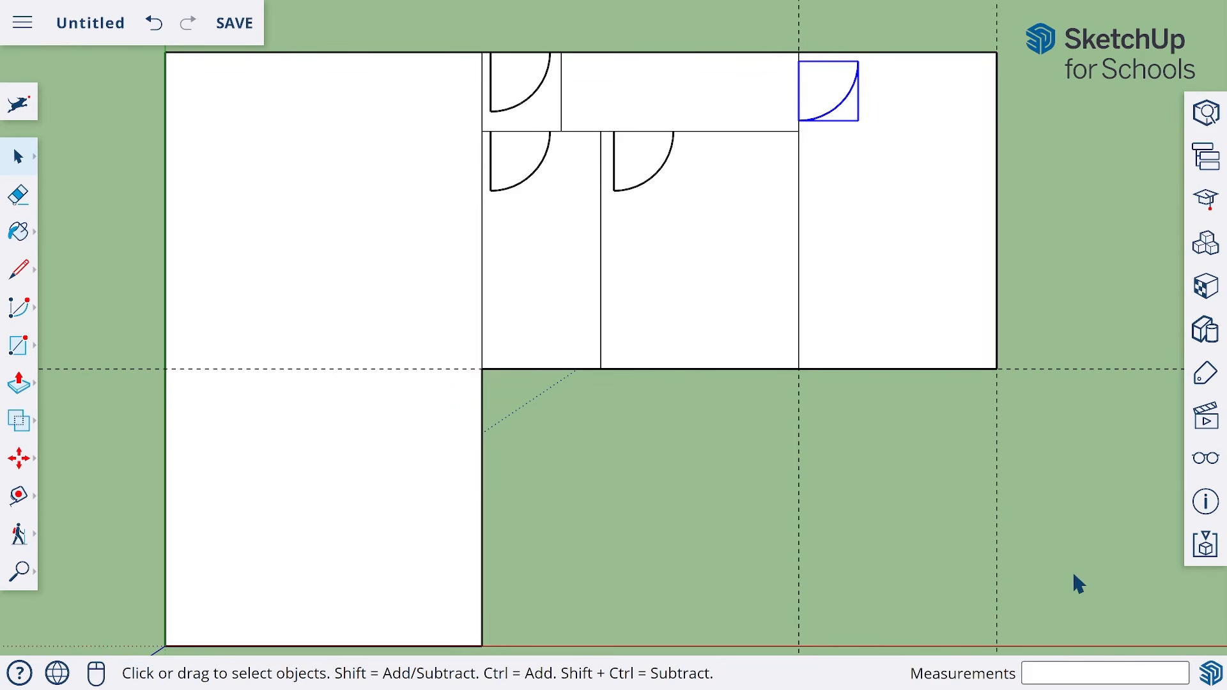
pyautogui.click(154, 23)
# Step: Flip the far-right room's door along the component's red axis
pyautogui.rightClick(850, 94)
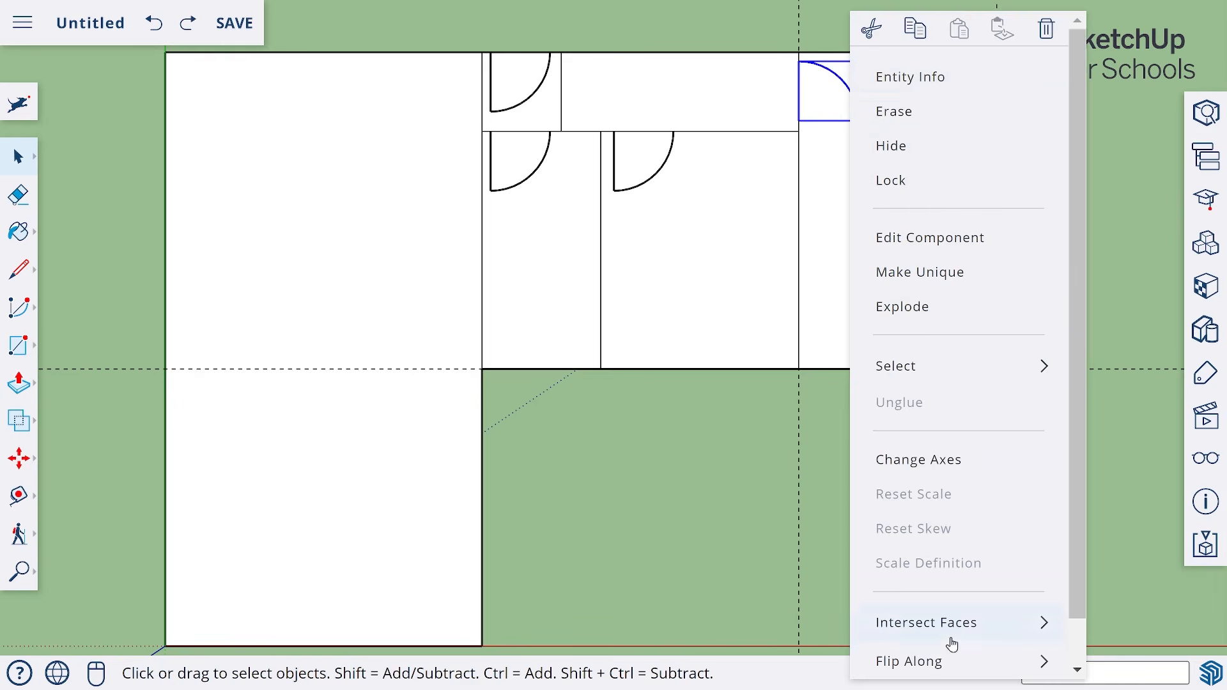
pyautogui.moveTo(956, 660)
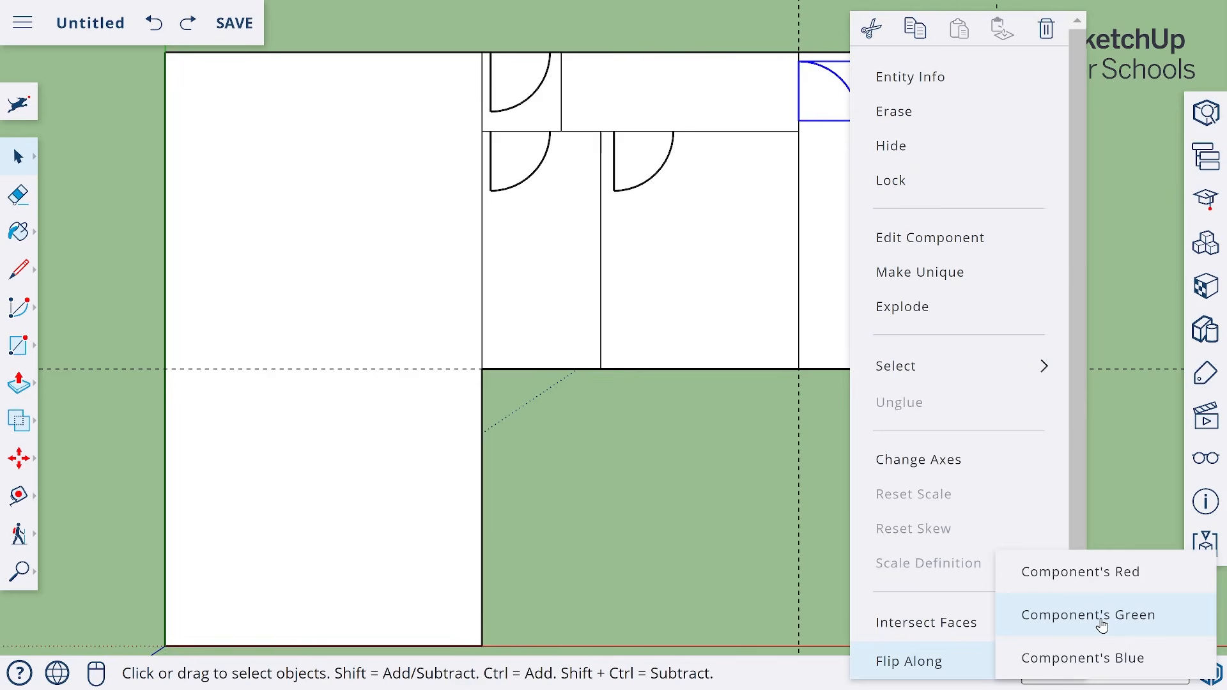
pyautogui.click(1103, 579)
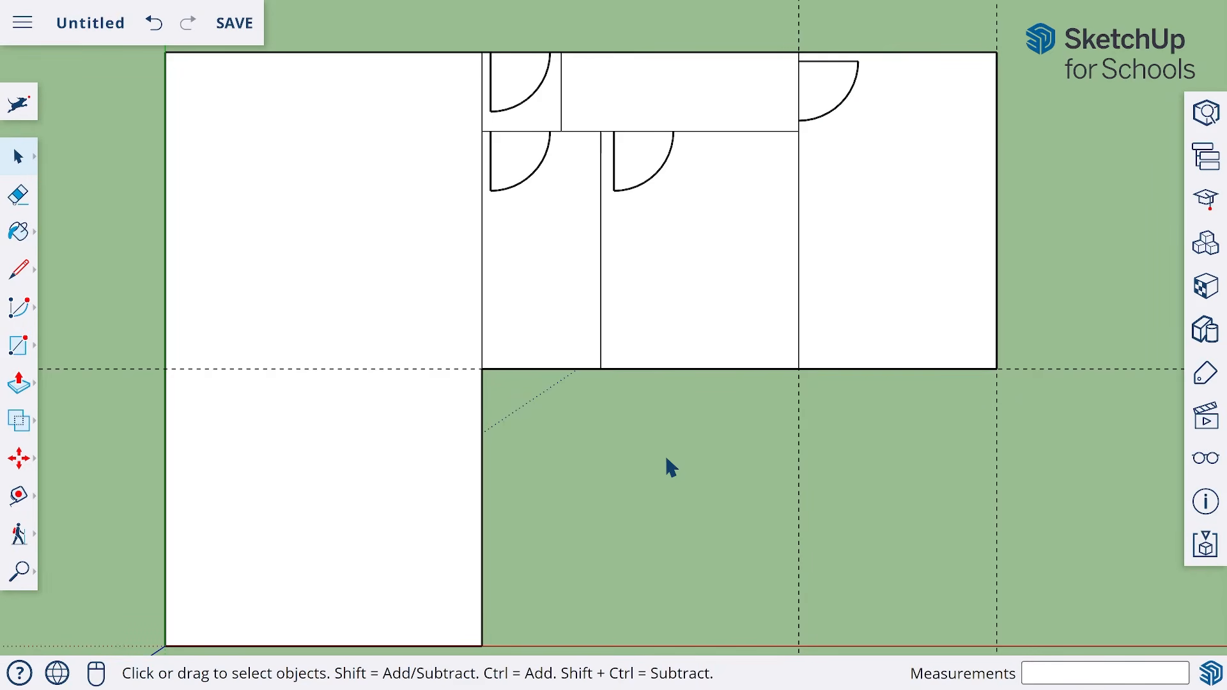
# Step: Flip the small upper room's door along the component's red axis
pyautogui.click(534, 106)
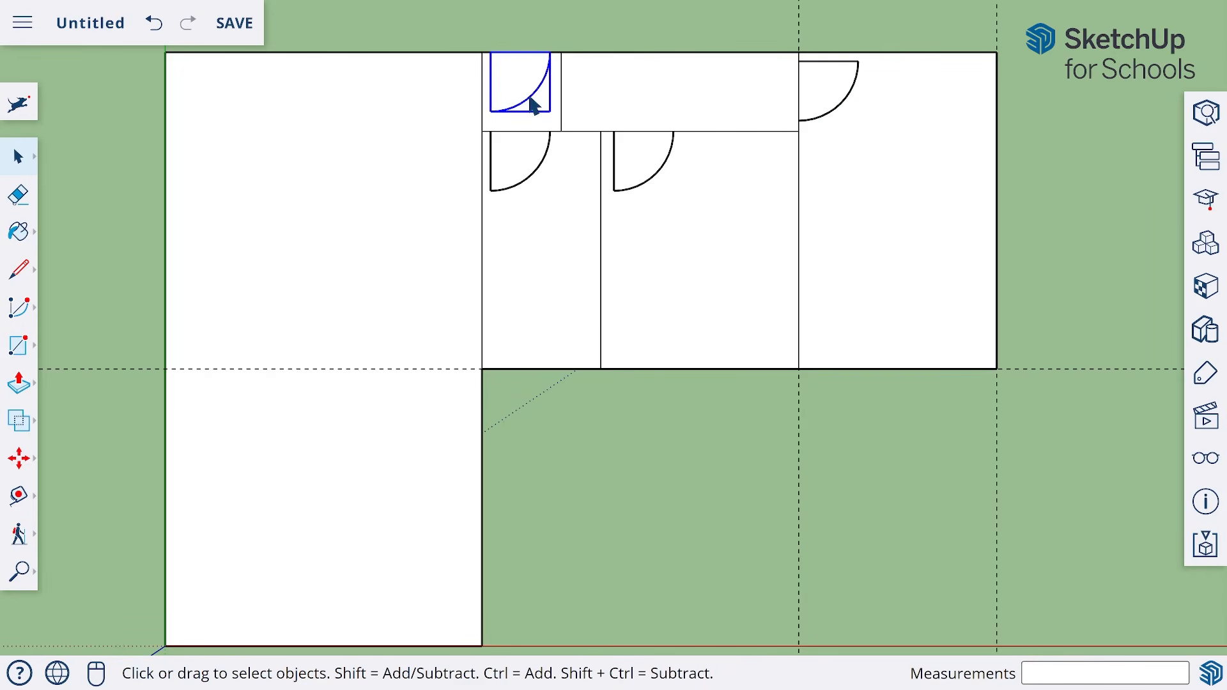
pyautogui.rightClick(533, 105)
pyautogui.moveTo(624, 663)
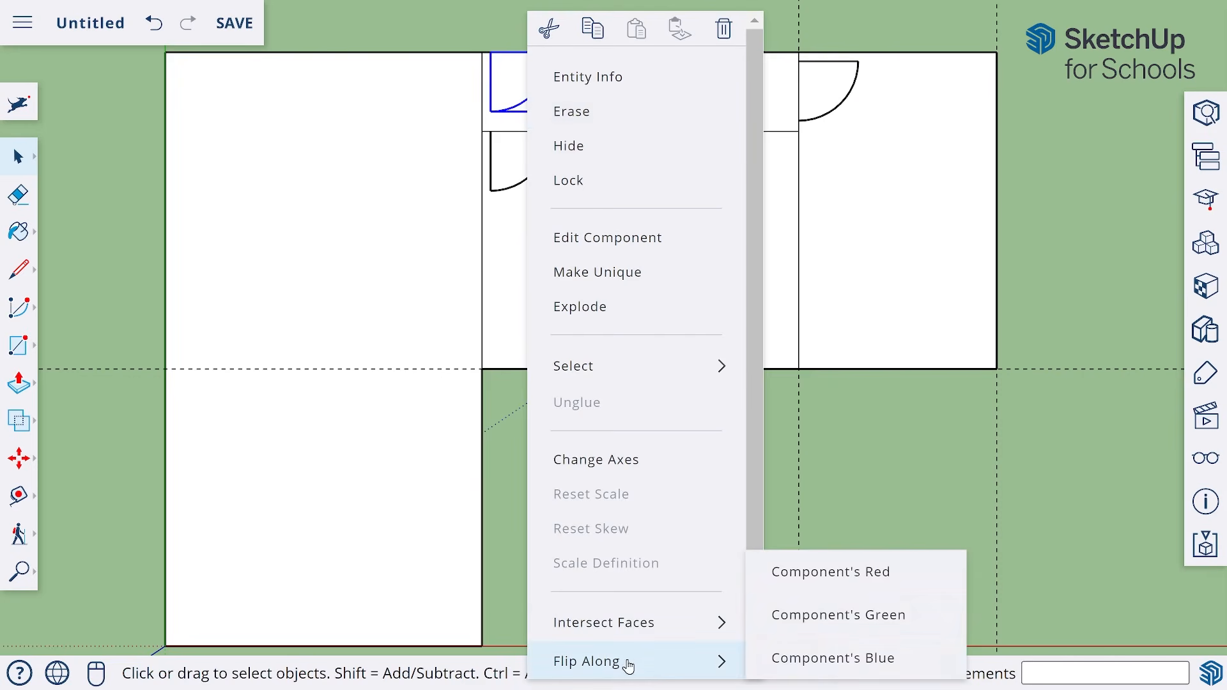
pyautogui.click(840, 573)
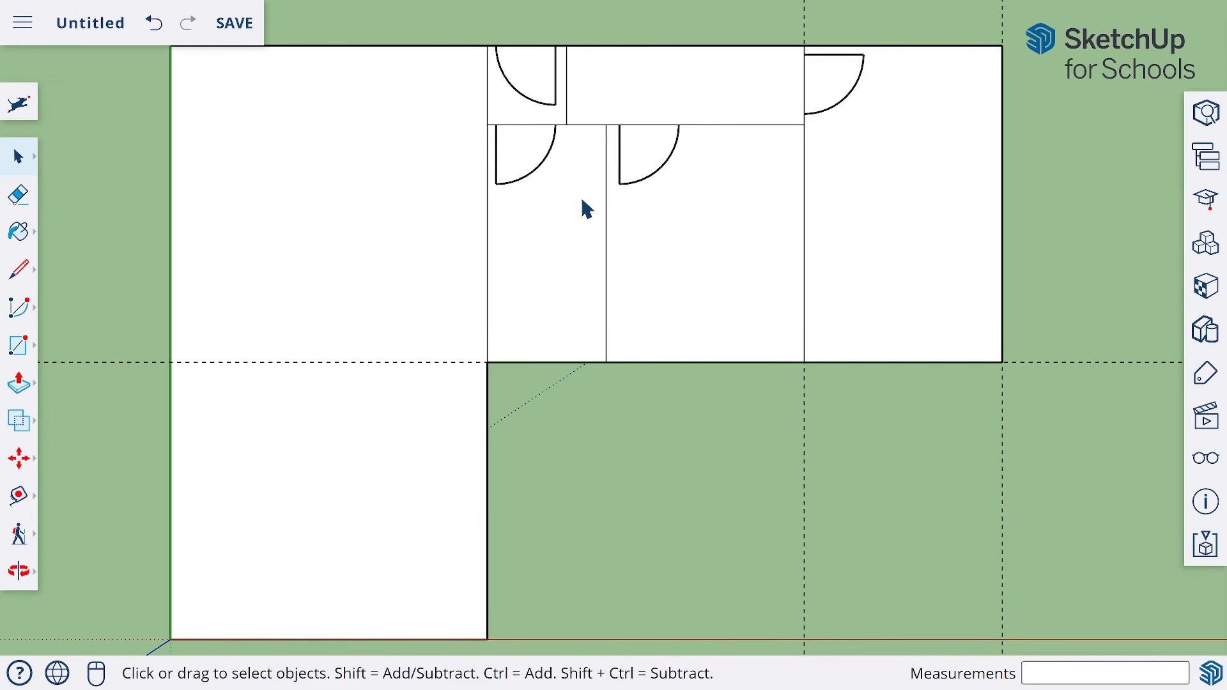
# Step: Try erasing the full wall edges above and below the small upper room, and undo the erasures
pyautogui.press('e')
pyautogui.click(530, 46)
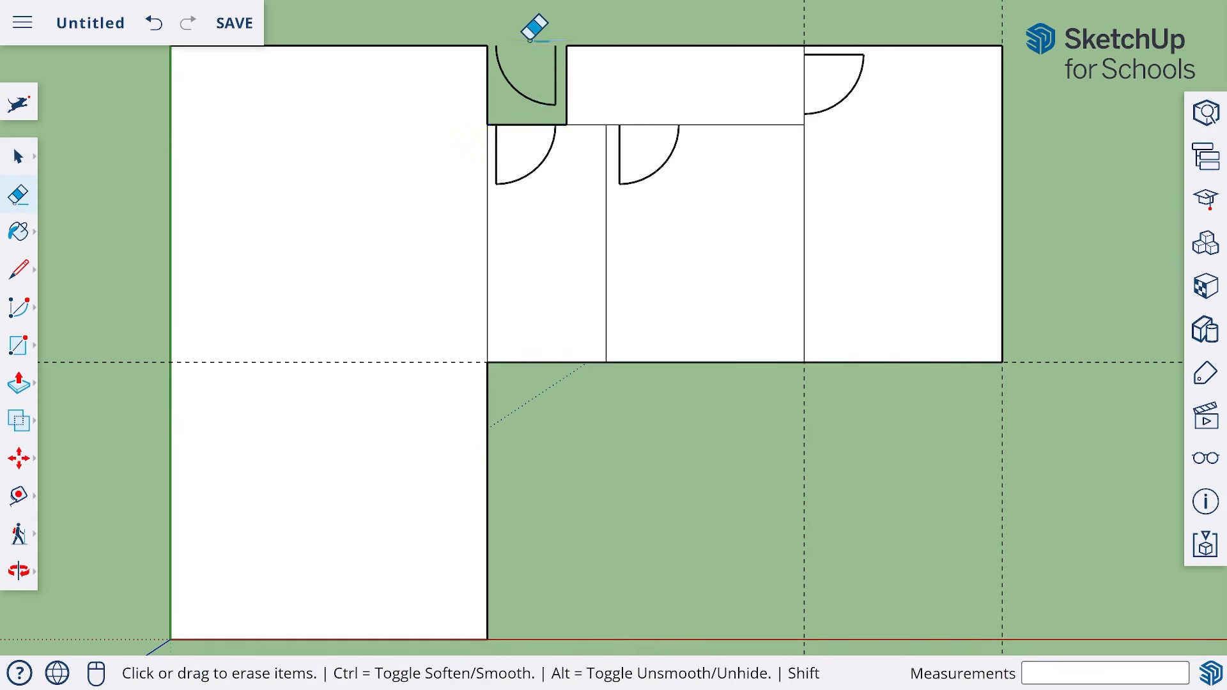
pyautogui.click(528, 124)
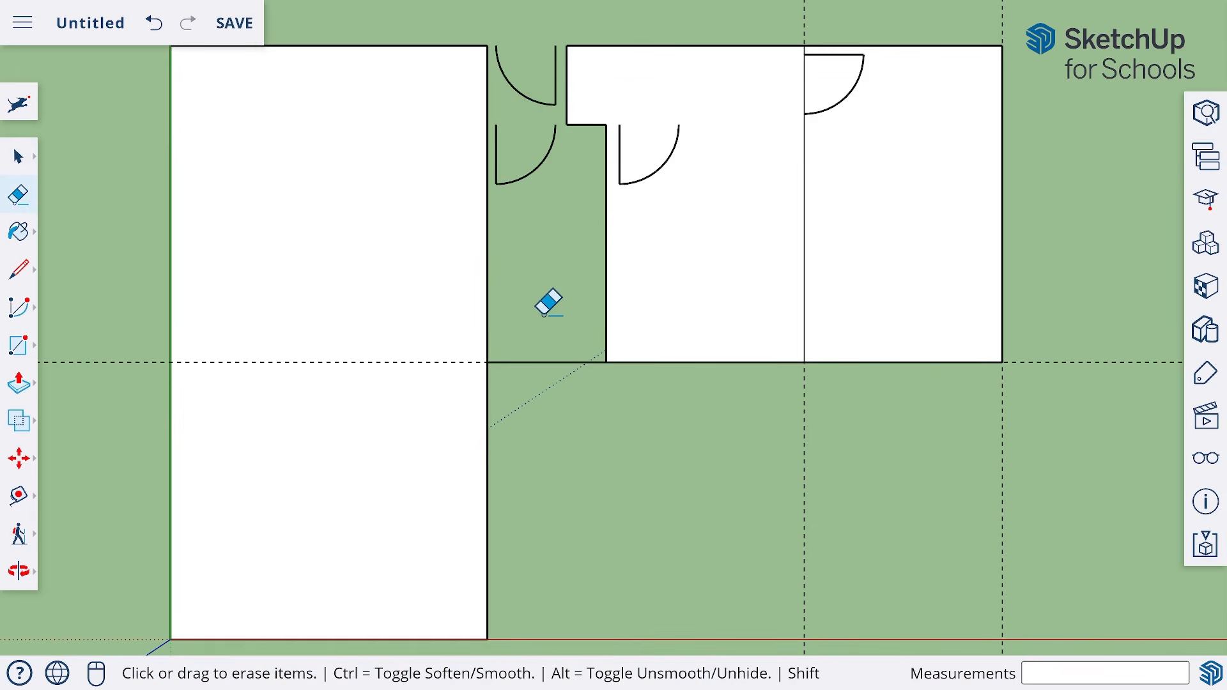
pyautogui.hotkey('ctrl', 'z')
pyautogui.hotkey('ctrl', 'z')
pyautogui.hotkey('ctrl', 'z')
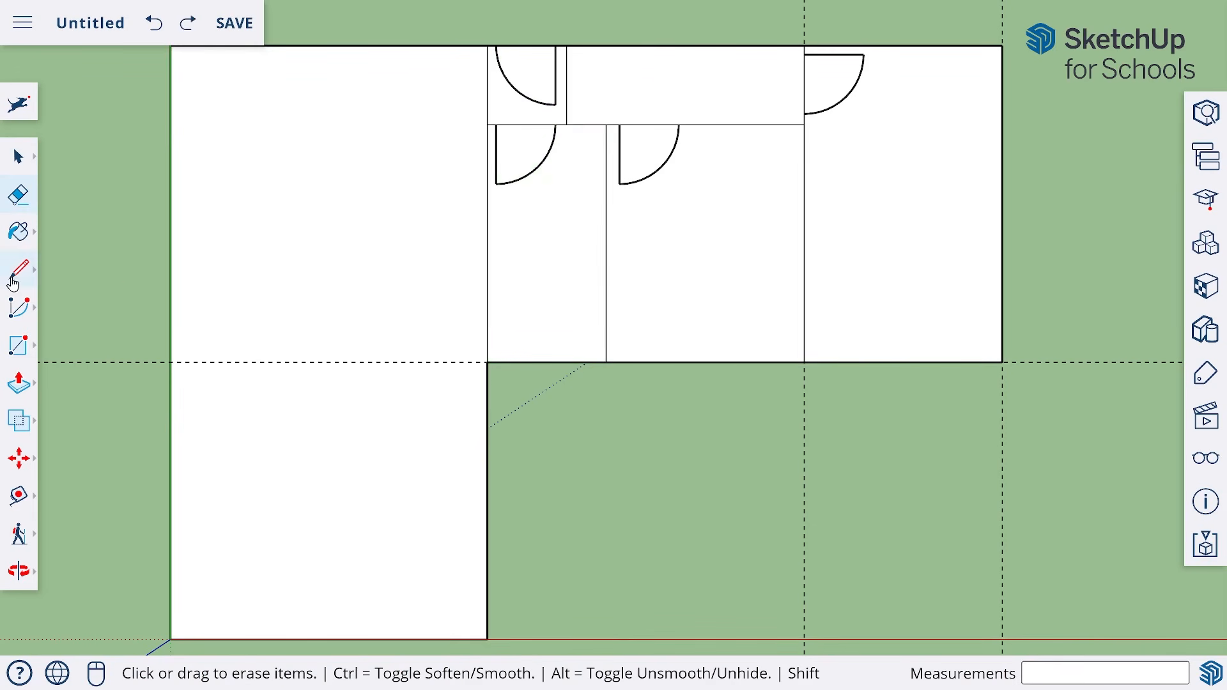
# Step: Draw 3' lines along the walls across the openings of the small upper room's door and the door directly below it
pyautogui.click(13, 282)
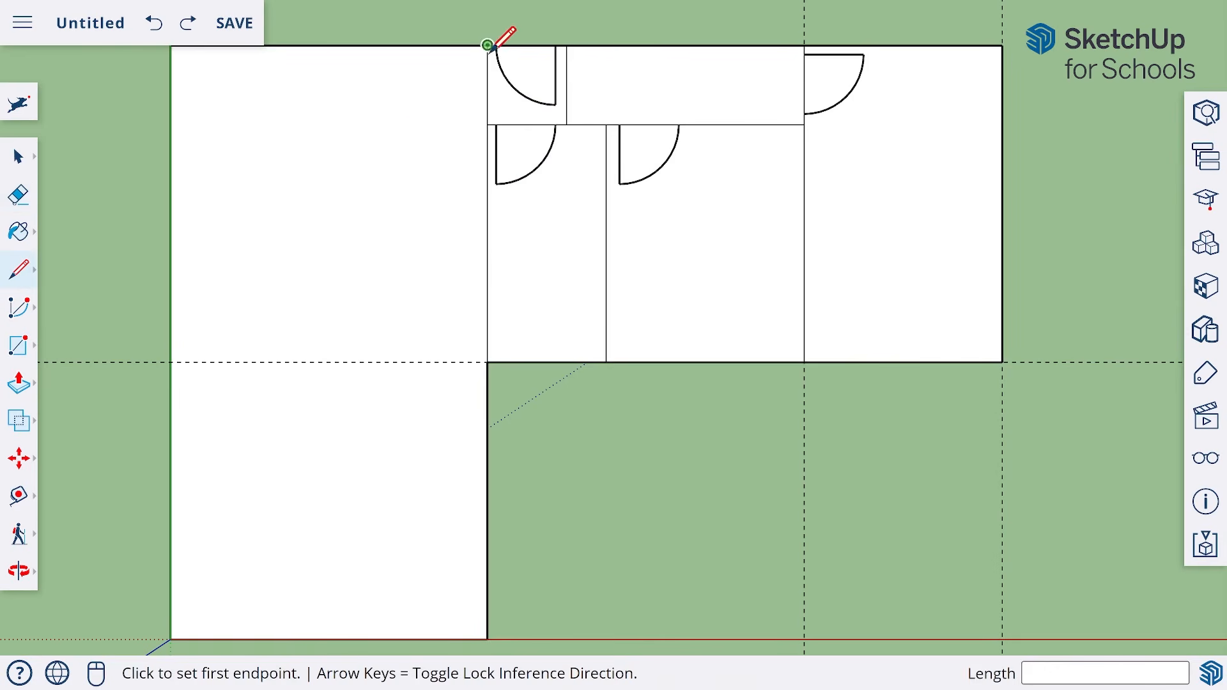
pyautogui.scroll(5, 487, 45)
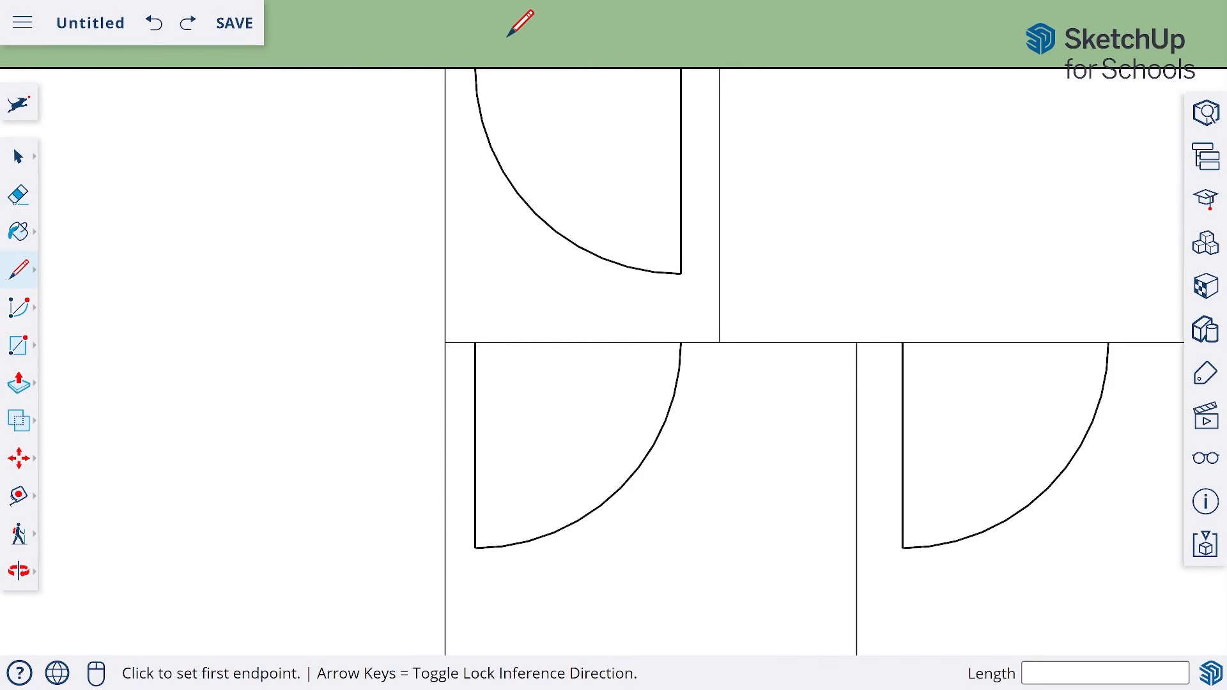
pyautogui.click(475, 67)
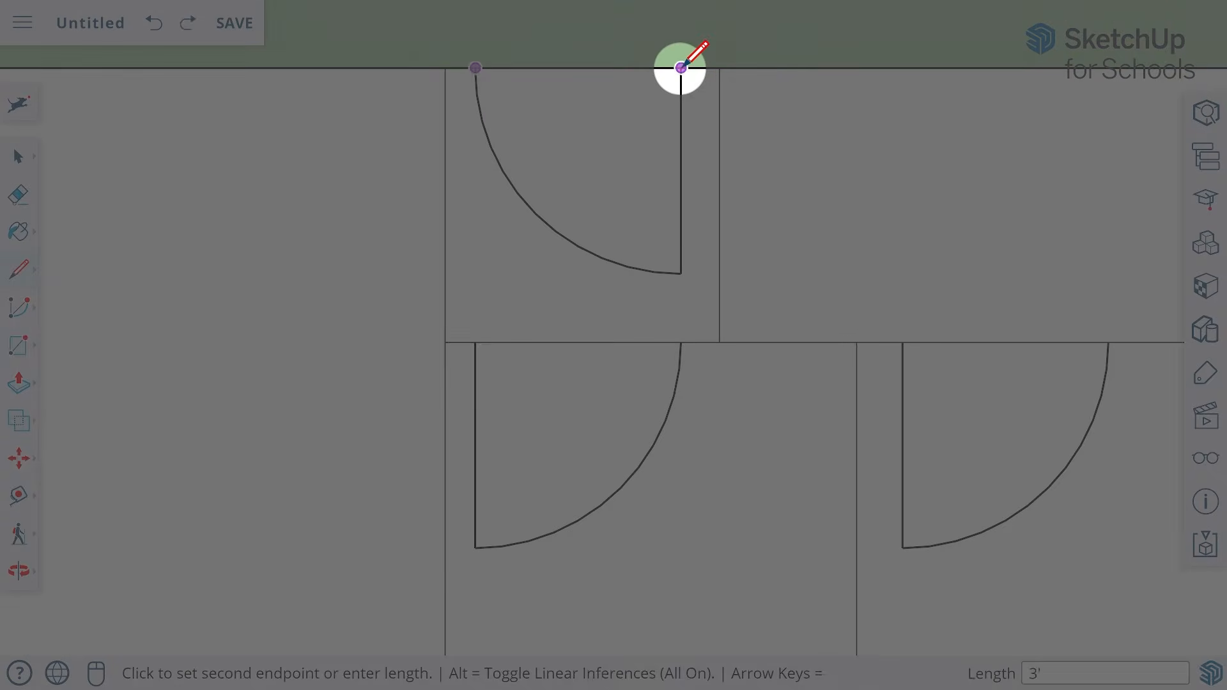
pyautogui.click(681, 68)
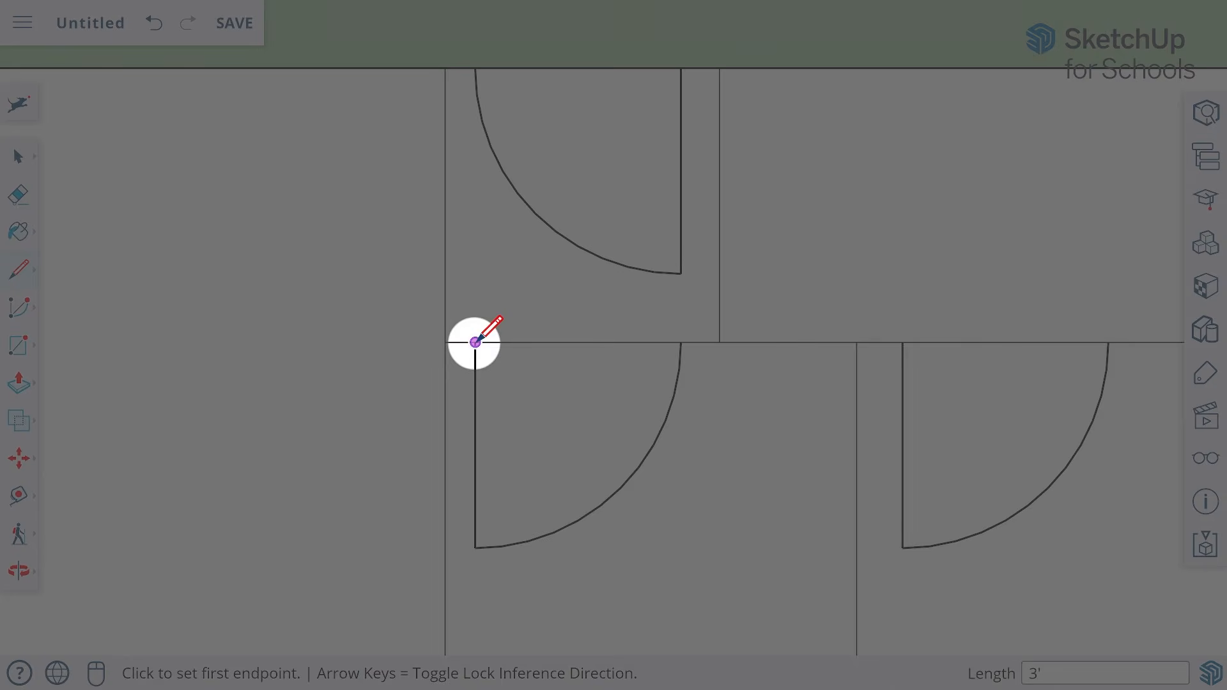
pyautogui.click(475, 343)
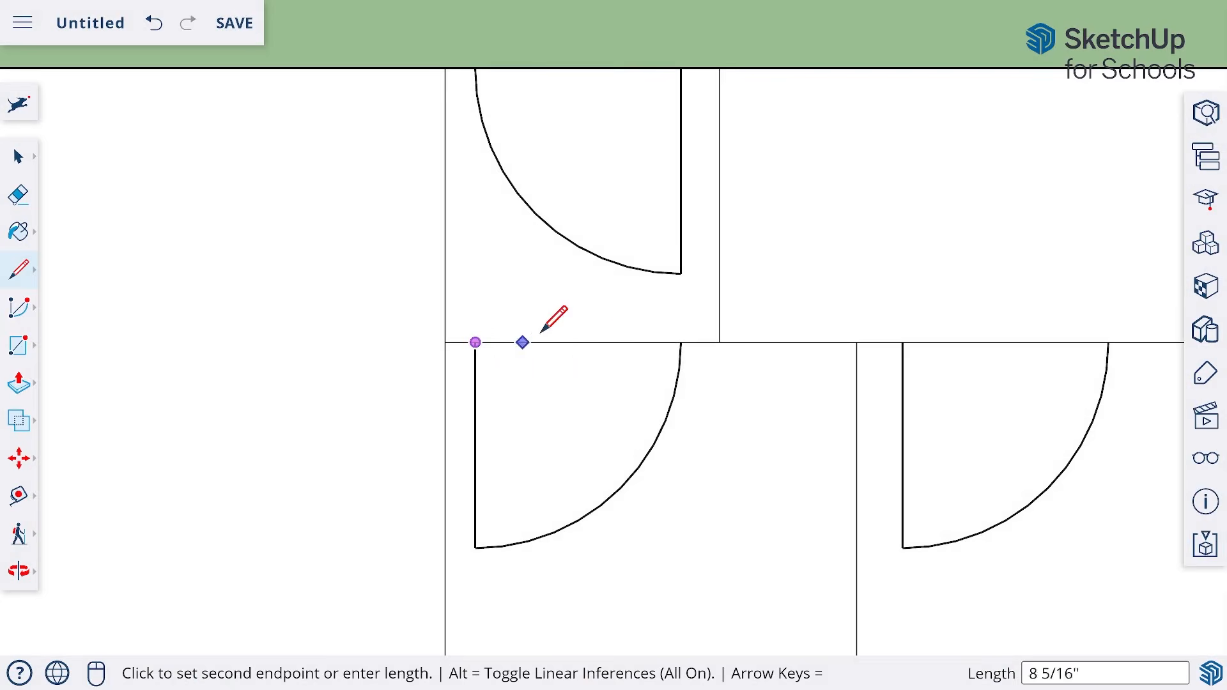
pyautogui.click(681, 343)
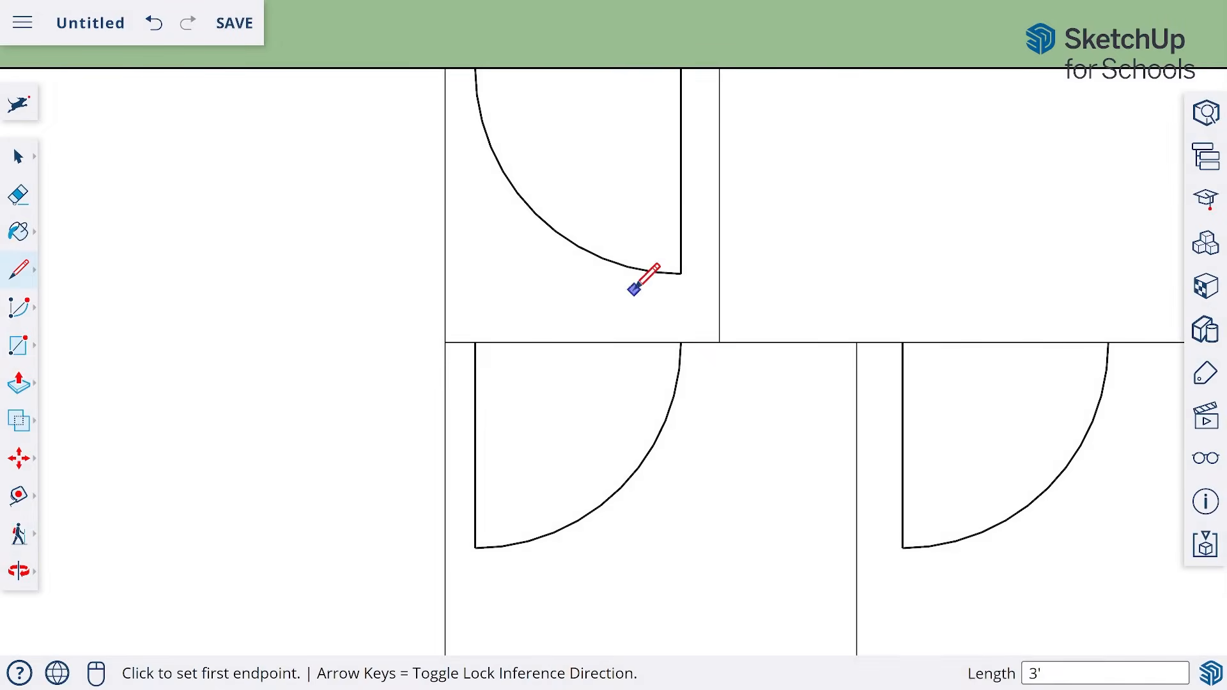
# Step: Draw lines along the walls across the door openings of the larger lower room and the far-right room
pyautogui.click(902, 343)
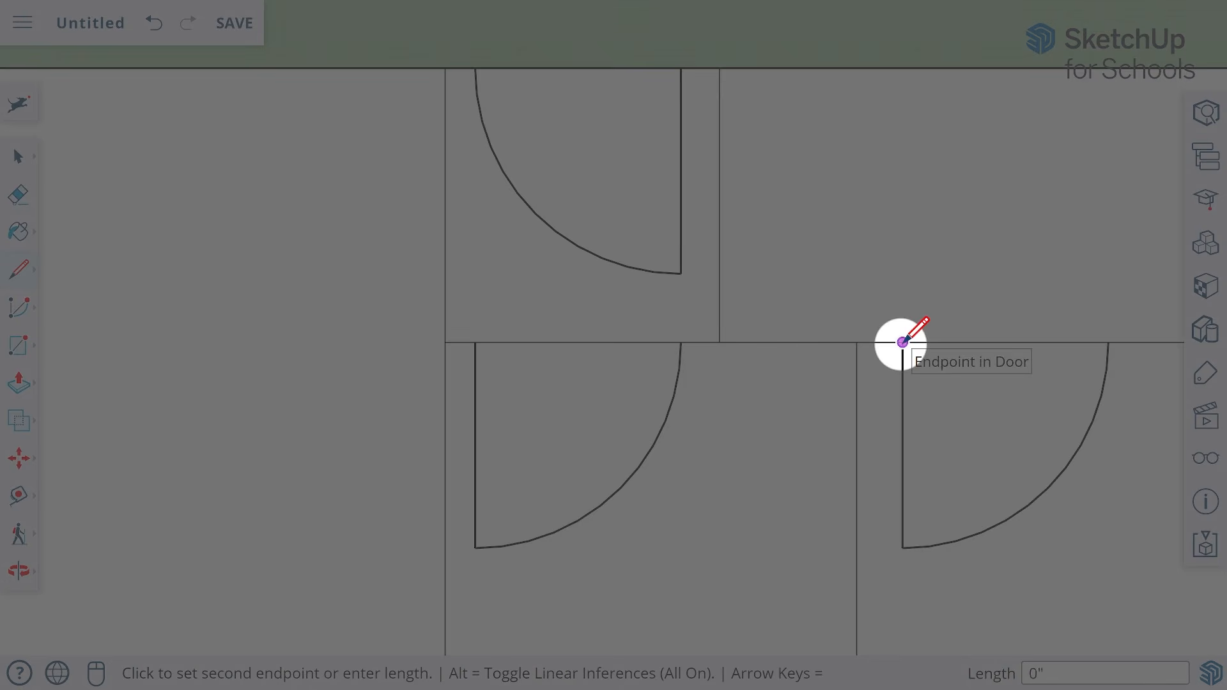
pyautogui.click(1108, 344)
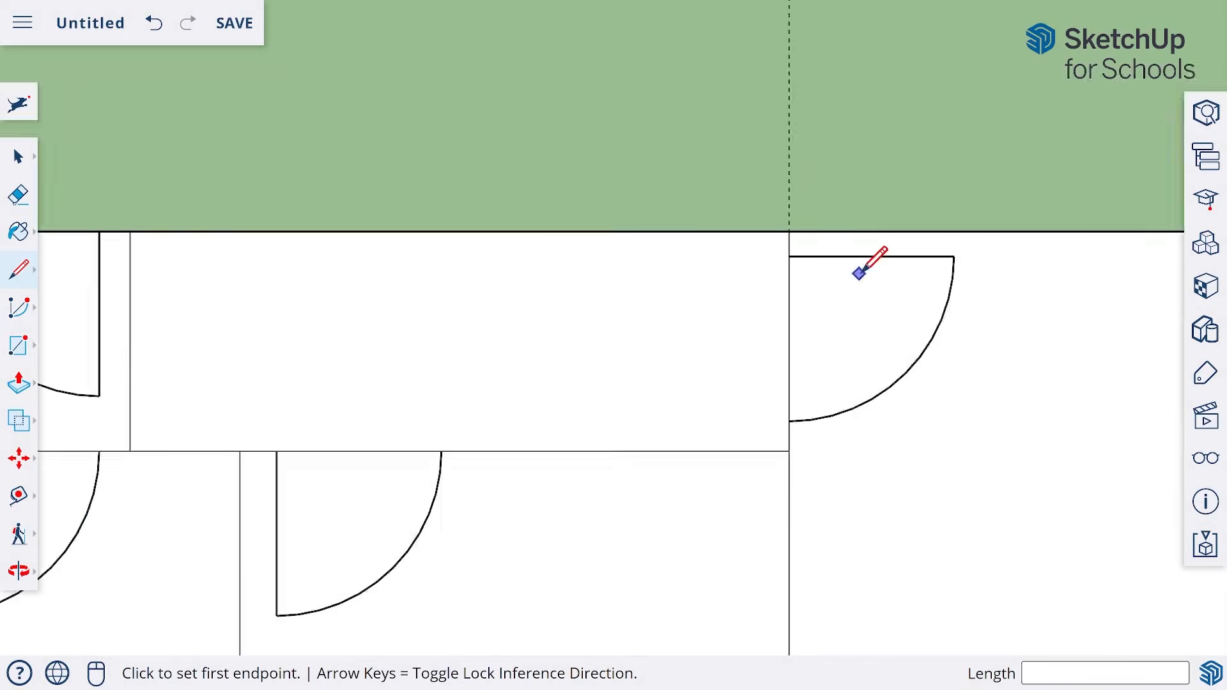
pyautogui.scroll(3, 858, 277)
pyautogui.click(736, 244)
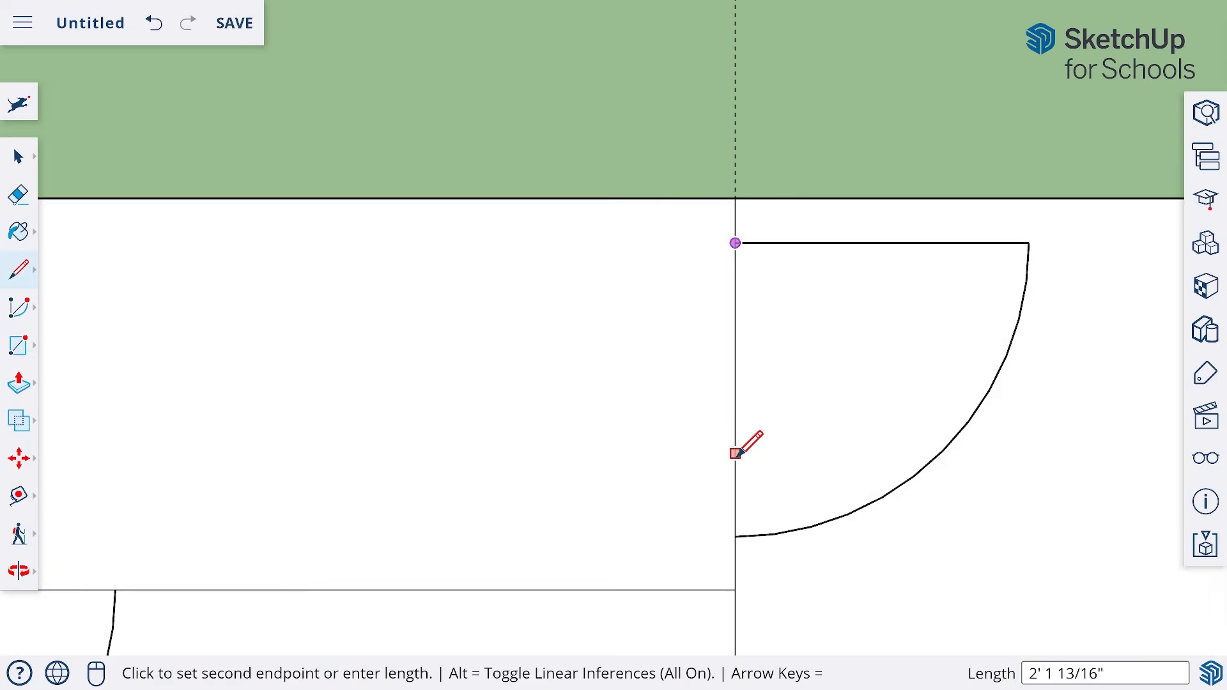
pyautogui.click(735, 496)
# Step: Examine how the lower corridor wall is split at the doors and room corners by selecting its segments one at a time
pyautogui.scroll(-4, 740, 486)
pyautogui.keyDown('shift'); pyautogui.moveTo(740, 482); pyautogui.dragTo(751, 394, button='middle'); pyautogui.keyUp('shift')
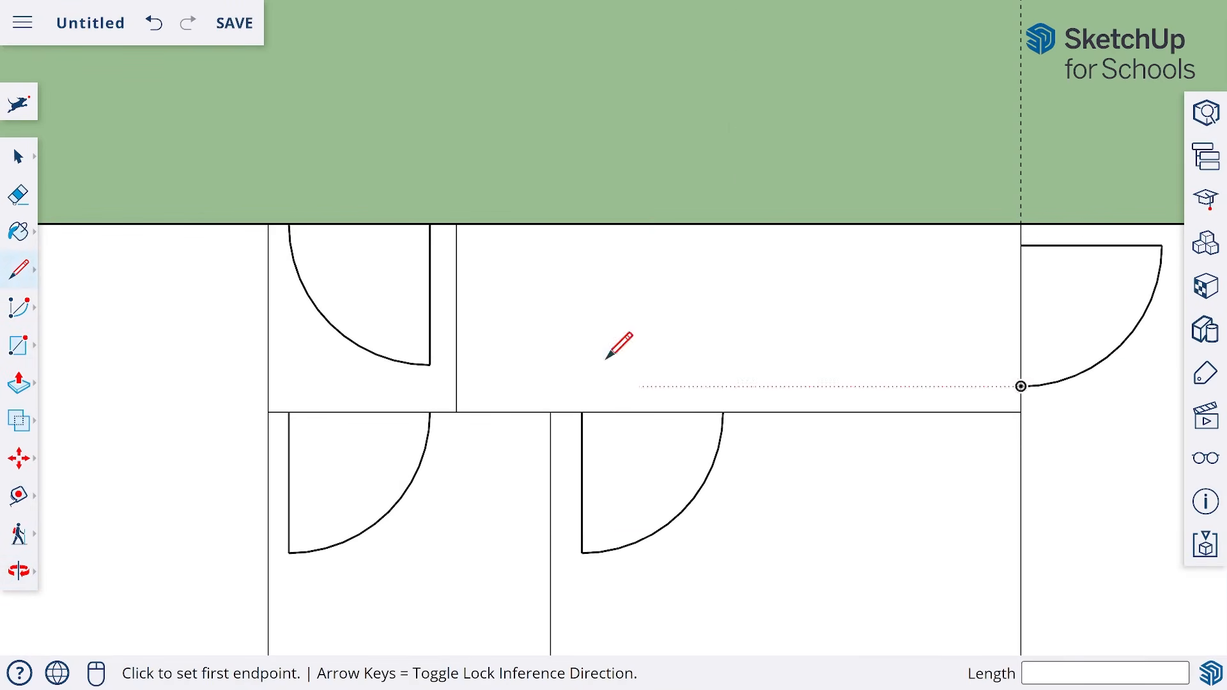
pyautogui.click(18, 156)
pyautogui.click(90, 136)
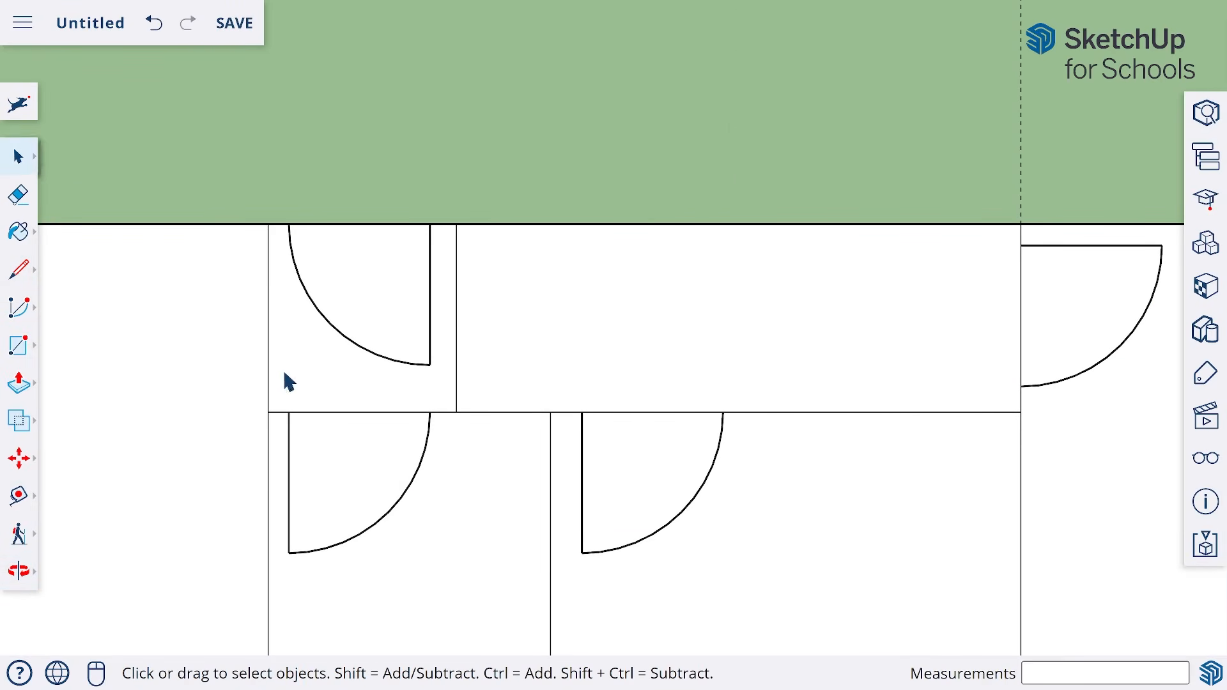
pyautogui.click(279, 413)
pyautogui.scroll(3, 307, 421)
pyautogui.click(299, 415)
pyautogui.click(543, 414)
pyautogui.click(602, 417)
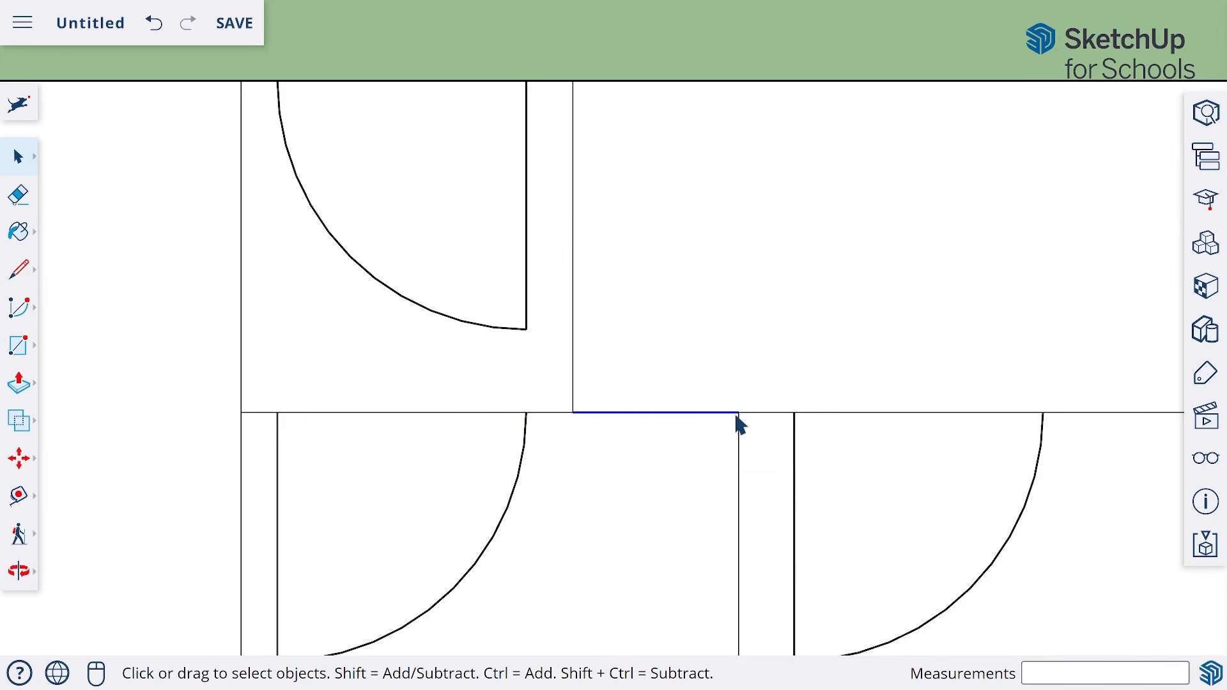
pyautogui.click(764, 416)
pyautogui.click(873, 416)
pyautogui.click(1062, 418)
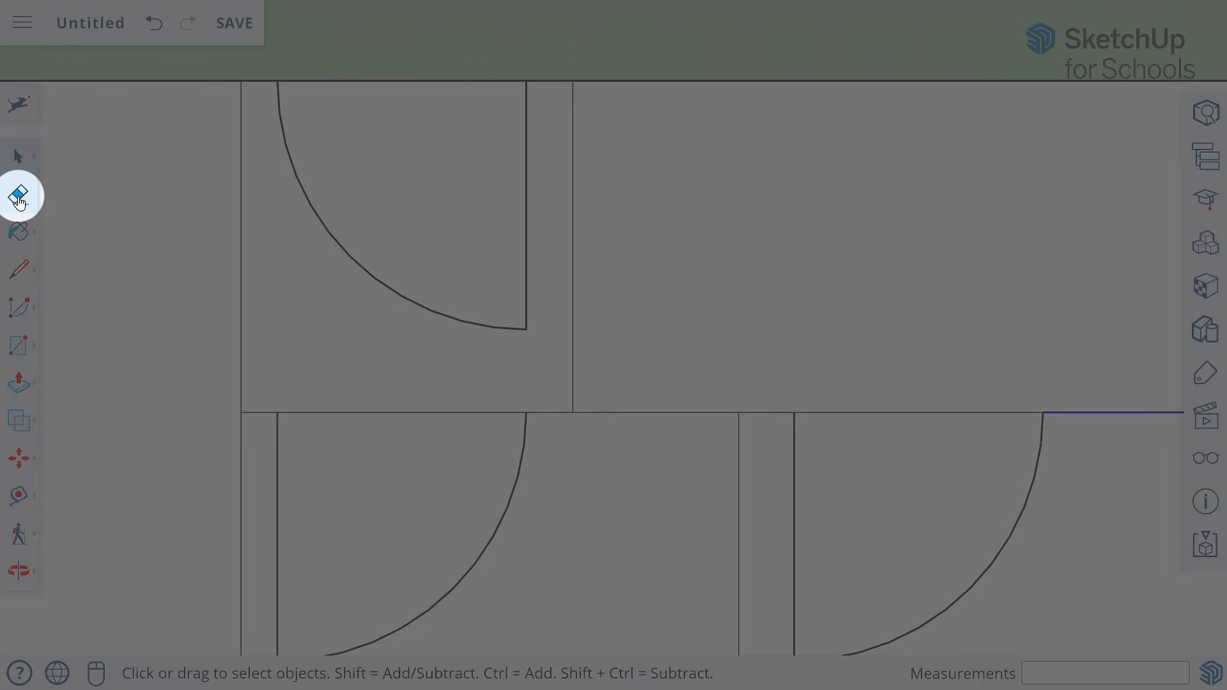
# Step: Erase the wall segments across all four door openings
pyautogui.click(17, 196)
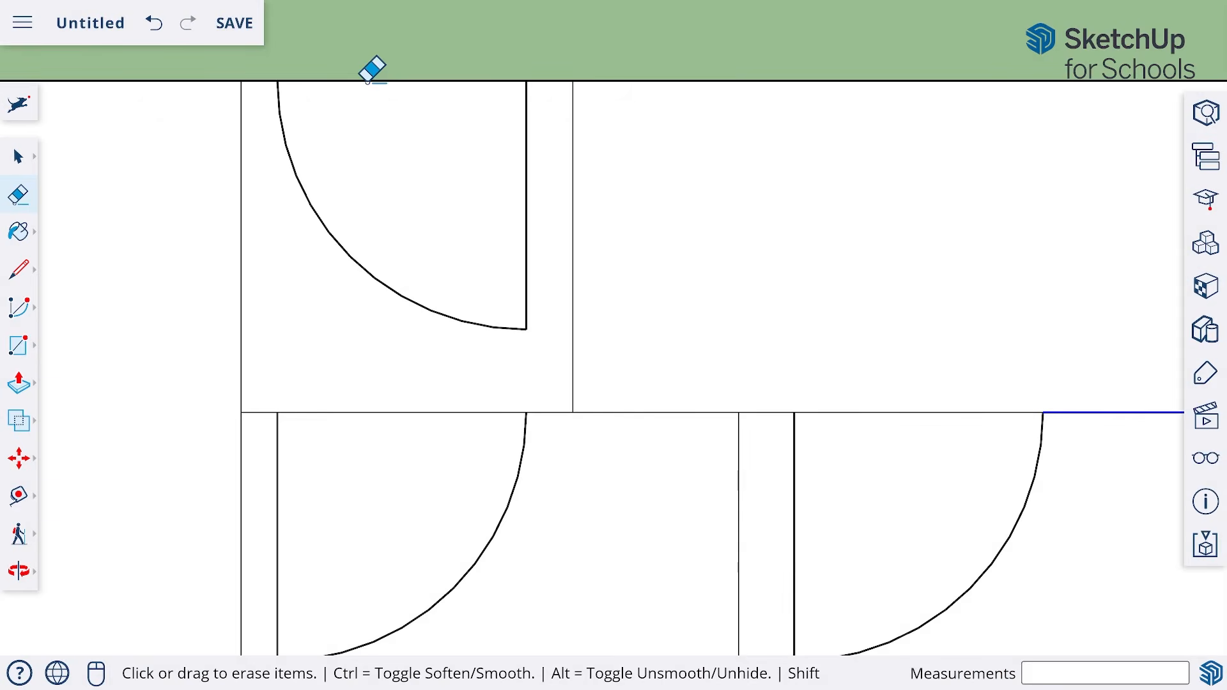
pyautogui.click(368, 79)
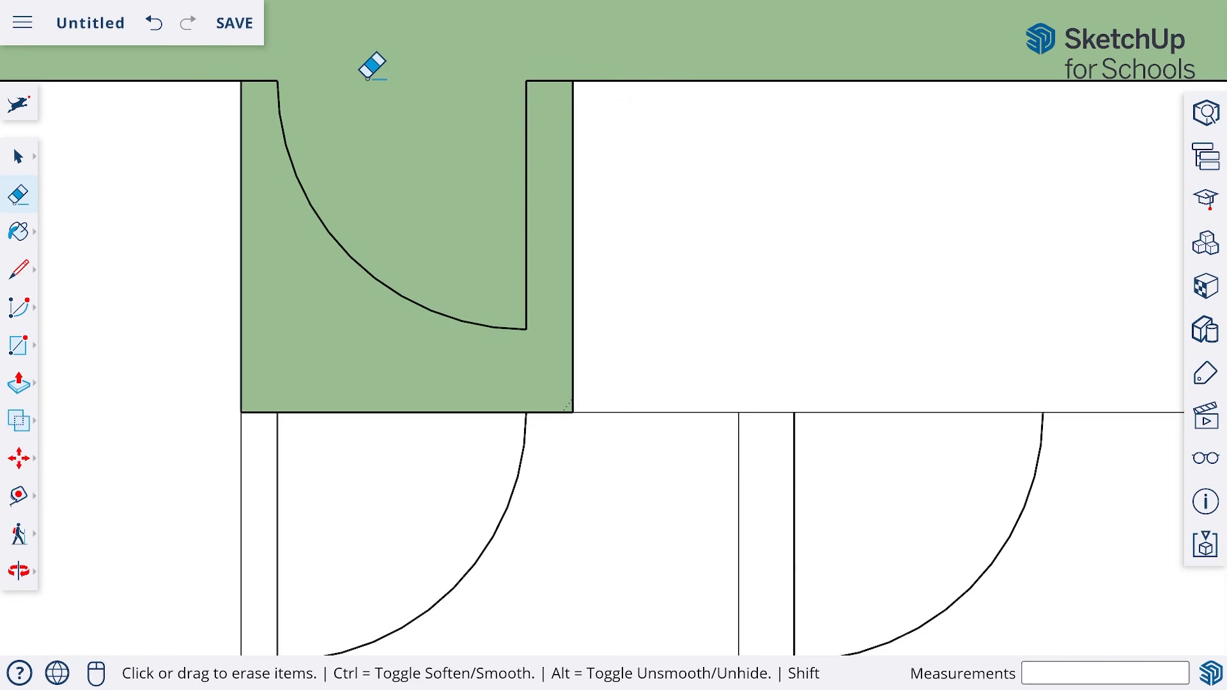
pyautogui.click(409, 412)
pyautogui.scroll(-3, 409, 412)
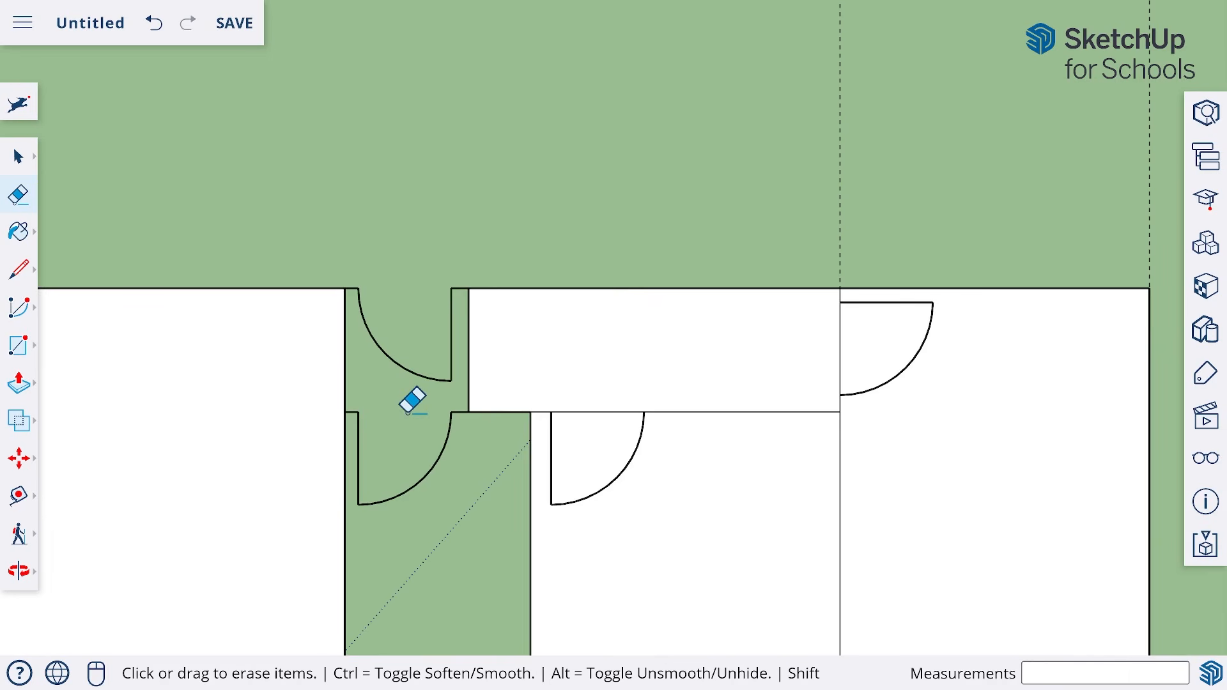
pyautogui.click(592, 413)
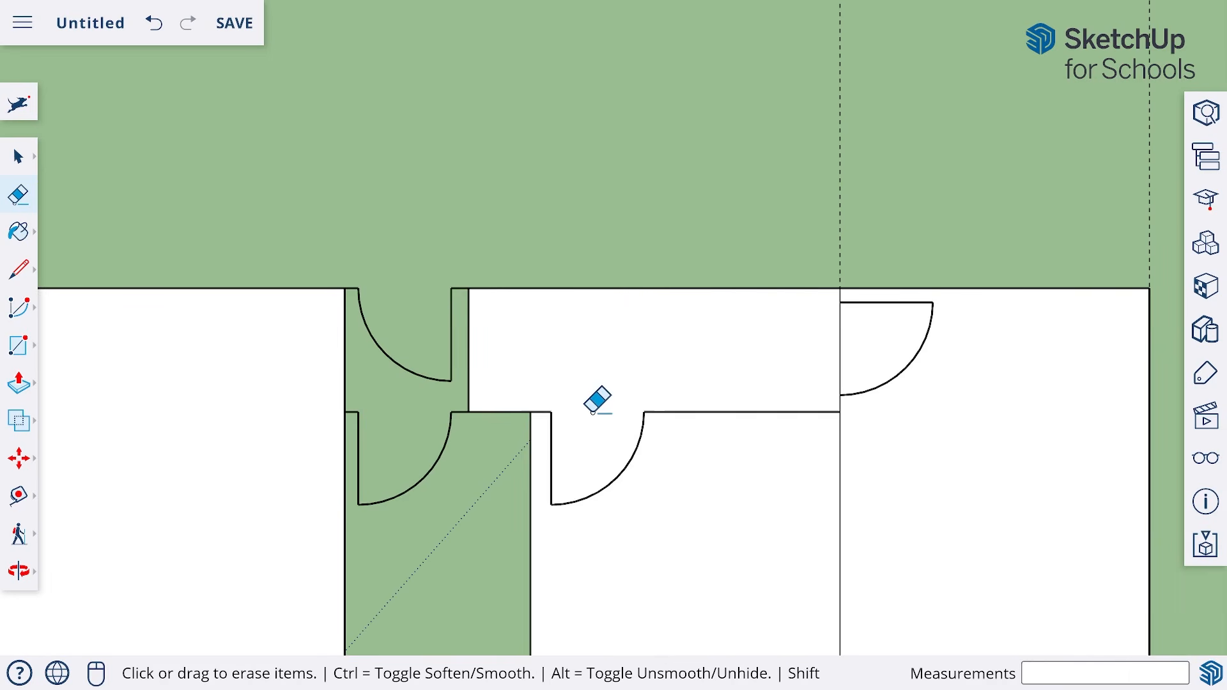
pyautogui.click(841, 333)
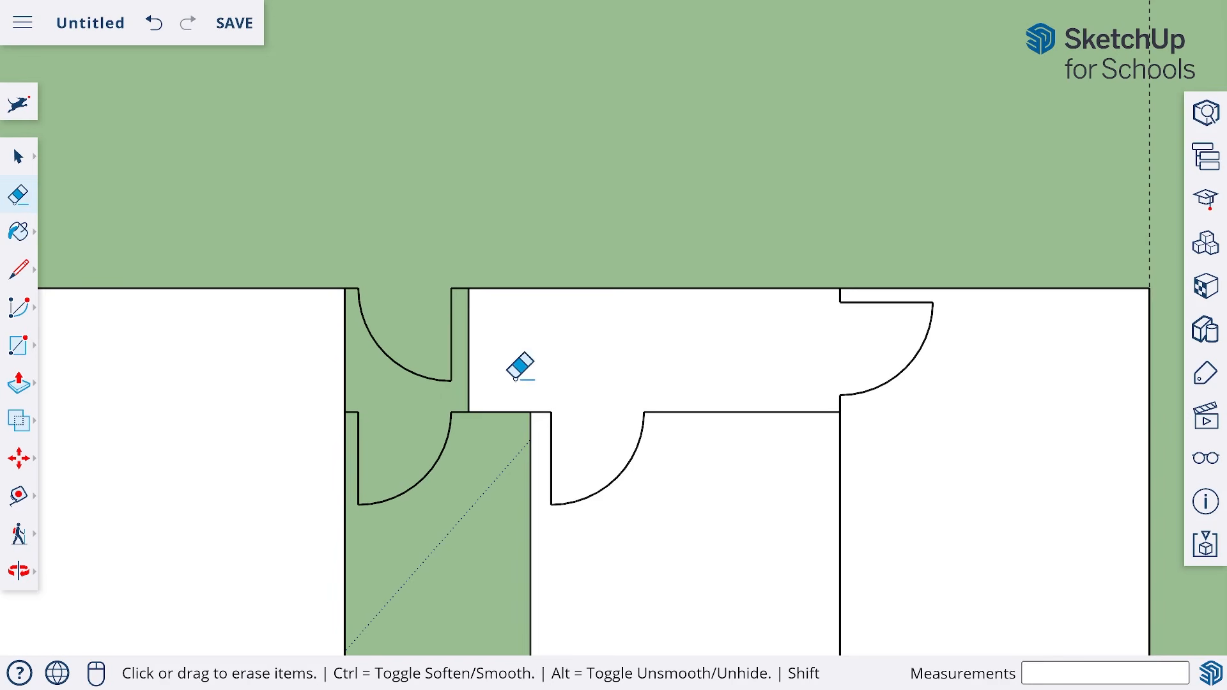
# Step: Erase the small upper room's two side walls, opening it to the corridor and the large left room
pyautogui.click(468, 348)
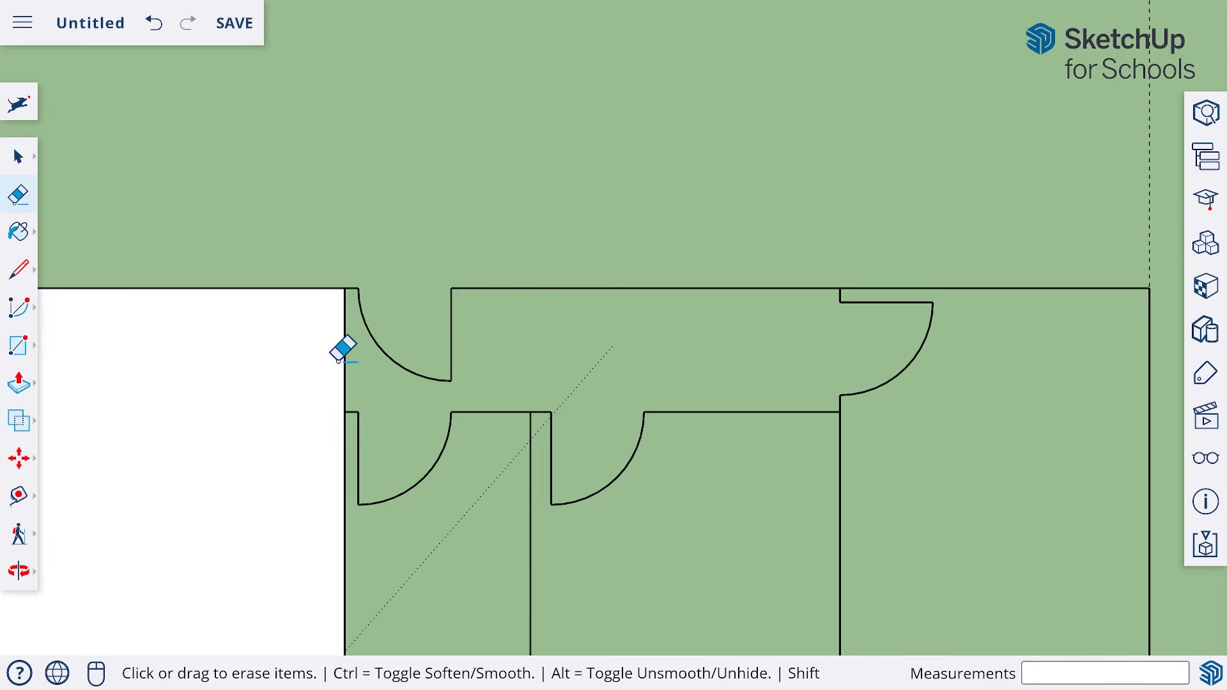
pyautogui.moveTo(339, 360); pyautogui.dragTo(347, 358)
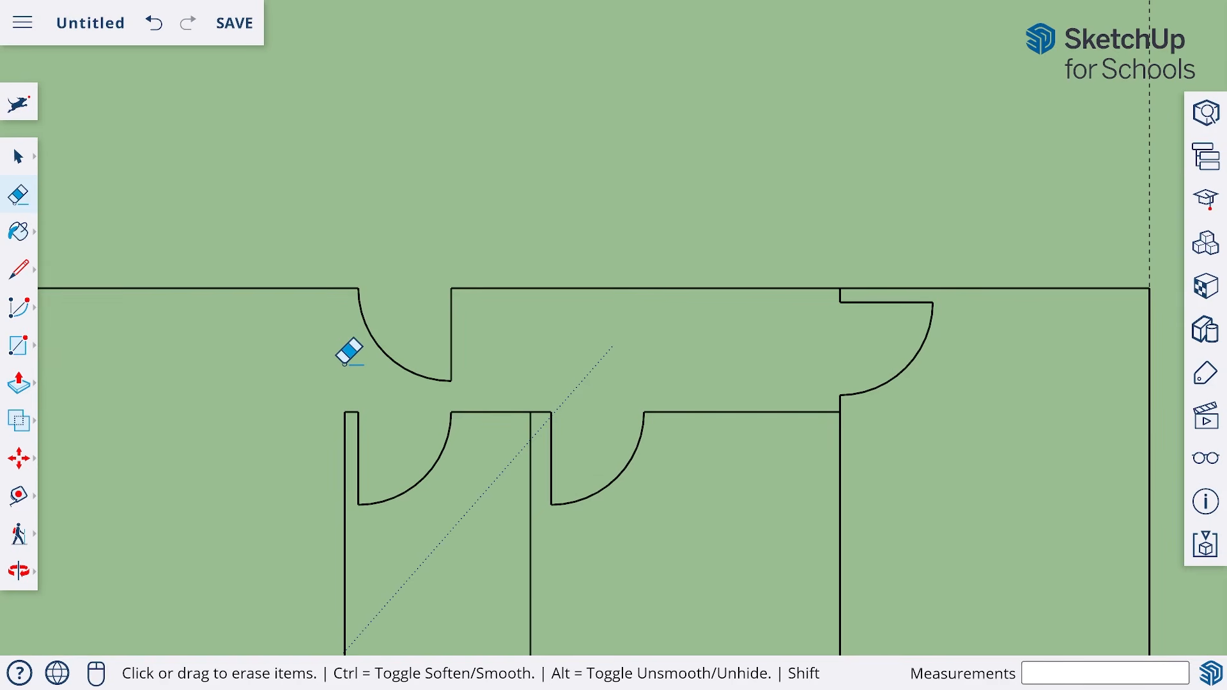
pyautogui.scroll(-7, 344, 365)
pyautogui.moveTo(346, 430)
pyautogui.keyDown('shift'); pyautogui.mouseDown(button='middle')
pyautogui.moveTo(394, 405)
pyautogui.moveTo(394, 323)
pyautogui.mouseUp(button='middle'); pyautogui.keyUp('shift')
pyautogui.scroll(4, 353, 393)
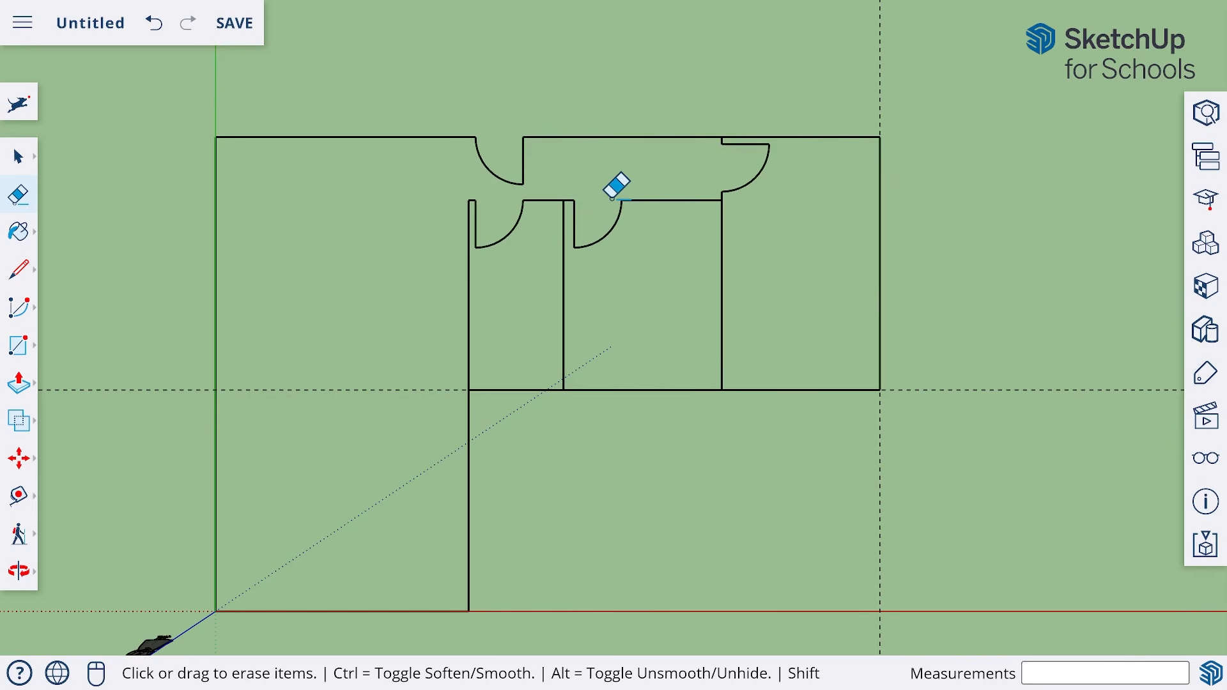
# Step: Move the larger lower room's door along the corridor wall by about 4' 11" towards the far-right room
pyautogui.click(19, 458)
pyautogui.scroll(3, 595, 181)
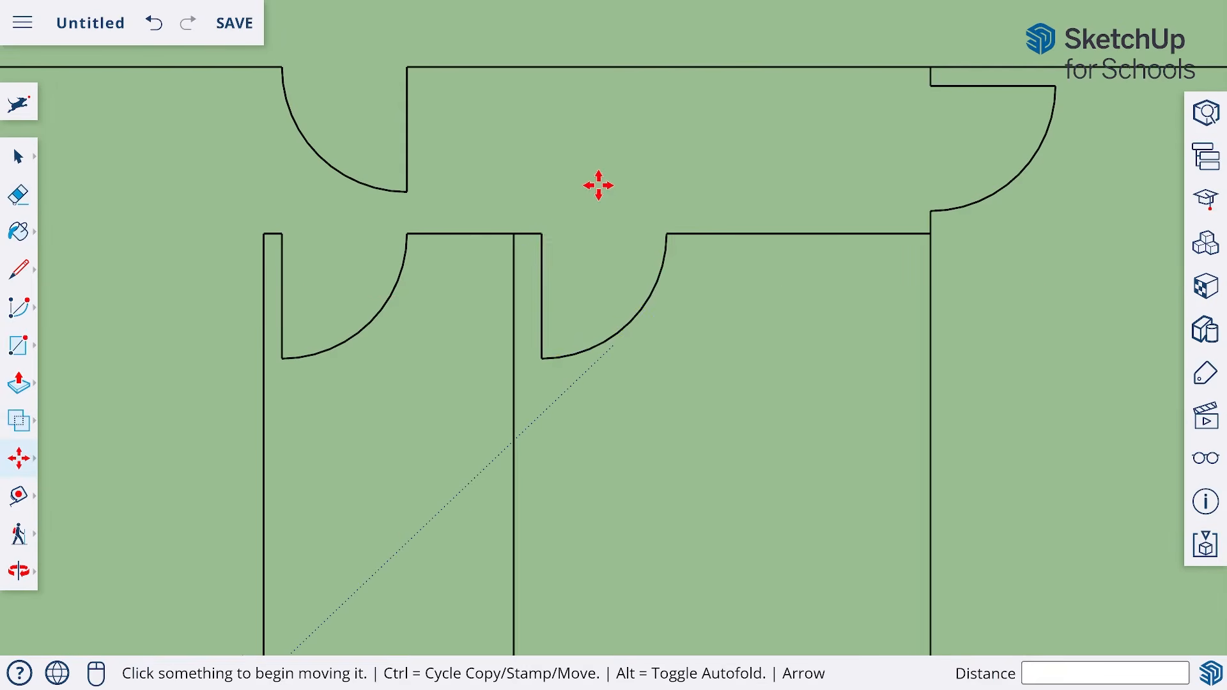
pyautogui.click(654, 290)
pyautogui.press('Escape')
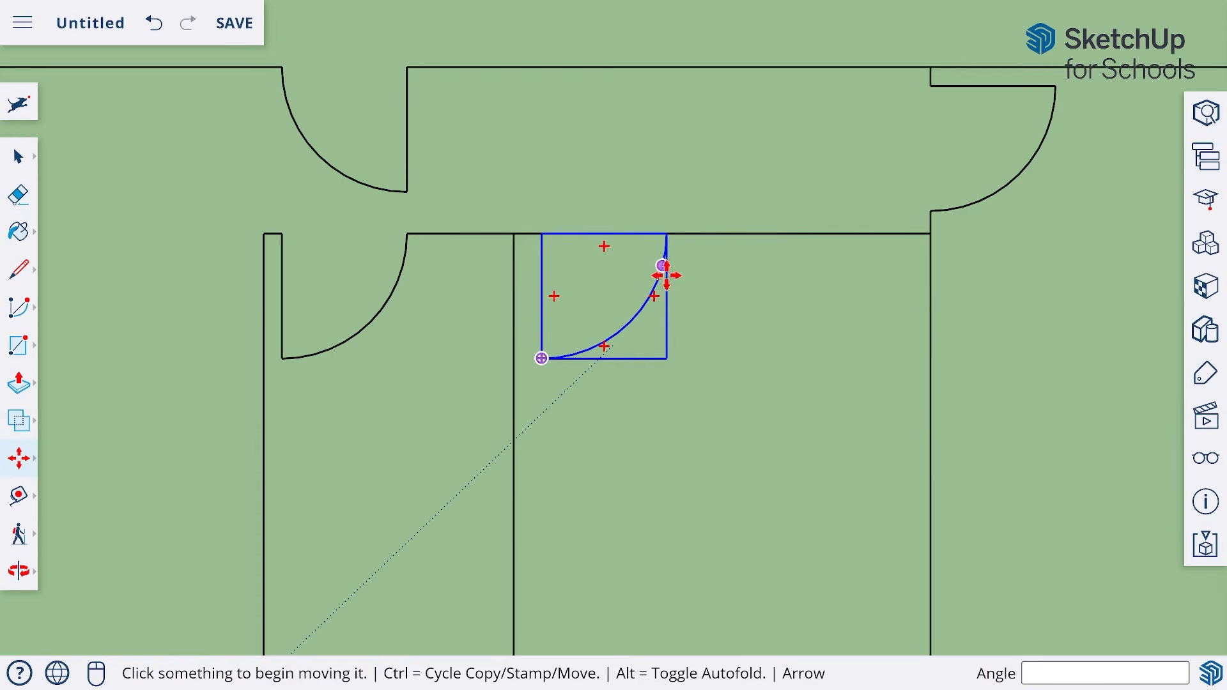
pyautogui.click(667, 236)
pyautogui.click(871, 234)
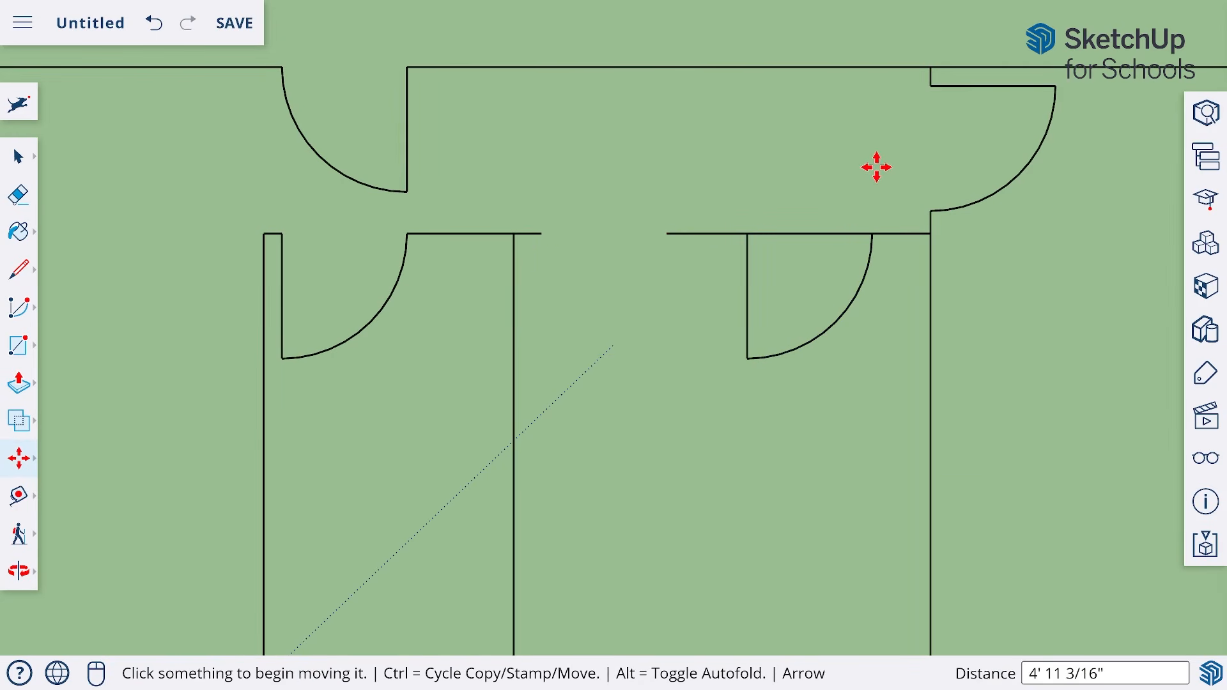
# Step: Stretch the corridor wall ends to meet both sides of the moved door, and undo the door and wall moves
pyautogui.click(667, 233)
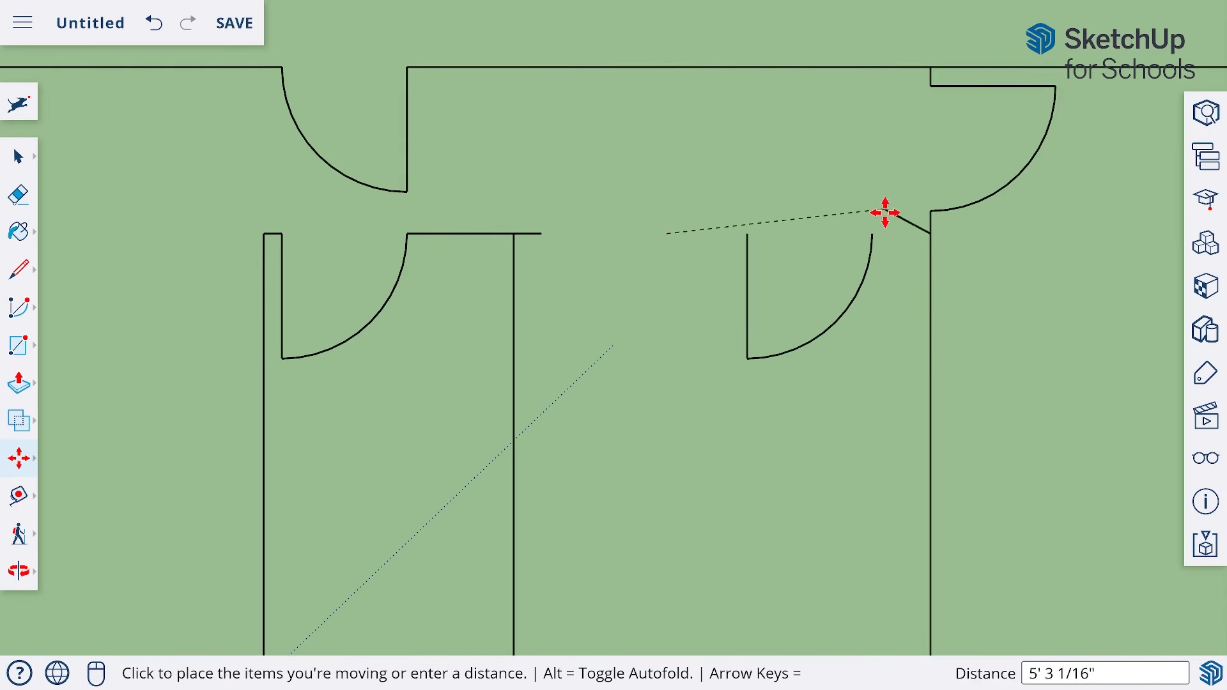
pyautogui.click(872, 234)
pyautogui.click(541, 234)
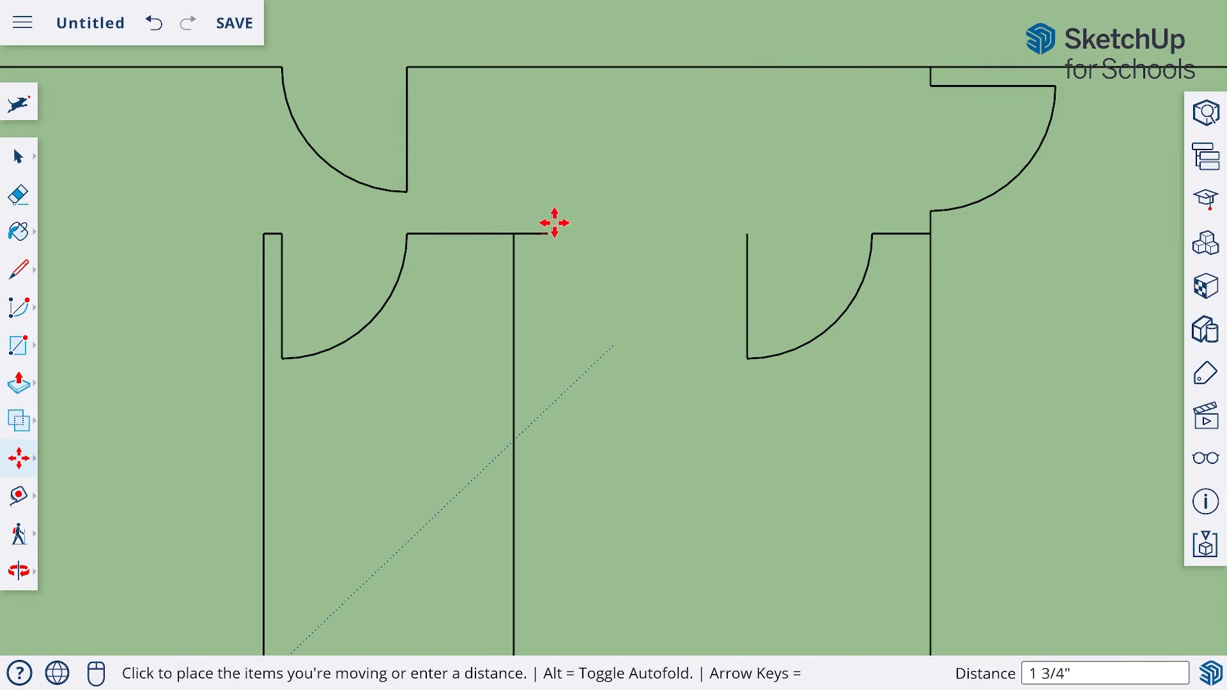
pyautogui.click(746, 234)
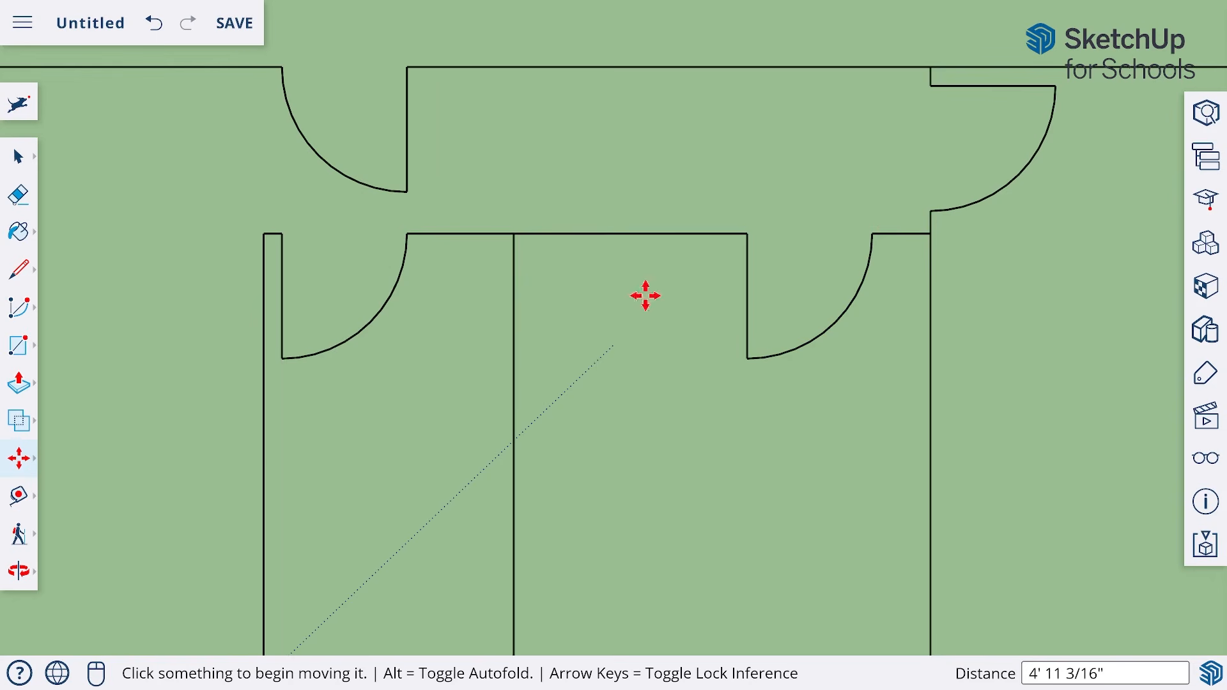
pyautogui.click(152, 24)
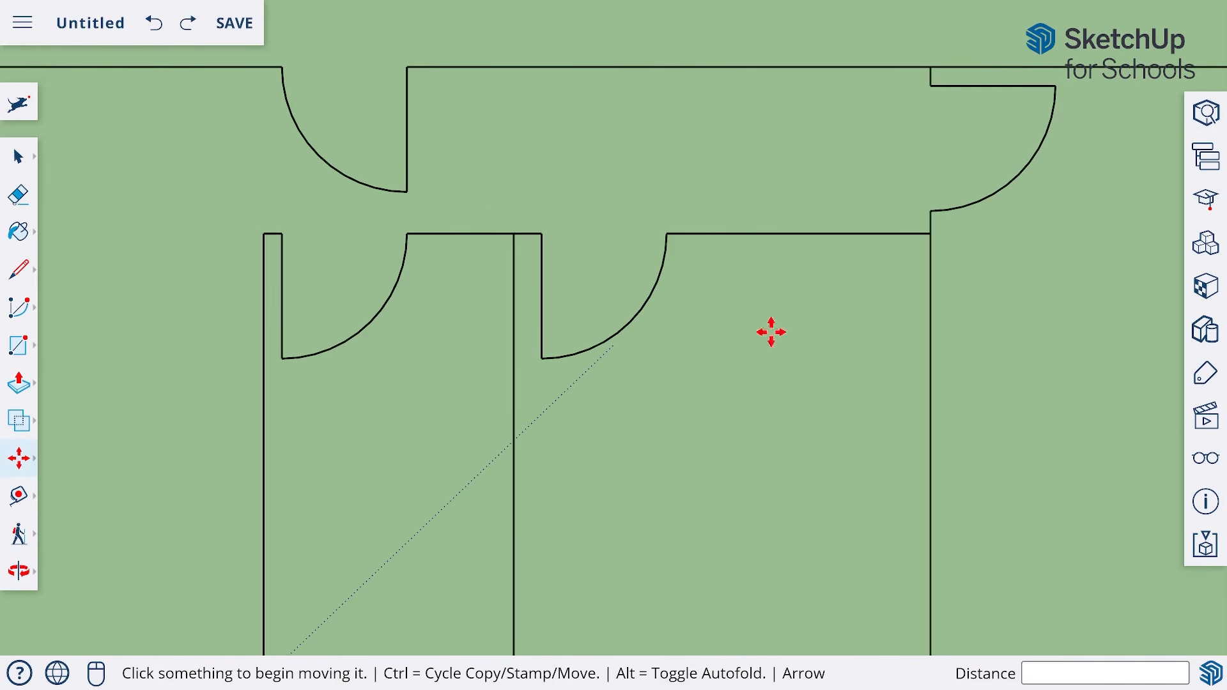
# Step: Draw a 36 by 6 inch rectangle in the empty area below the lower rooms
pyautogui.click(19, 574)
pyautogui.click(73, 669)
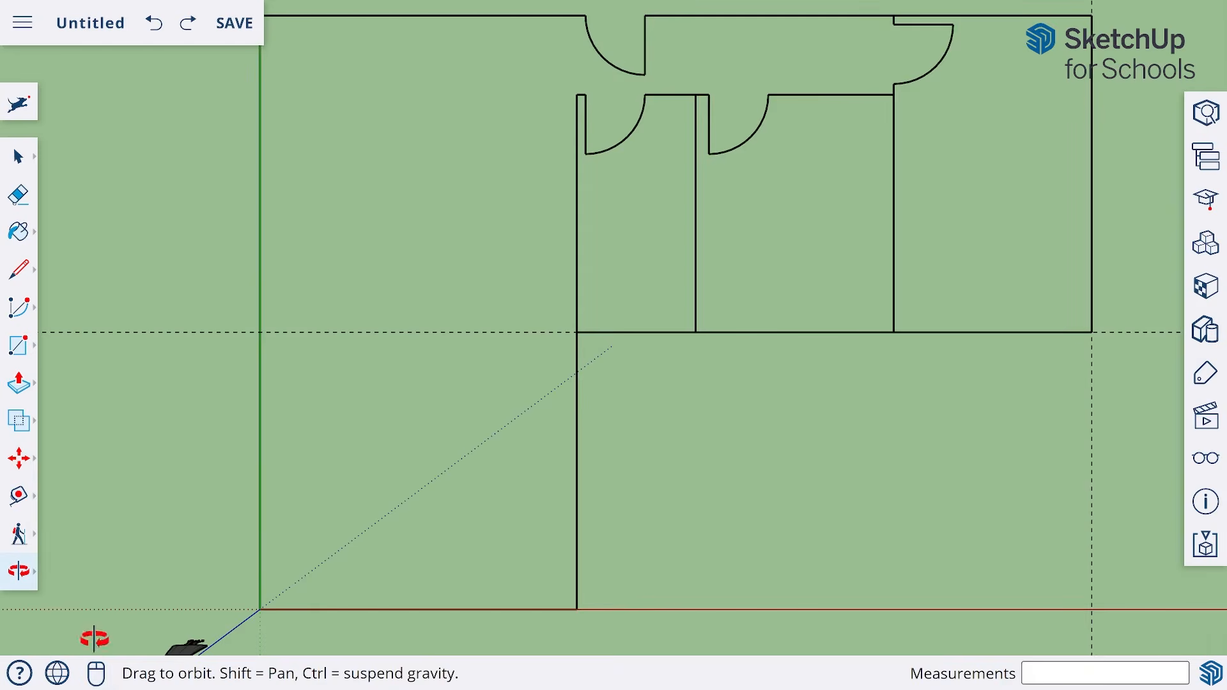
pyautogui.scroll(-1, 439, 453)
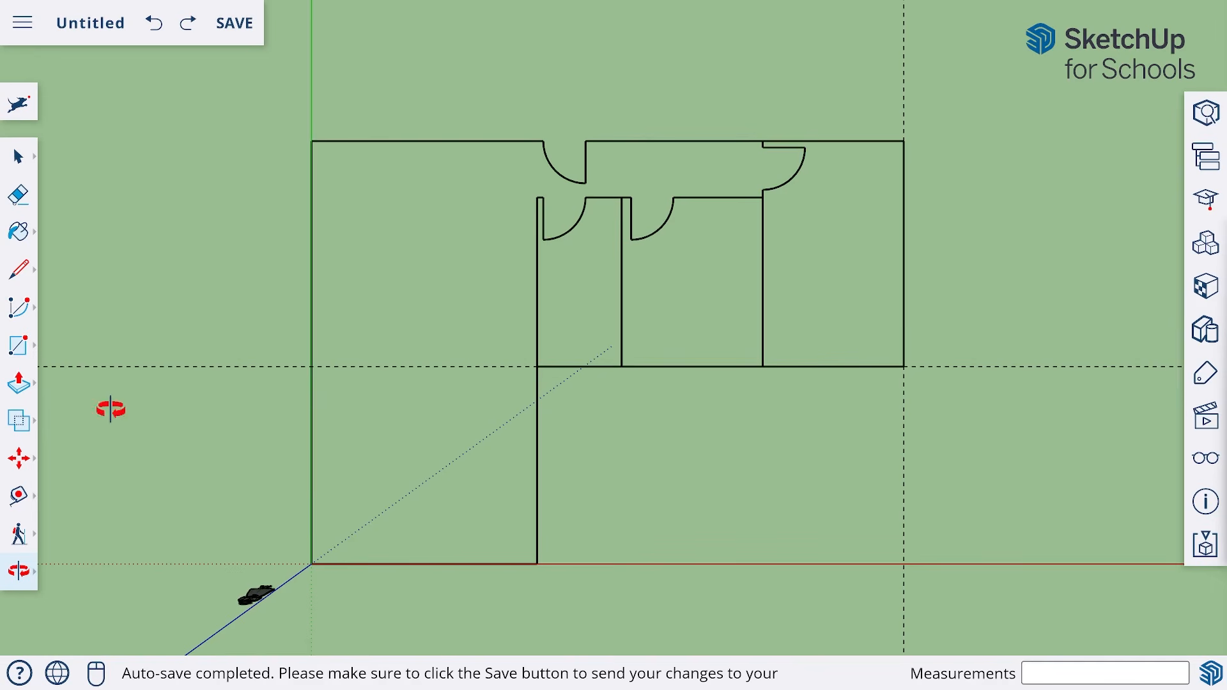
pyautogui.click(23, 347)
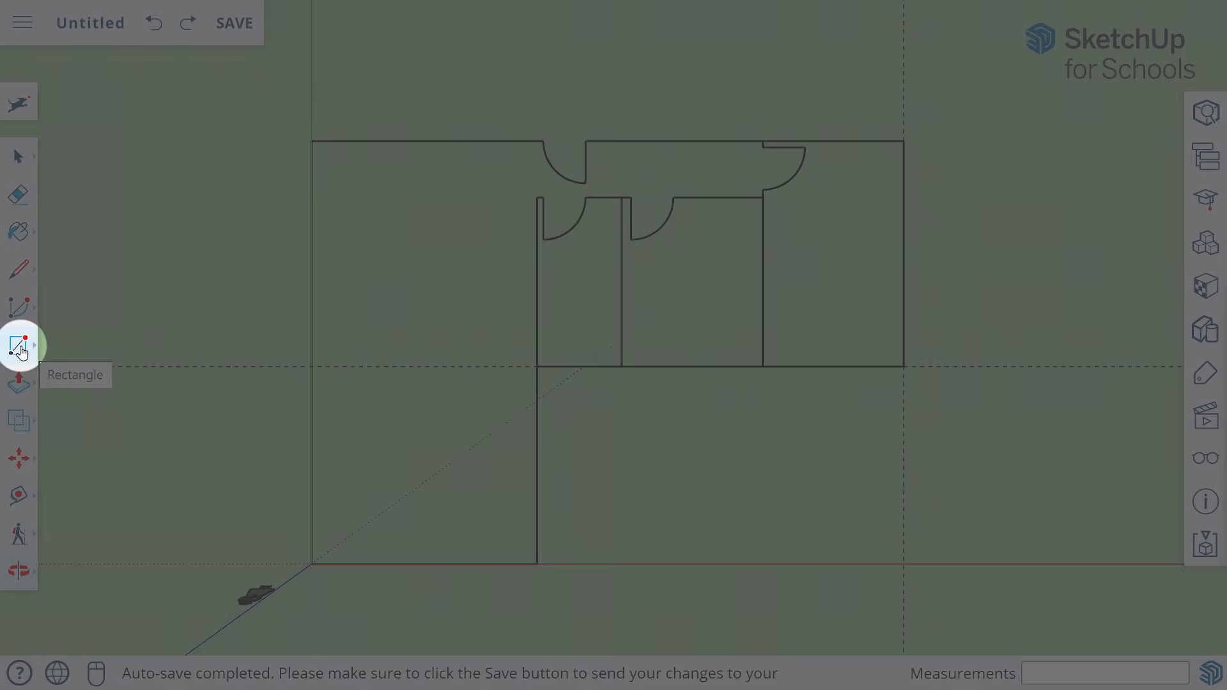
pyautogui.click(70, 258)
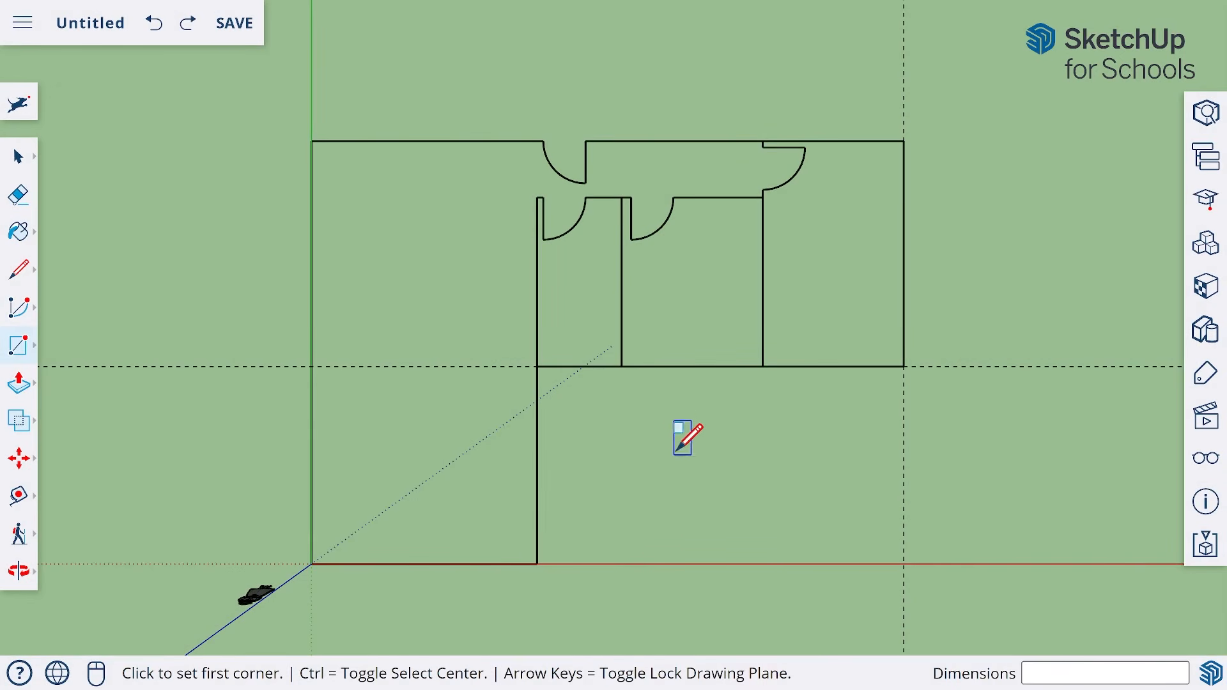
pyautogui.click(607, 429)
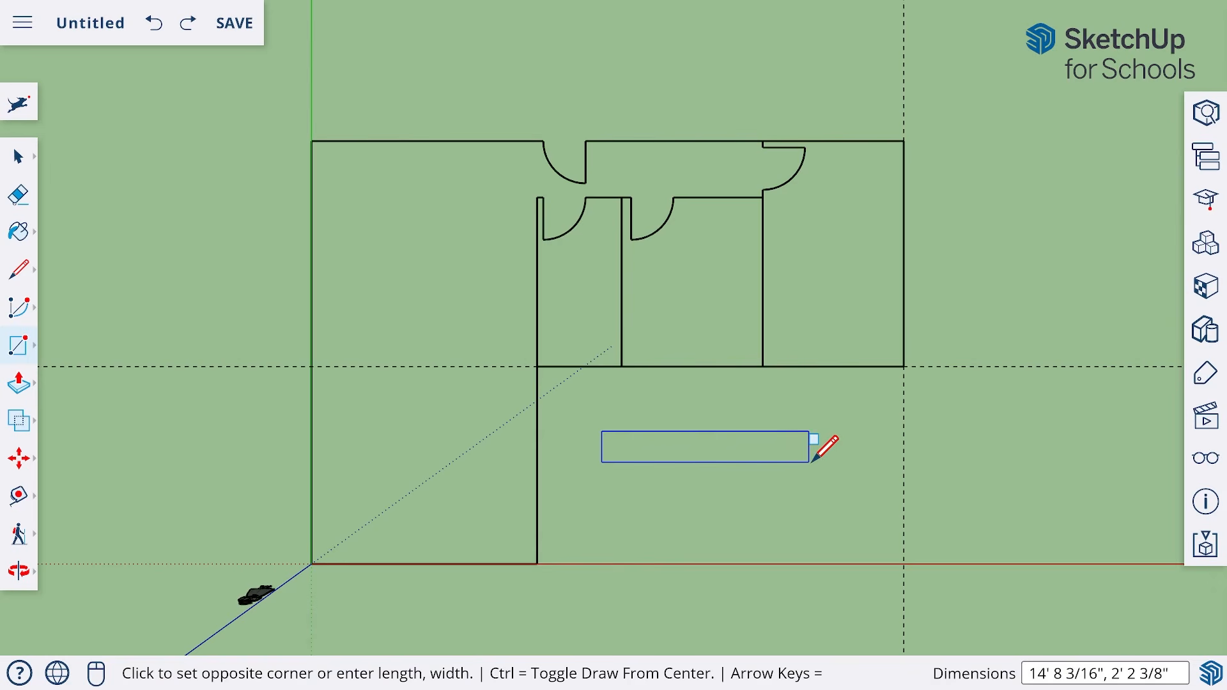
pyautogui.write('36')
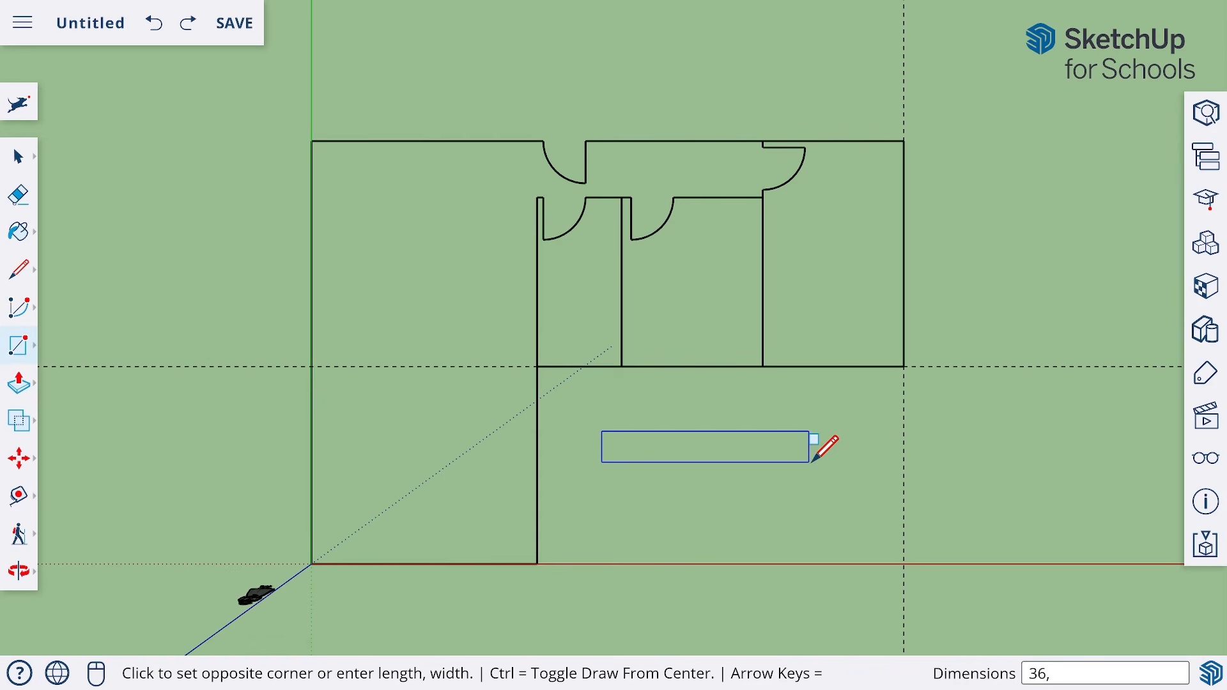
pyautogui.write(',6')
pyautogui.press('Return')
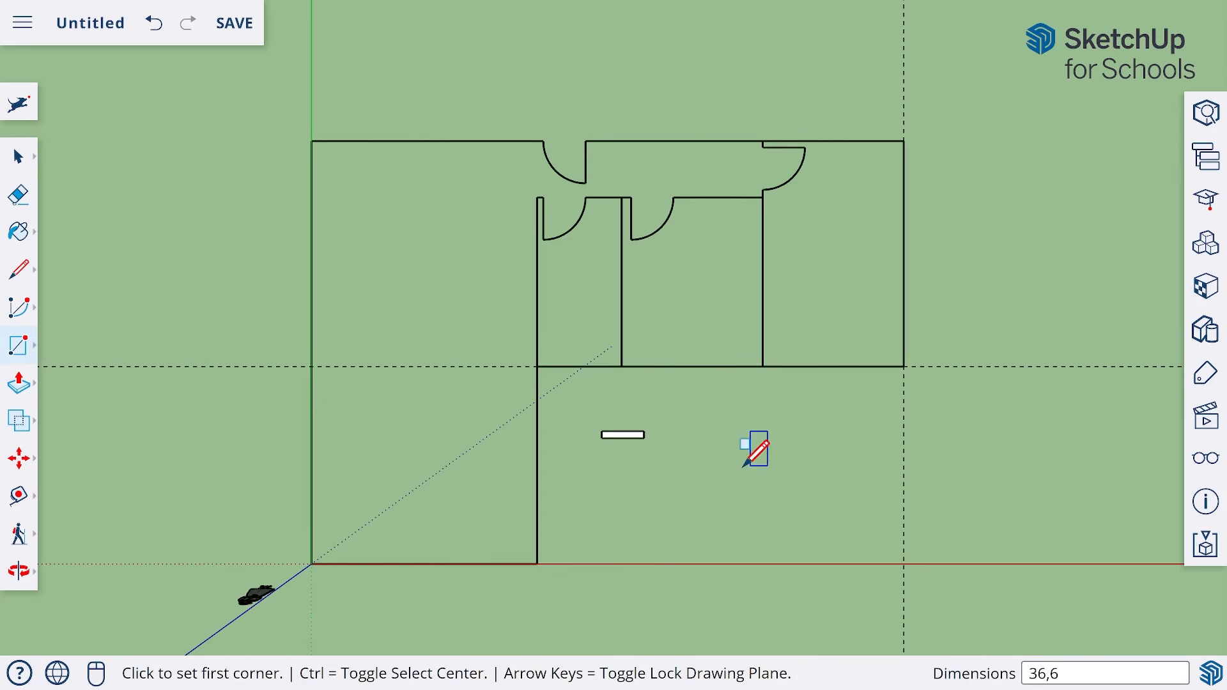
# Step: Split the small rectangle lengthwise with a line between the midpoints of its short edges
pyautogui.scroll(8, 620, 439)
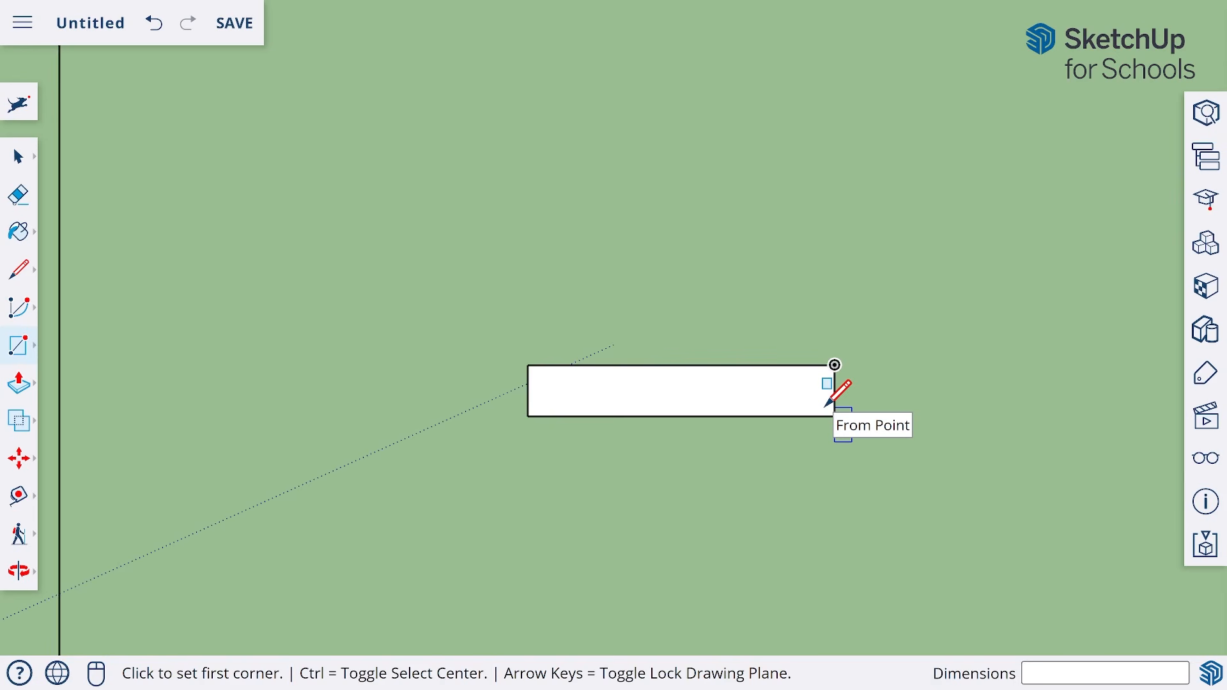
pyautogui.click(18, 268)
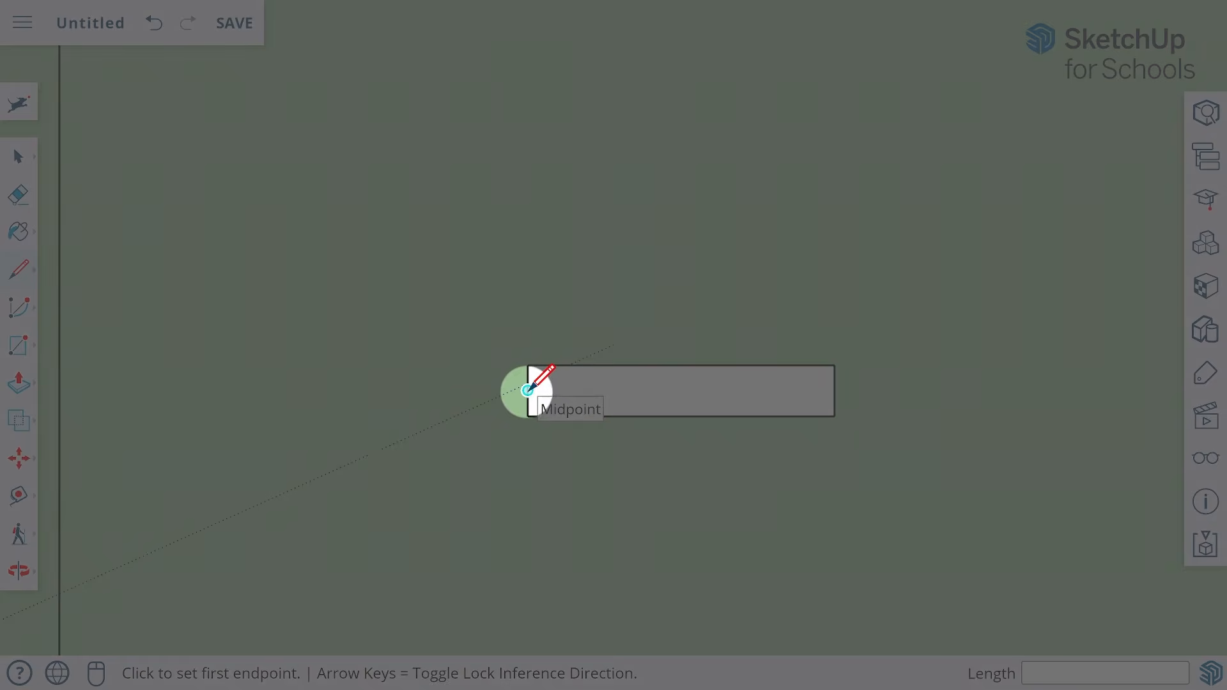
pyautogui.click(528, 389)
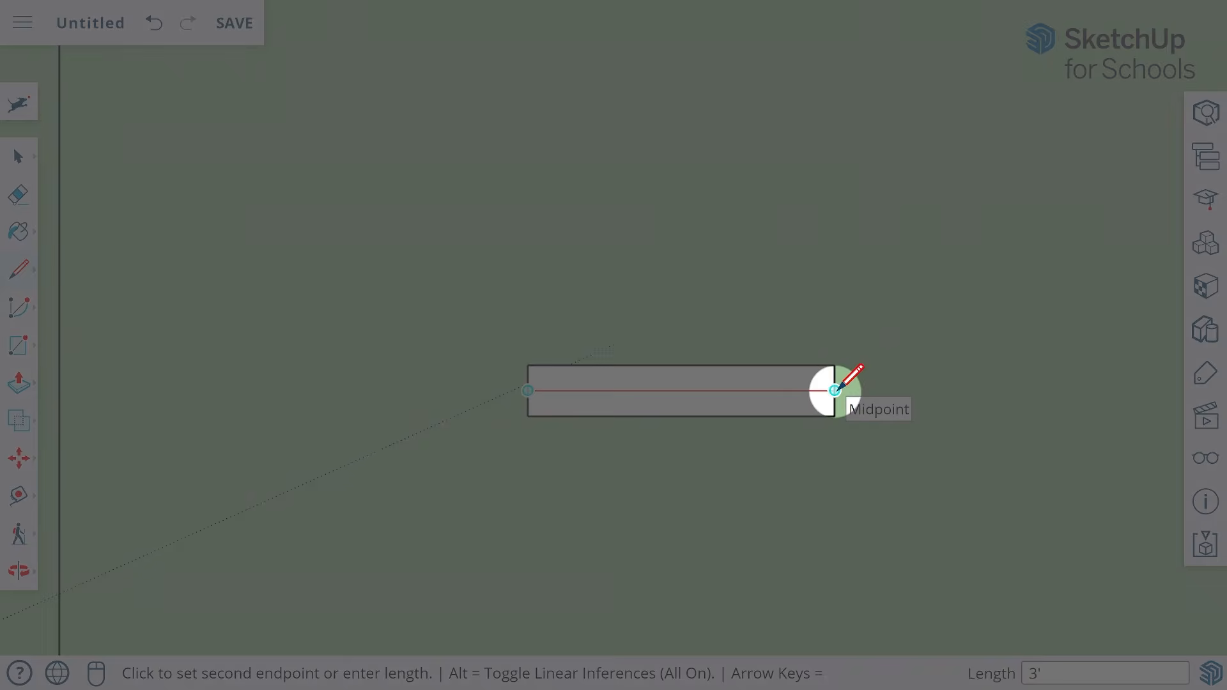
pyautogui.click(835, 390)
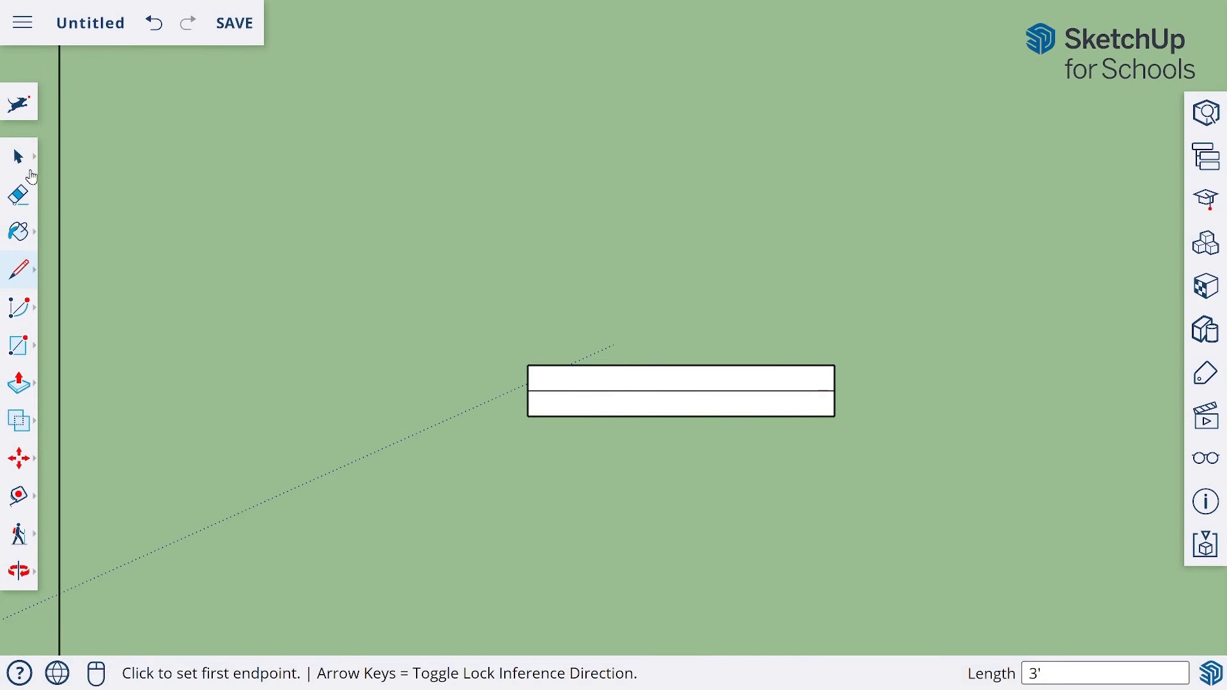
# Step: Make the whole split rectangle a component named Window
pyautogui.click(16, 160)
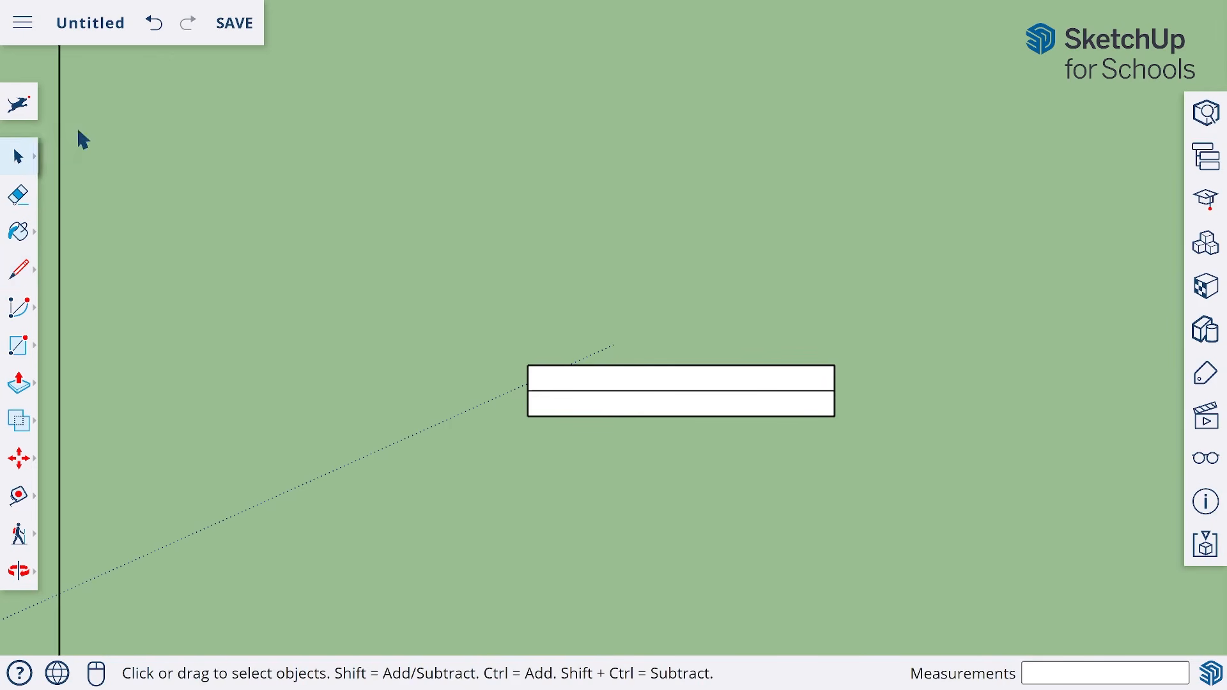
pyautogui.moveTo(468, 286); pyautogui.dragTo(950, 506)
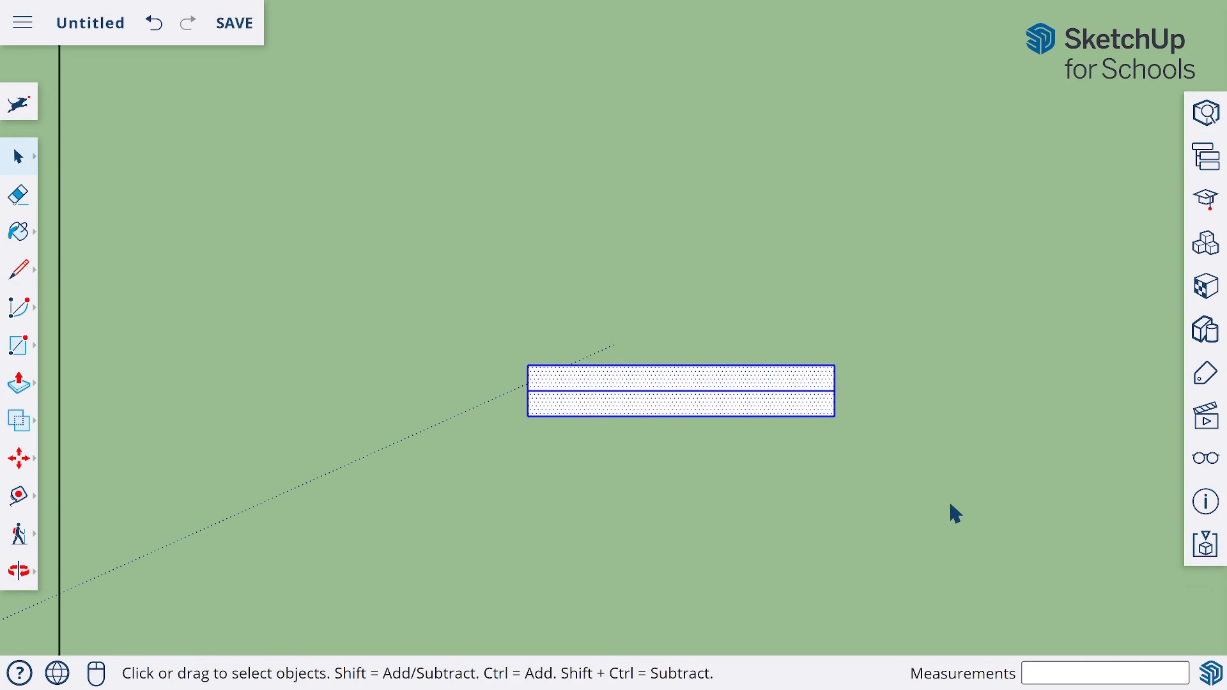
pyautogui.rightClick(704, 388)
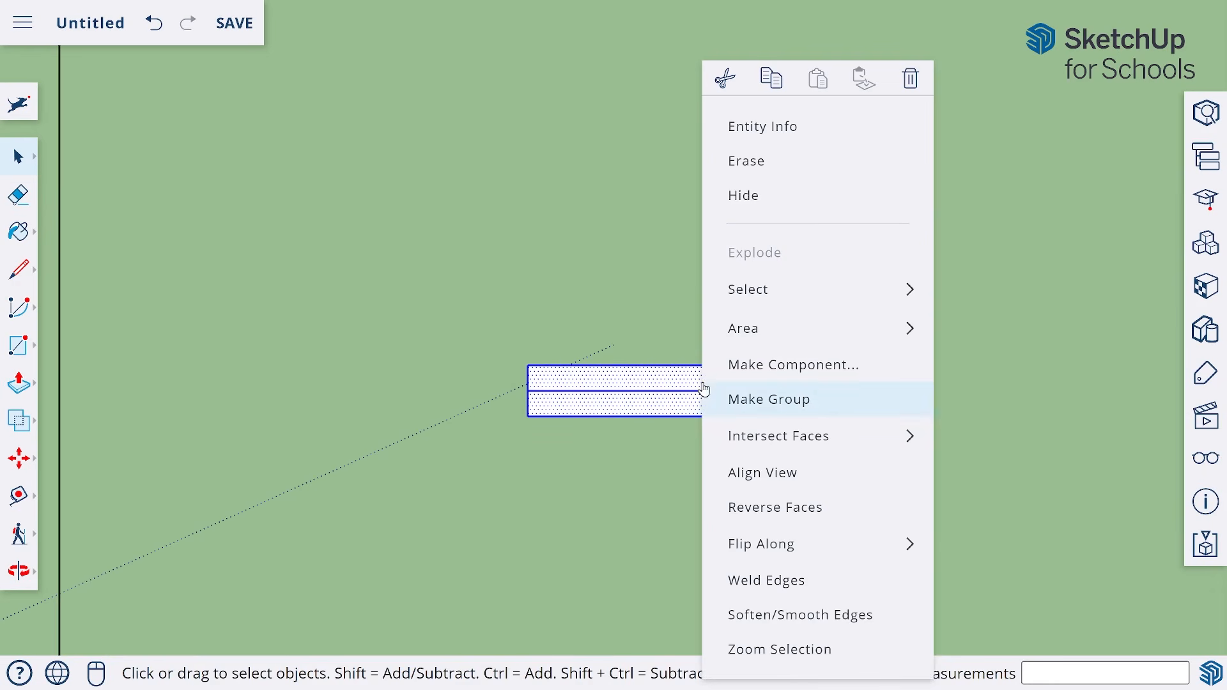
pyautogui.click(780, 377)
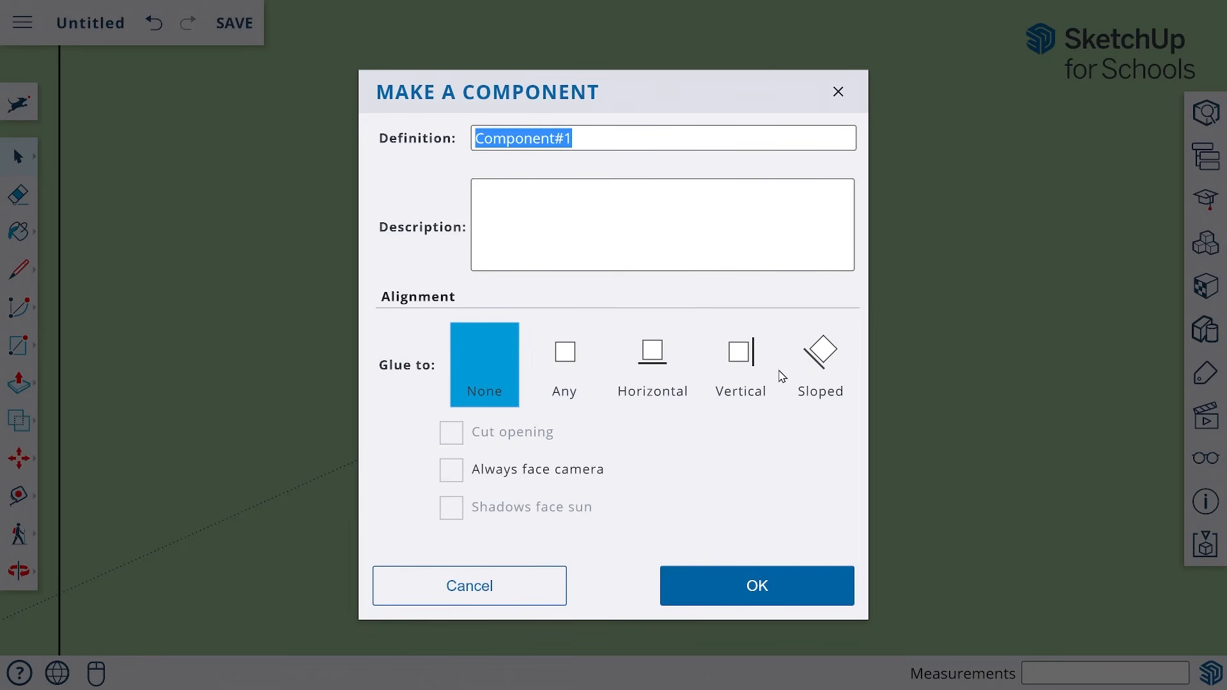
pyautogui.write('Window')
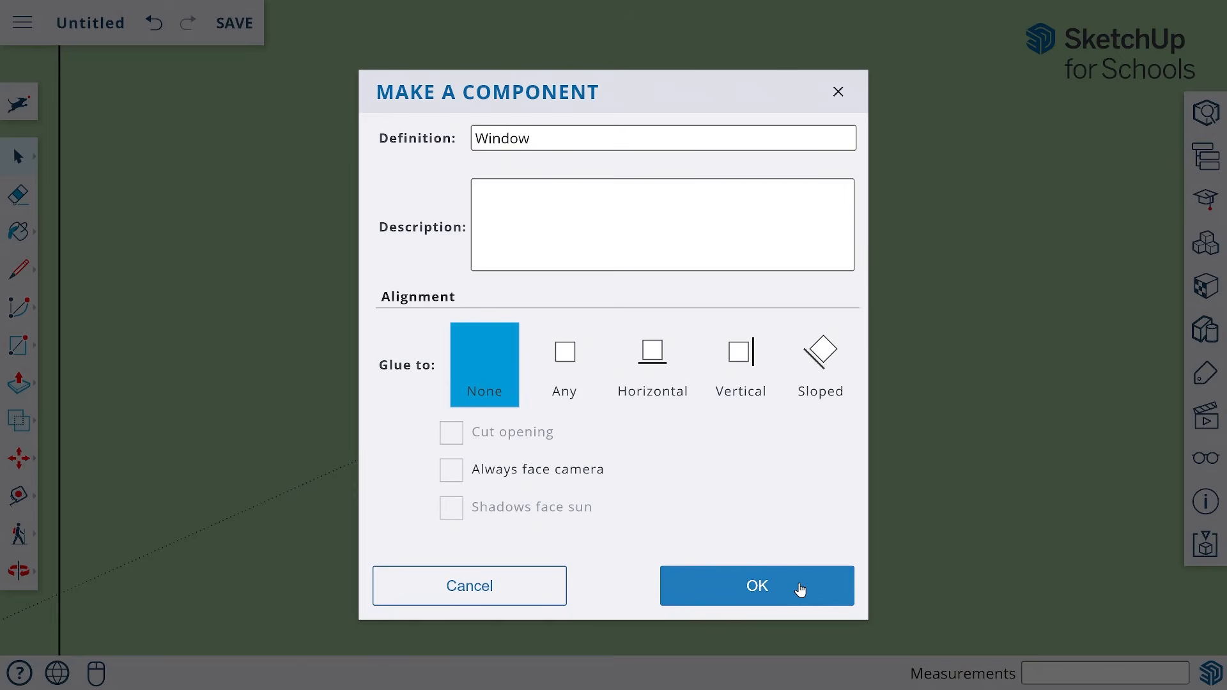
pyautogui.click(802, 587)
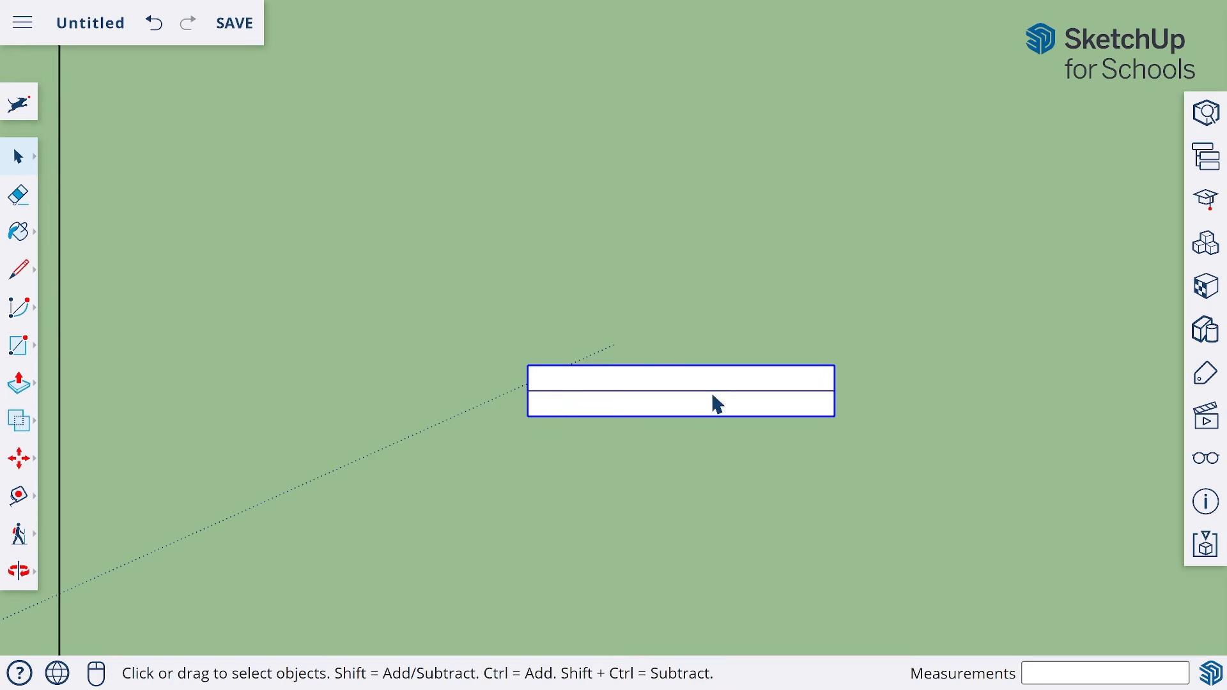
# Step: Move the Window component by its center point onto the midpoint of the smaller lower room's outer wall
pyautogui.scroll(-10, 717, 404)
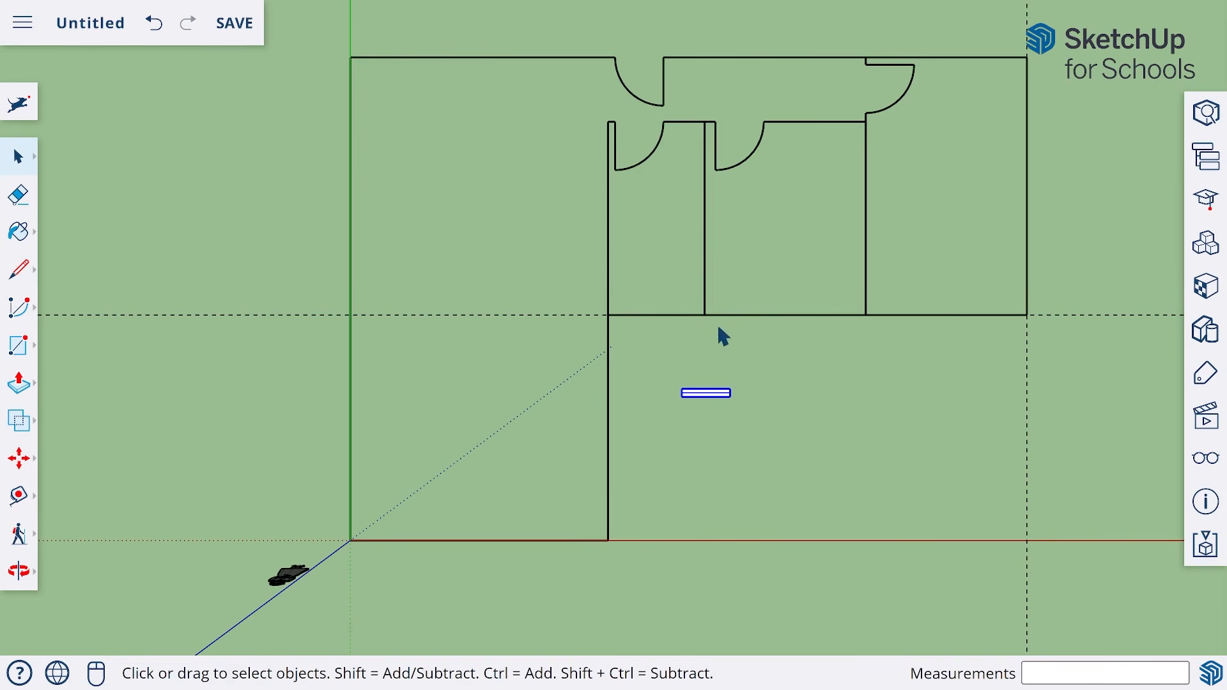
pyautogui.scroll(3, 704, 363)
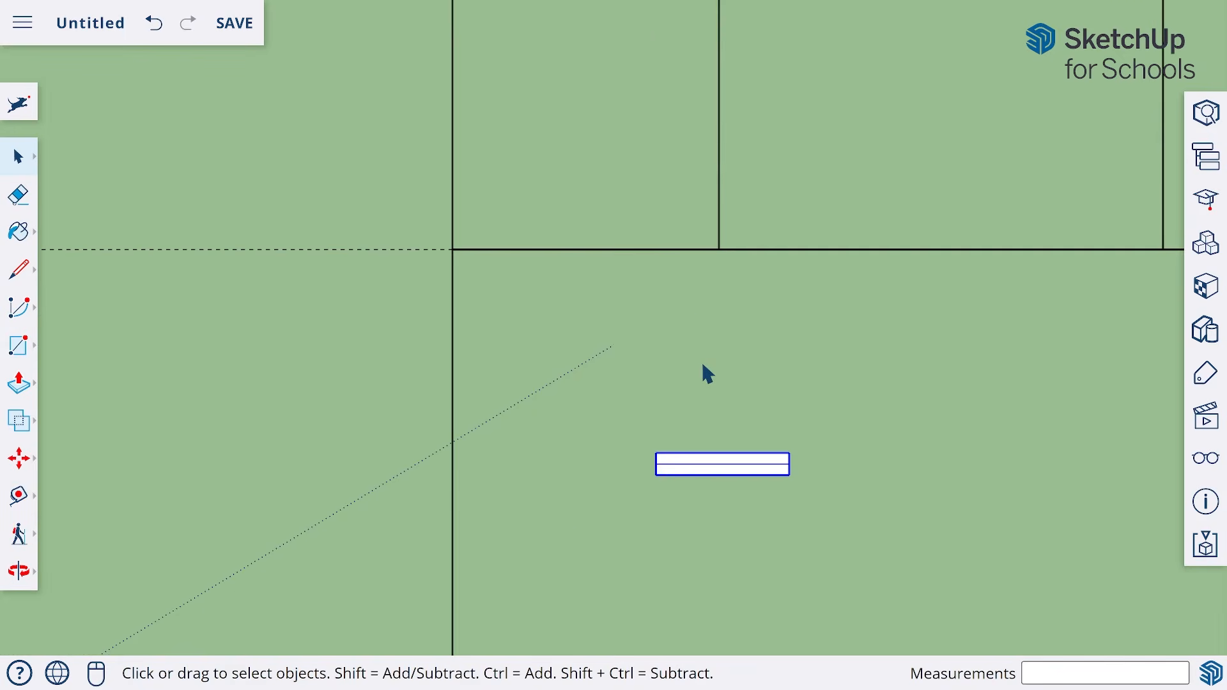
pyautogui.click(19, 457)
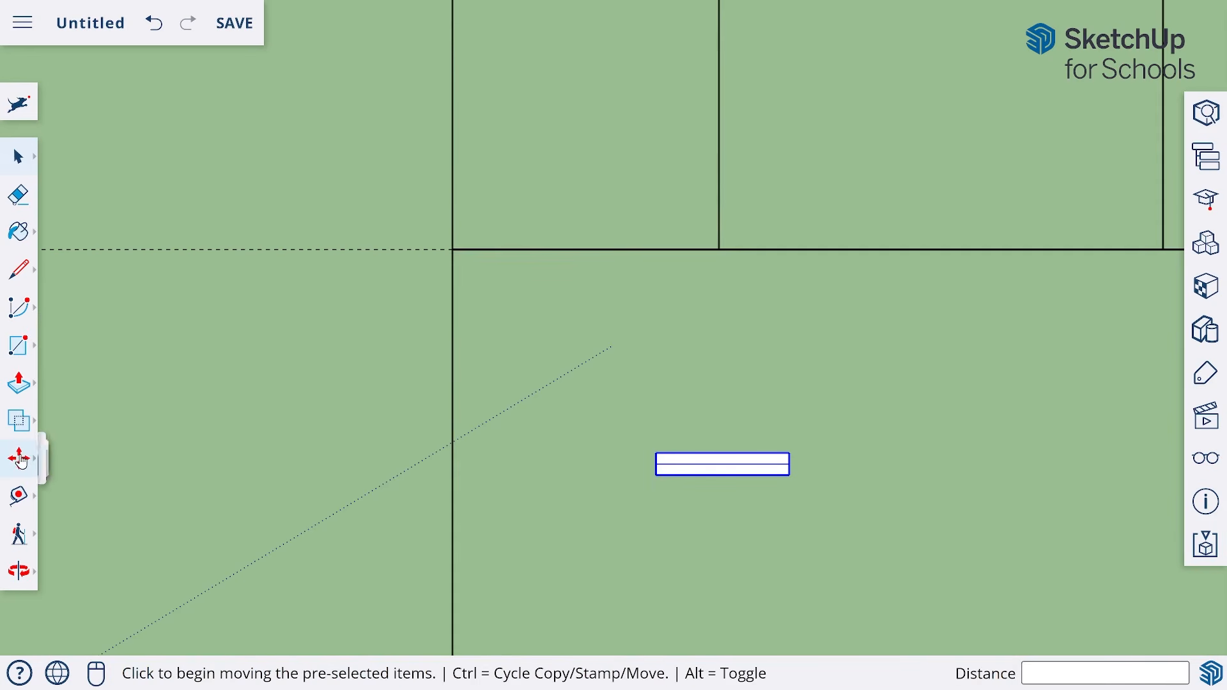
pyautogui.click(70, 416)
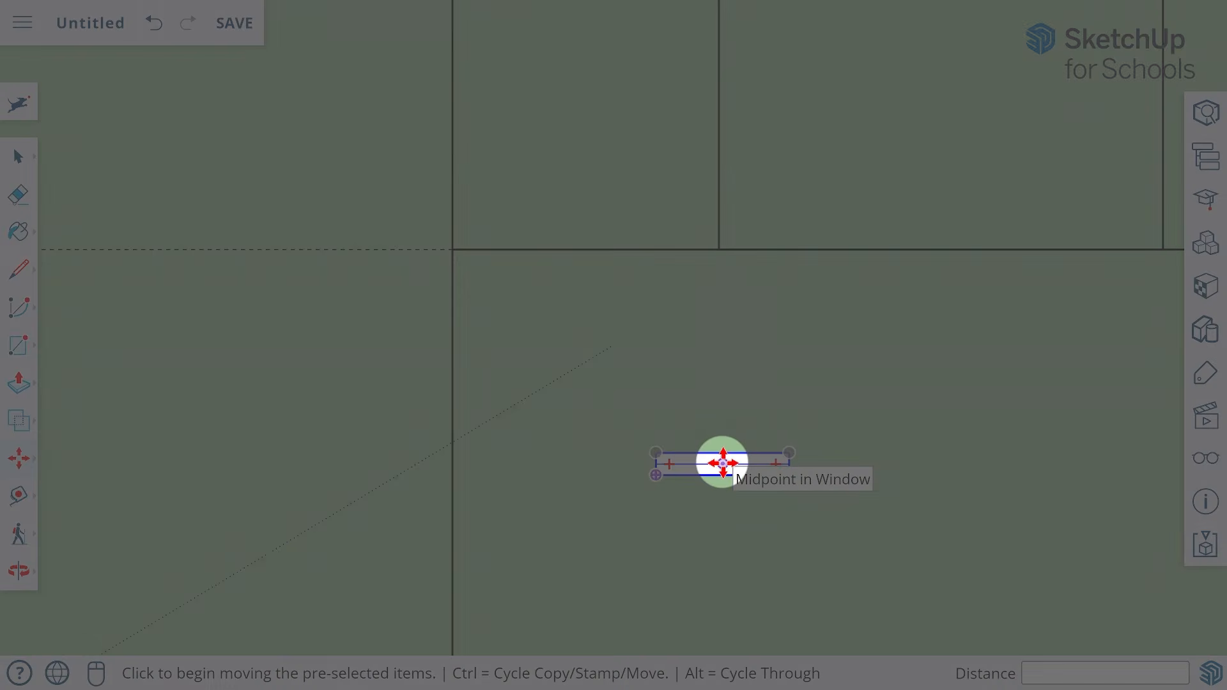
pyautogui.click(722, 462)
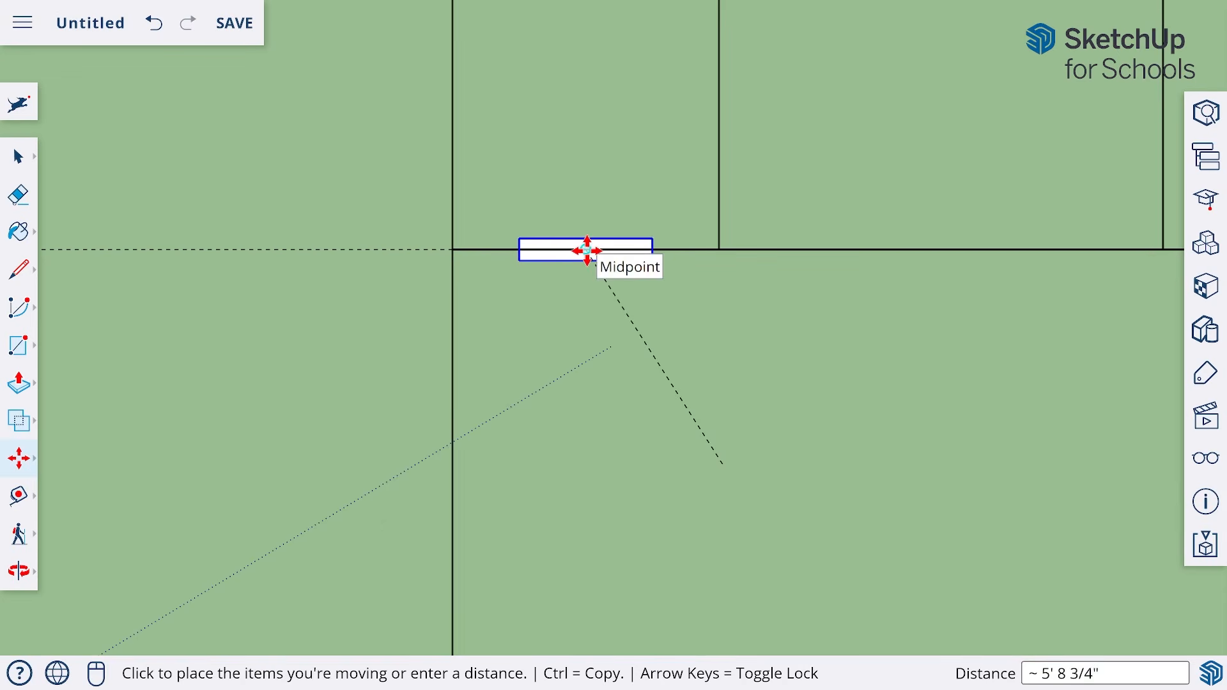
pyautogui.click(586, 250)
pyautogui.click(587, 251)
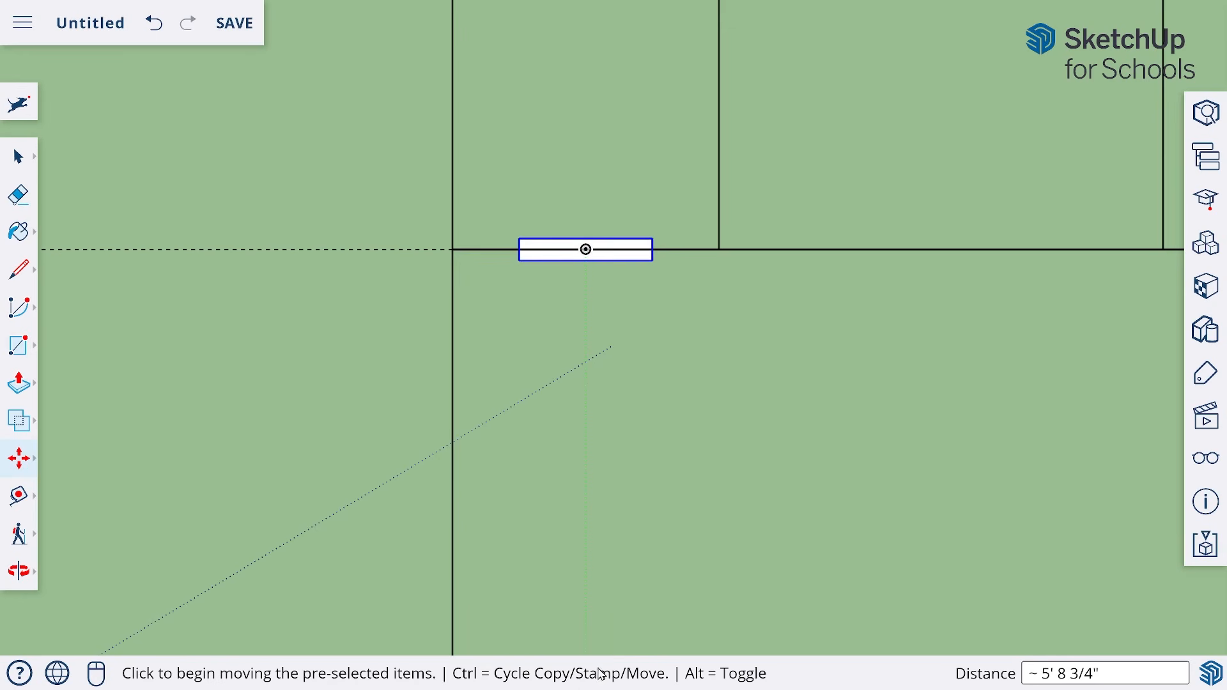
# Step: Stamp copies of the Window by its center point onto the outer-wall midpoints of the other two lower rooms
pyautogui.press('ctrl')
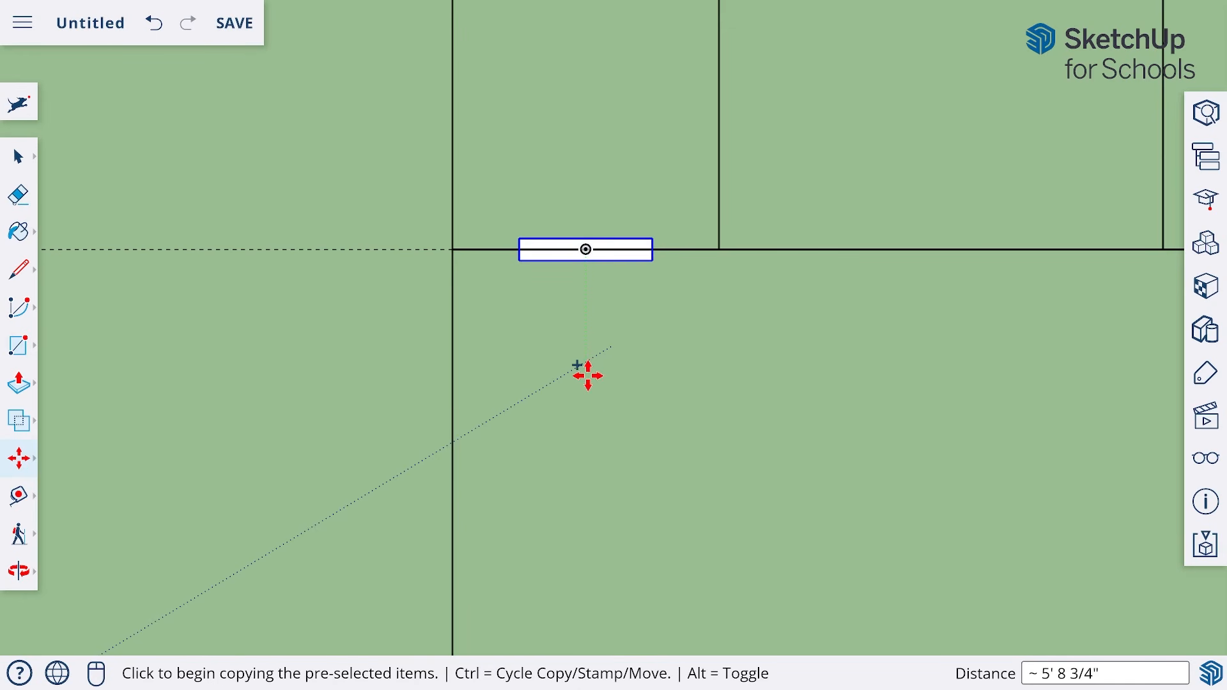
pyautogui.press('ctrl')
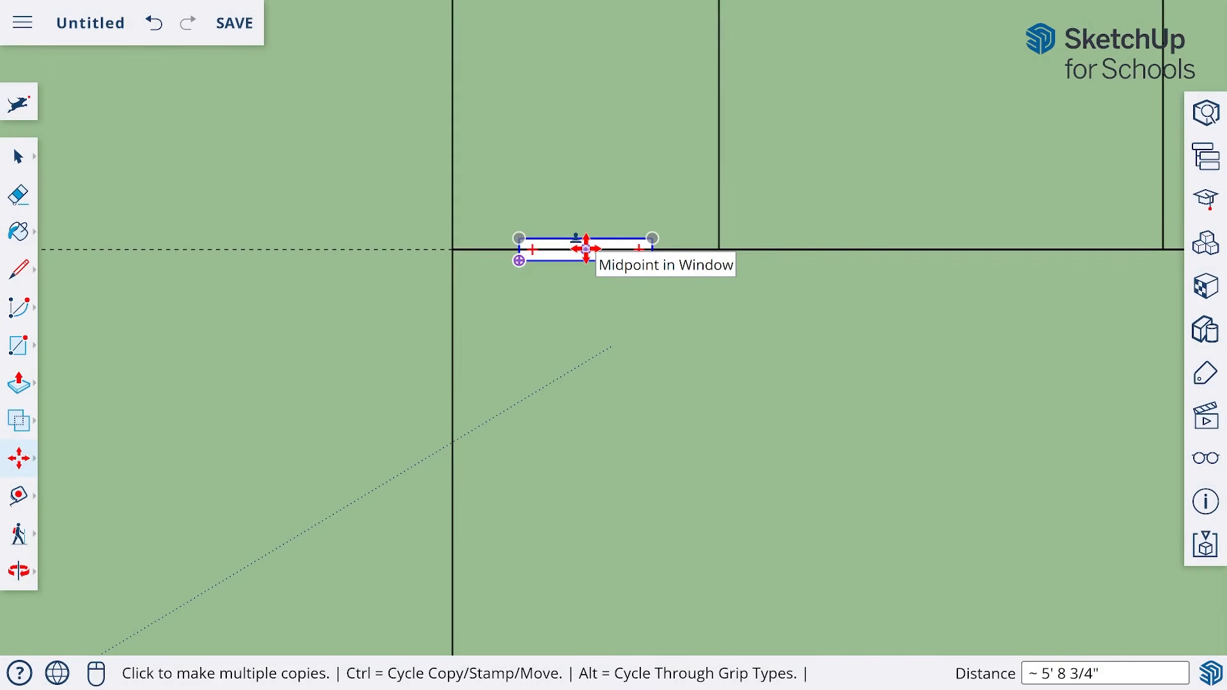
pyautogui.click(586, 249)
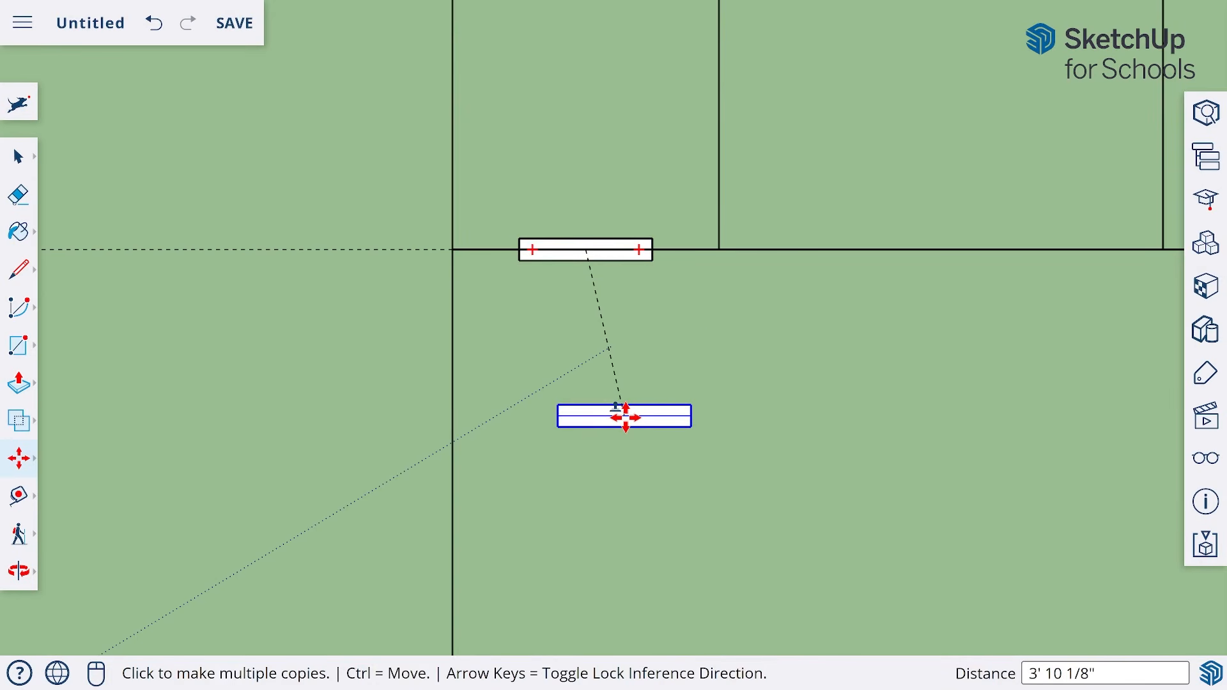
pyautogui.scroll(-6, 623, 414)
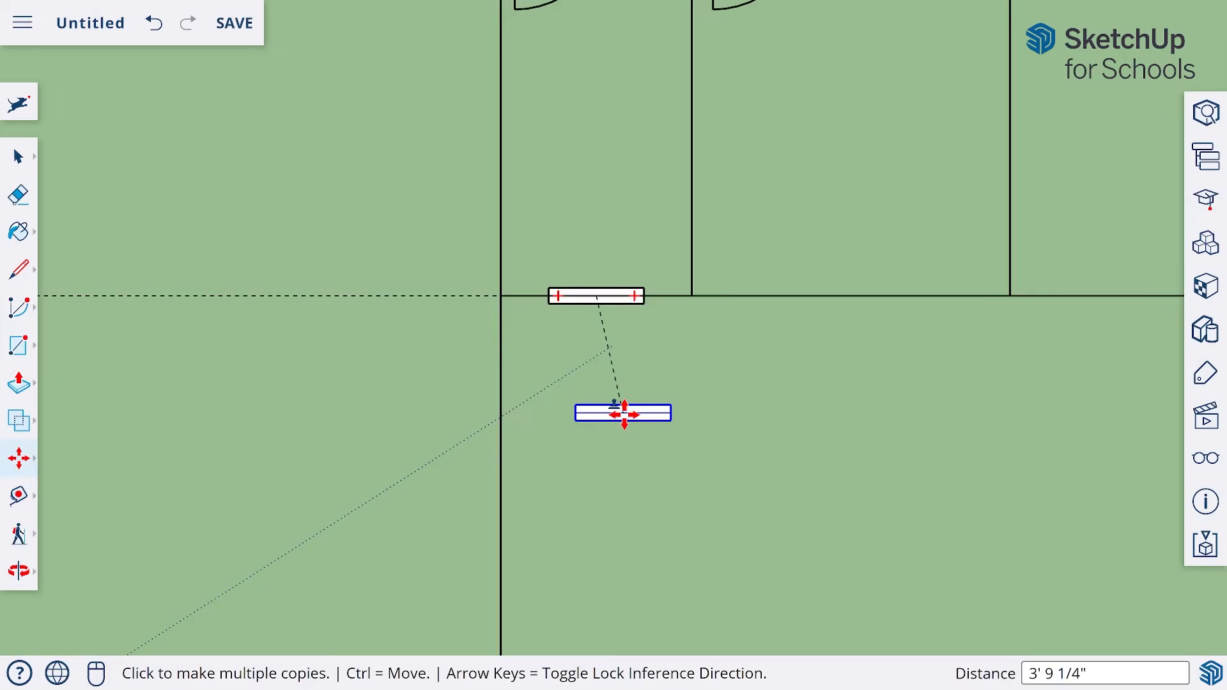
pyautogui.scroll(5, 624, 414)
pyautogui.scroll(2, 623, 414)
pyautogui.scroll(-5, 623, 414)
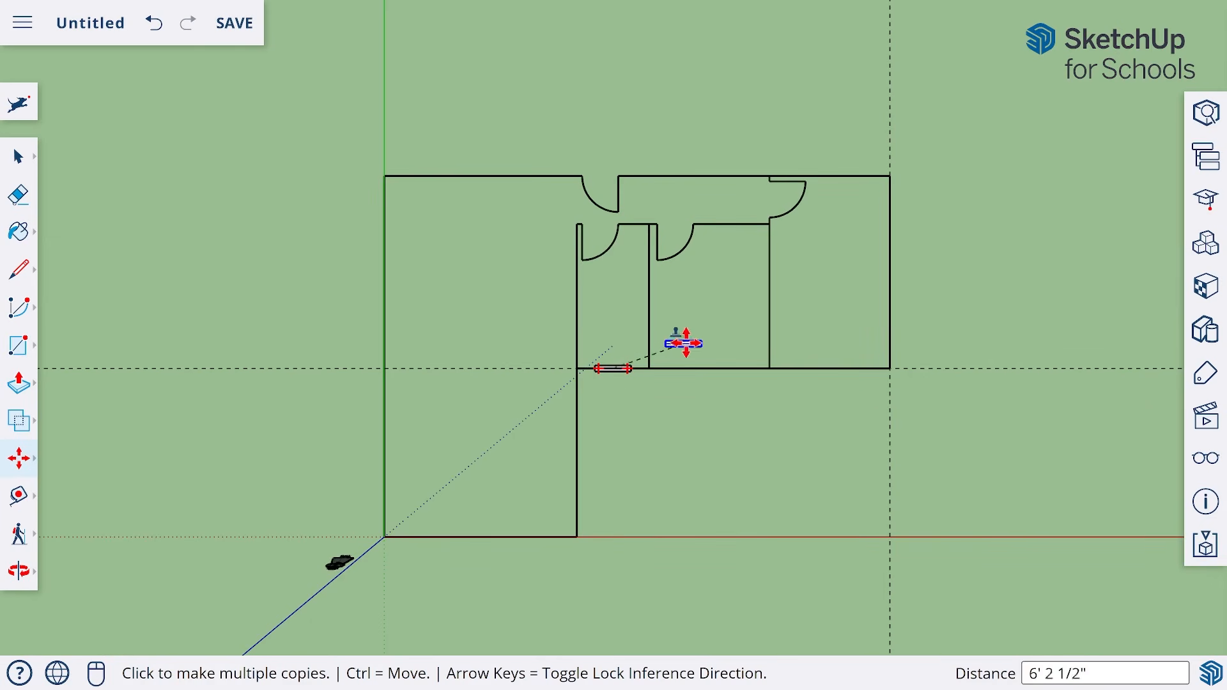
pyautogui.scroll(2, 690, 320)
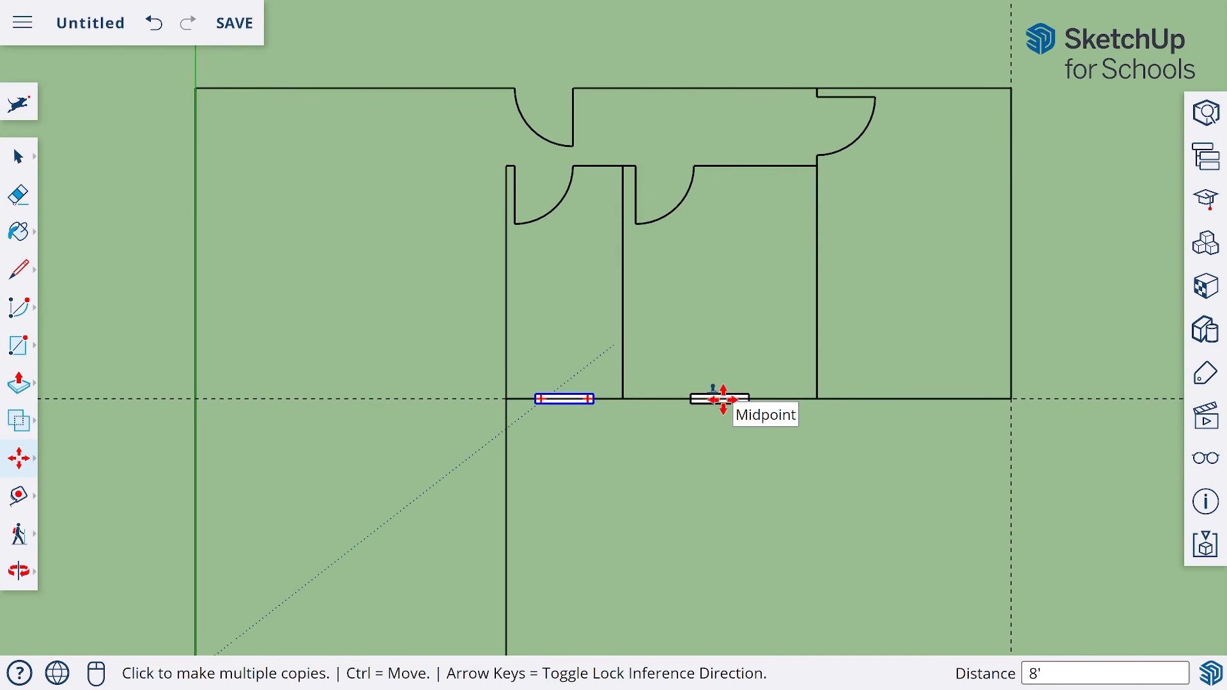
pyautogui.click(723, 399)
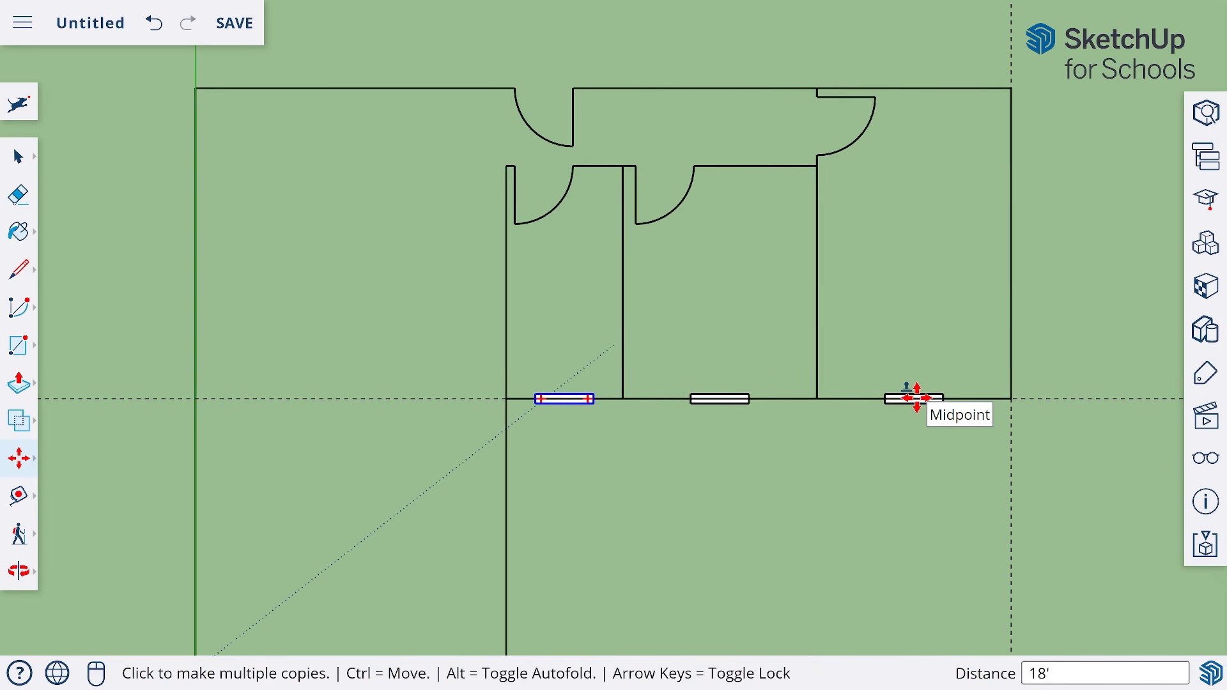
pyautogui.click(917, 398)
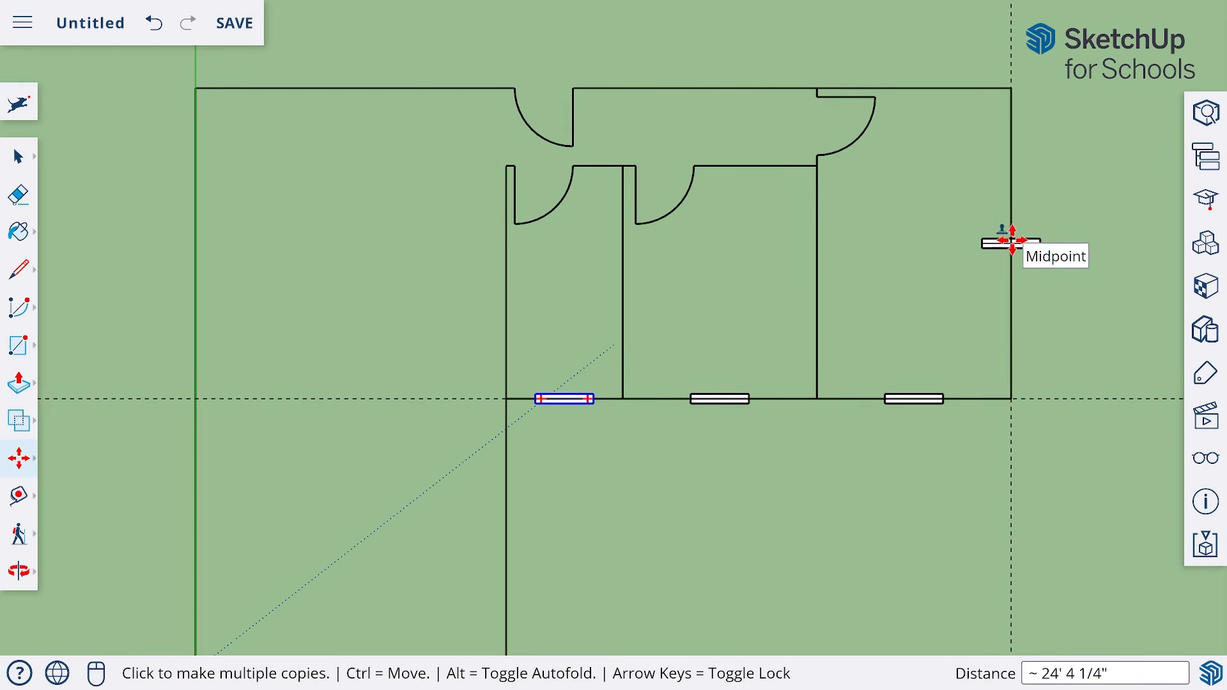
# Step: Stamp further Window copies on the far right wall's midpoint and on the large left room's upper, left and lower right walls
pyautogui.click(1013, 242)
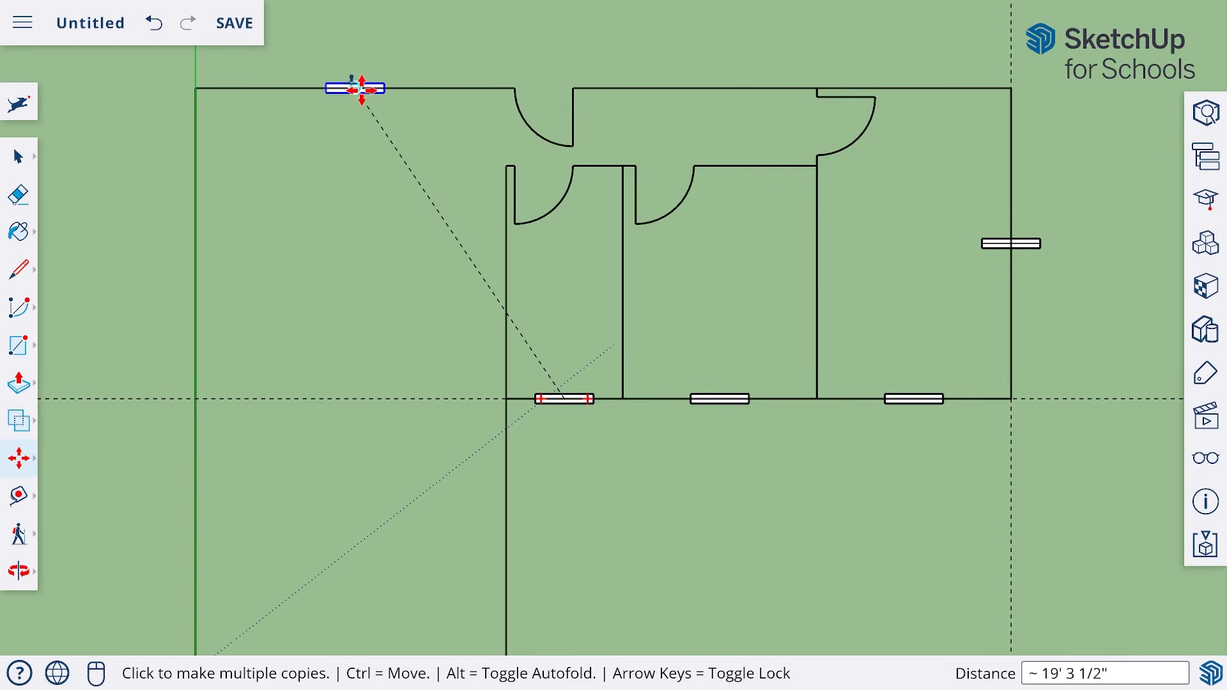
pyautogui.click(360, 90)
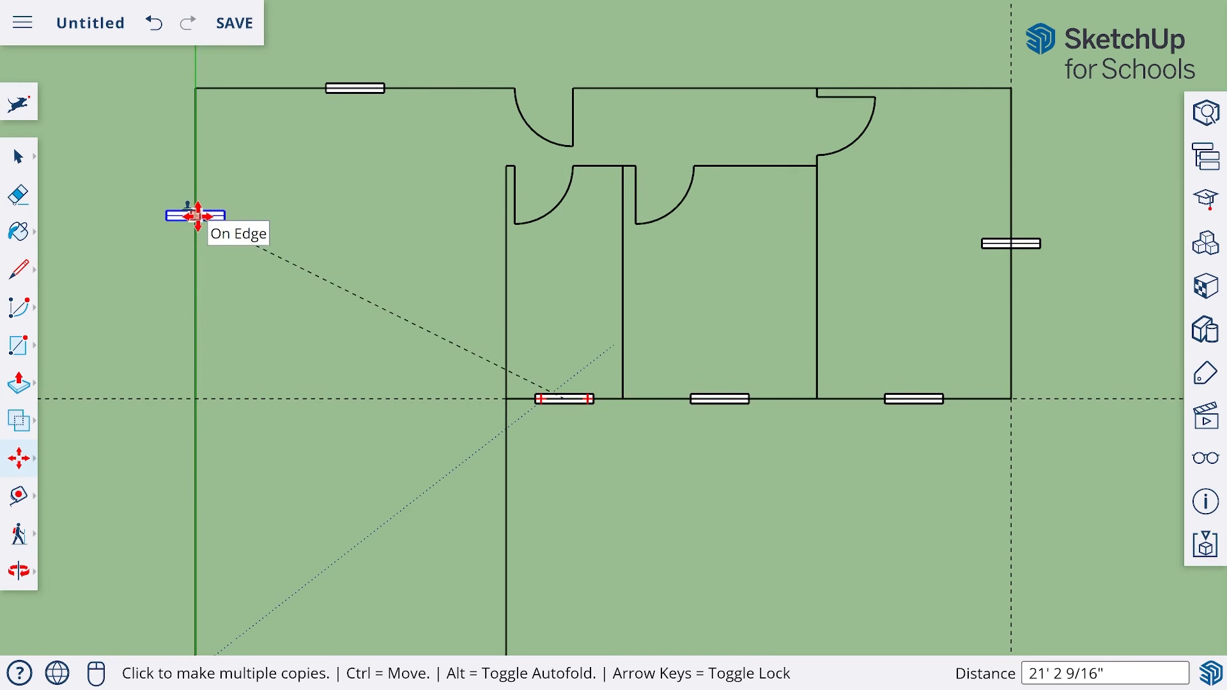
pyautogui.click(197, 216)
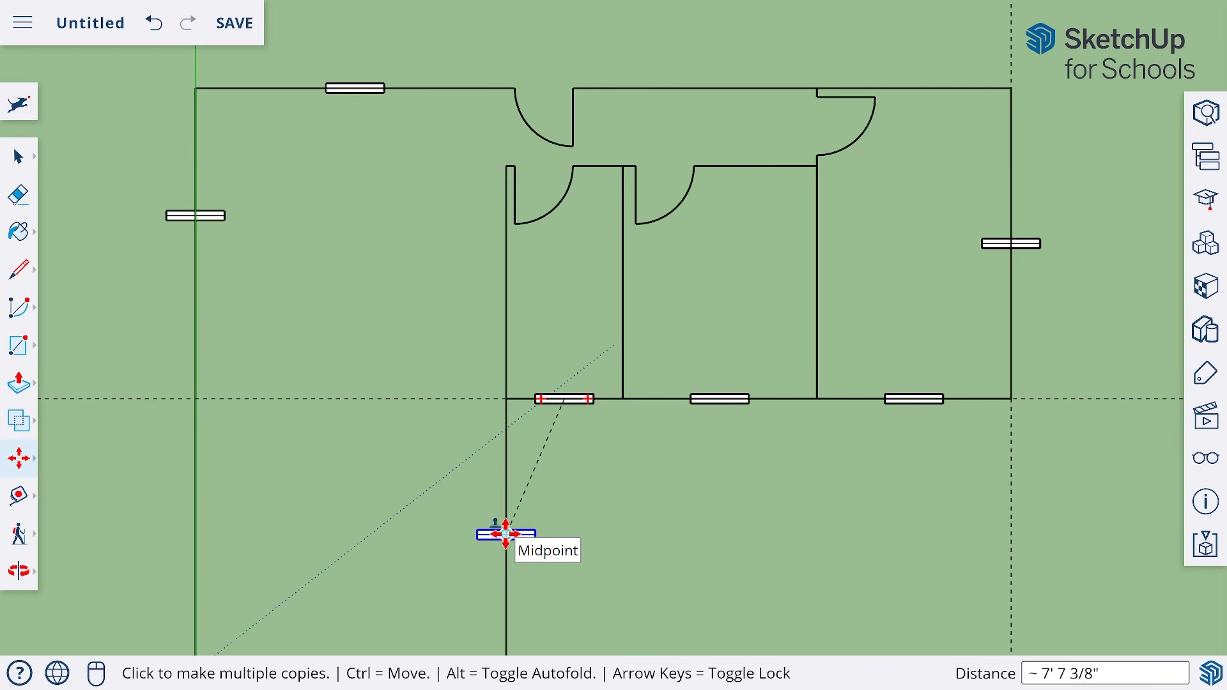
pyautogui.click(506, 535)
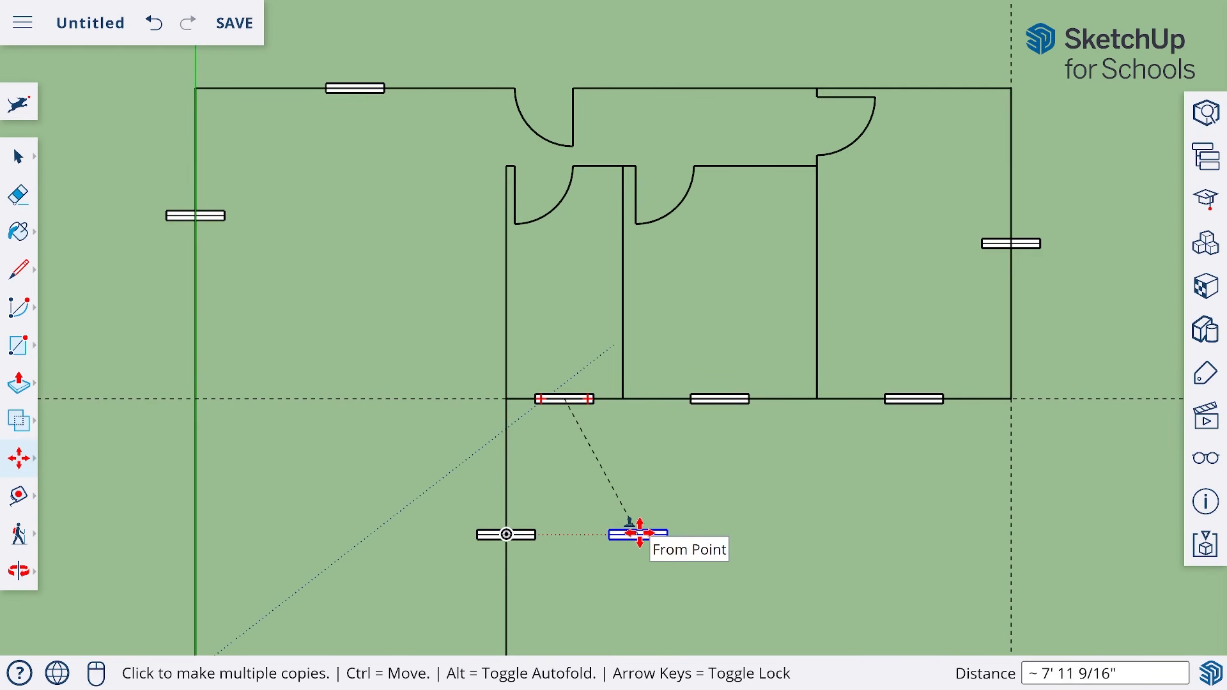
pyautogui.press('Escape')
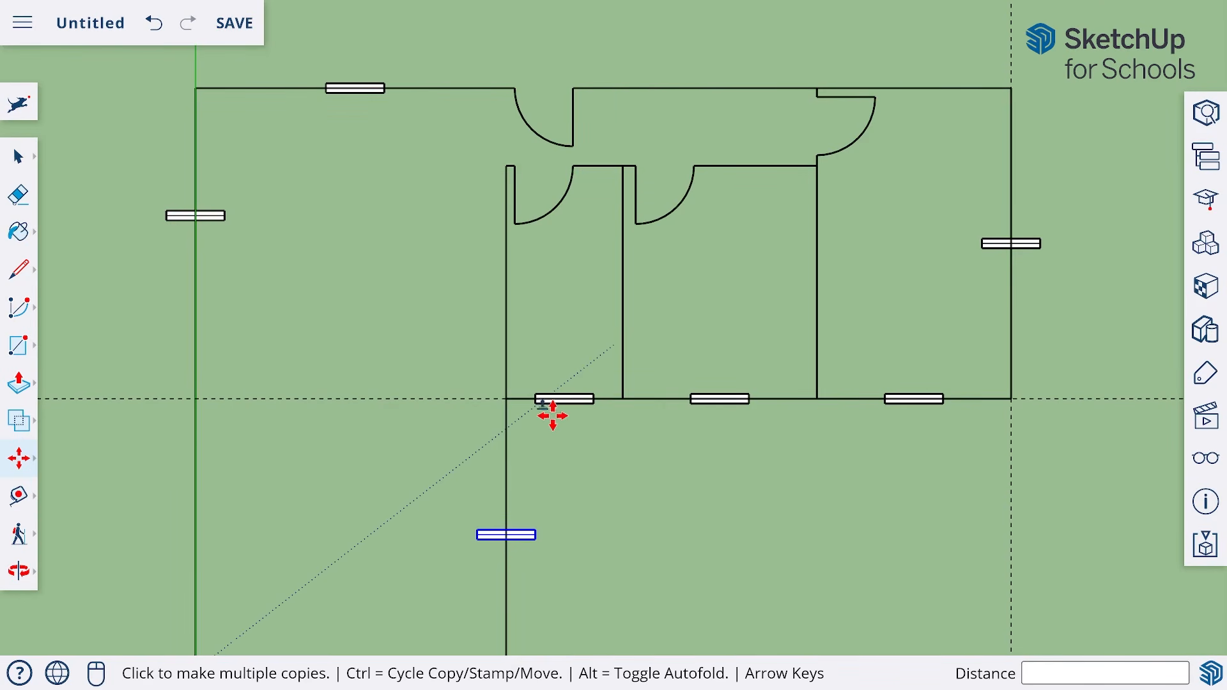
# Step: Place a vertical guide 24 inches inside the large left room's left wall
pyautogui.click(19, 570)
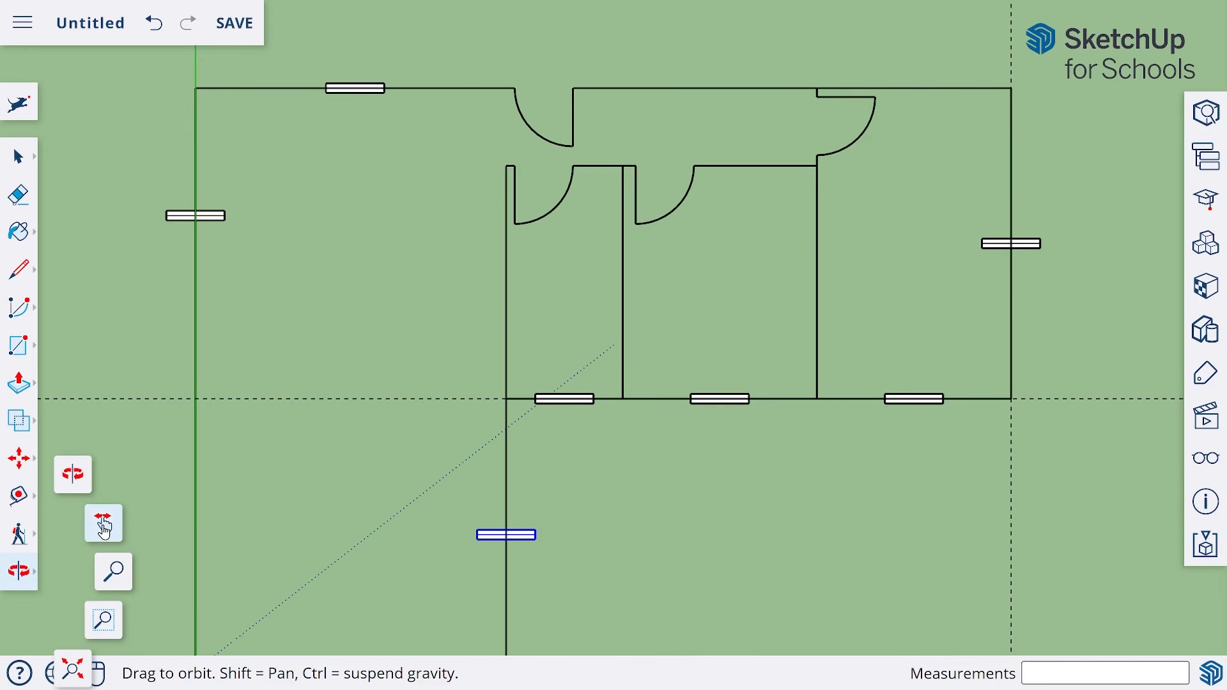
pyautogui.click(103, 527)
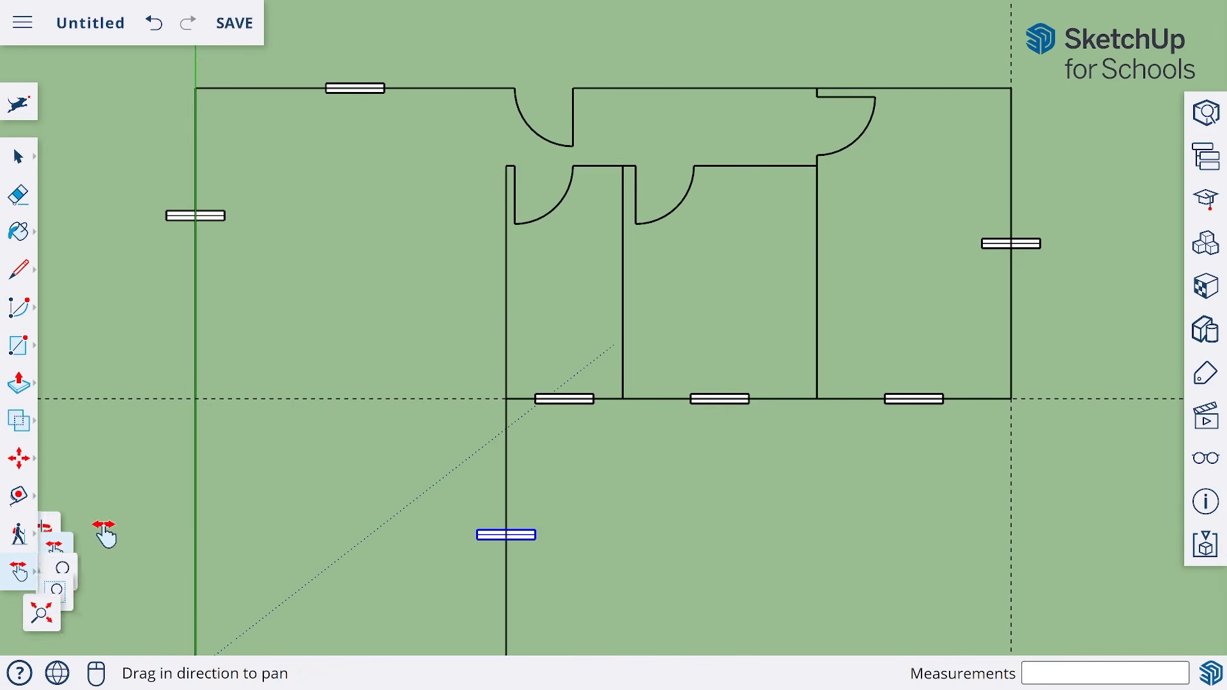
pyautogui.moveTo(359, 565)
pyautogui.mouseDown()
pyautogui.moveTo(422, 467)
pyautogui.moveTo(509, 412)
pyautogui.moveTo(574, 448)
pyautogui.mouseUp()
pyautogui.scroll(4, 524, 550)
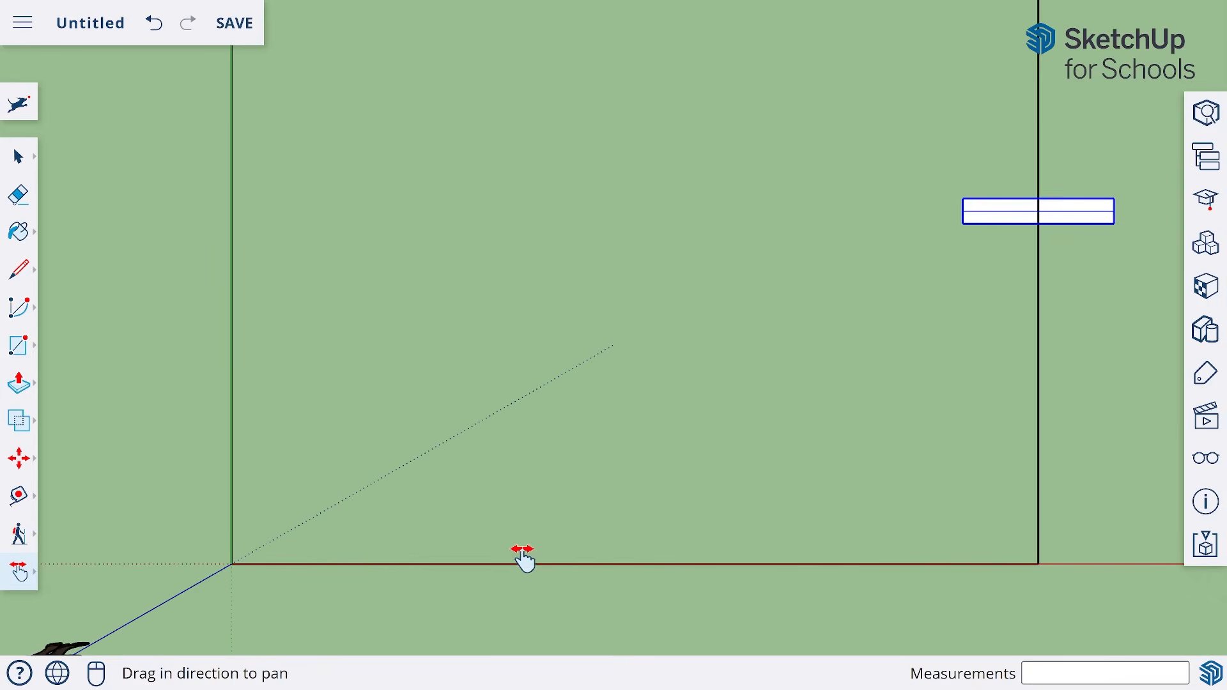
pyautogui.press('space')
pyautogui.click(595, 568)
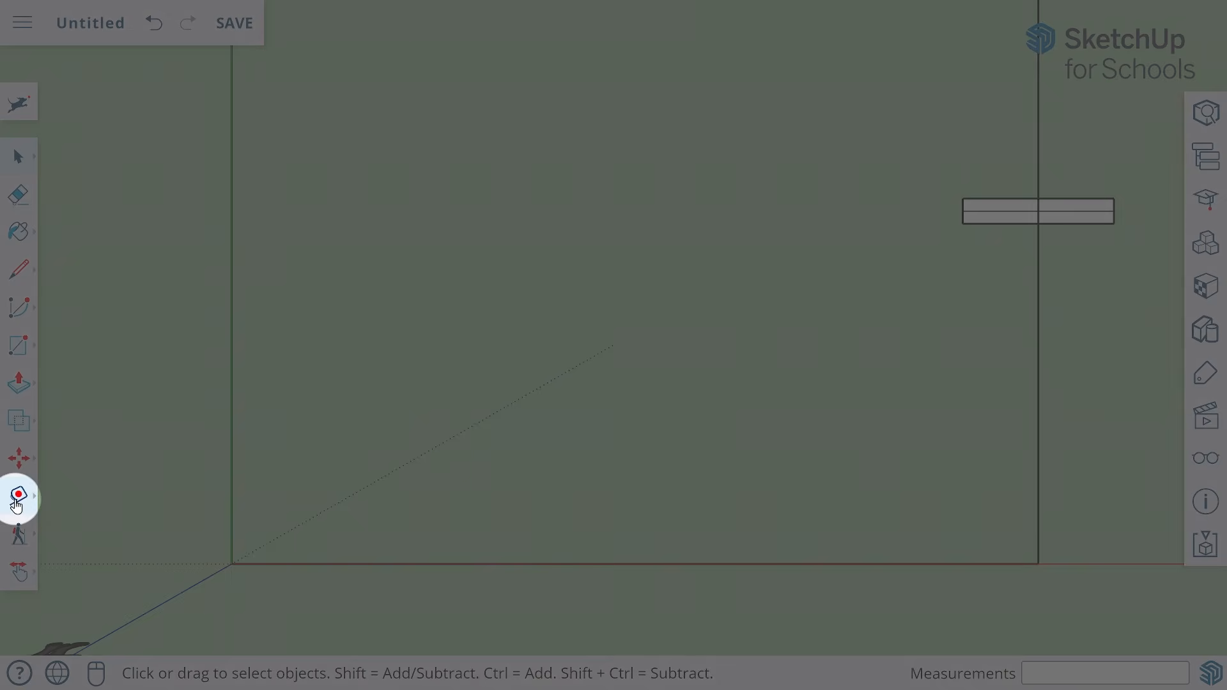
pyautogui.click(17, 505)
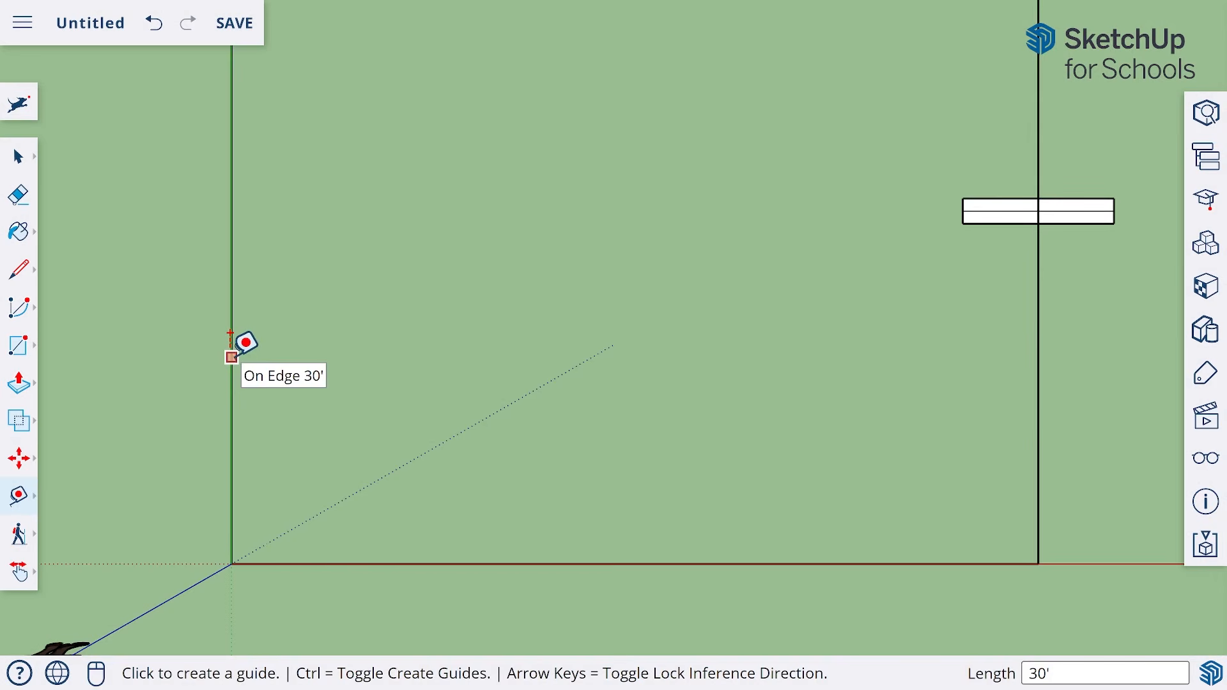
pyautogui.click(232, 357)
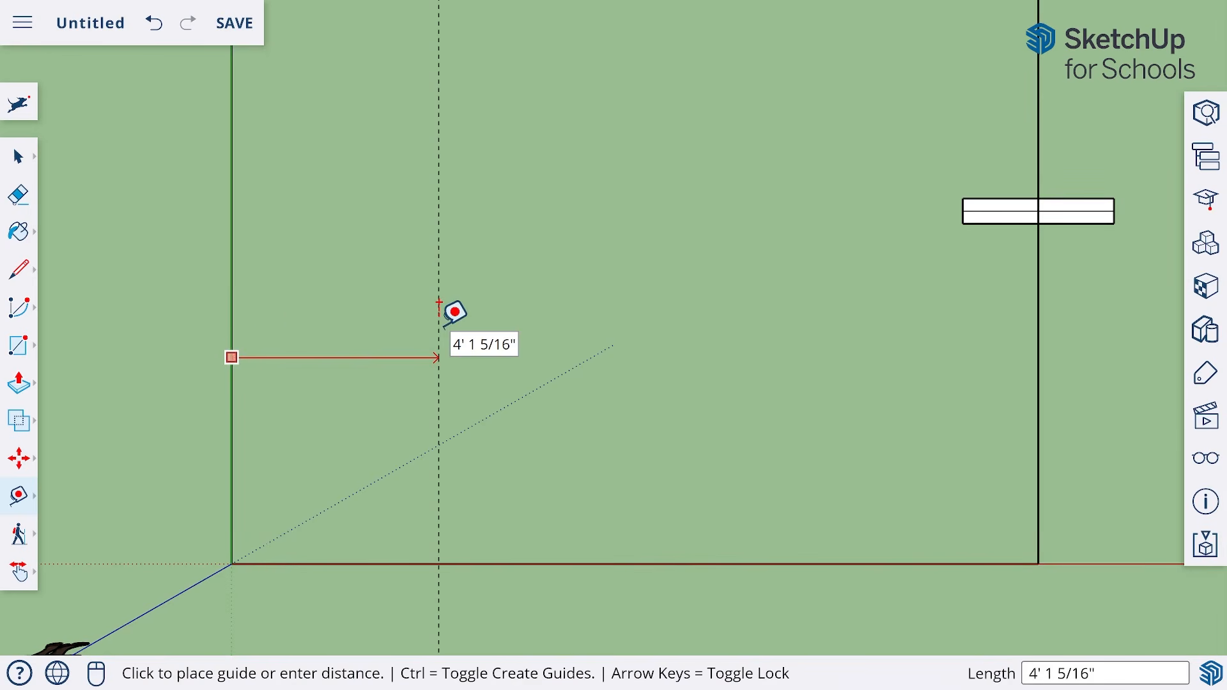
pyautogui.write('24')
pyautogui.press('Return')
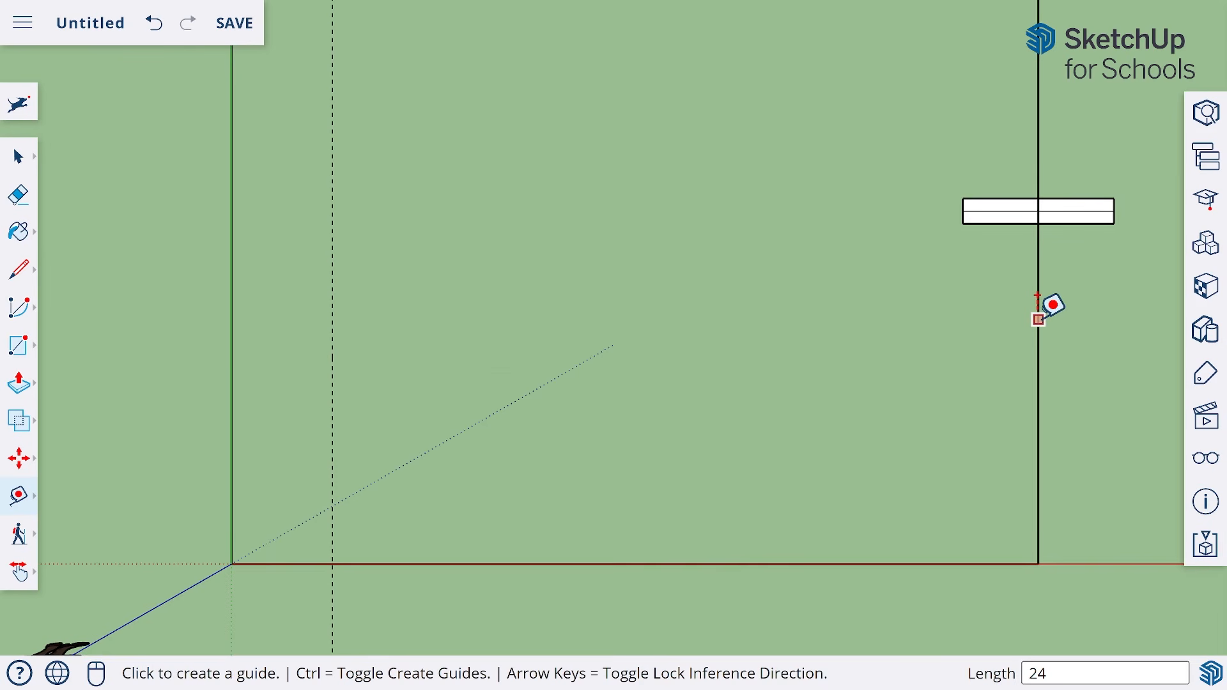
# Step: Place a second vertical guide 24 inches inside the large left room's right wall
pyautogui.click(1038, 319)
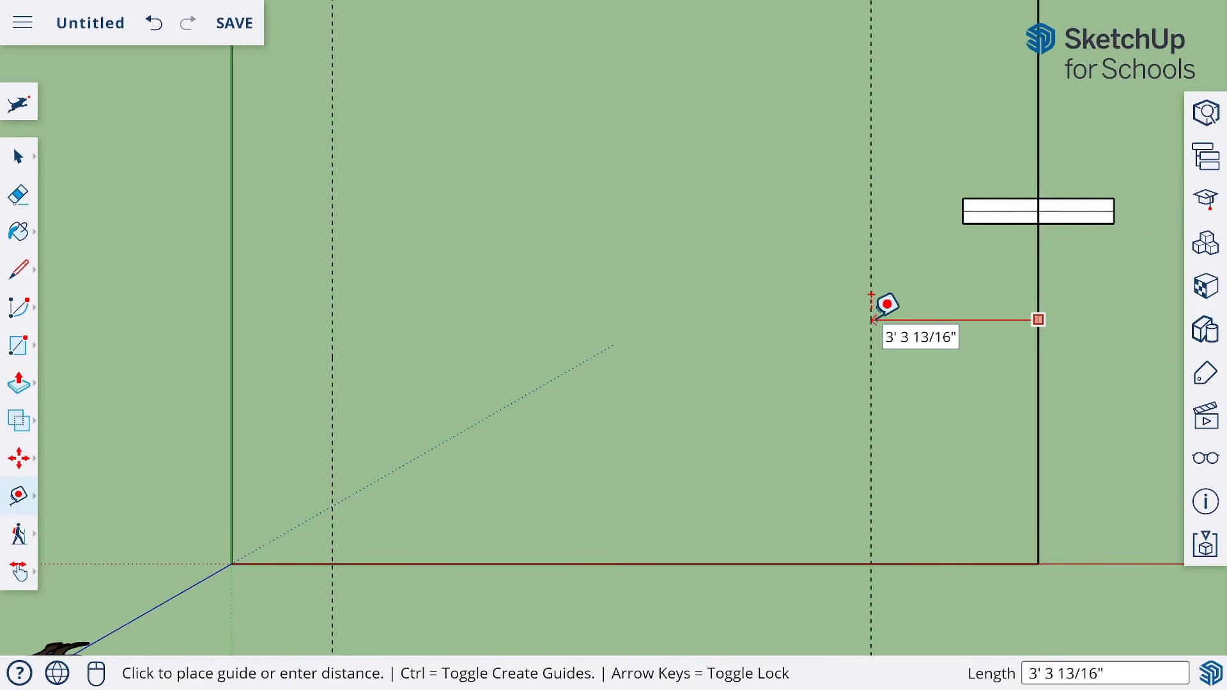
pyautogui.write('24')
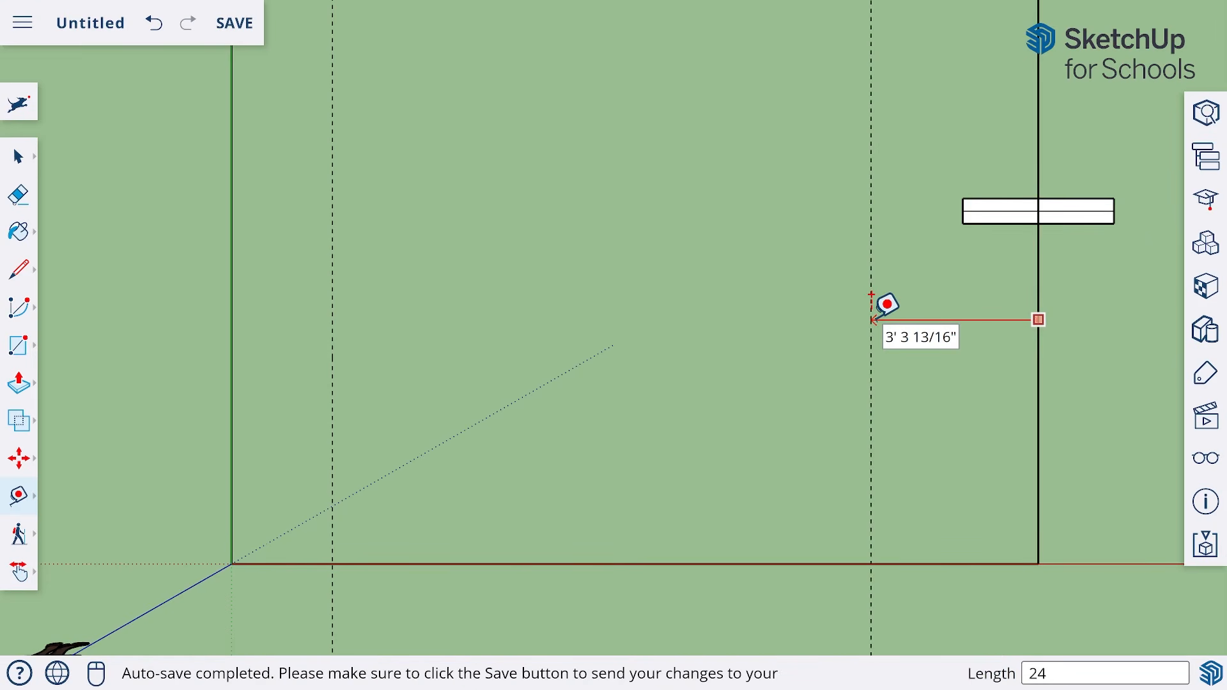
pyautogui.press('Return')
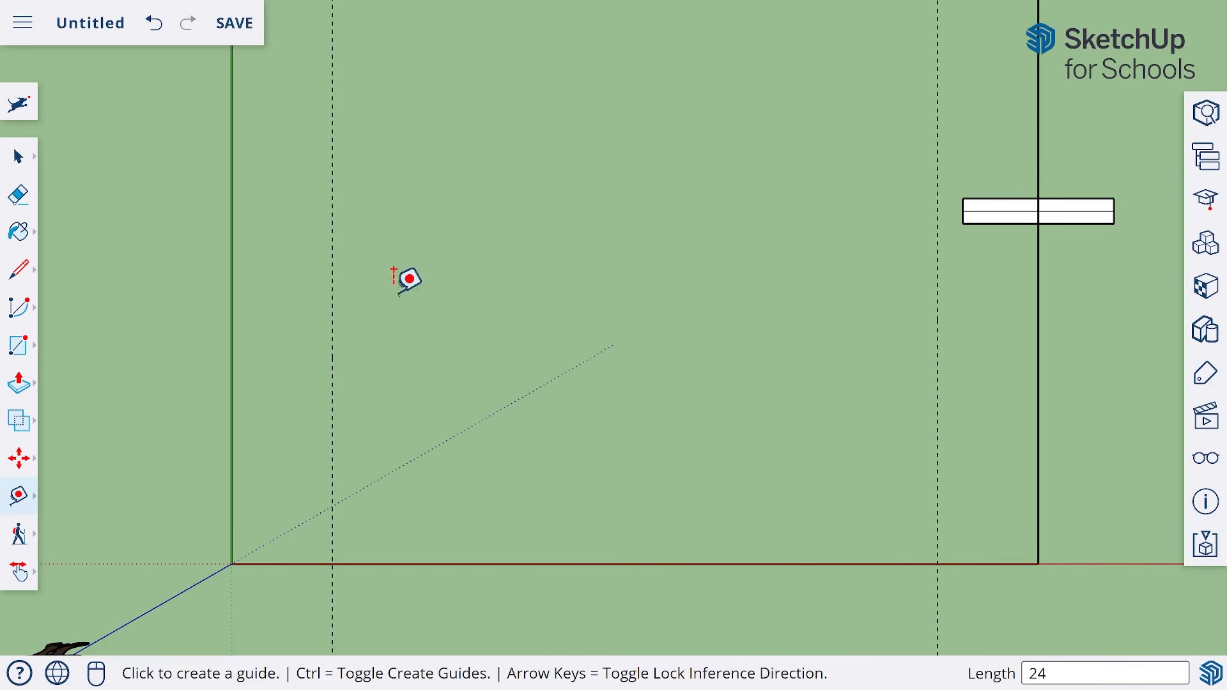
# Step: Copy the Window from the large room's lower right wall, placing its left centerline endpoint where the left guide meets the bottom wall
pyautogui.click(18, 164)
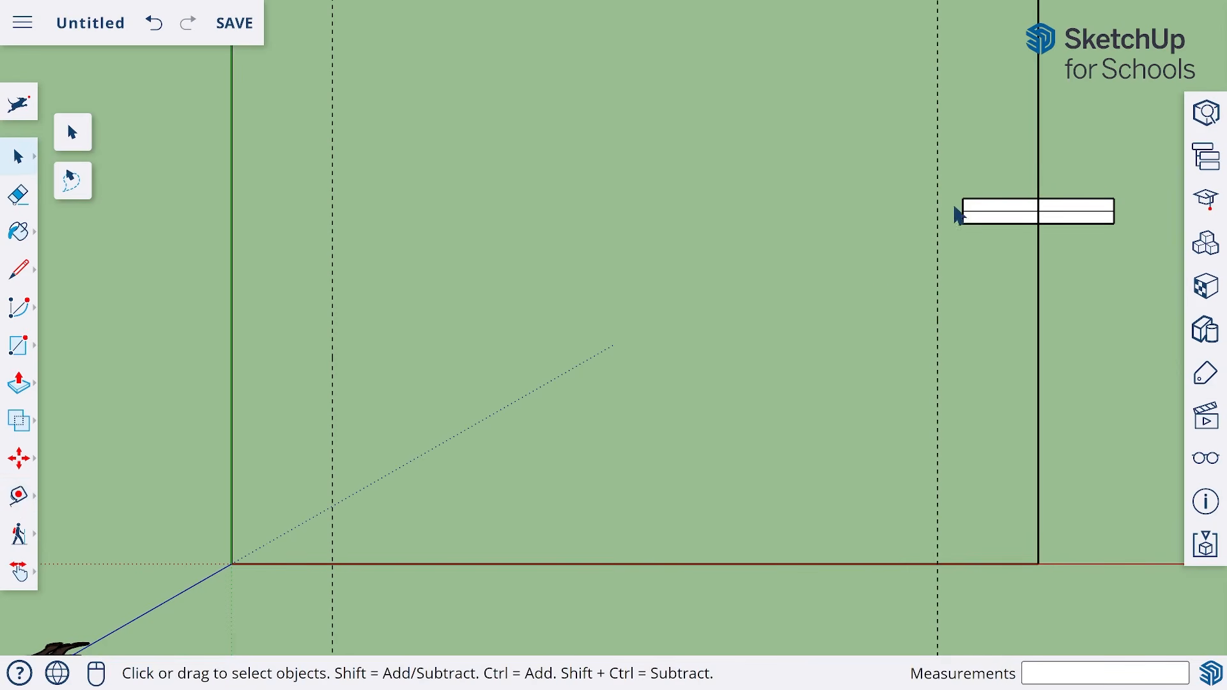
pyautogui.click(985, 218)
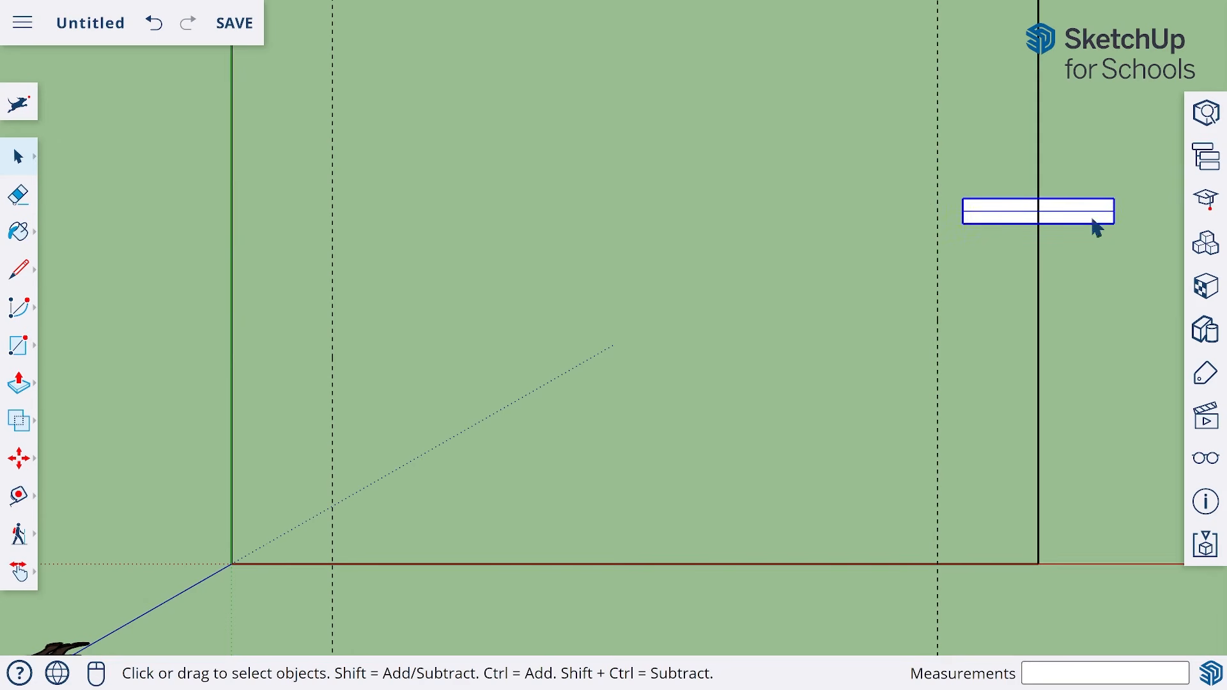
pyautogui.click(18, 458)
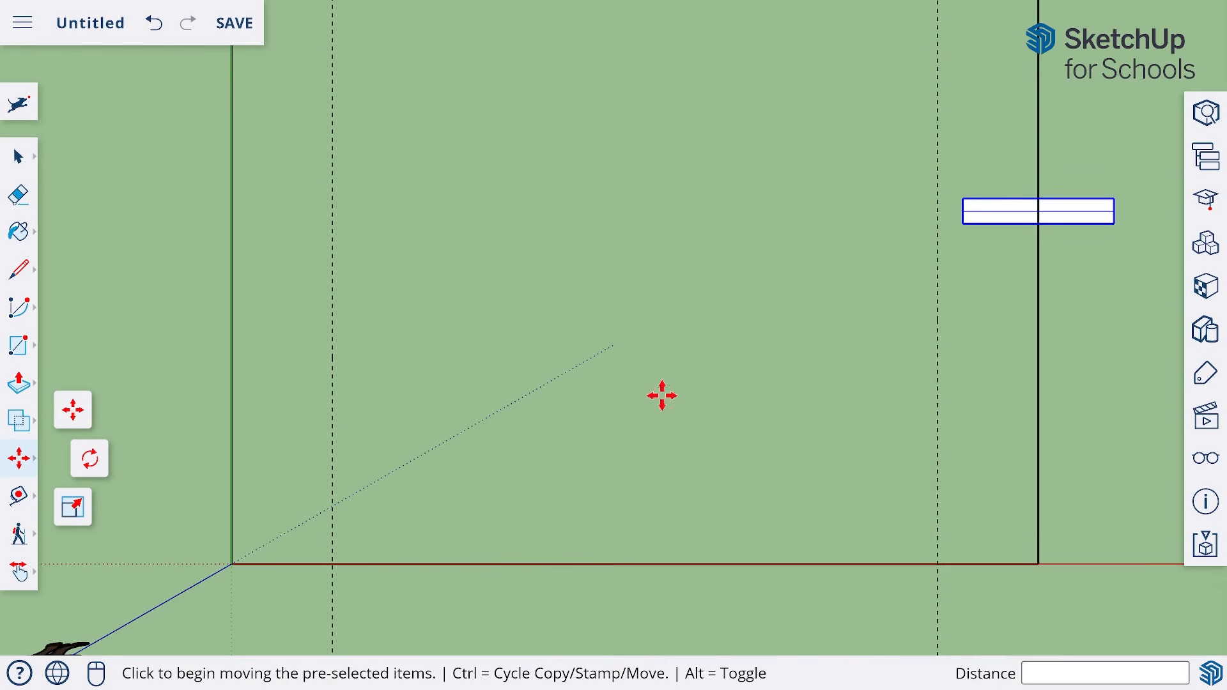
pyautogui.press('ctrl')
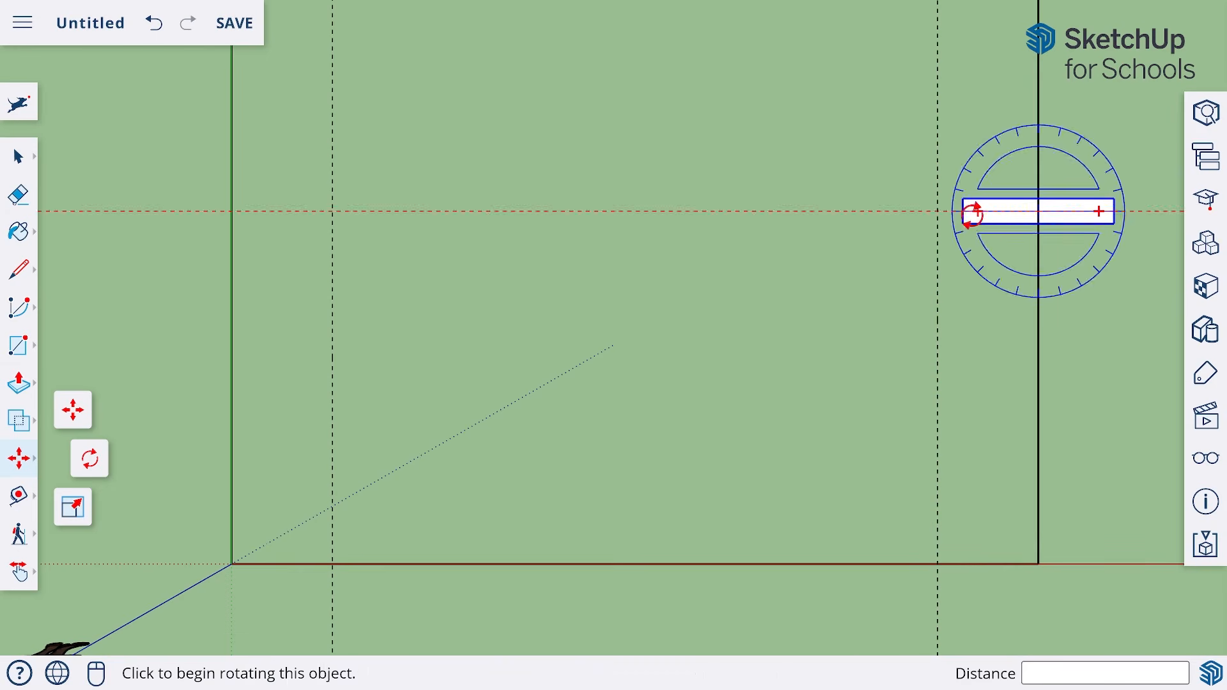
pyautogui.scroll(4, 965, 210)
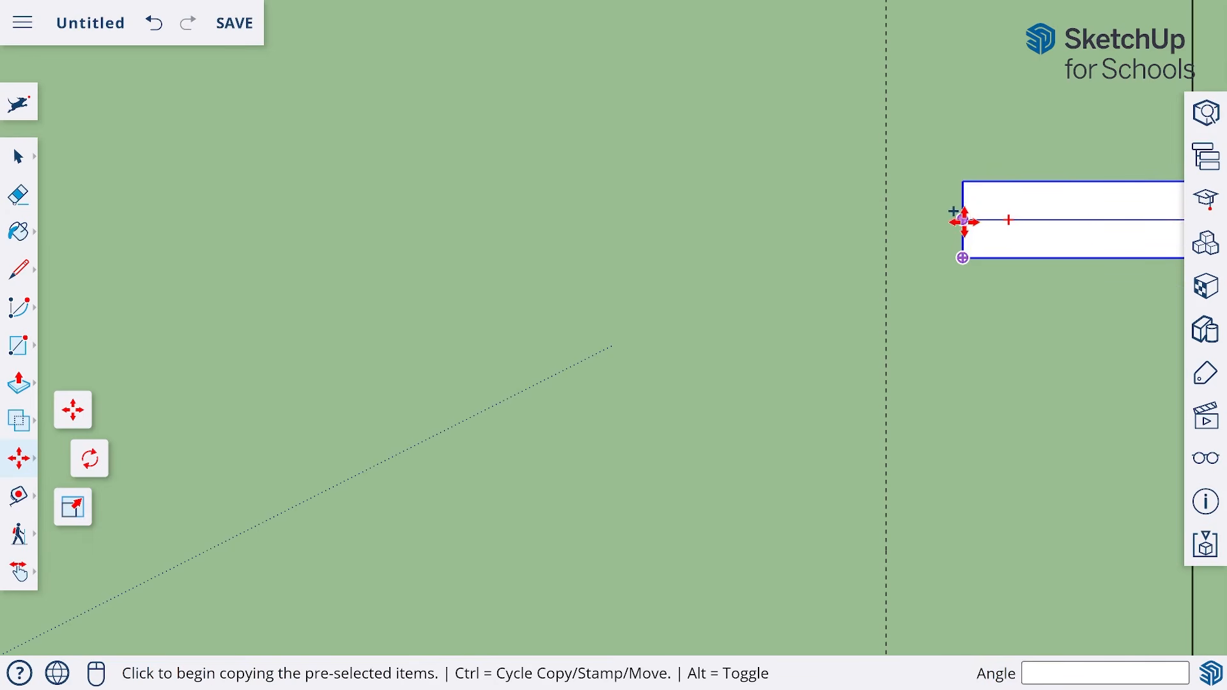
pyautogui.scroll(-1, 964, 221)
pyautogui.click(963, 221)
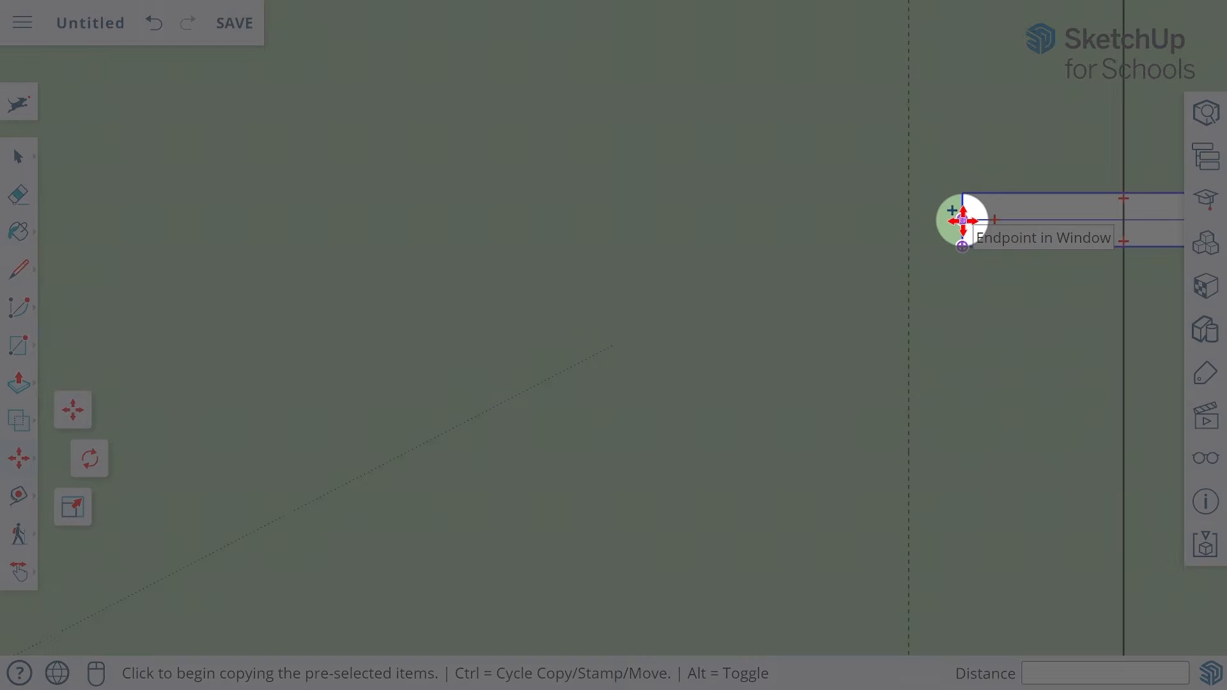
pyautogui.scroll(-3, 963, 220)
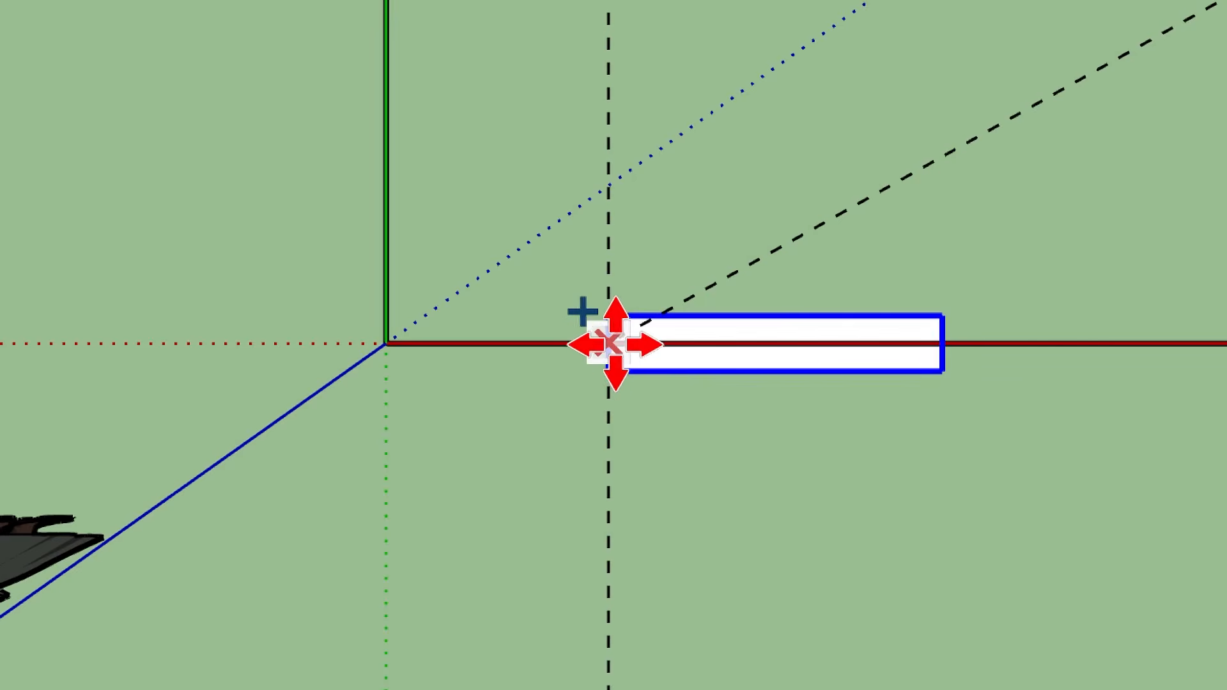
pyautogui.click(608, 343)
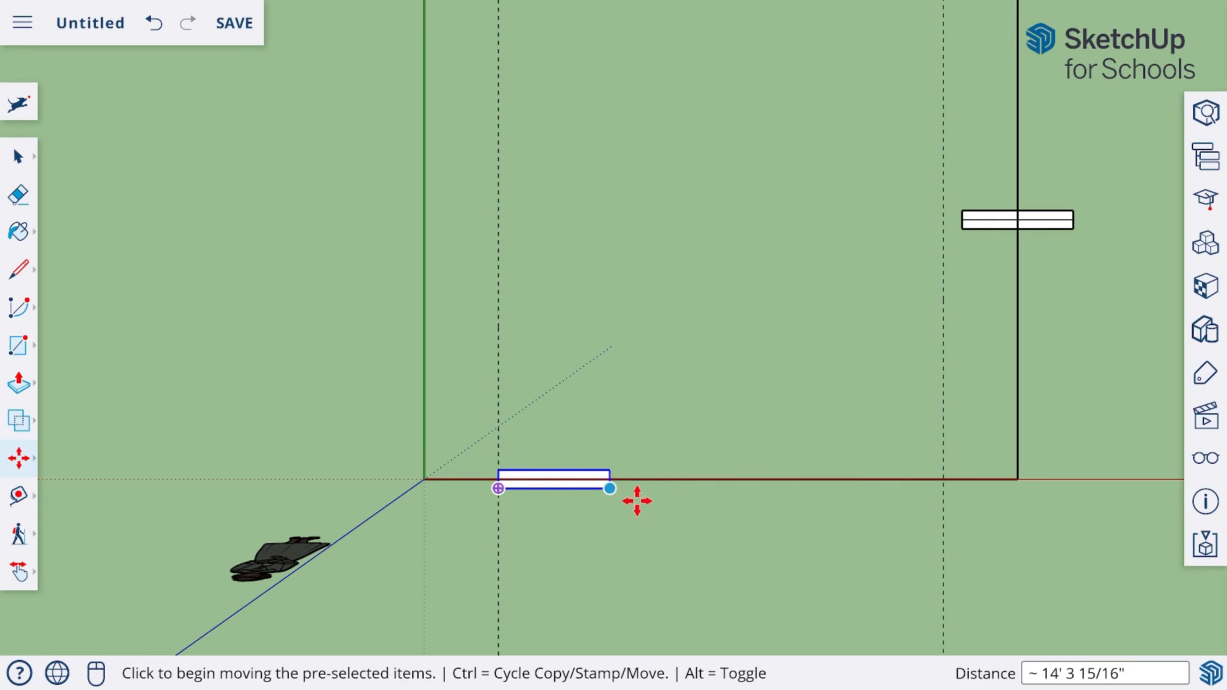
# Step: Copy the bottom-wall Window along that wall so its right centerline endpoint meets the right guide
pyautogui.press('ctrl')
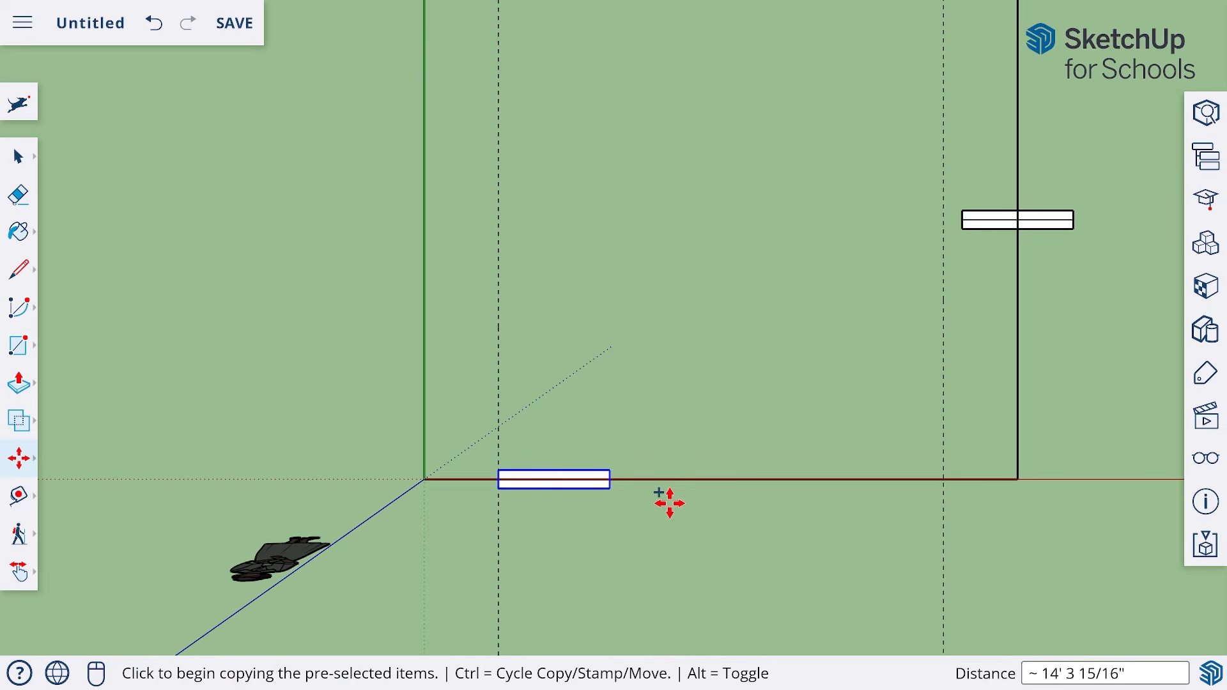
pyautogui.scroll(2, 665, 501)
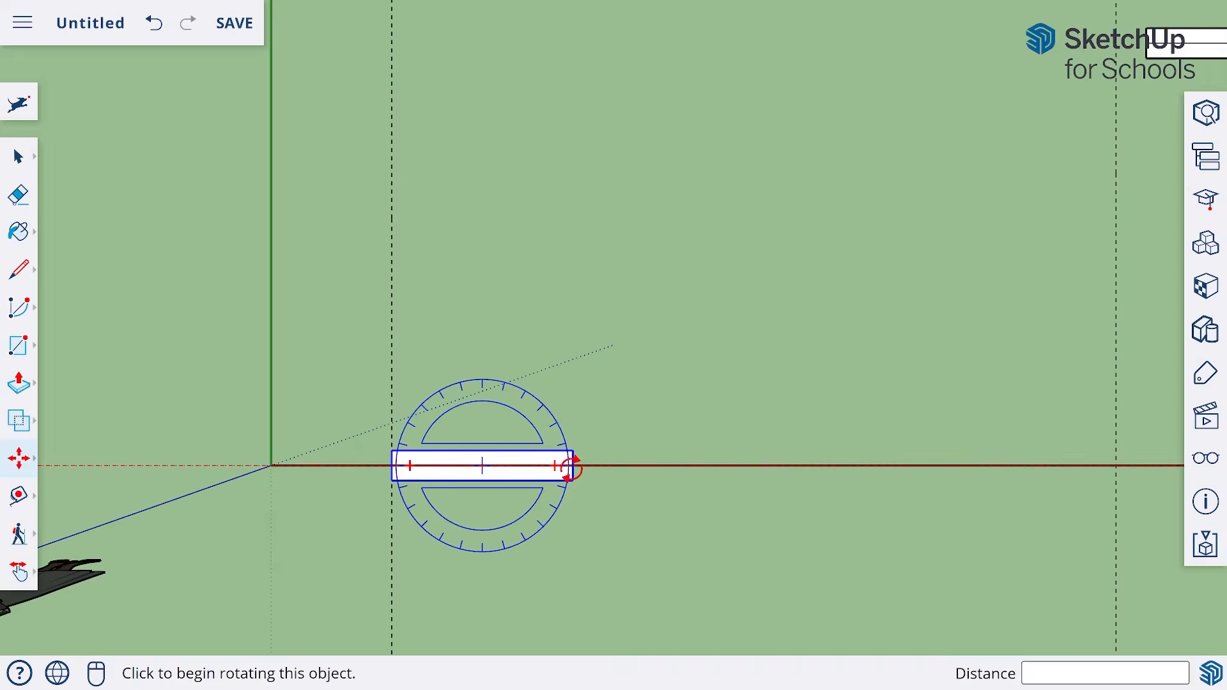
pyautogui.scroll(5, 571, 469)
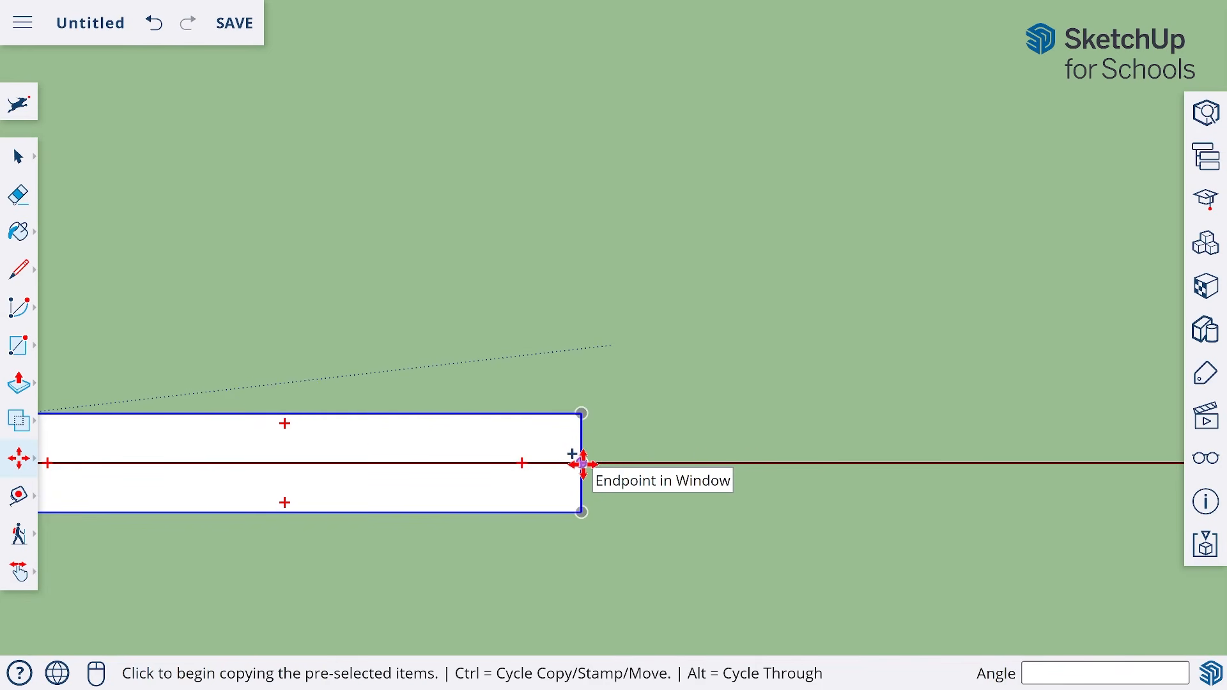
pyautogui.click(582, 462)
pyautogui.scroll(-8, 582, 463)
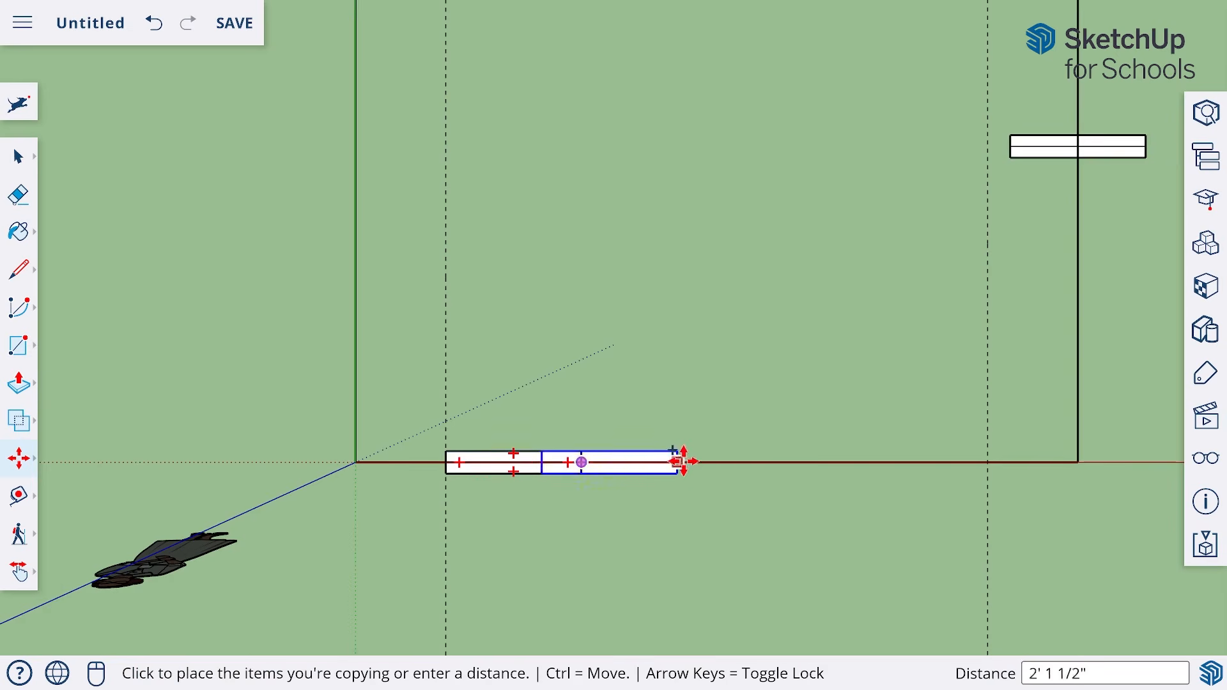
pyautogui.scroll(5, 989, 460)
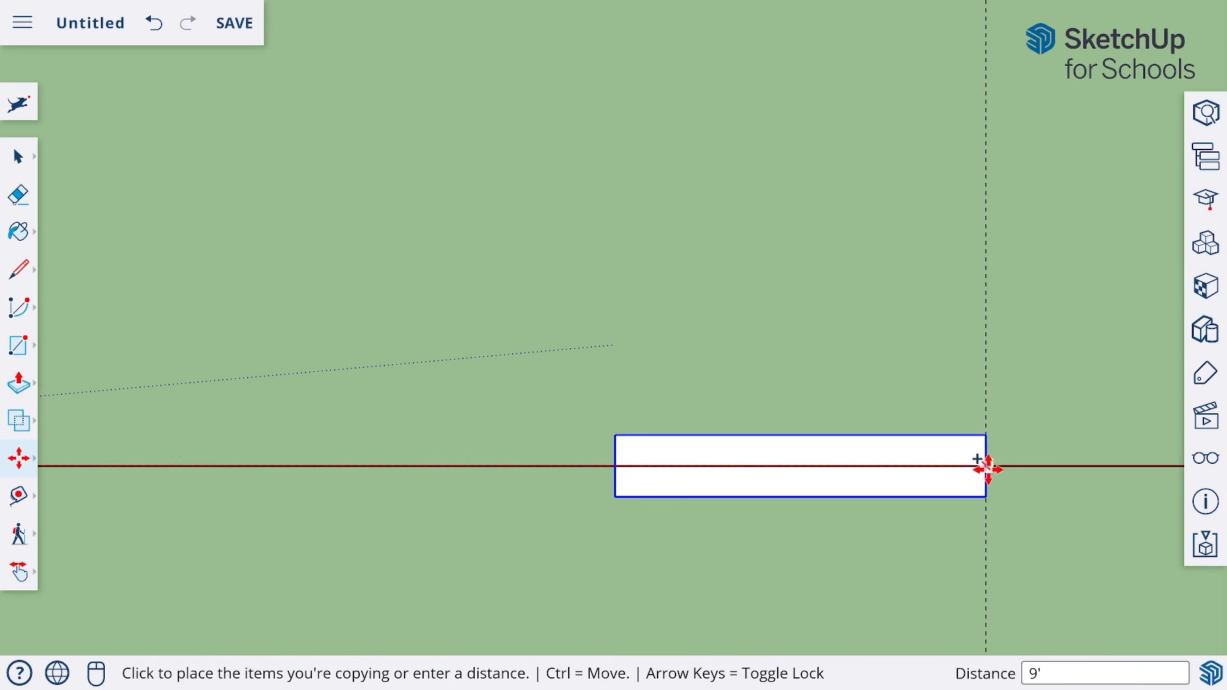
pyautogui.click(987, 465)
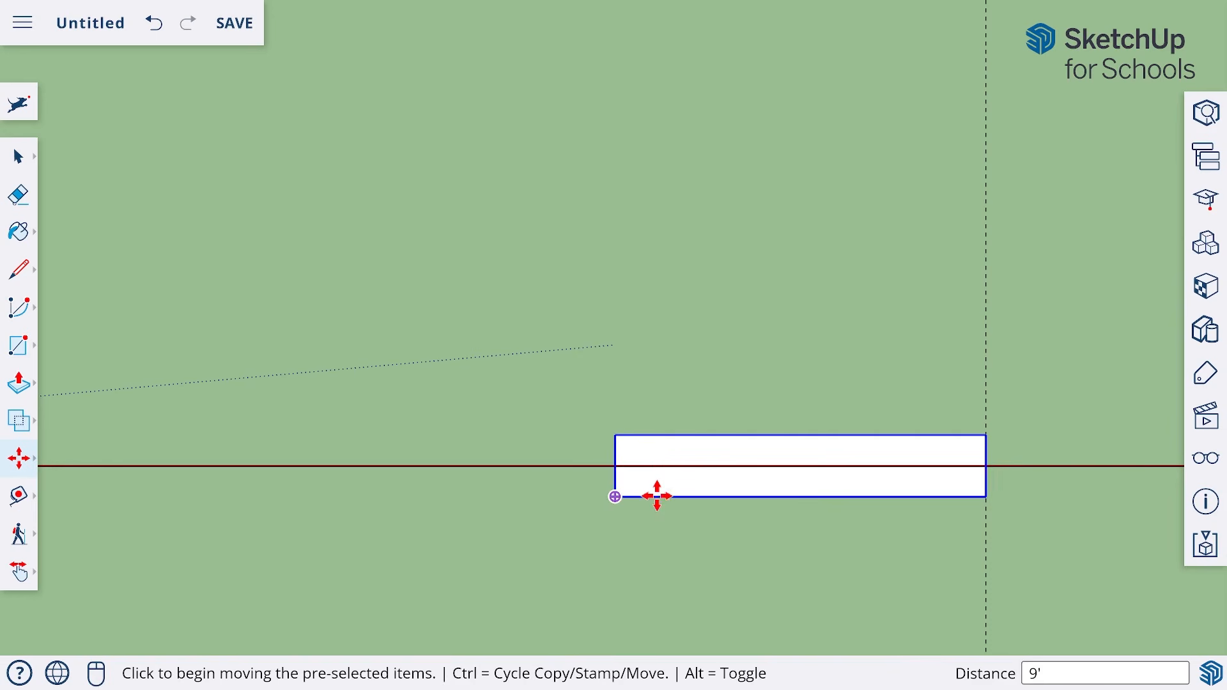
pyautogui.click(21, 573)
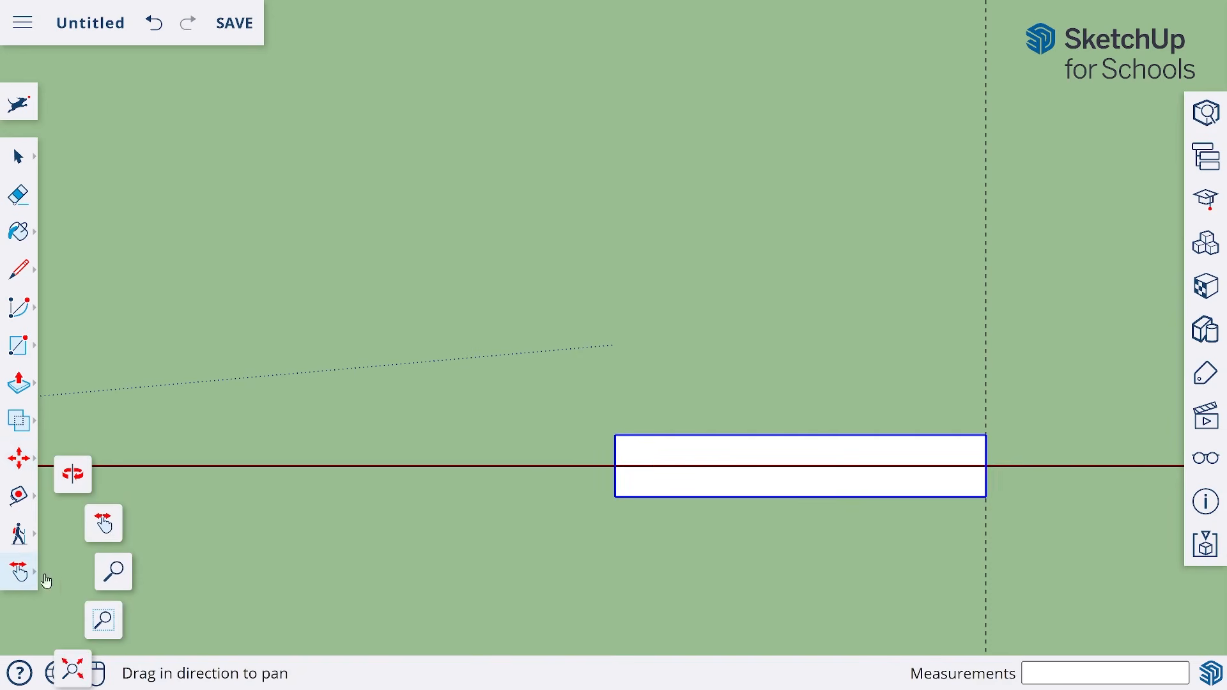
pyautogui.click(72, 670)
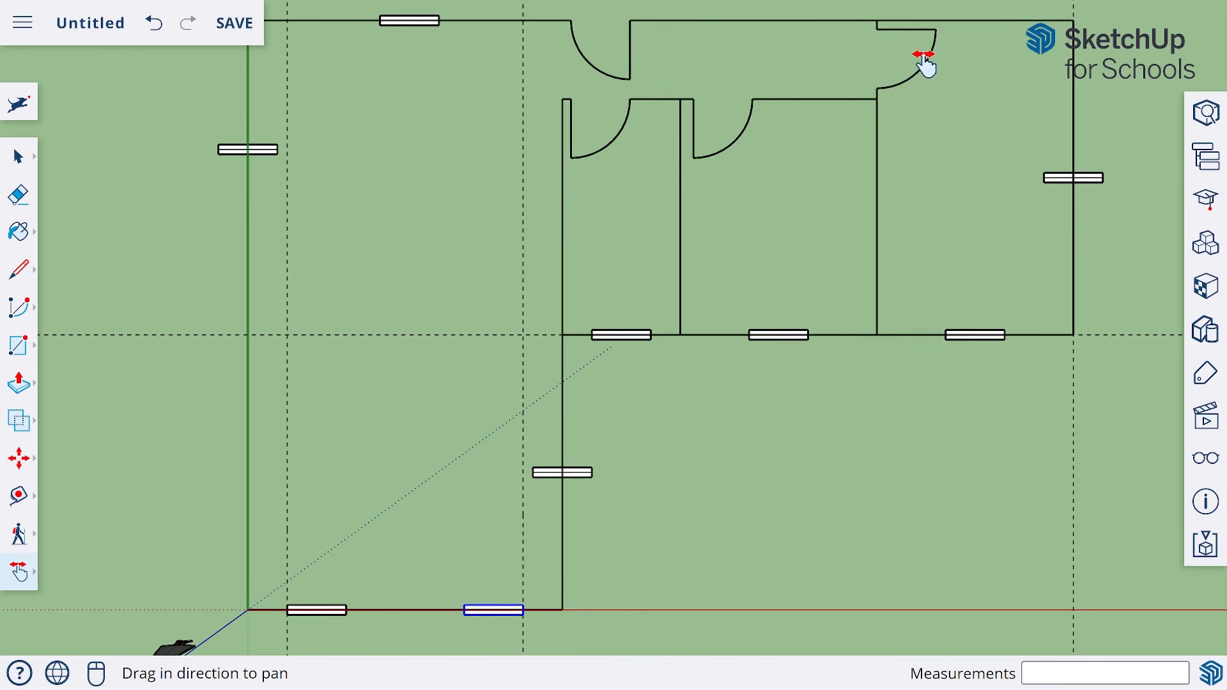
pyautogui.click(17, 159)
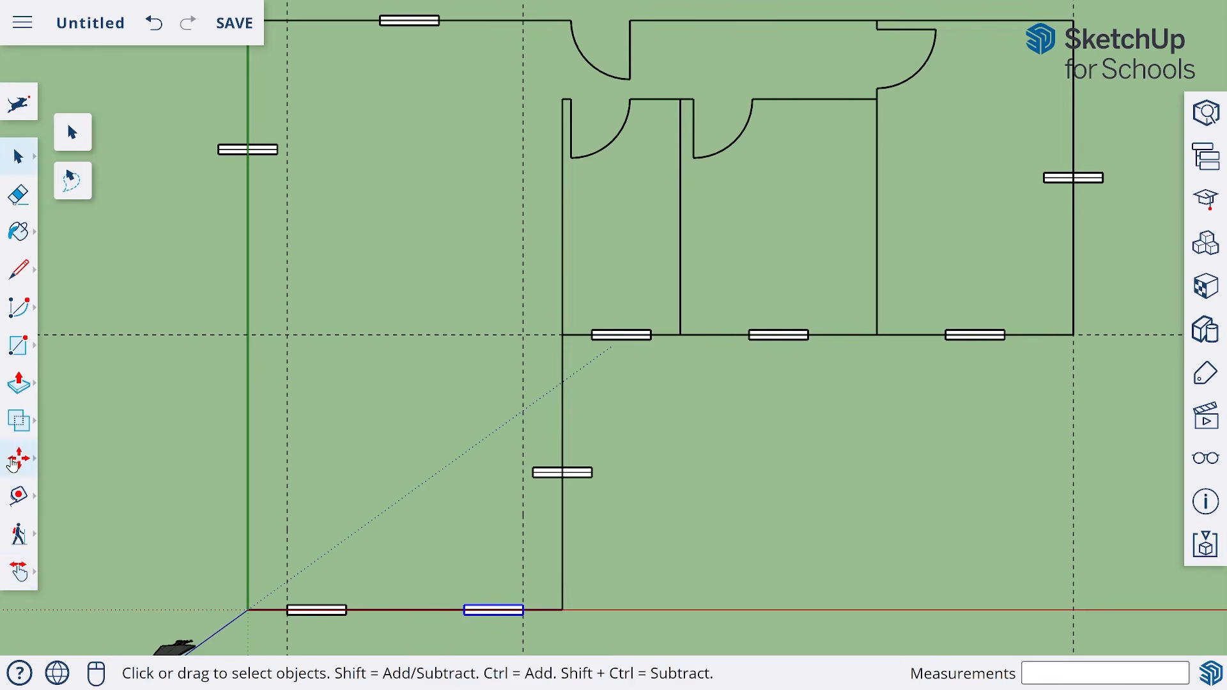
# Step: Rotate the window on the left room's lower right-hand wall 90 degrees so it lies along the wall
pyautogui.click(15, 460)
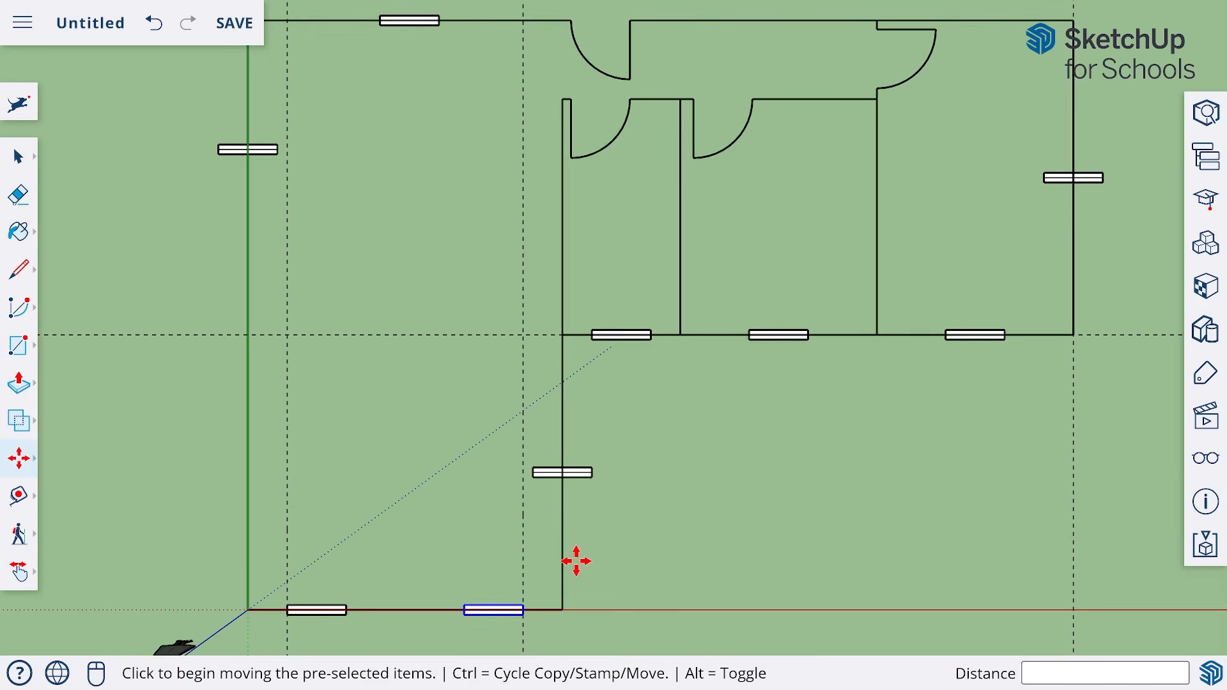
pyautogui.moveTo(515, 609)
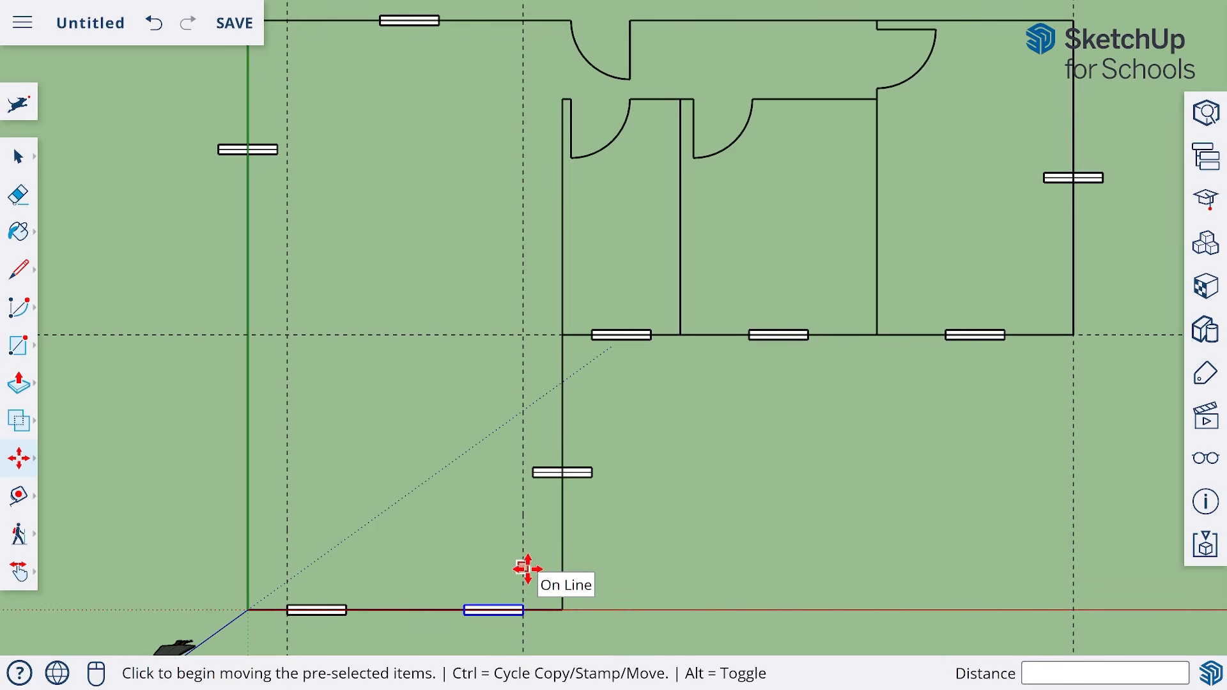
pyautogui.press('Escape')
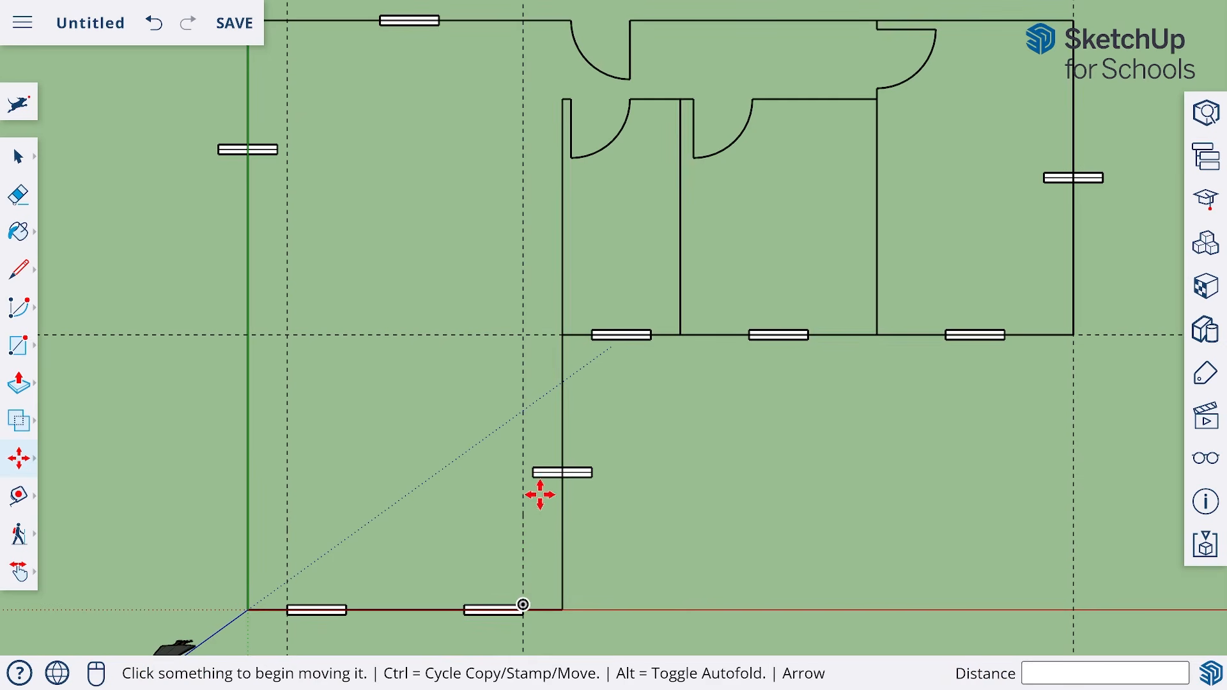
pyautogui.moveTo(540, 473)
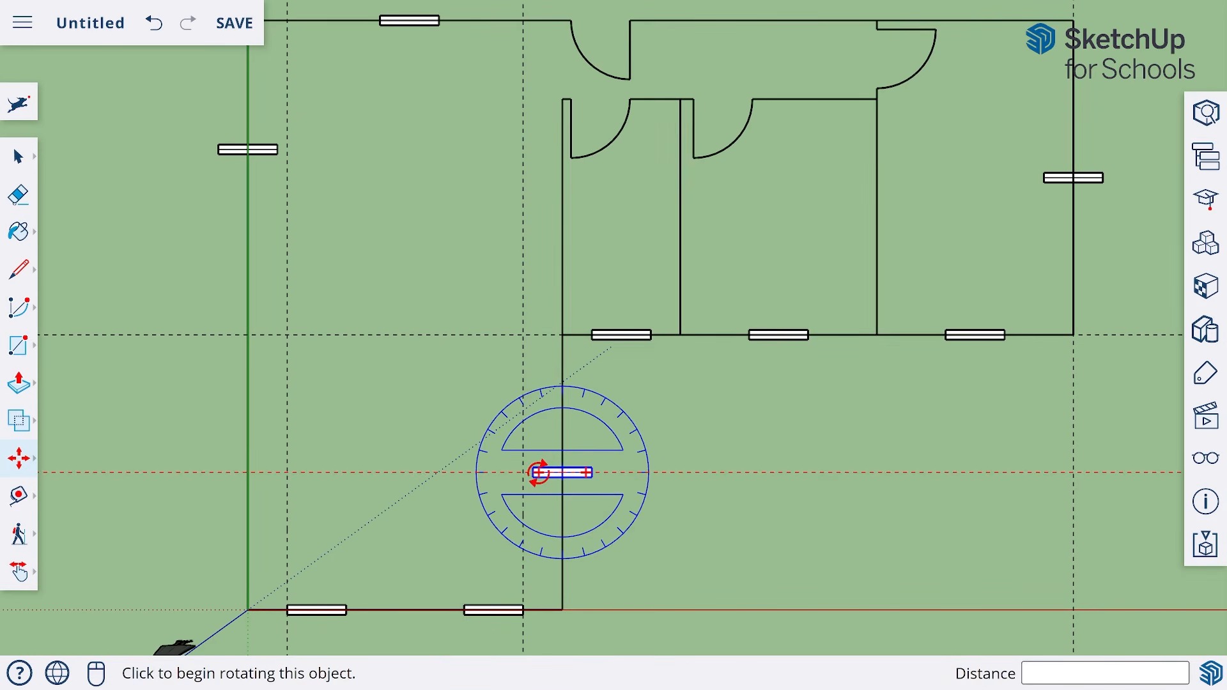
pyautogui.click(540, 473)
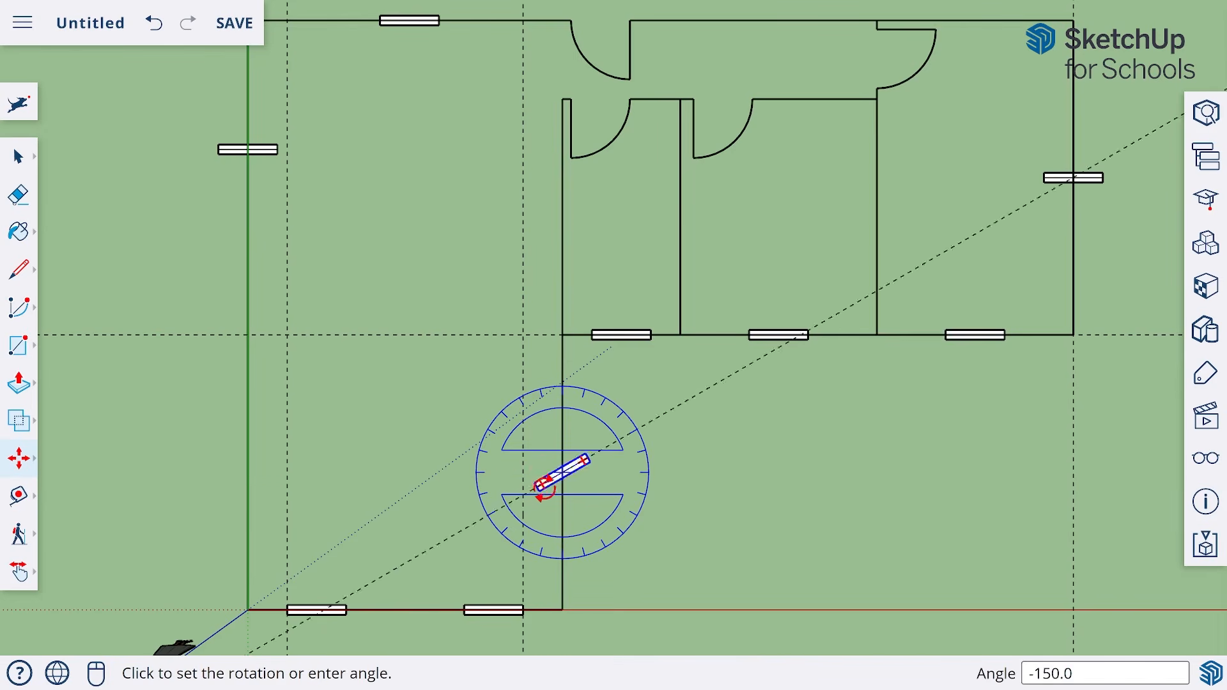
pyautogui.click(562, 510)
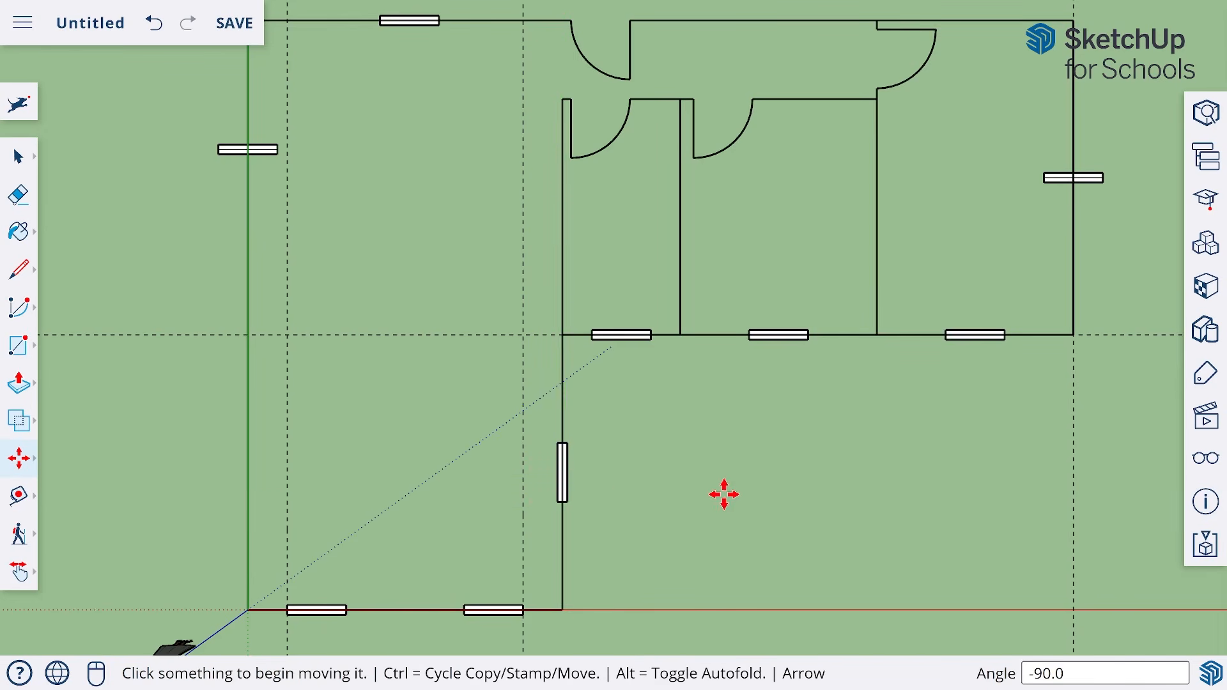
# Step: Rotate the windows on the plan's far-right and far-left exterior walls 90 degrees so each lies along its wall
pyautogui.moveTo(1049, 186)
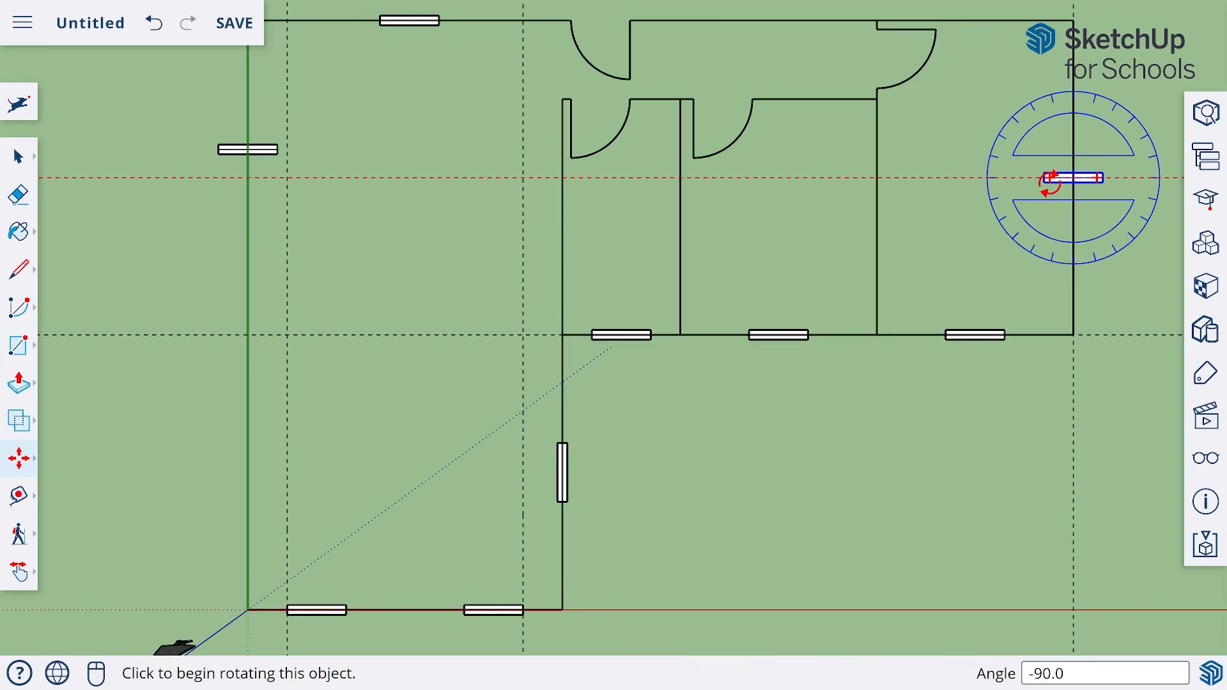
pyautogui.click(1049, 179)
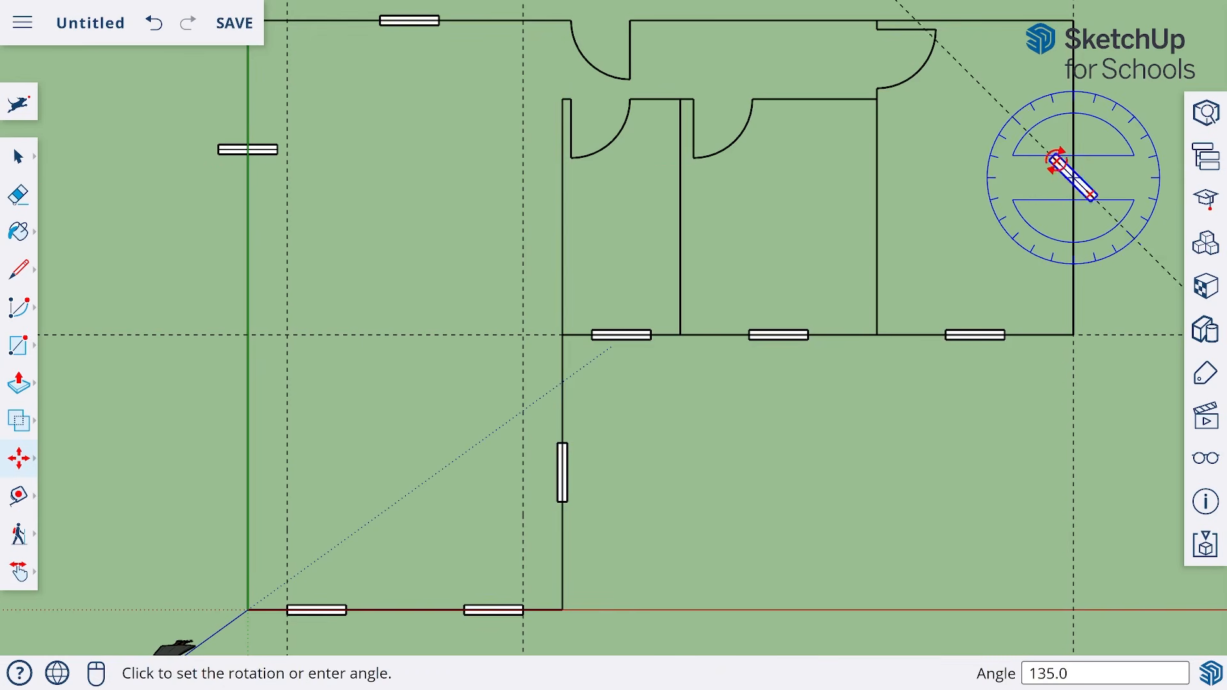
pyautogui.click(1074, 132)
pyautogui.moveTo(271, 148)
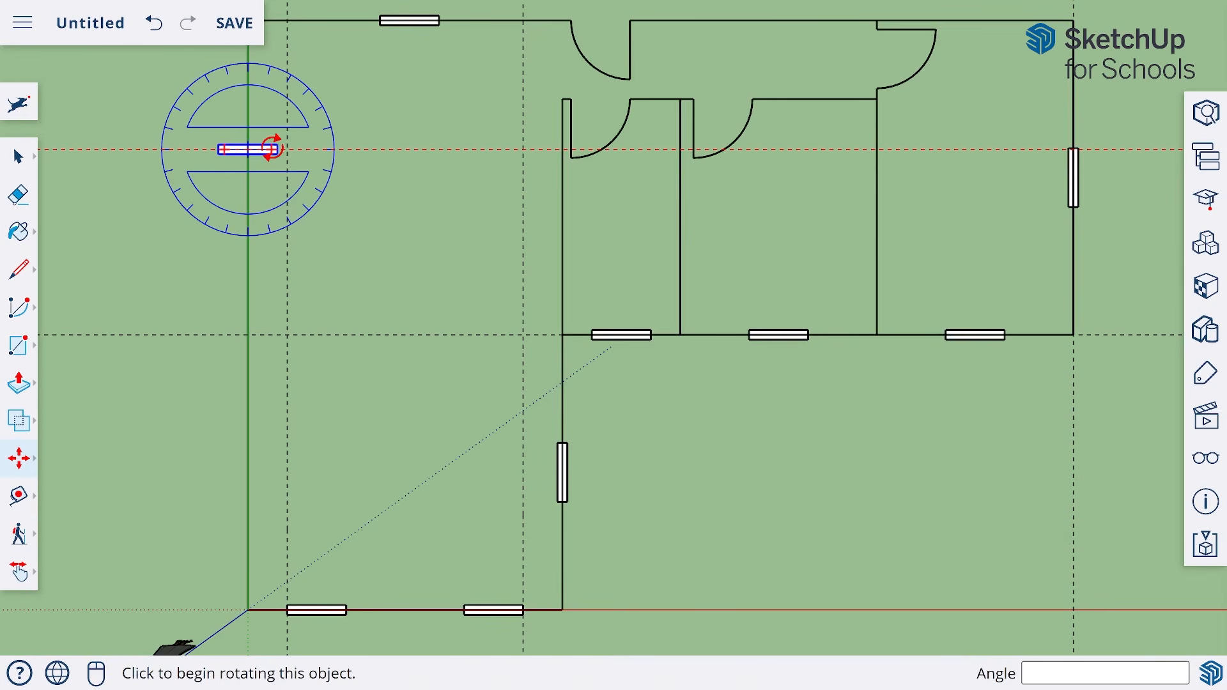
pyautogui.click(272, 147)
pyautogui.click(249, 202)
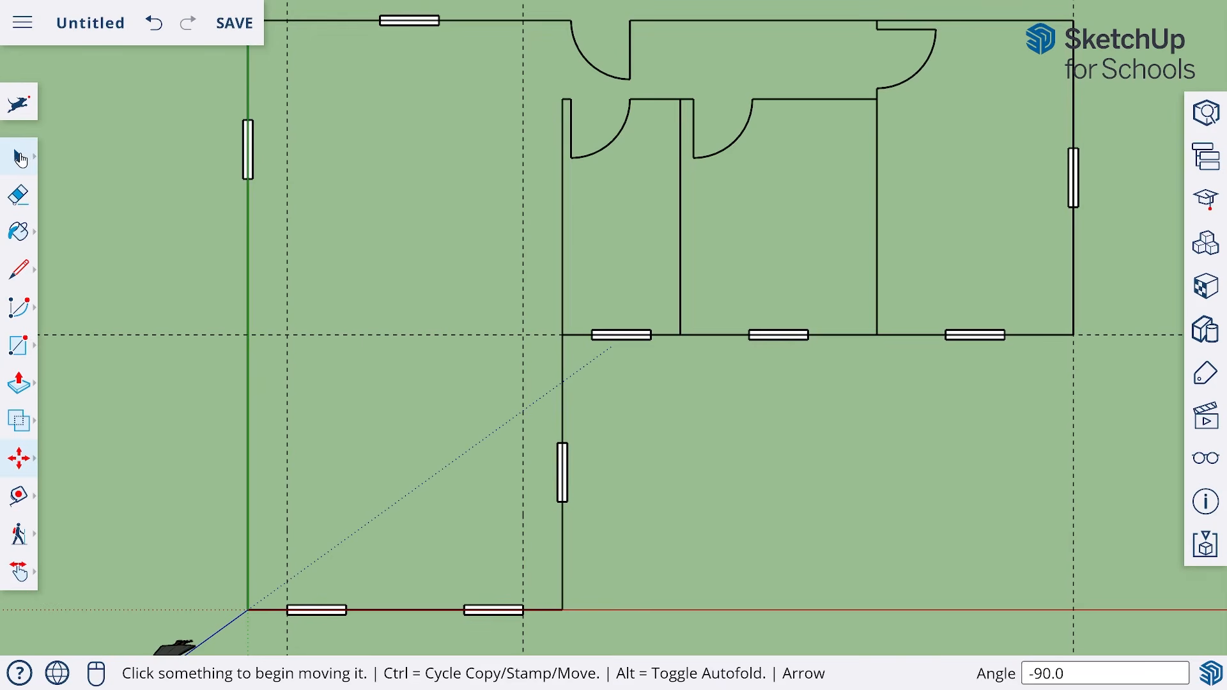
# Step: Scale the window on the left room's lower right-hand wall about its center to a length of 8'
pyautogui.click(18, 156)
pyautogui.click(562, 471)
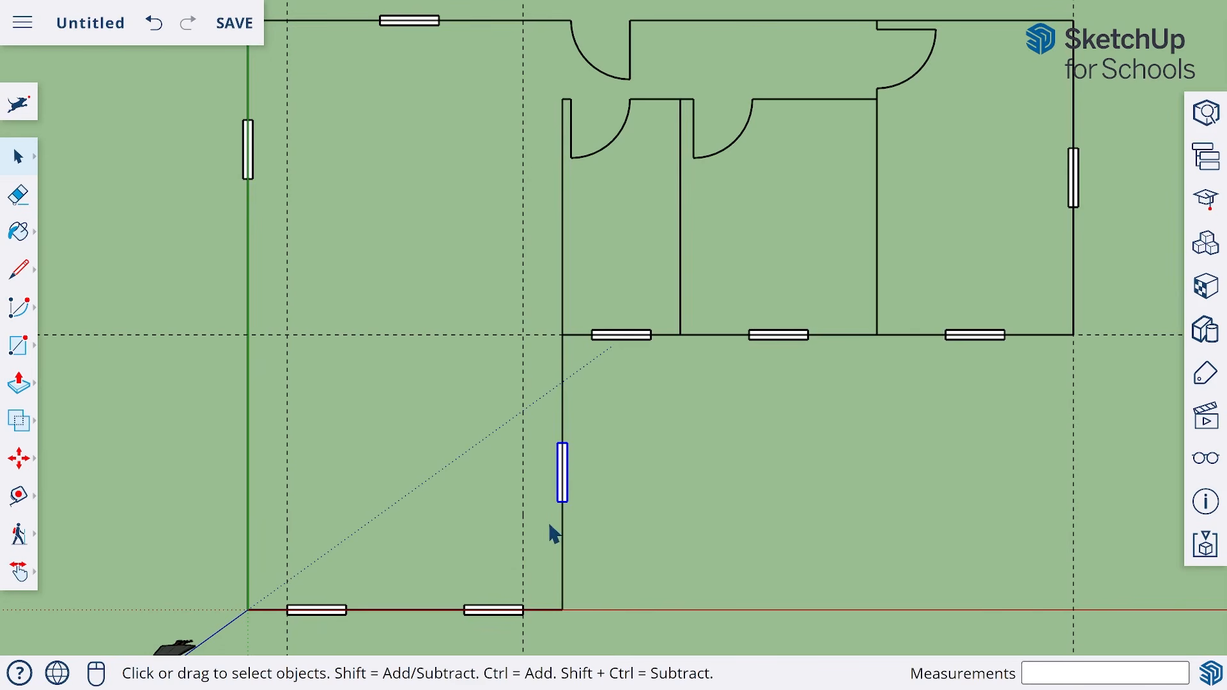
pyautogui.scroll(2, 553, 536)
pyautogui.moveTo(557, 553); pyautogui.dragTo(585, 528, button='middle')
pyautogui.press('m')
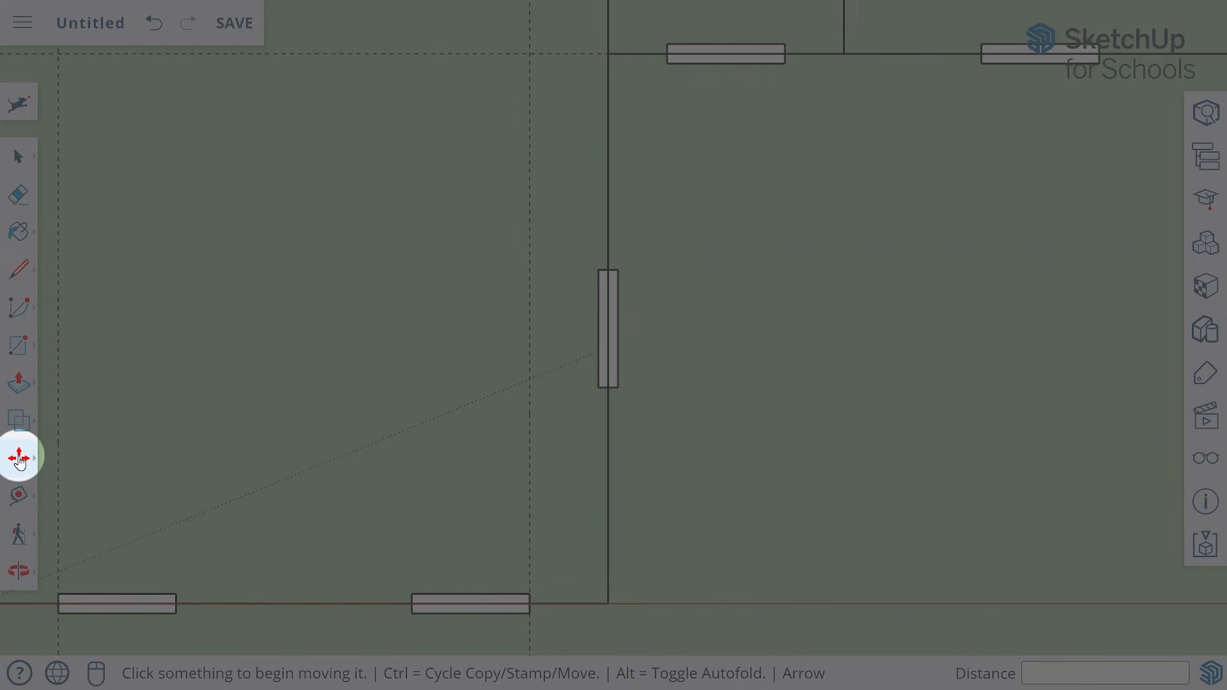
pyautogui.moveTo(19, 460)
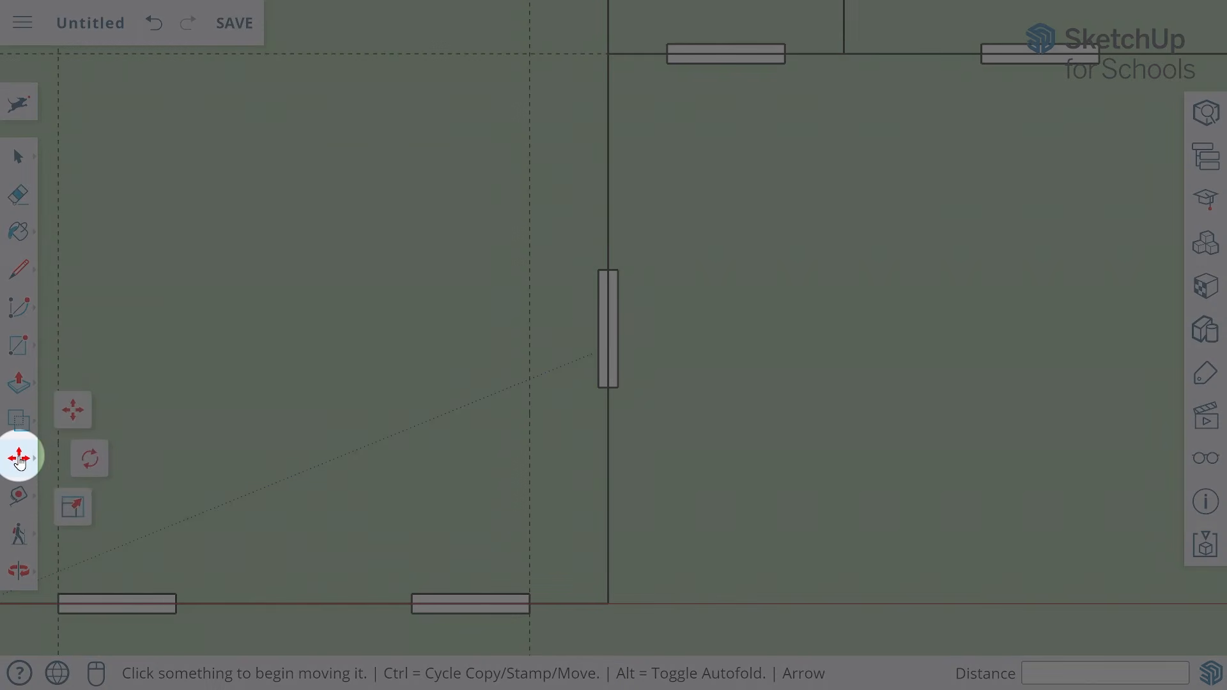
pyautogui.click(75, 509)
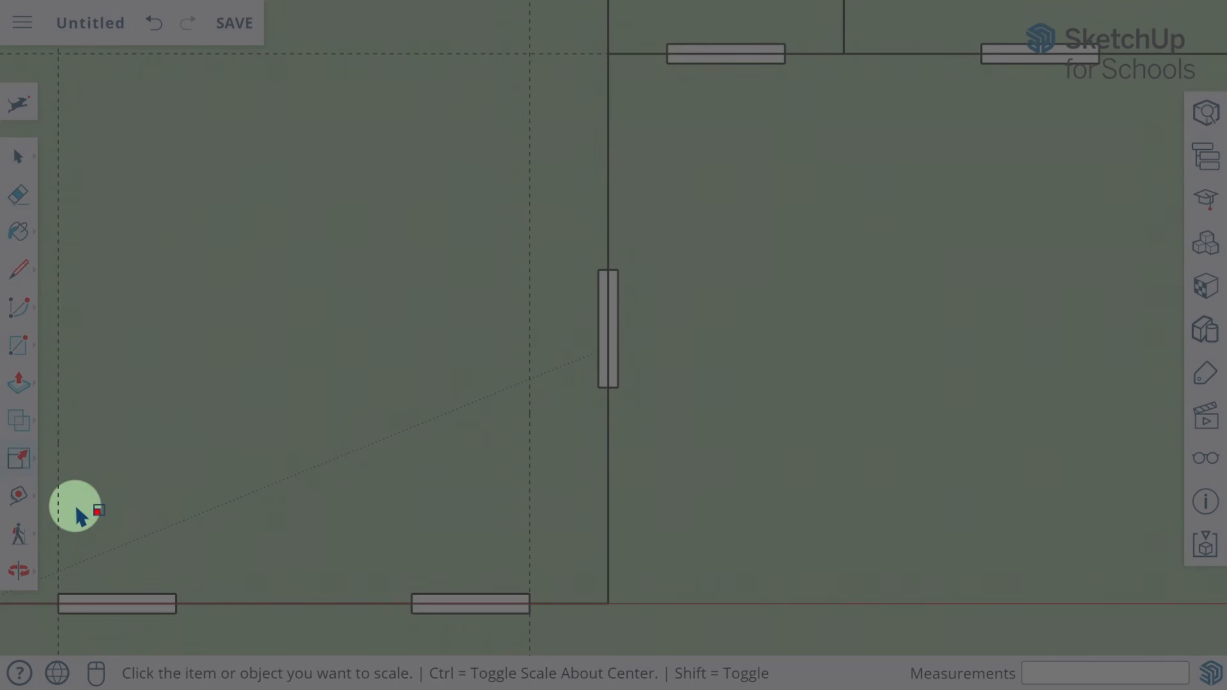
pyautogui.click(604, 307)
pyautogui.press('space')
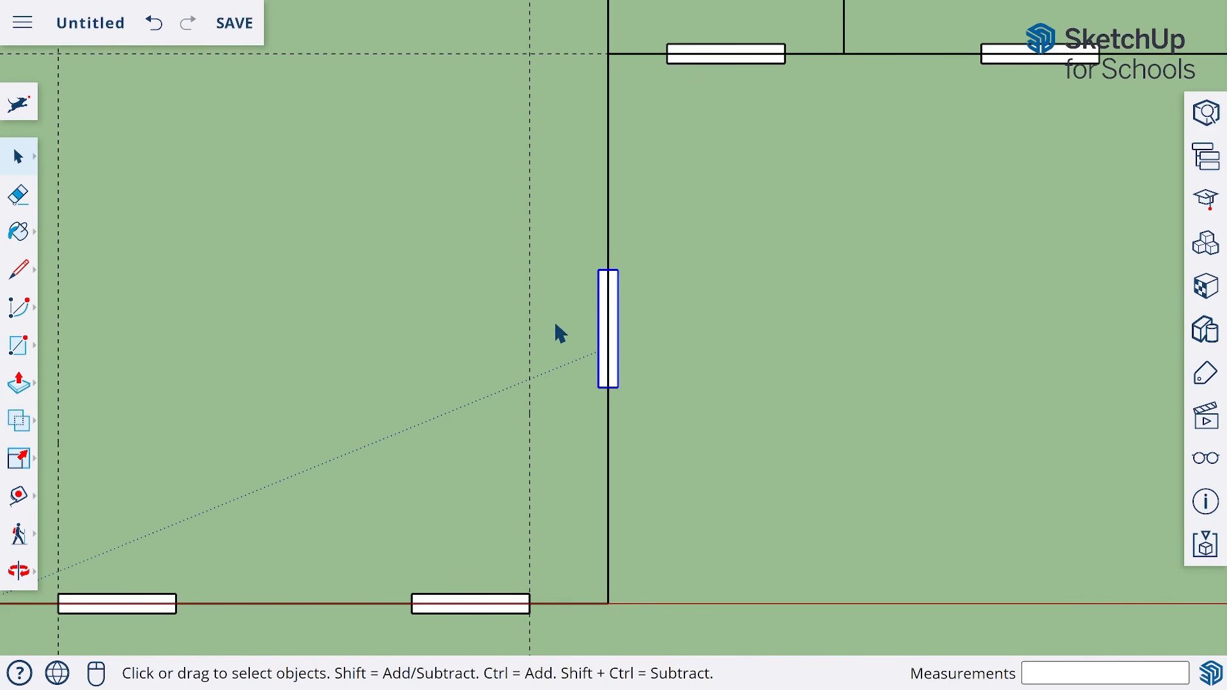
pyautogui.click(19, 458)
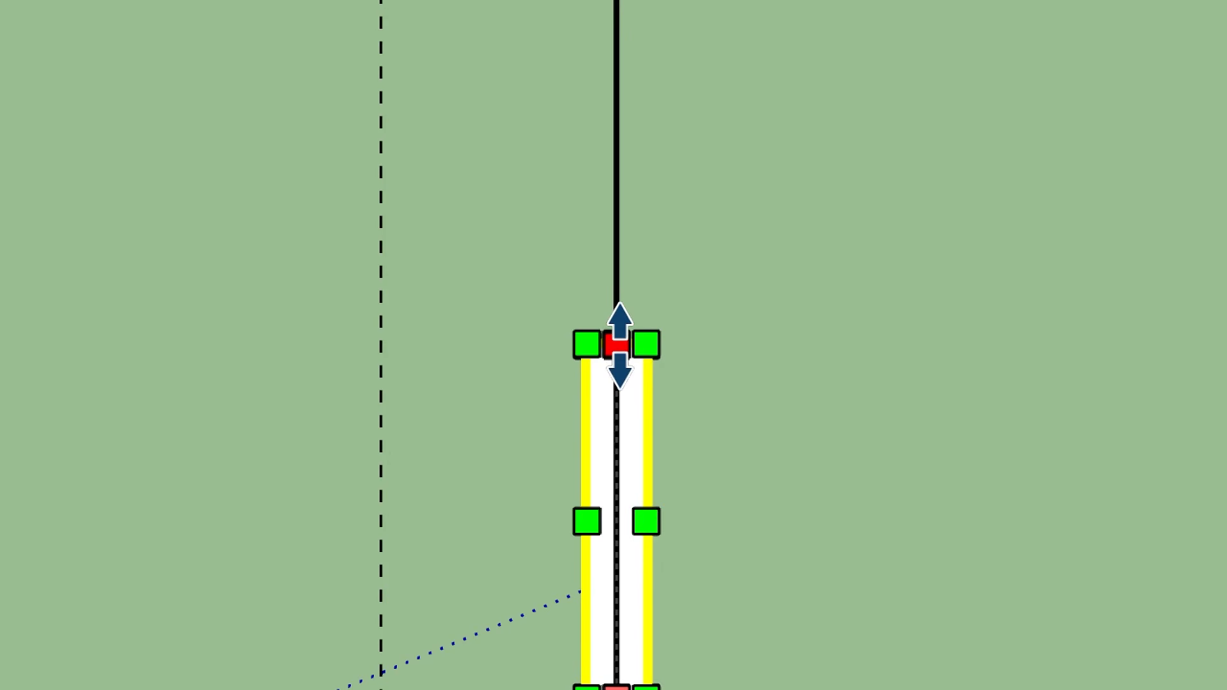
pyautogui.click(617, 345)
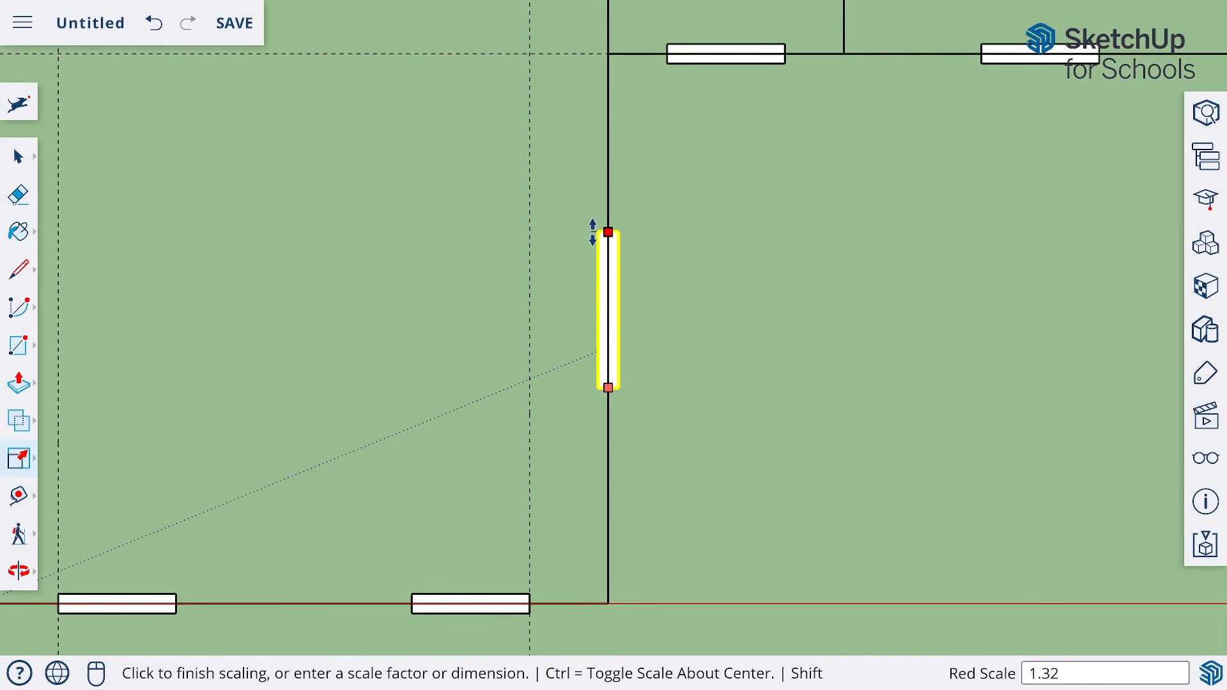
pyautogui.press('ctrl')
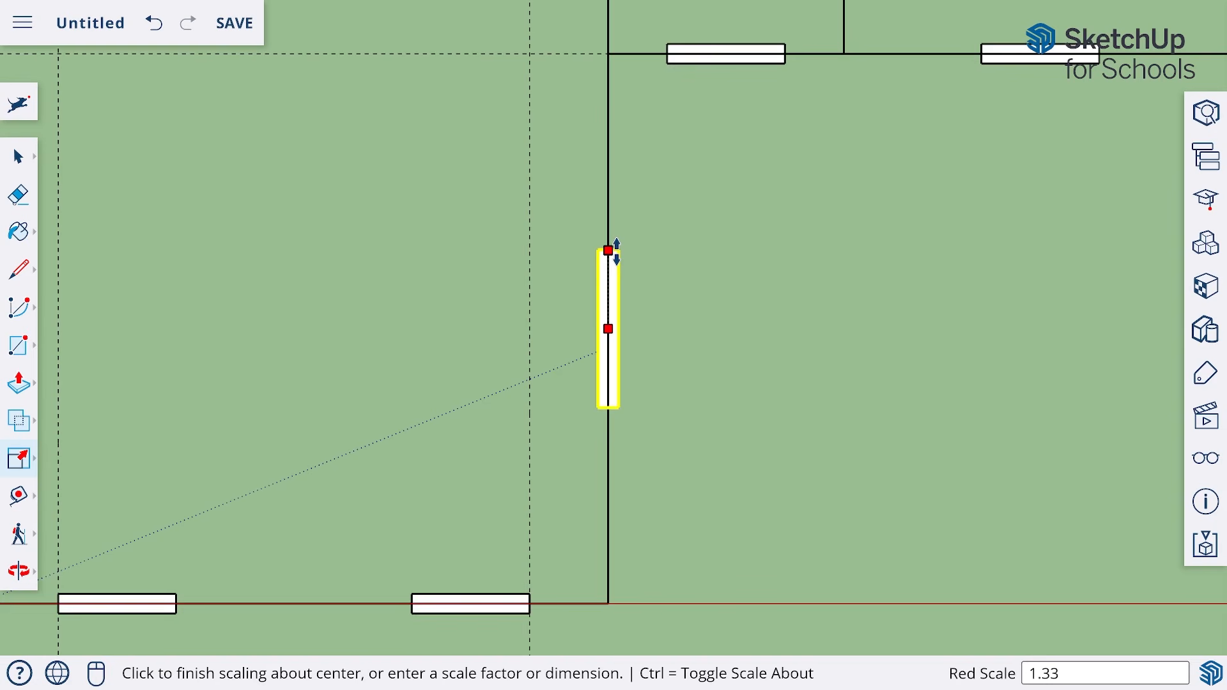
pyautogui.moveTo(616, 252); pyautogui.dragTo(608, 168)
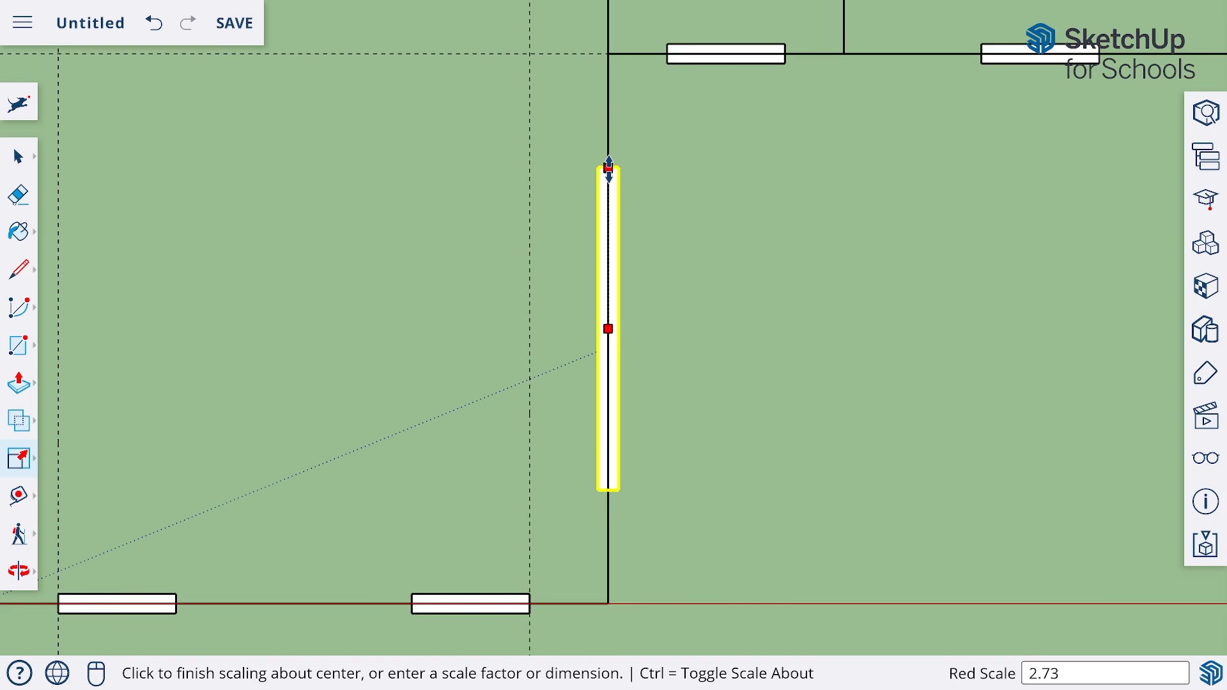
pyautogui.write('8')
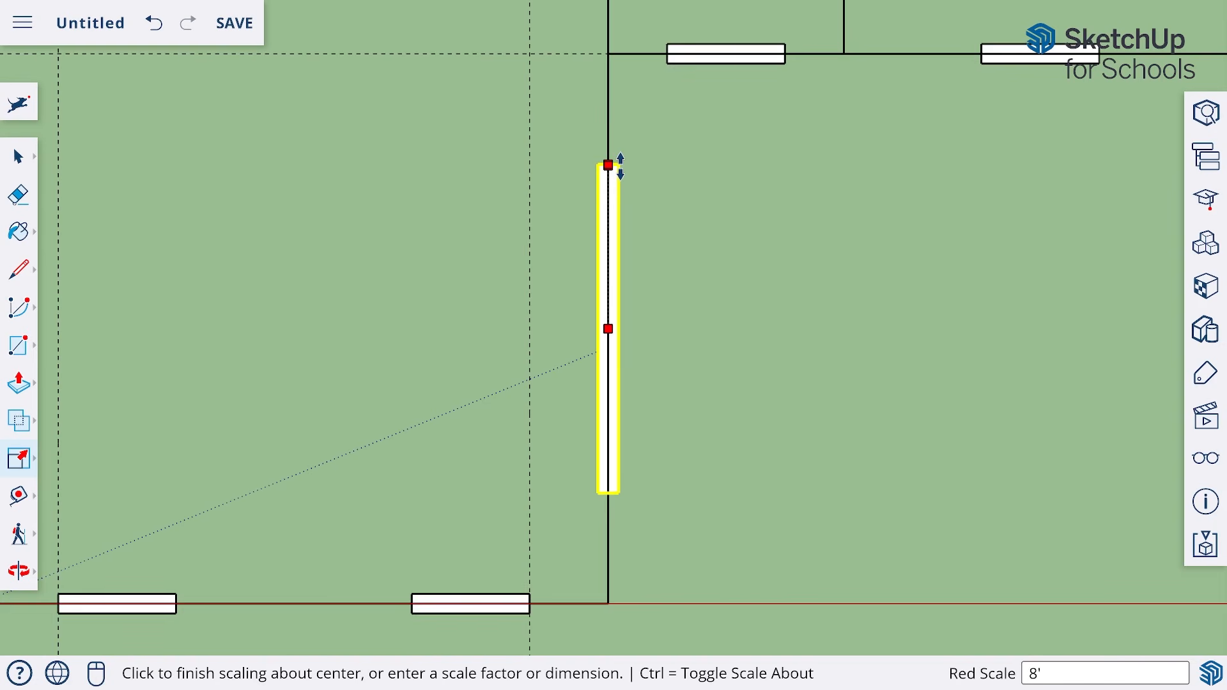
pyautogui.press('Return')
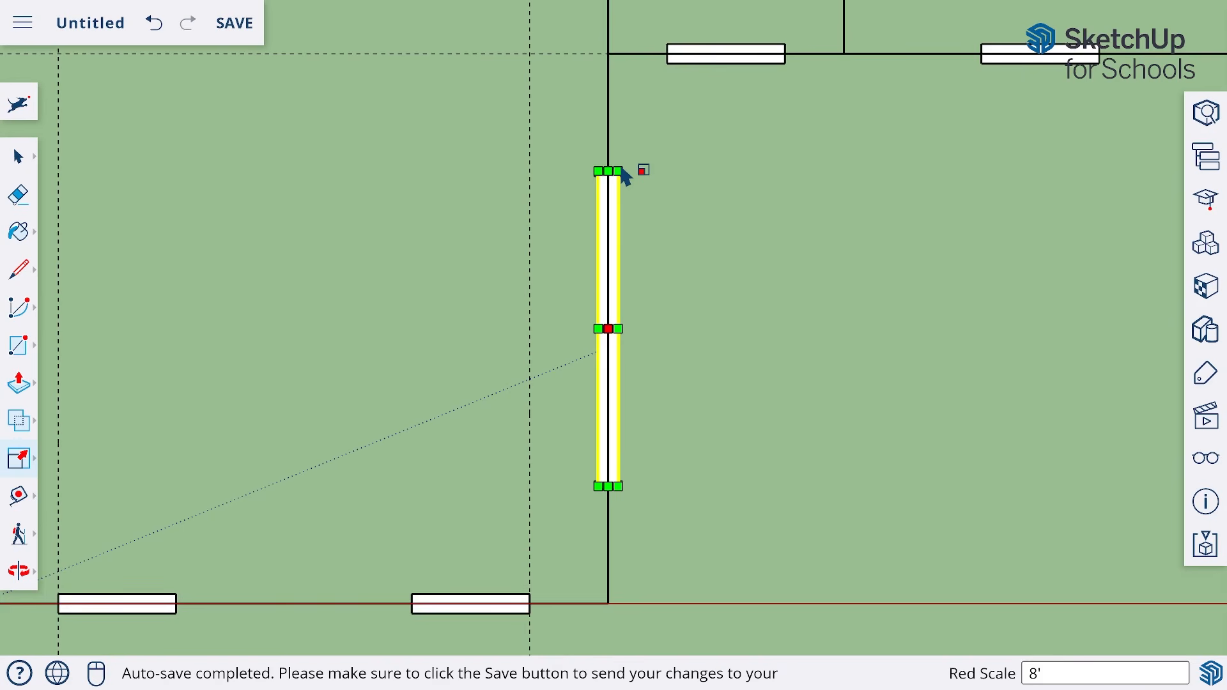
# Step: Measure the length of the window on the left room's lower right-hand wall with the Tape Measure
pyautogui.click(19, 495)
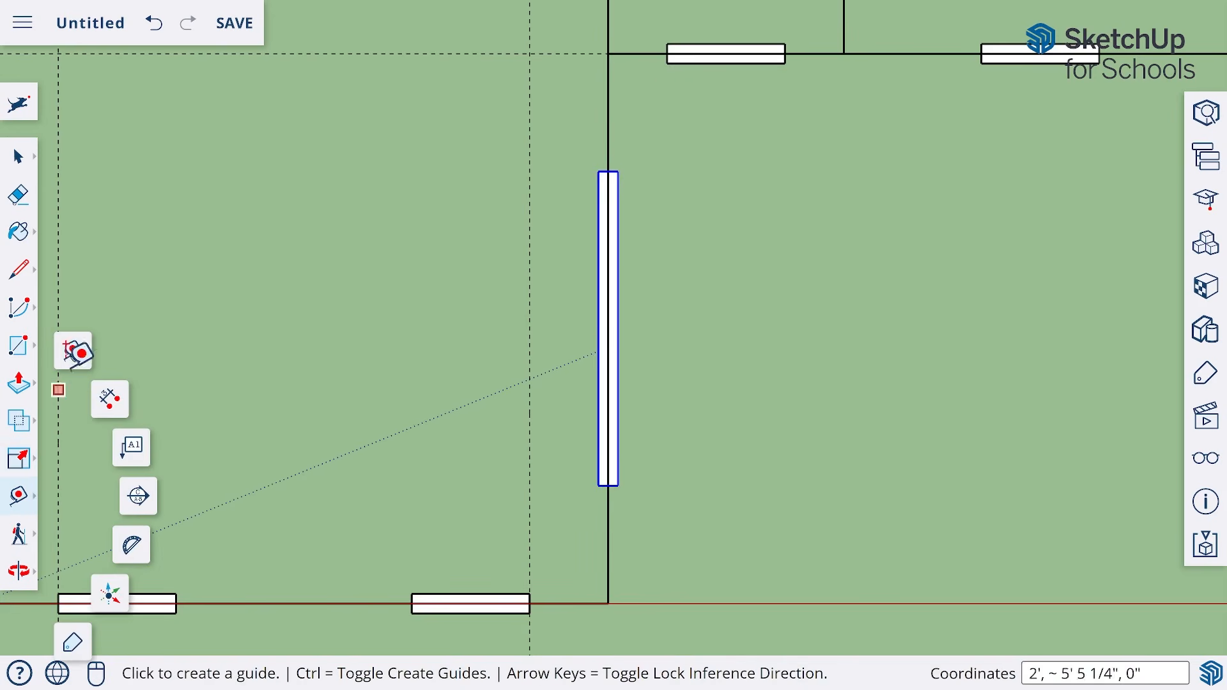
pyautogui.click(618, 172)
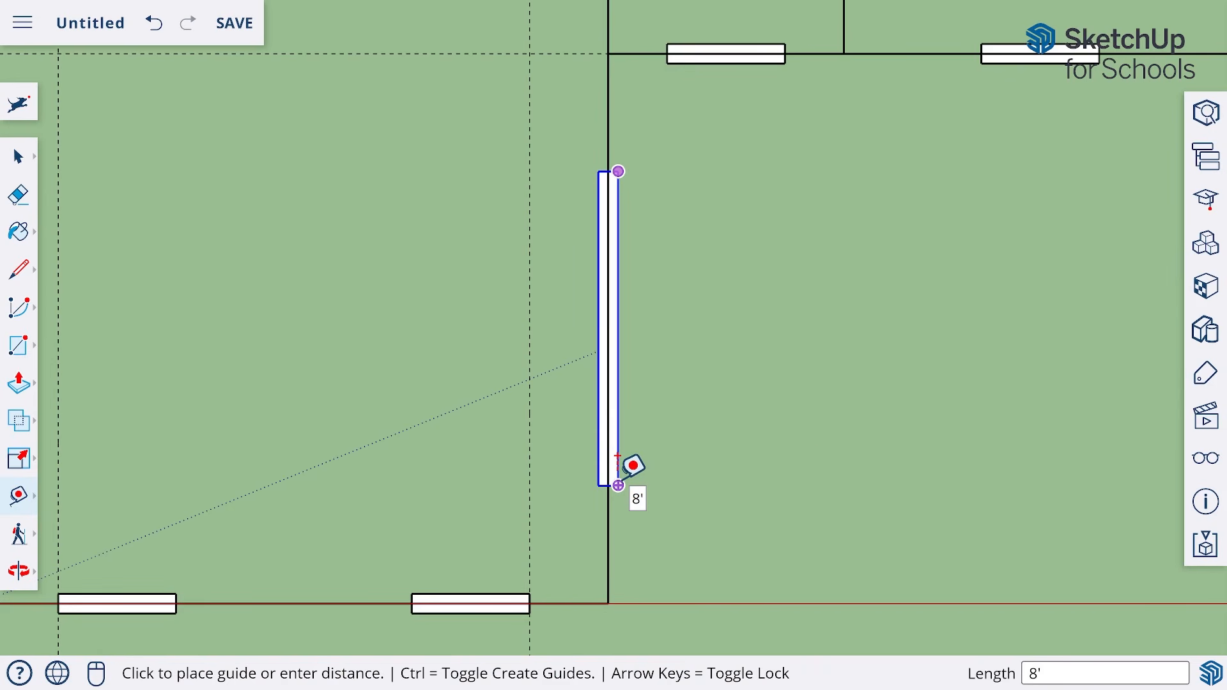
pyautogui.press('Escape')
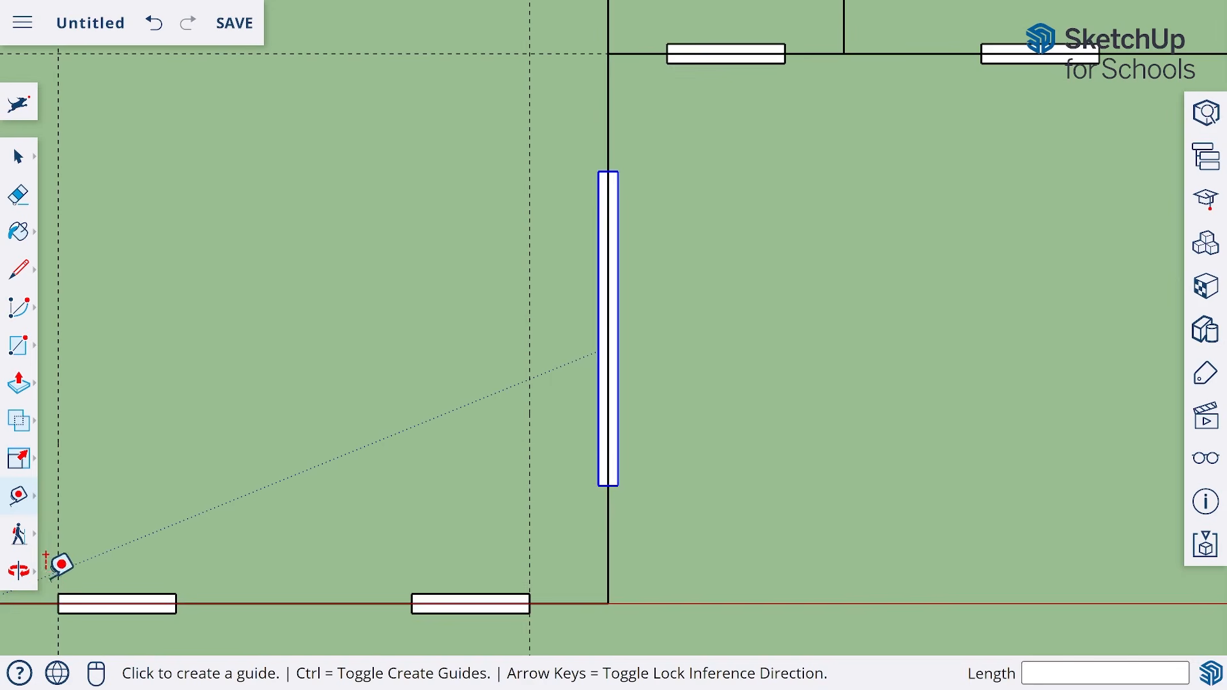
# Step: Place a horizontal guide 24 inches below the left room's top wall with the Tape Measure
pyautogui.click(17, 583)
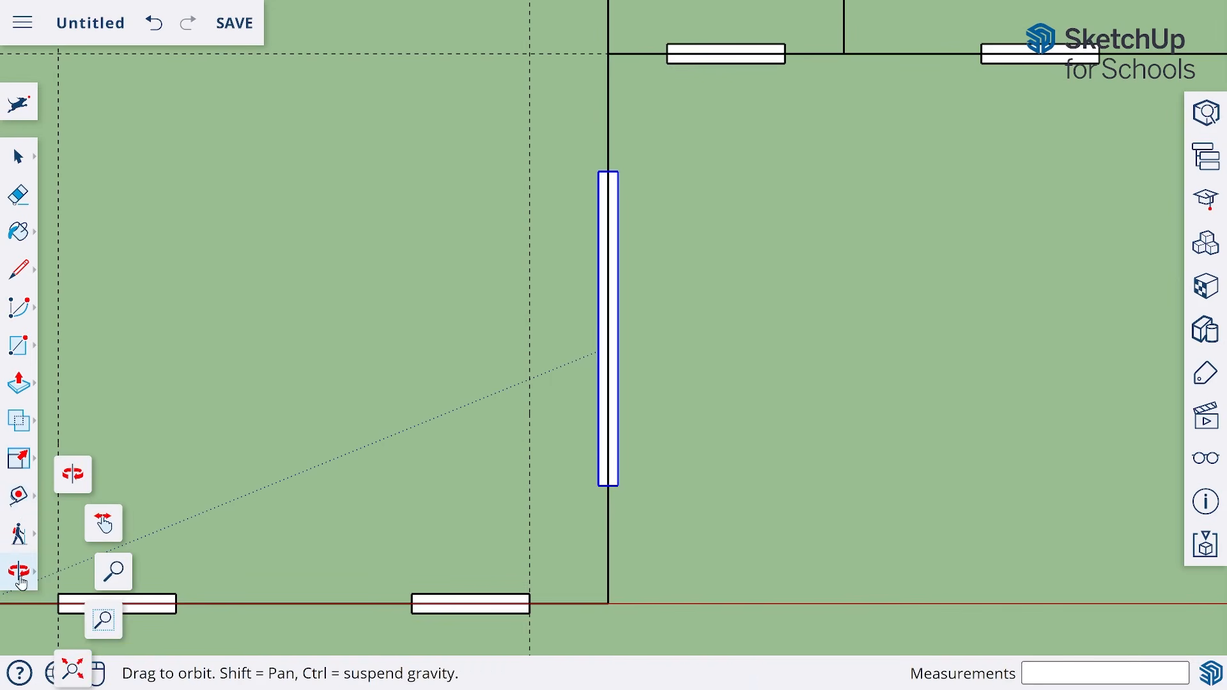
pyautogui.click(72, 669)
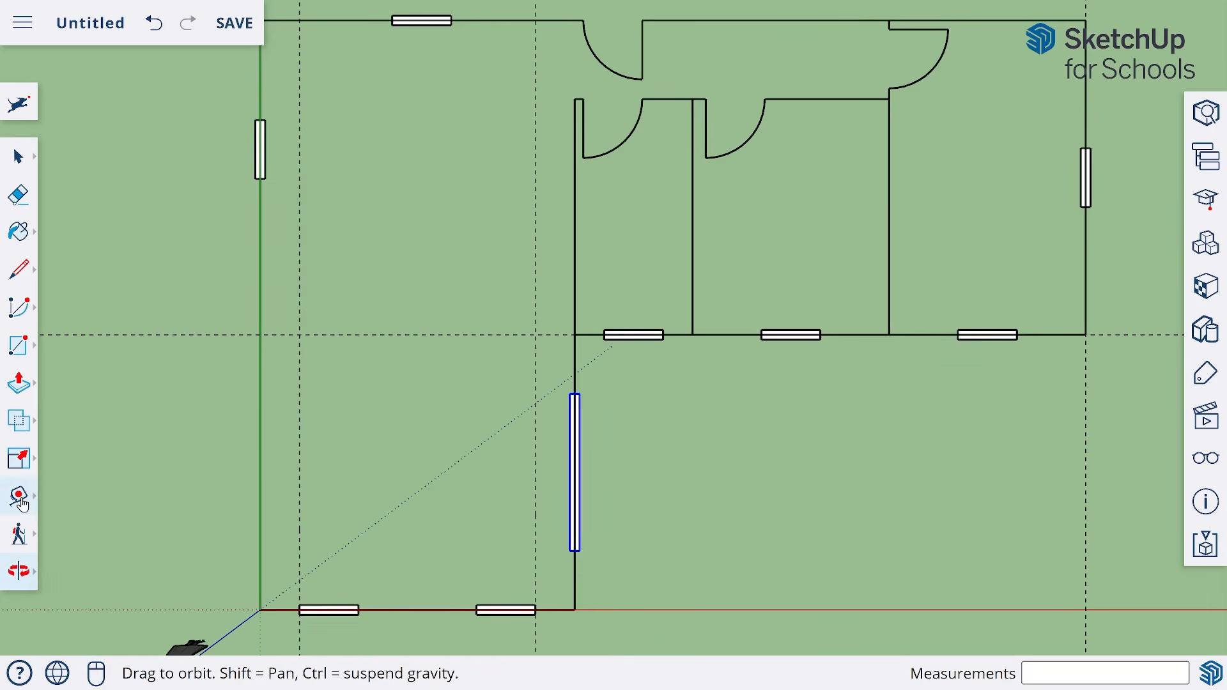
pyautogui.click(28, 501)
pyautogui.click(74, 350)
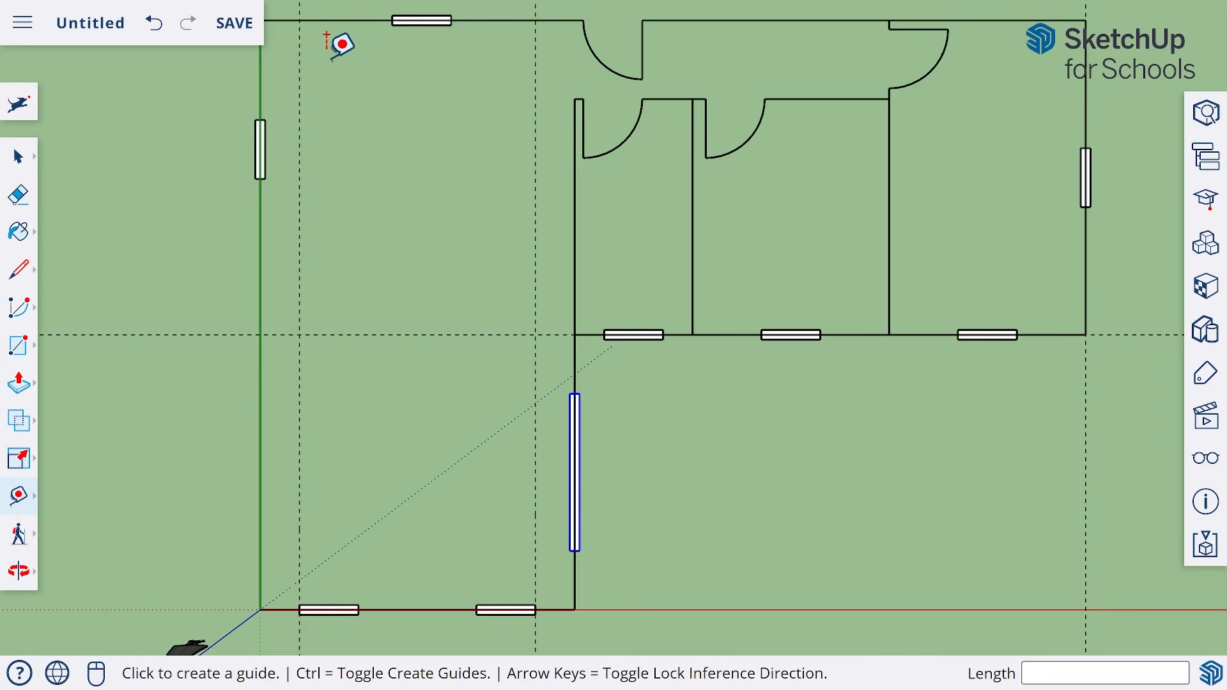
pyautogui.keyDown('shift'); pyautogui.moveTo(386, 121); pyautogui.dragTo(529, 361, button='middle'); pyautogui.keyUp('shift')
pyautogui.scroll(3, 551, 277)
pyautogui.keyDown('shift'); pyautogui.moveTo(551, 276); pyautogui.dragTo(572, 194, button='middle'); pyautogui.keyUp('shift')
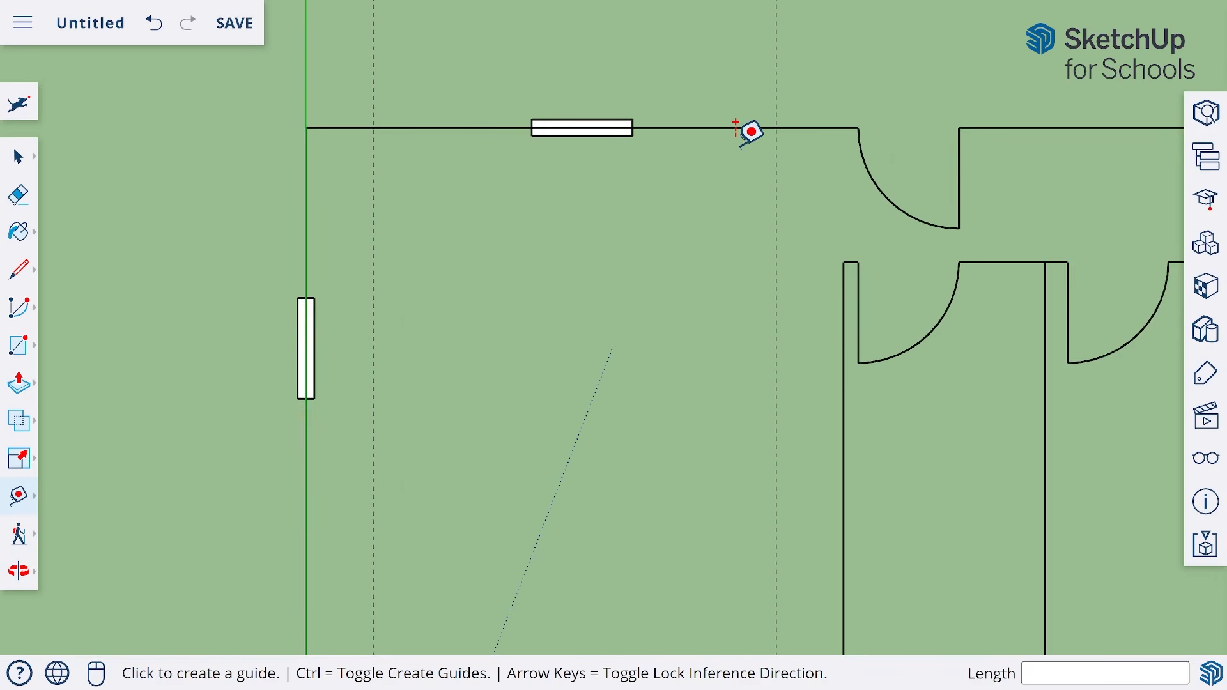
pyautogui.click(460, 127)
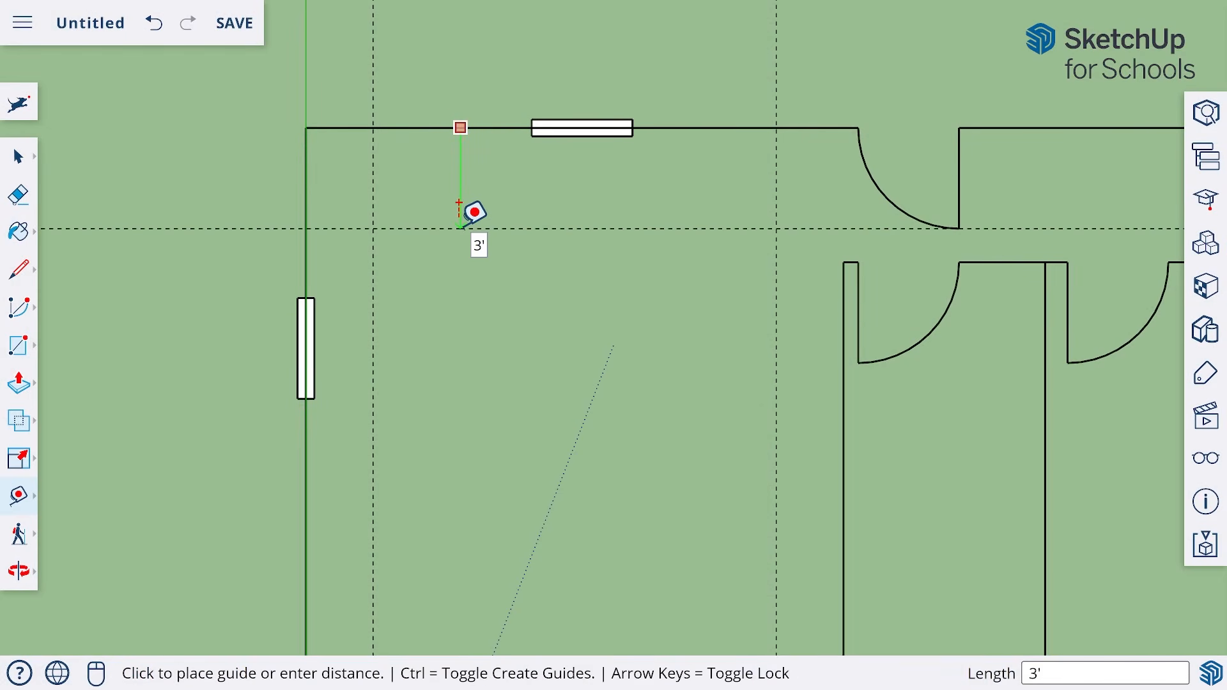
pyautogui.write('24')
pyautogui.press('Return')
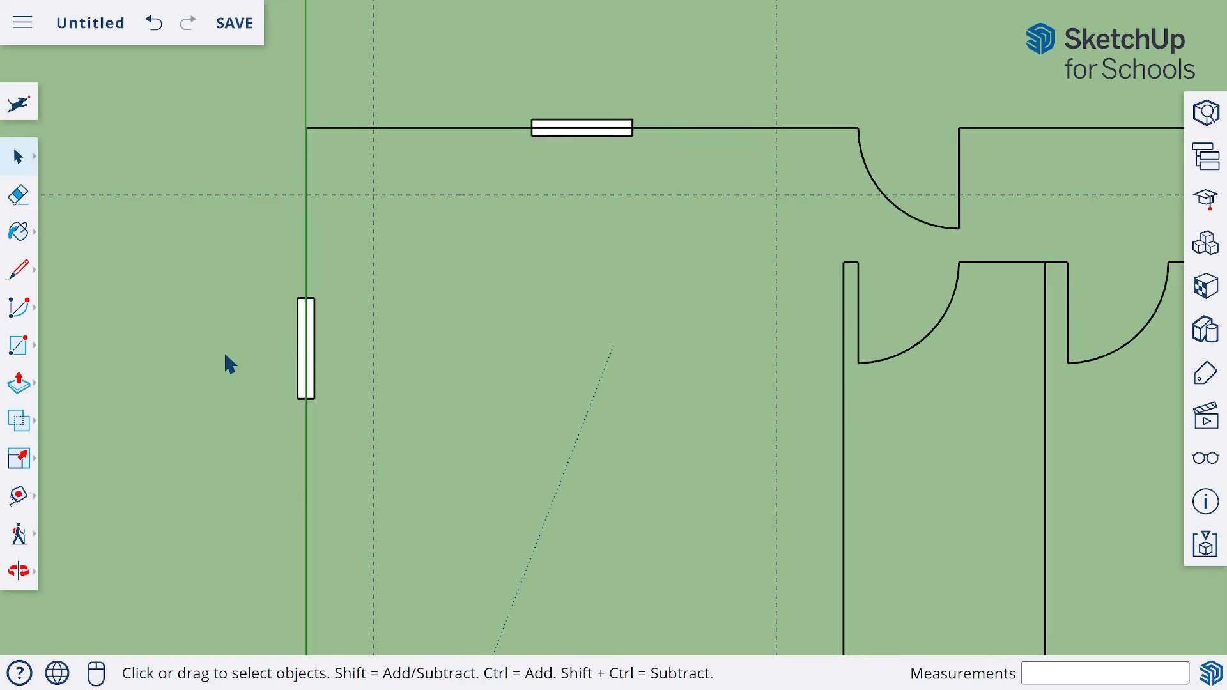
# Step: Add a horizontal guide 42 inches below the one near the left room's top wall, and another 48 inches below that
pyautogui.click(19, 496)
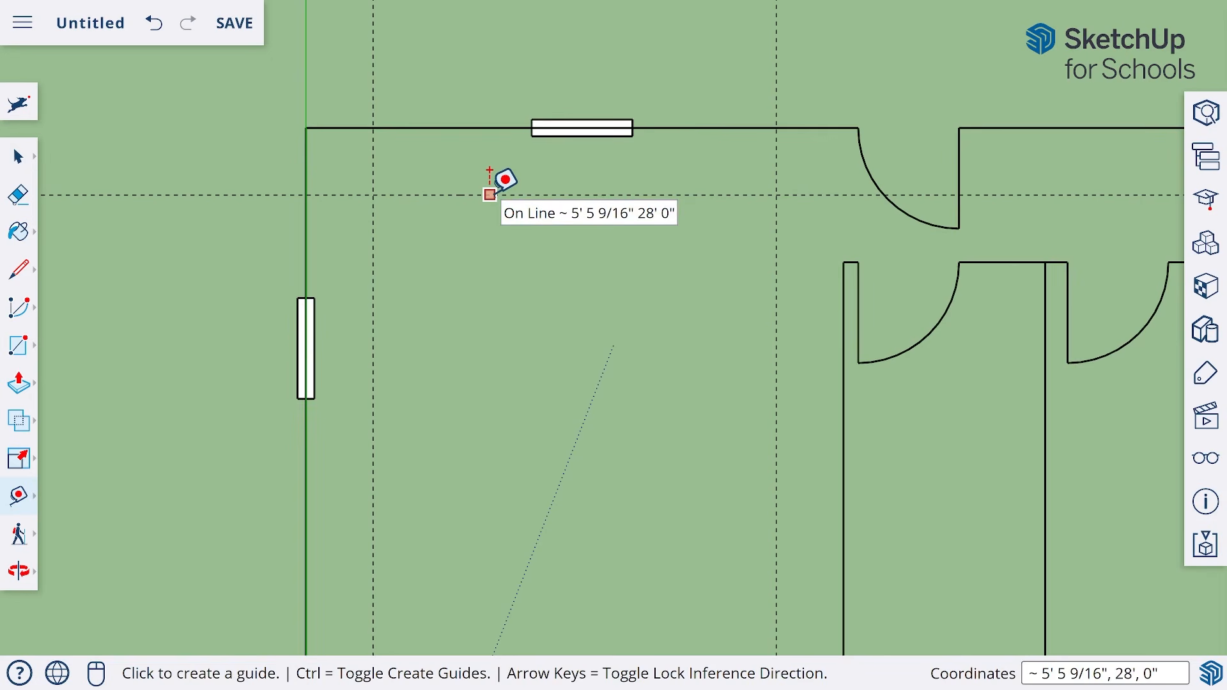
pyautogui.click(489, 195)
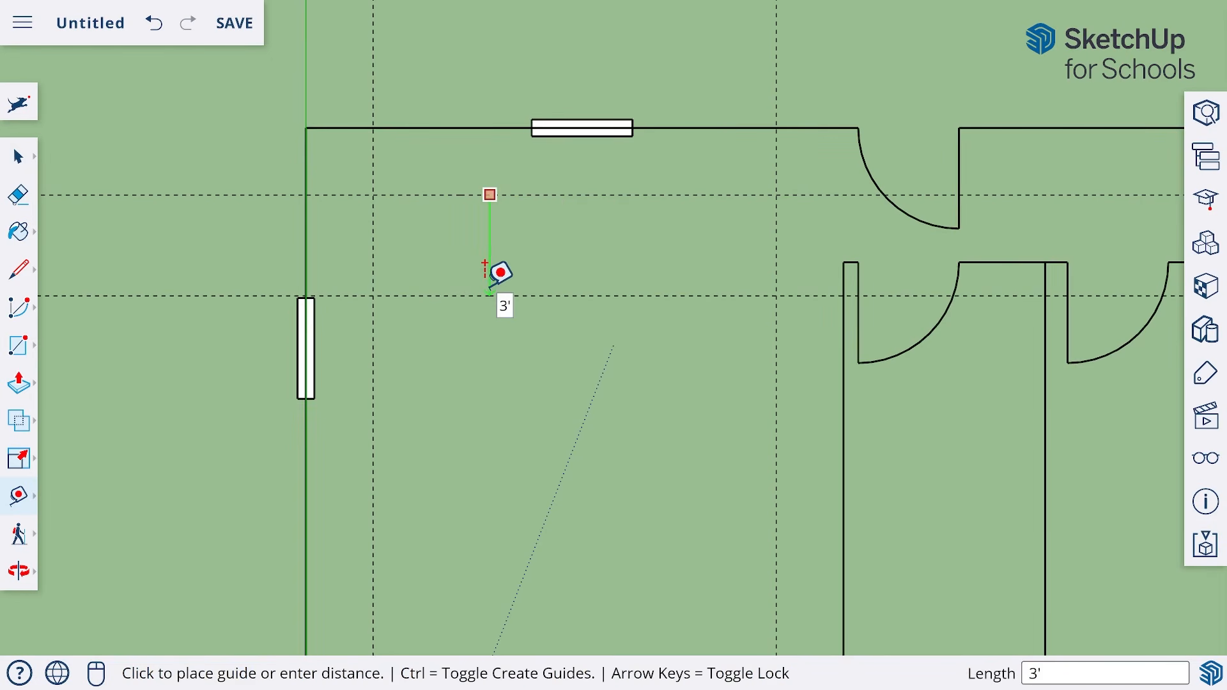
pyautogui.write('42')
pyautogui.press('Return')
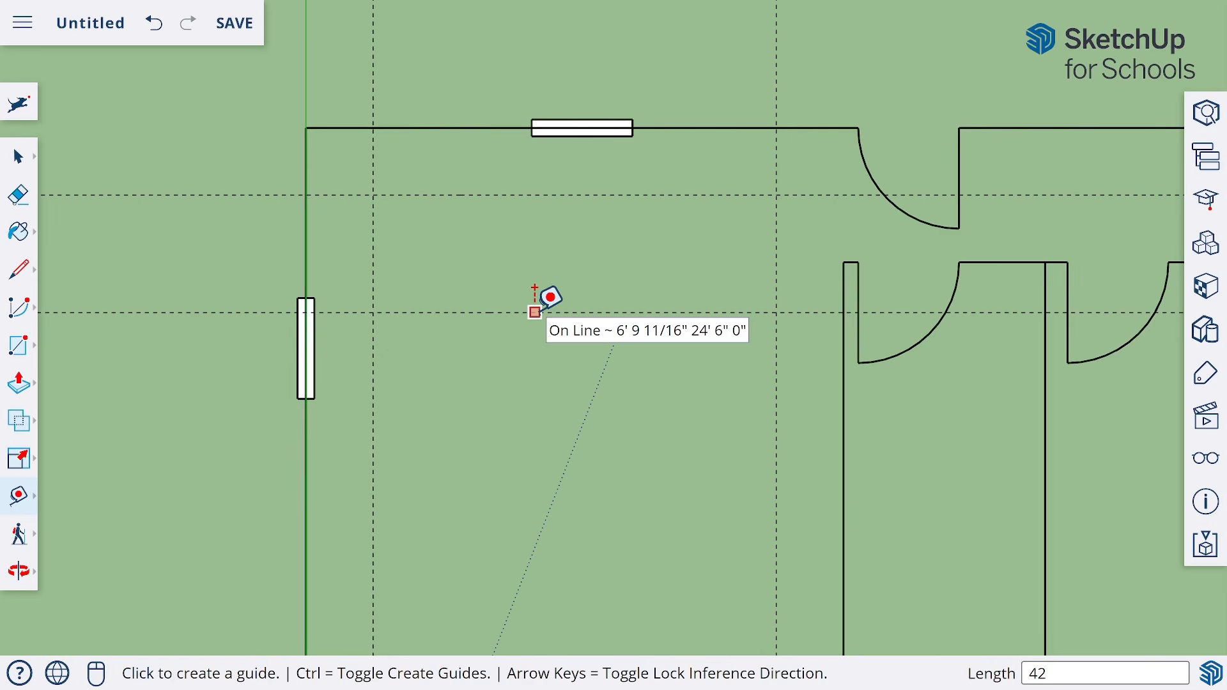
pyautogui.click(534, 312)
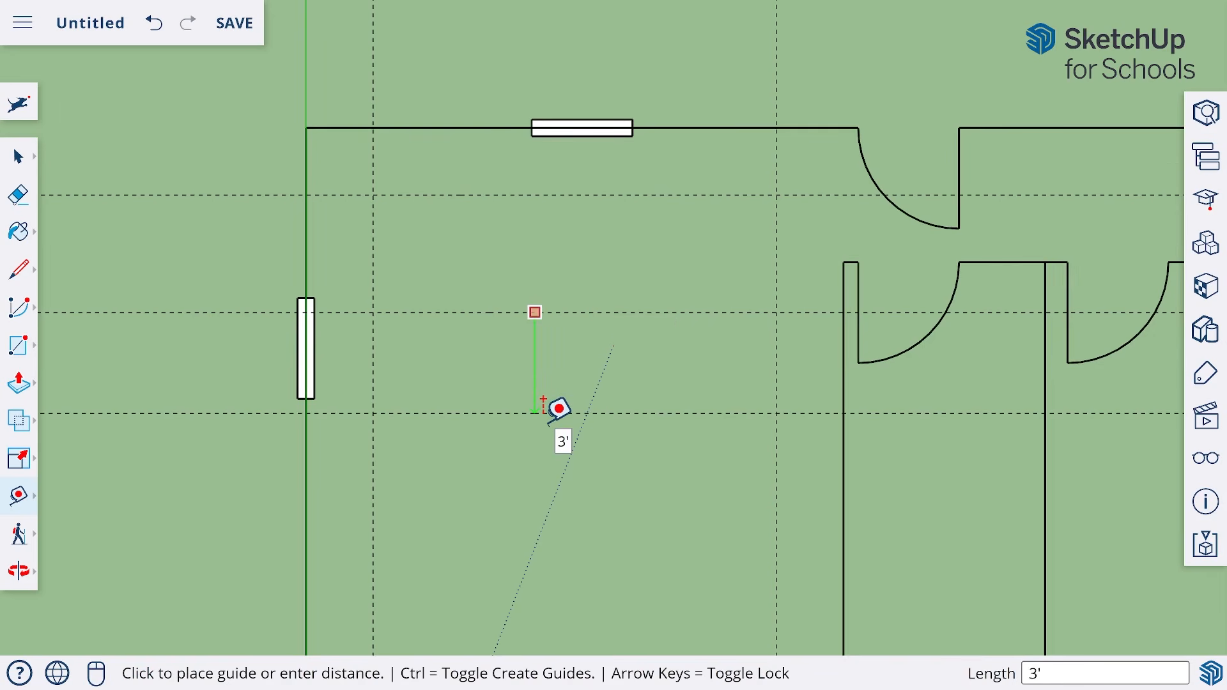
pyautogui.write('48')
pyautogui.press('Return')
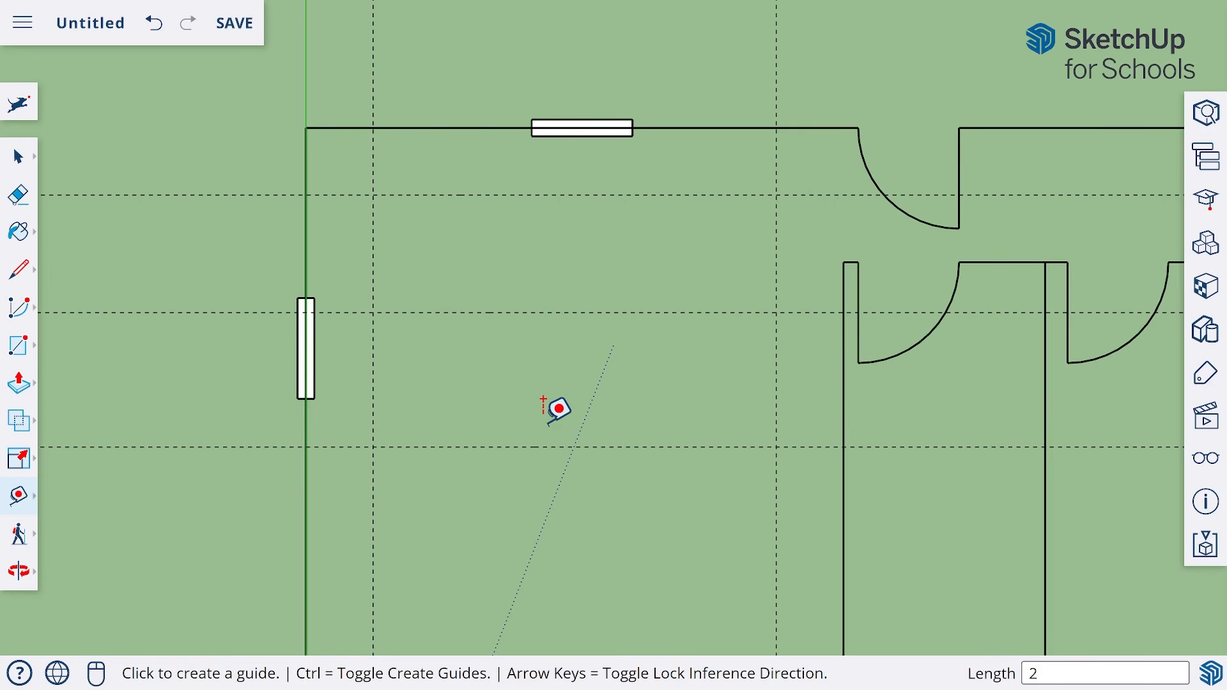
# Step: Highlight the edges of the kitchen island in the finished example floor plan
pyautogui.click(560, 400)
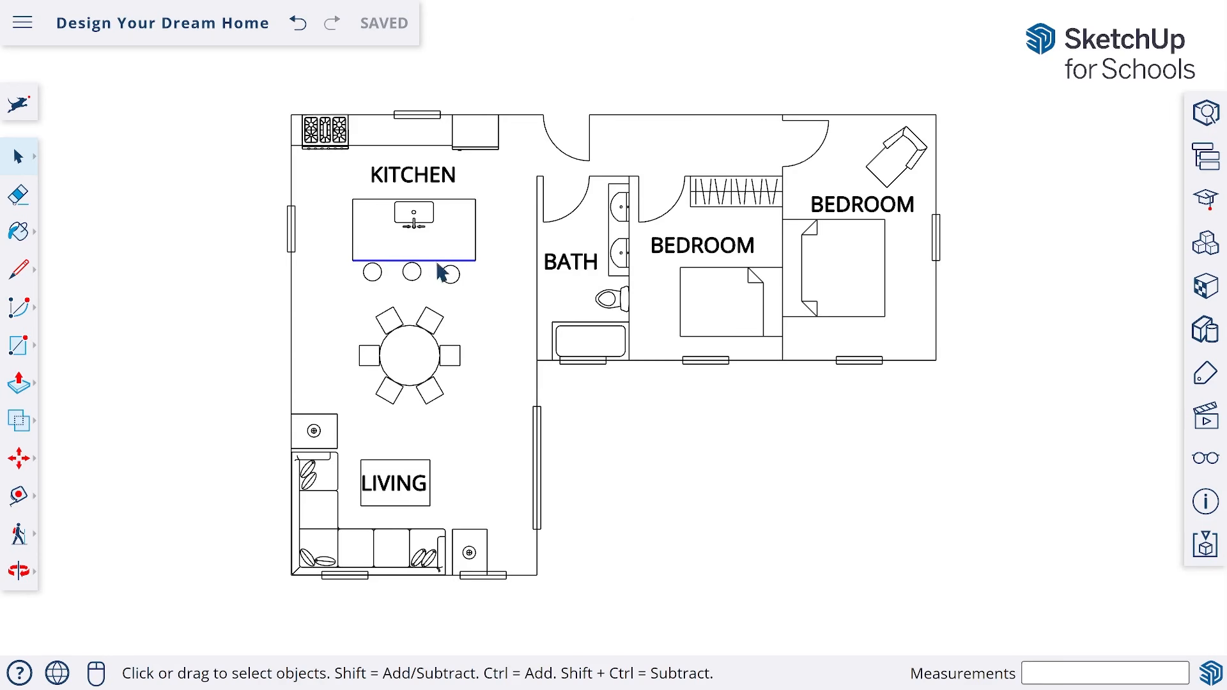
pyautogui.keyDown('shift'); pyautogui.click(352, 218); pyautogui.keyUp('shift')
pyautogui.keyDown('shift'); pyautogui.click(476, 219); pyautogui.keyUp('shift')
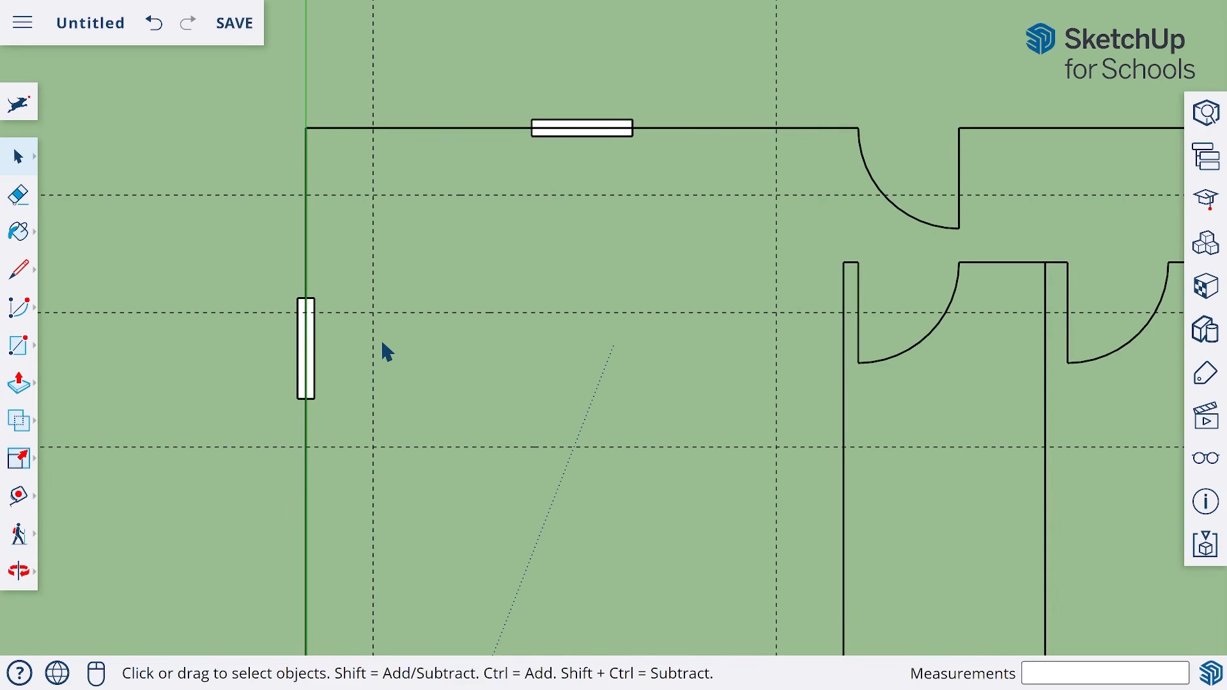
# Step: Place vertical guides 48 inches inside the left room's outer left wall and 48 inches inside its right-hand interior wall
pyautogui.click(19, 497)
pyautogui.click(69, 367)
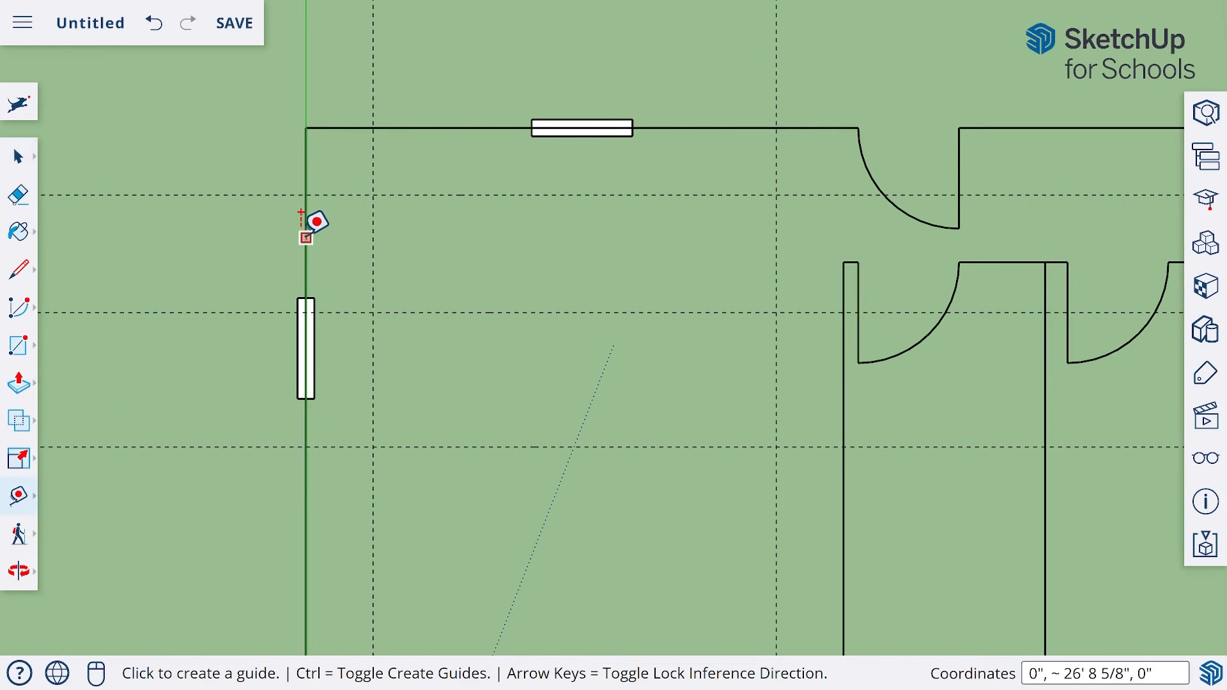
pyautogui.click(306, 233)
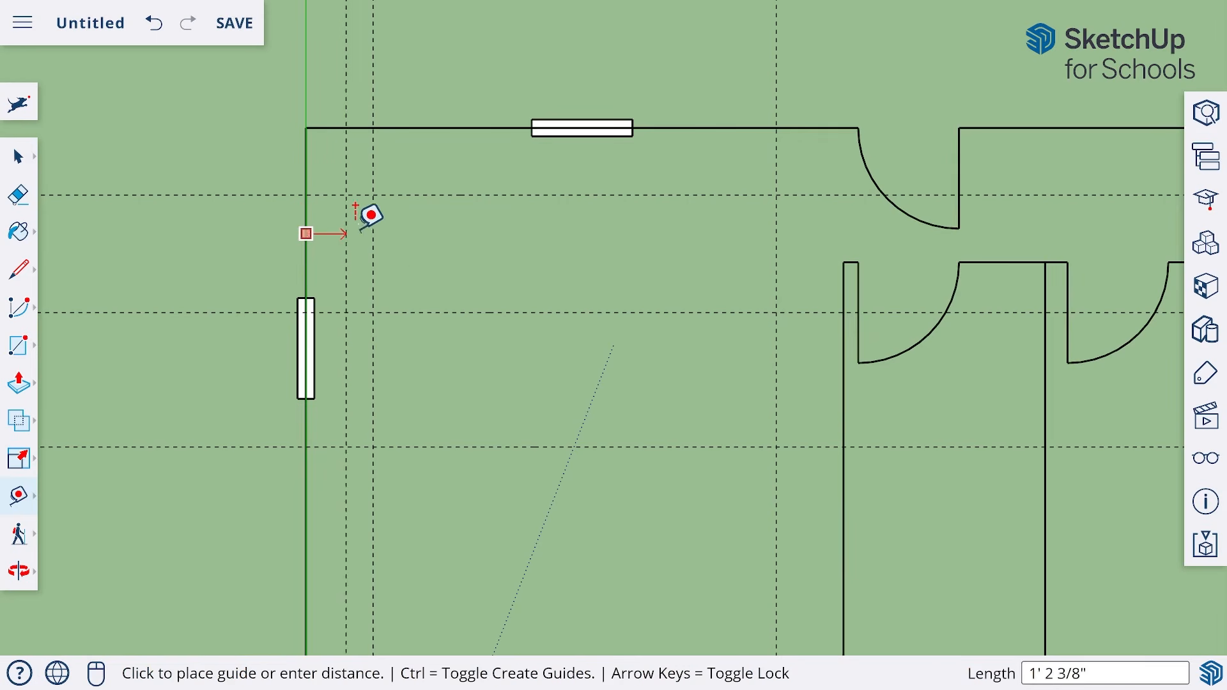
pyautogui.write('48')
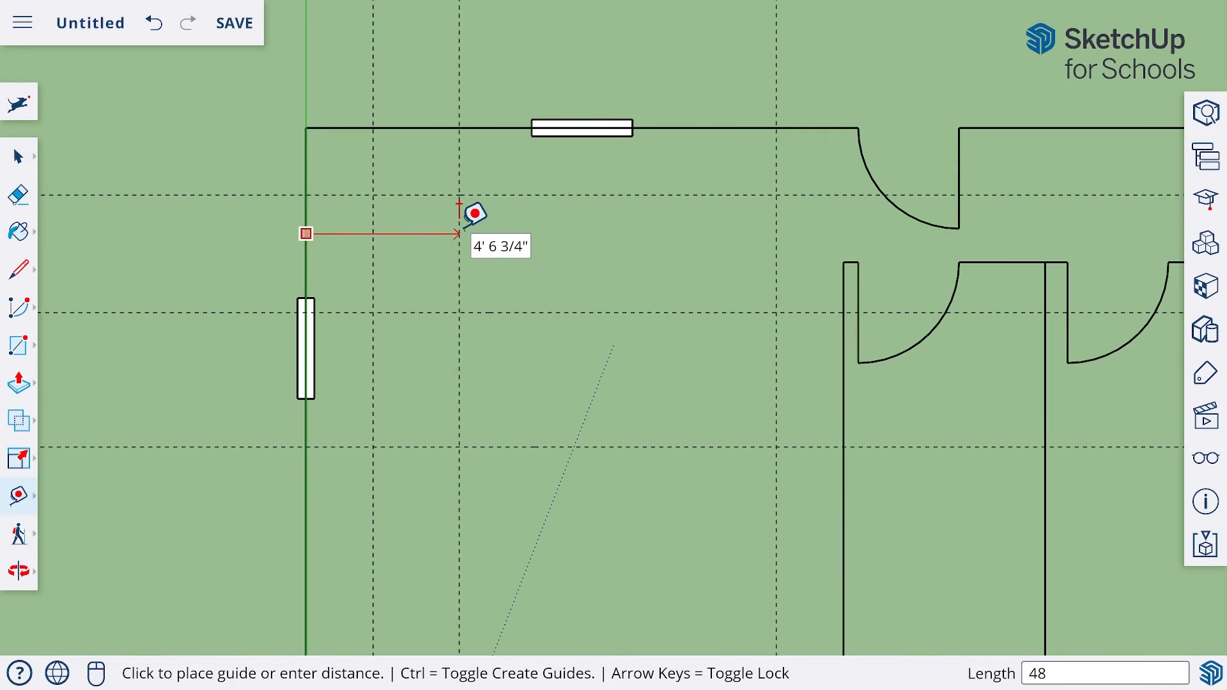
pyautogui.press('Return')
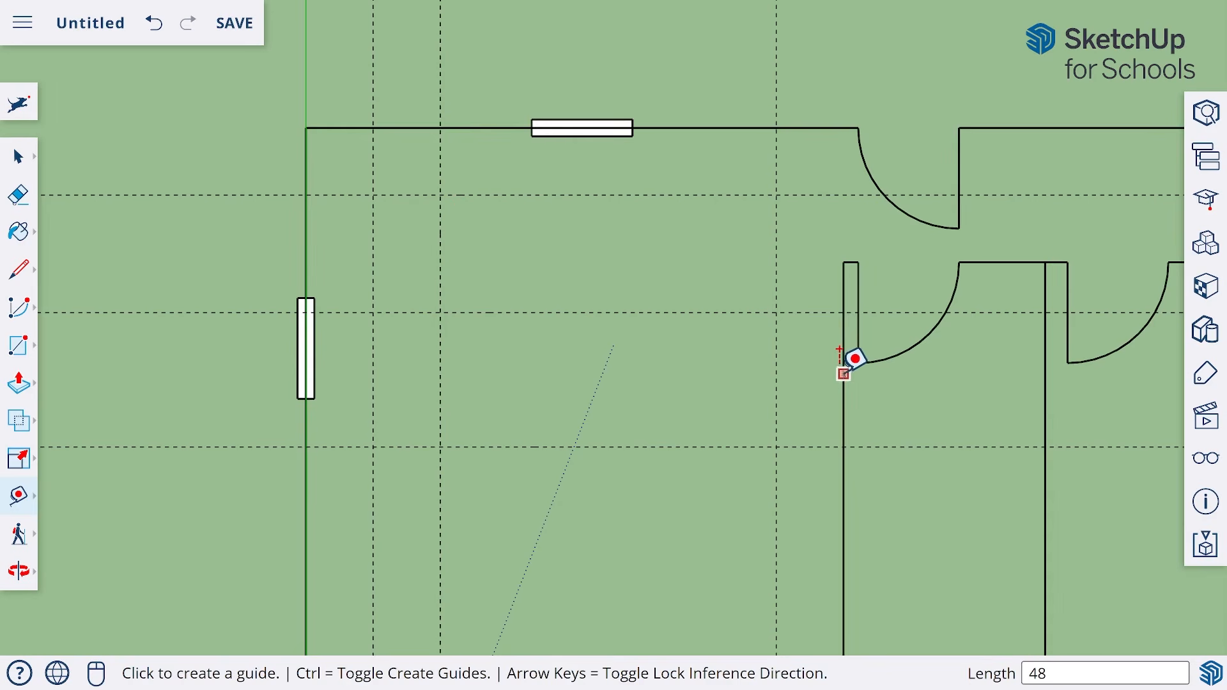
pyautogui.click(843, 375)
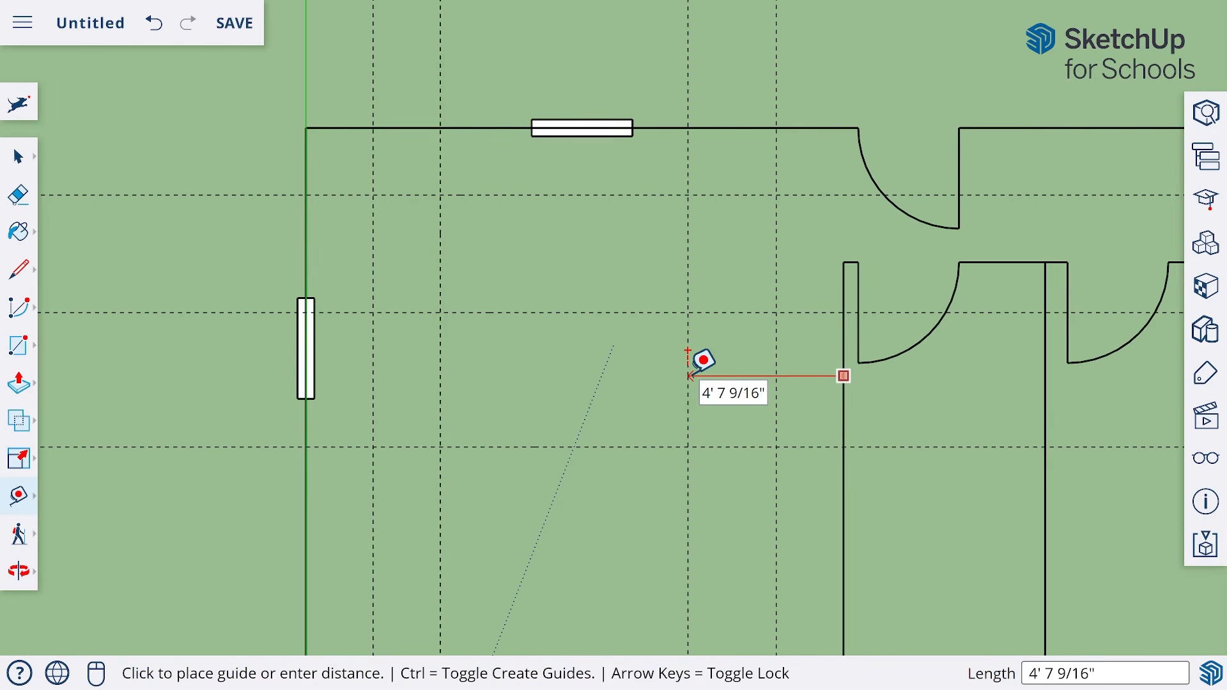
pyautogui.write('48')
pyautogui.press('Return')
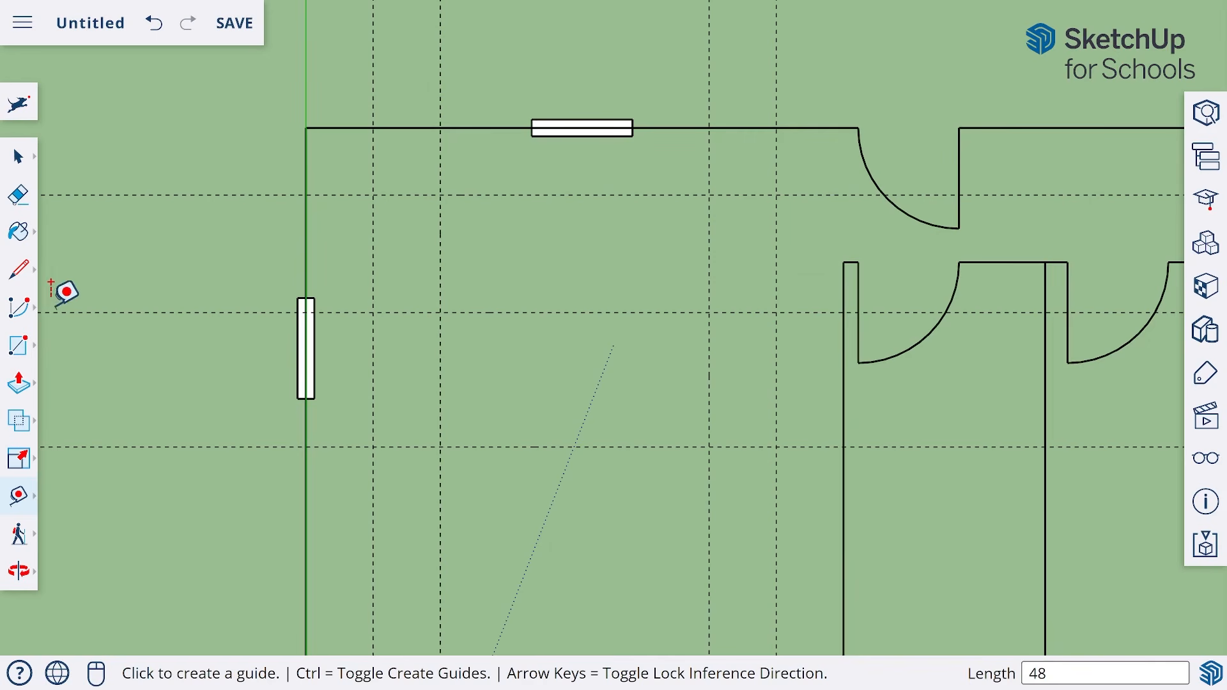
# Step: Draw a 12' by 2' counter rectangle from the left room's top-left corner and an 8' by 4' island rectangle between the guides
pyautogui.click(19, 345)
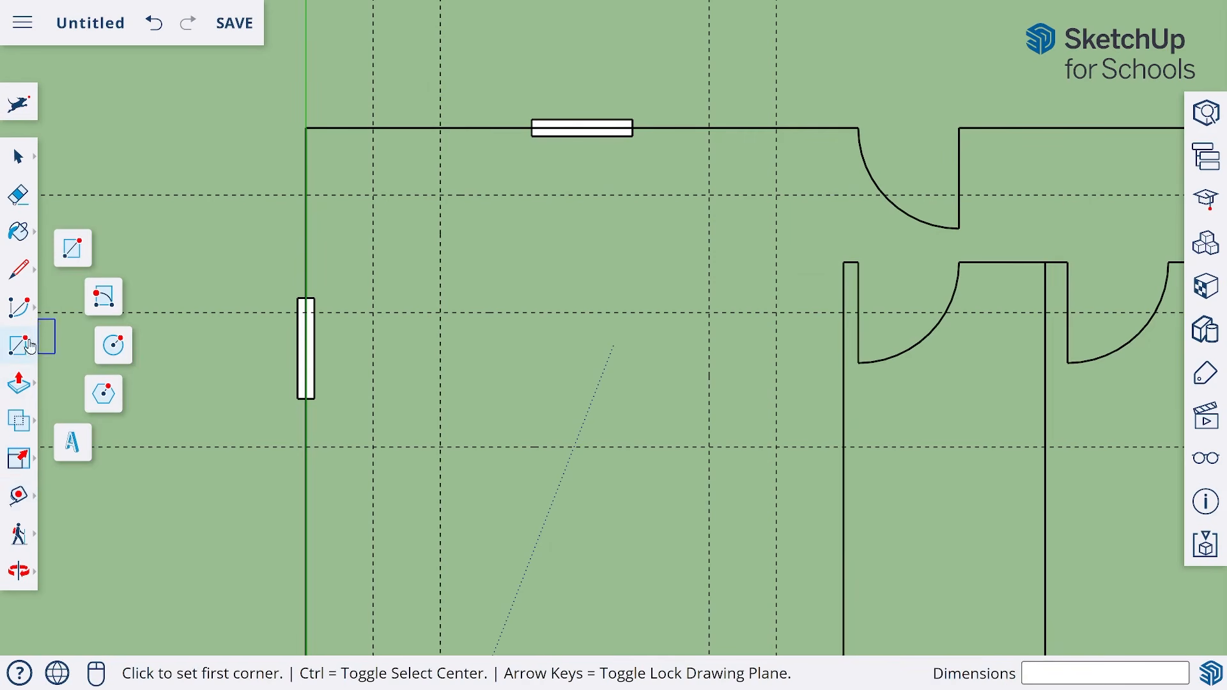
pyautogui.moveTo(306, 128); pyautogui.dragTo(709, 195)
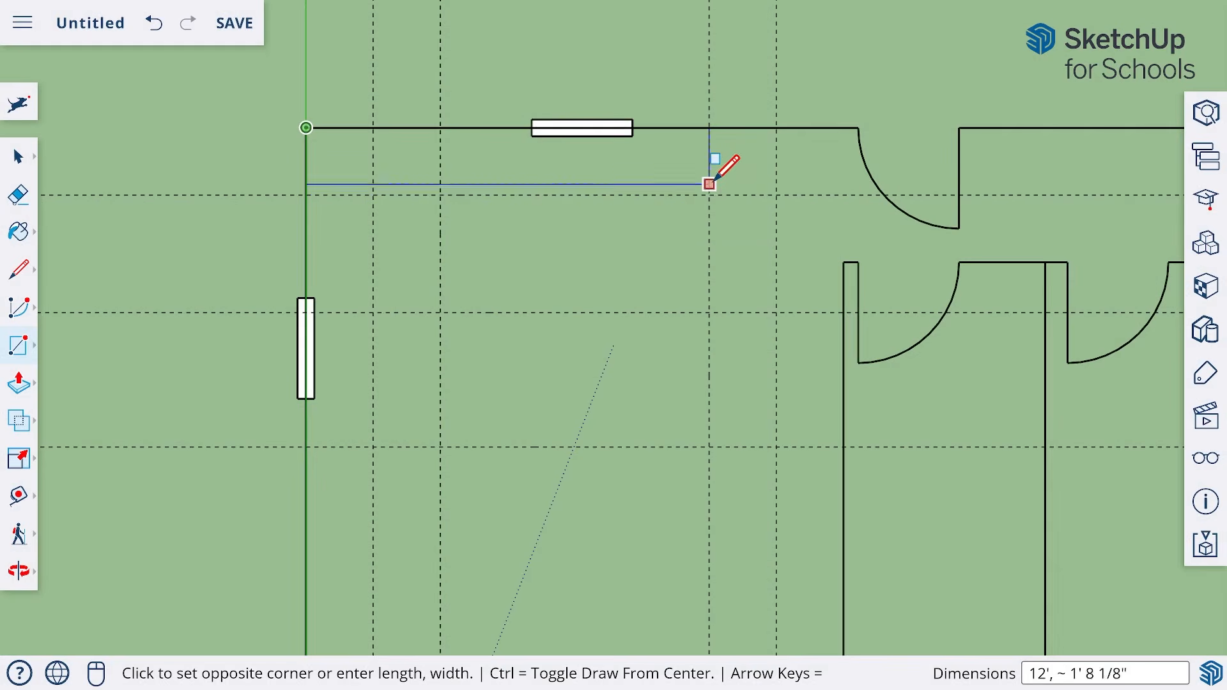
pyautogui.click(709, 194)
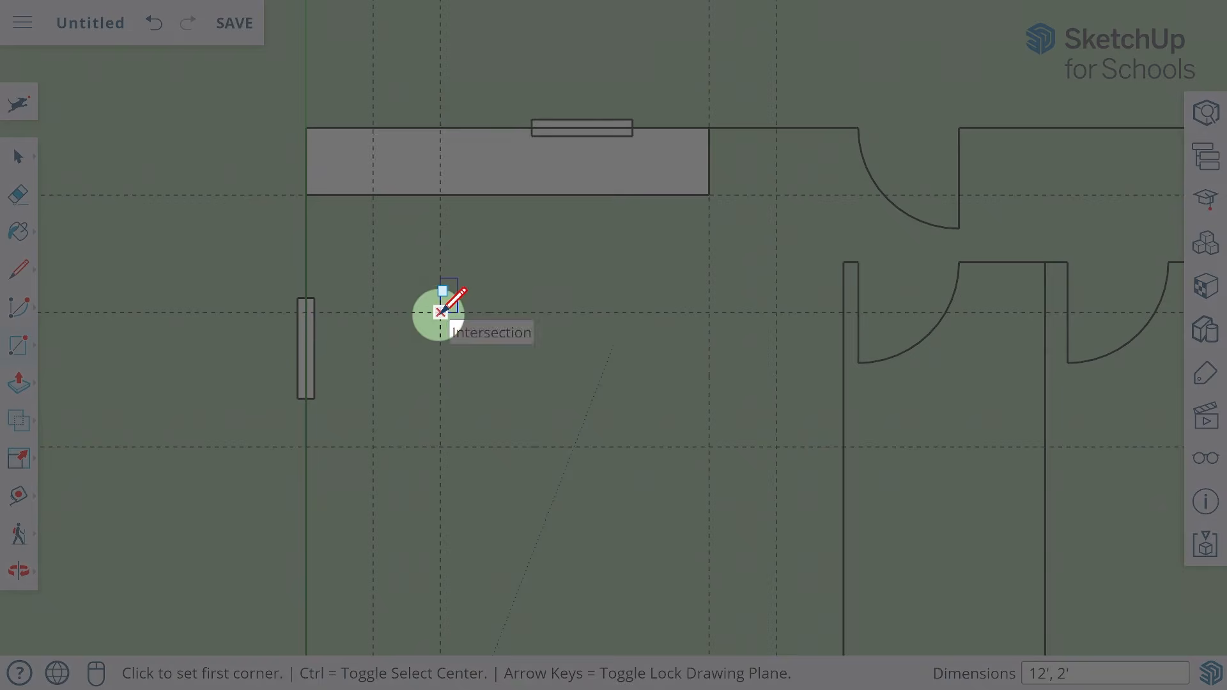
pyautogui.click(440, 313)
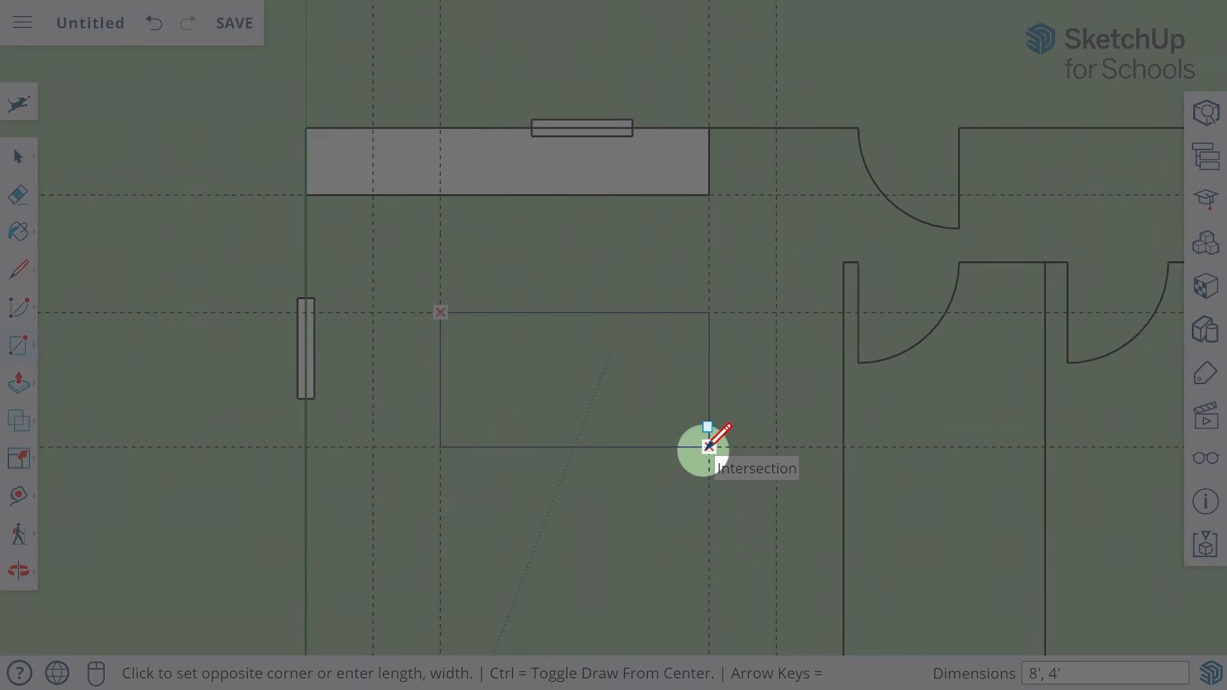
pyautogui.click(710, 447)
# Step: Erase the four vertical guides crossing the left room with the Eraser
pyautogui.scroll(-6, 530, 540)
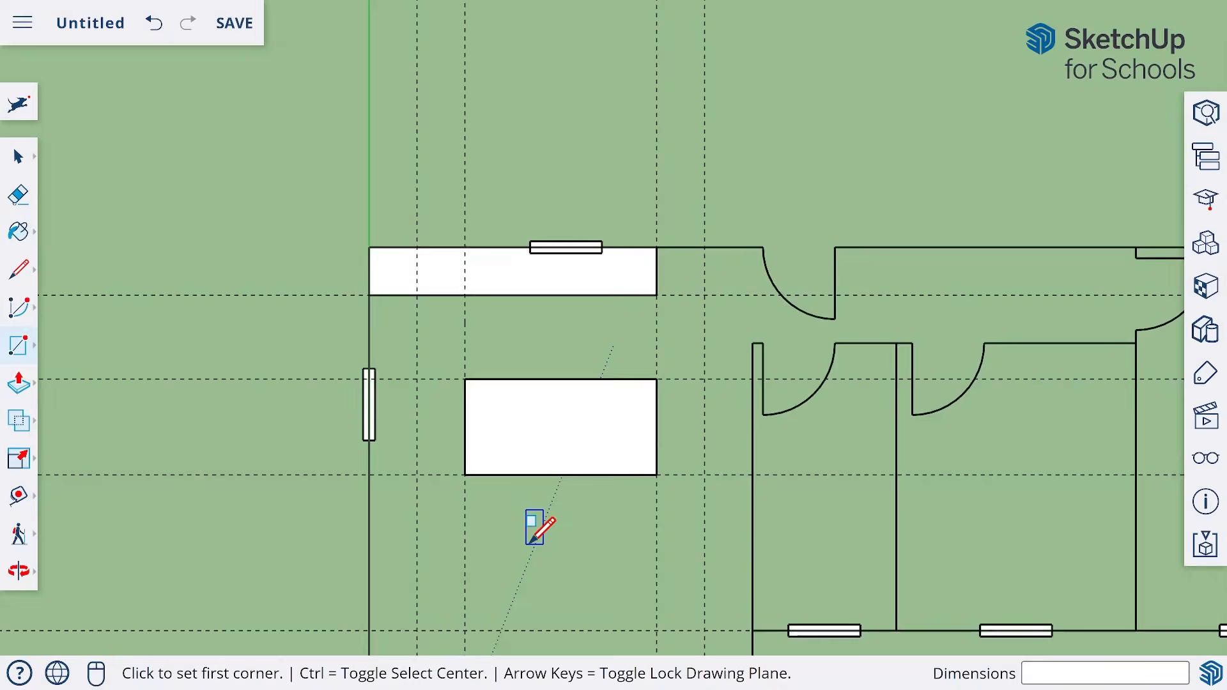
pyautogui.keyDown('shift'); pyautogui.moveTo(656, 549); pyautogui.dragTo(518, 340, button='middle'); pyautogui.keyUp('shift')
pyautogui.press('r')
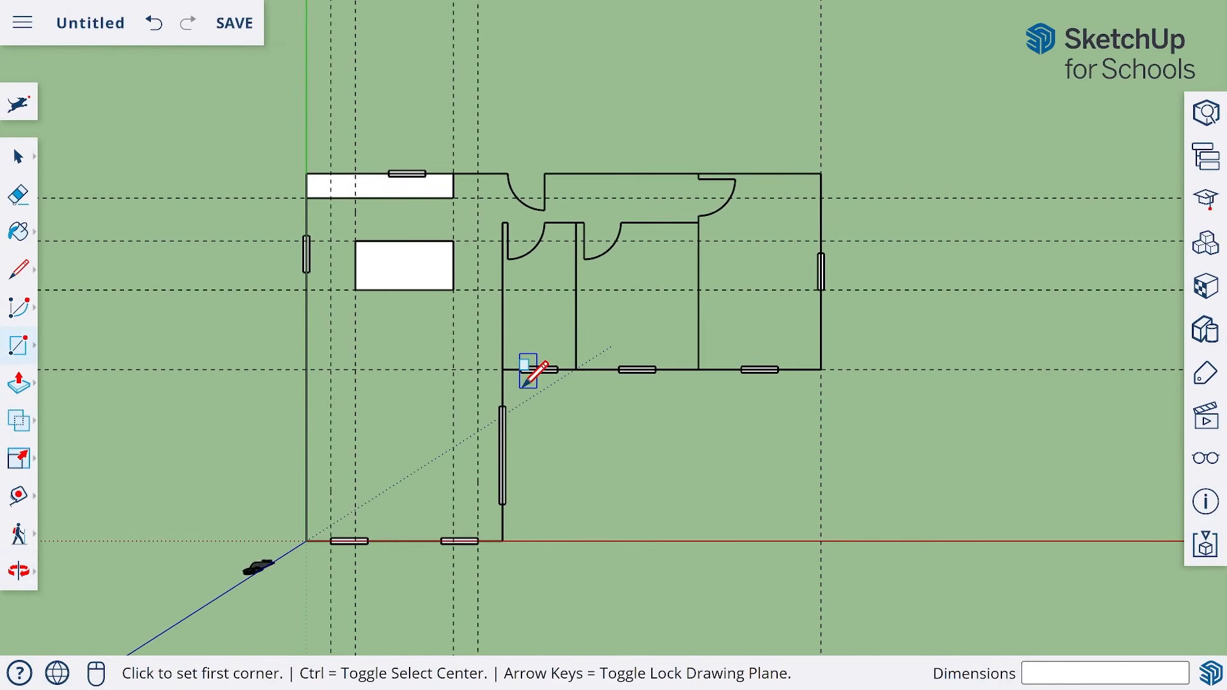
pyautogui.scroll(3, 535, 367)
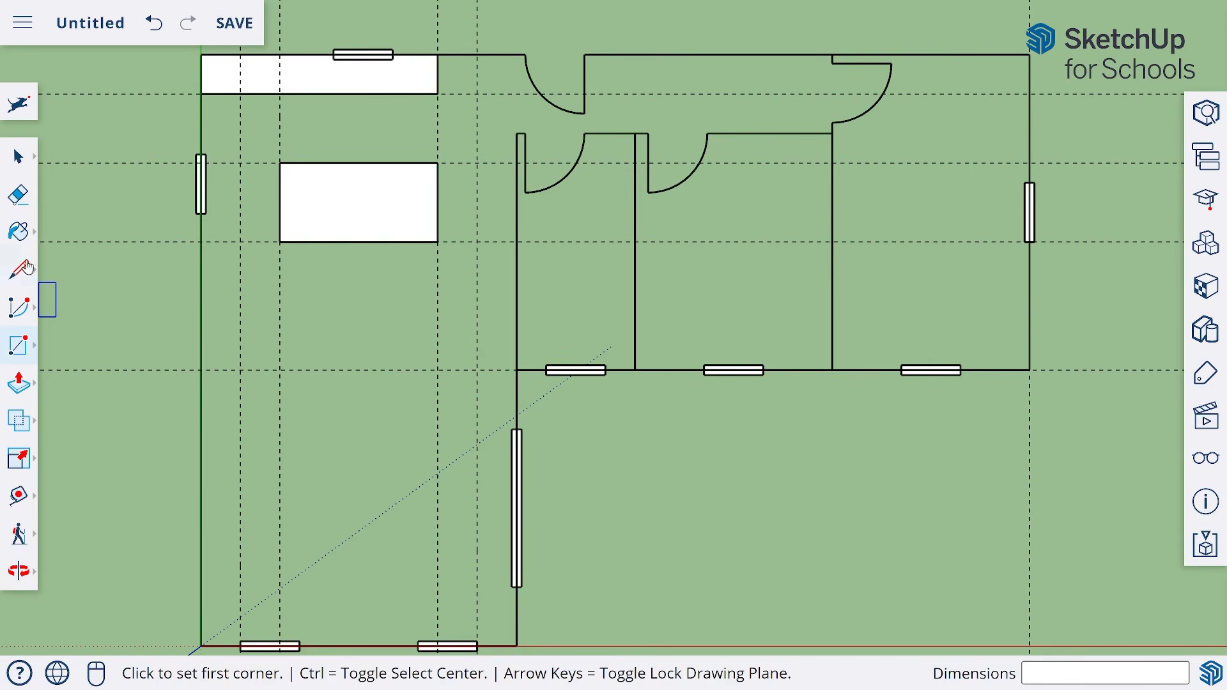
pyautogui.click(19, 194)
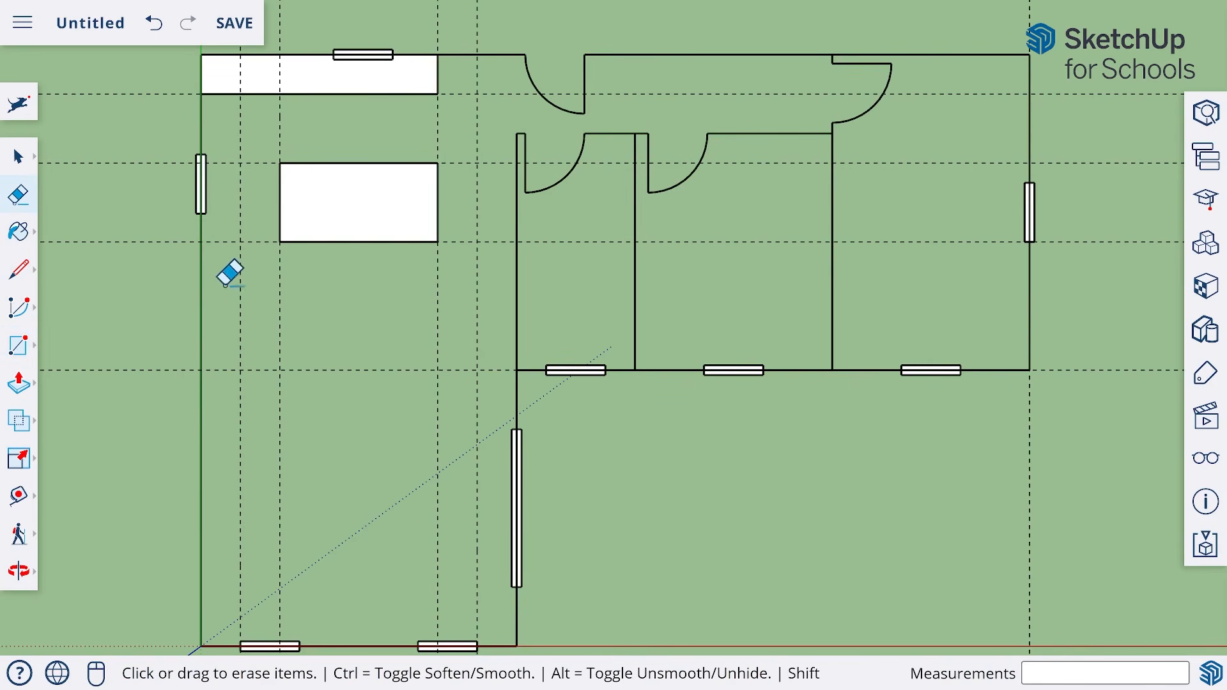
pyautogui.click(241, 279)
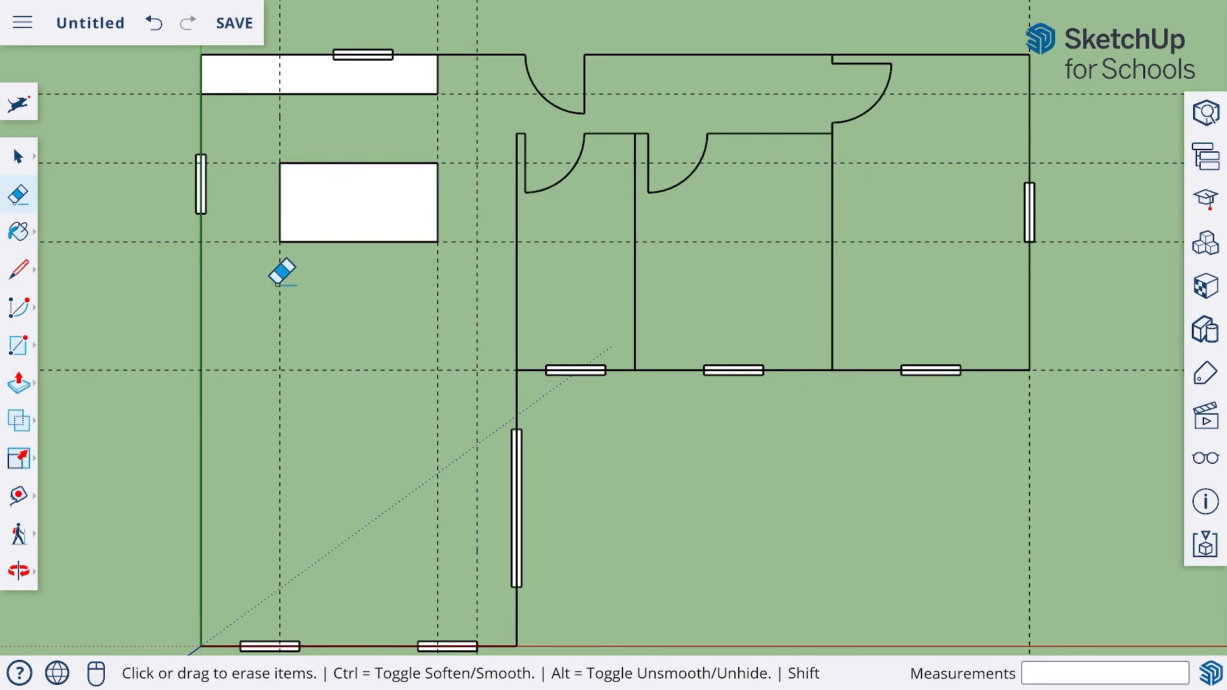
pyautogui.click(279, 287)
pyautogui.click(438, 286)
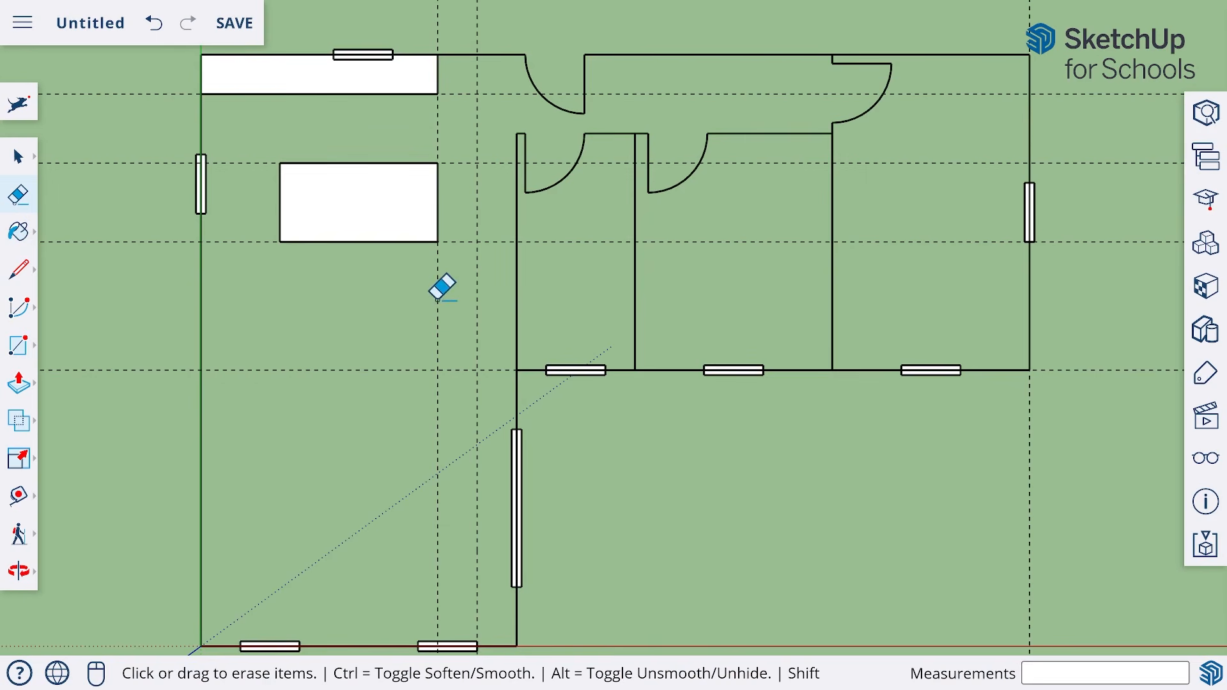
pyautogui.click(478, 285)
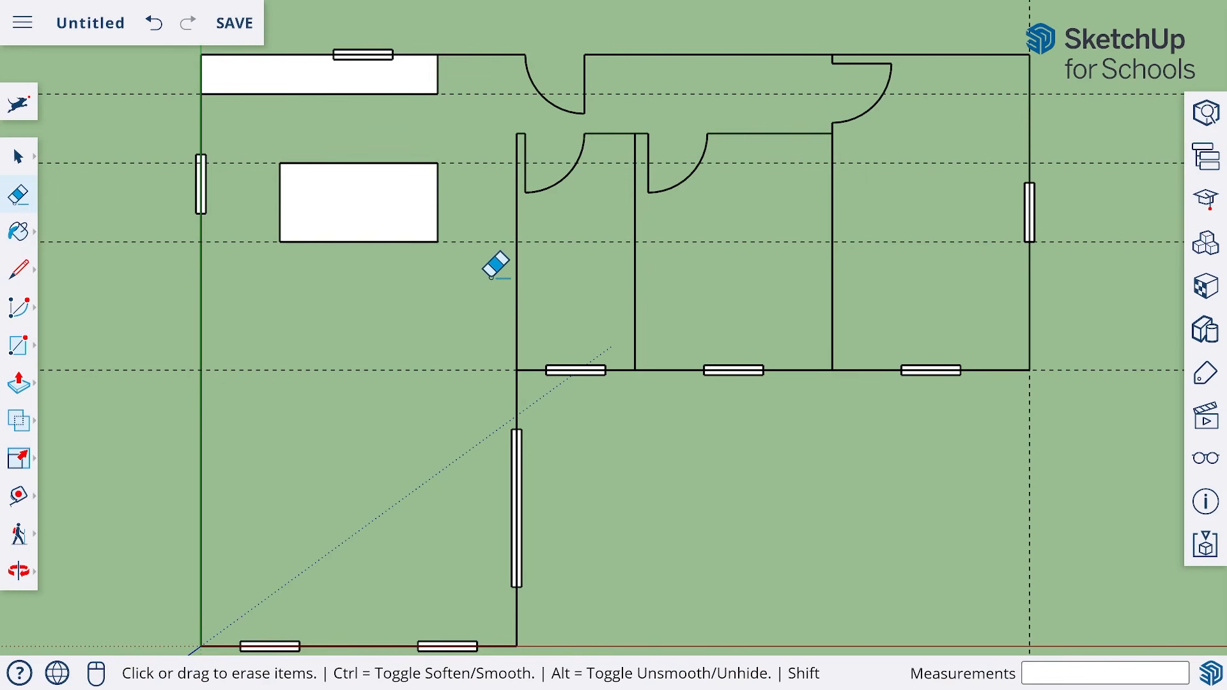
# Step: Undo the erasures of the interior walls, the door and the guides
pyautogui.click(516, 239)
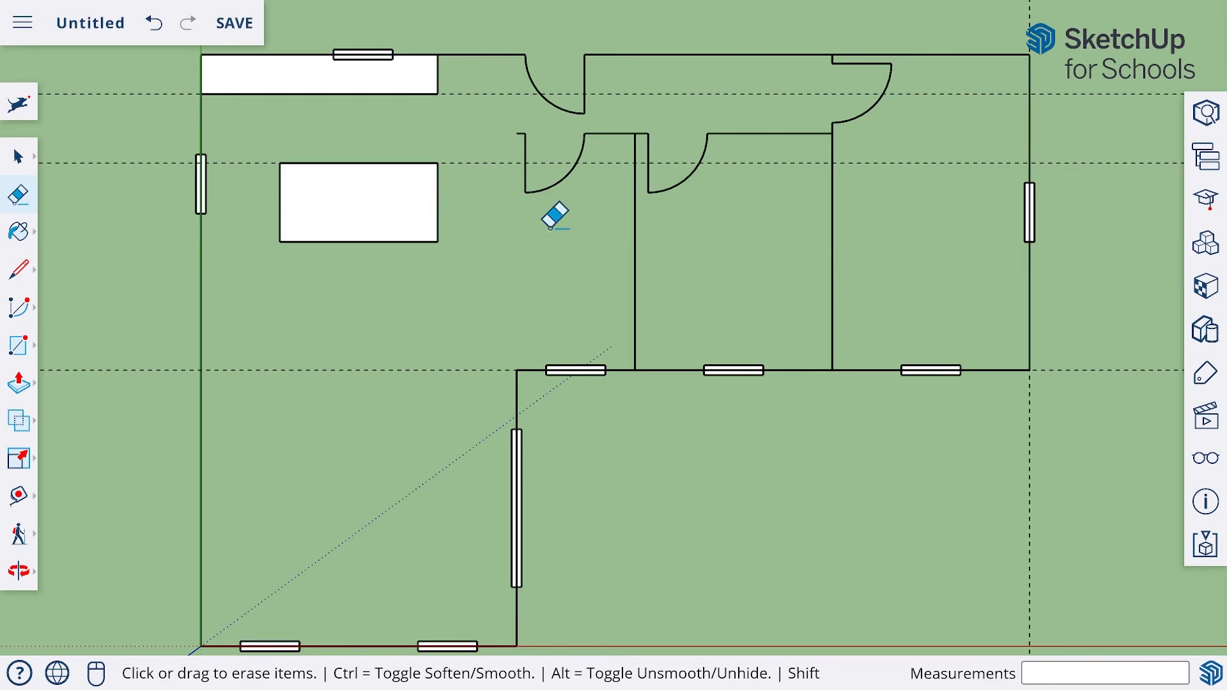
pyautogui.moveTo(644, 177)
pyautogui.mouseDown()
pyautogui.moveTo(652, 132)
pyautogui.moveTo(668, 121)
pyautogui.mouseUp()
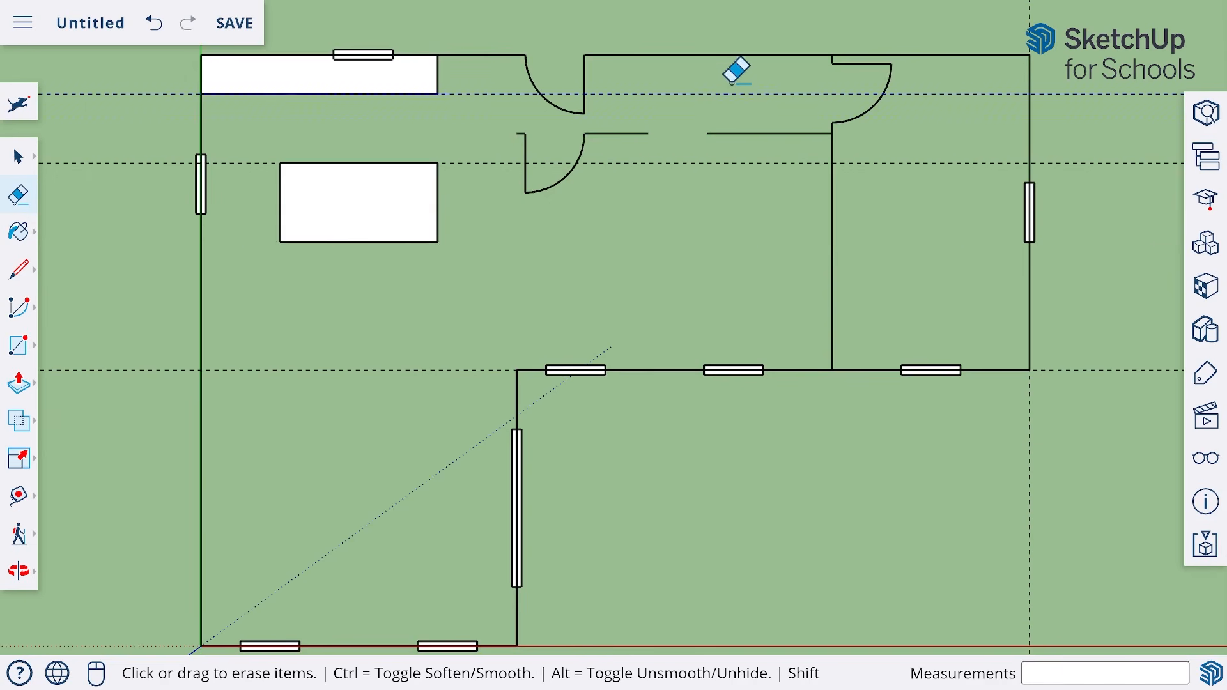
pyautogui.click(155, 24)
pyautogui.click(155, 24)
pyautogui.click(154, 24)
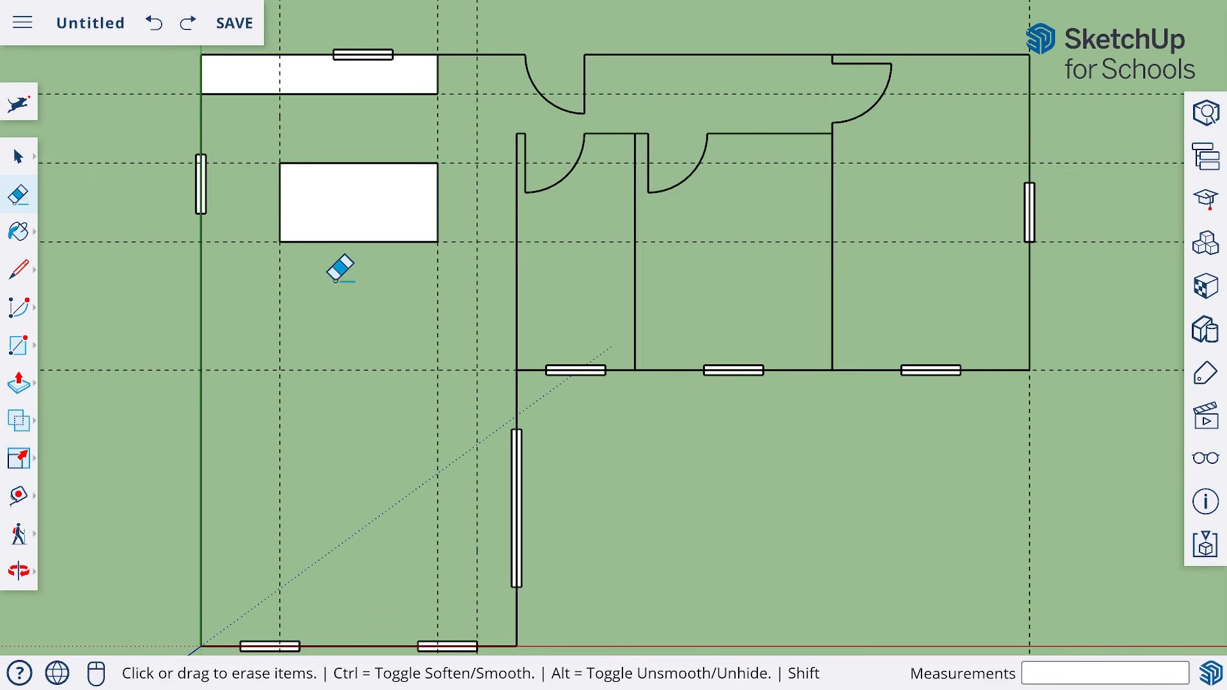
# Step: Search the commands for "delete" and run Delete Guides to remove every guide from the model
pyautogui.click(24, 109)
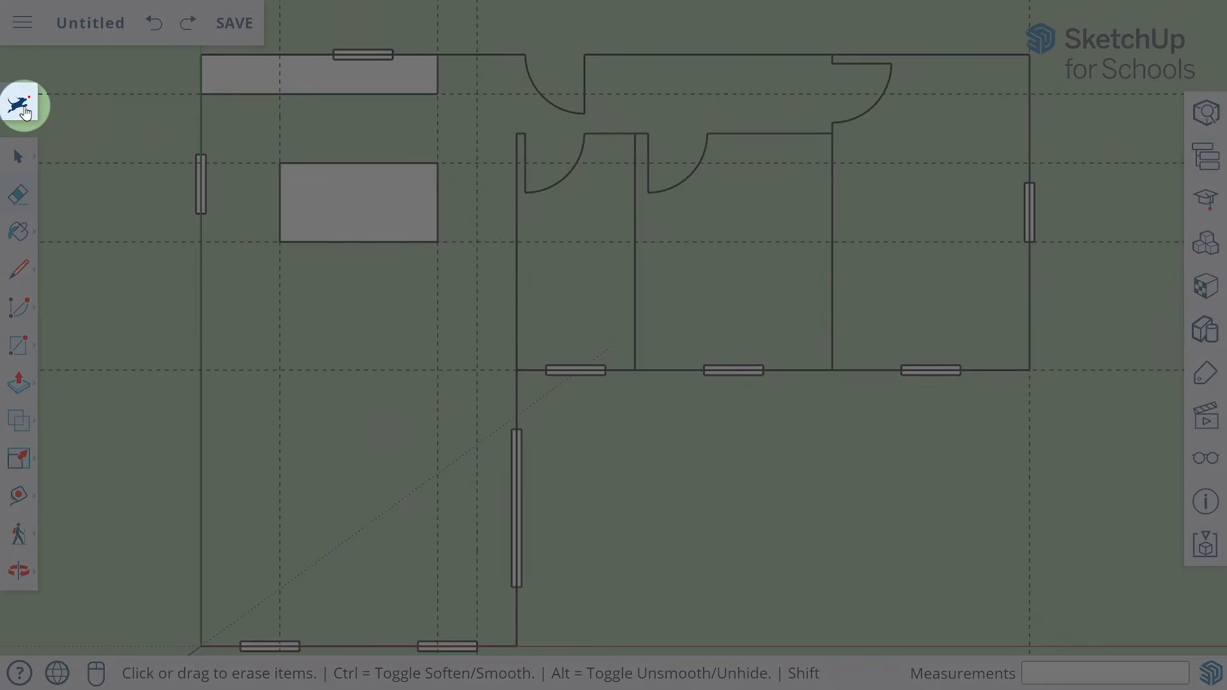
pyautogui.click(24, 108)
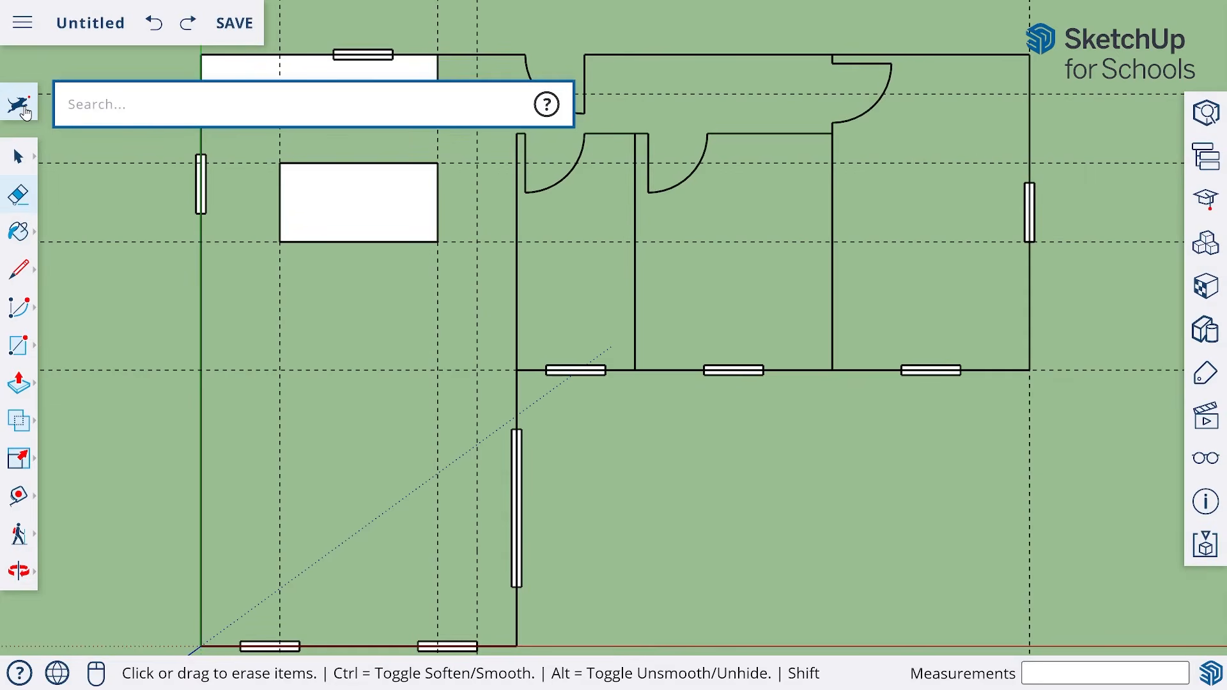
pyautogui.write('delete')
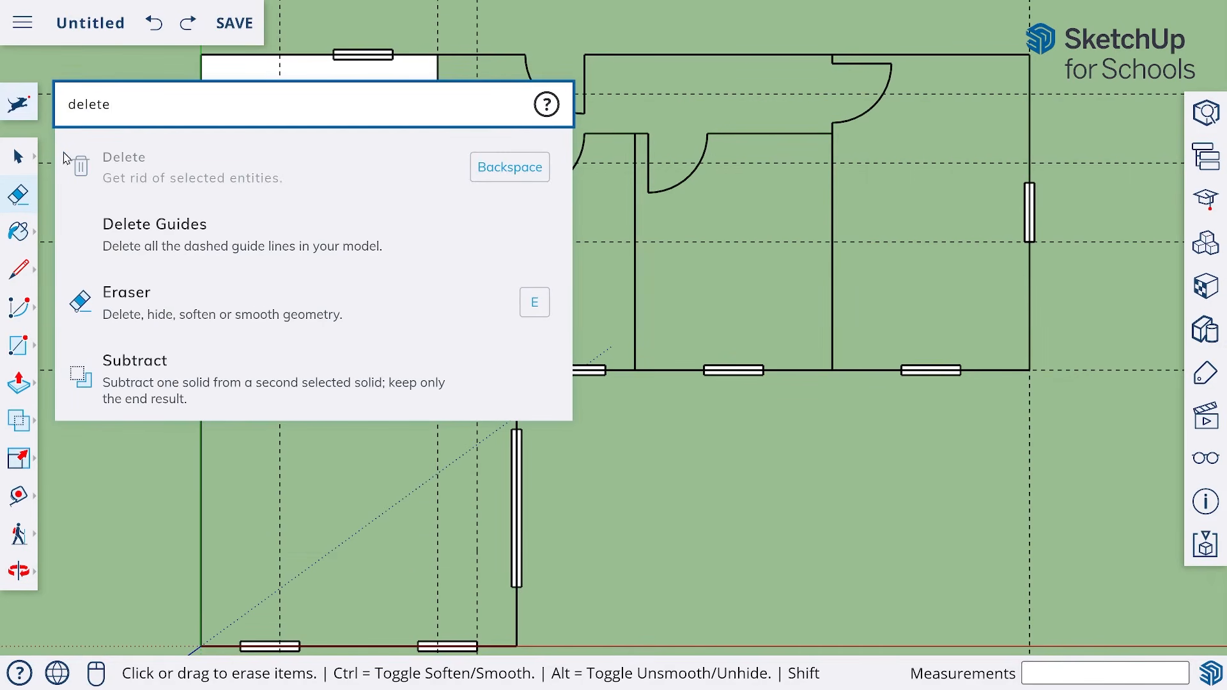
pyautogui.click(151, 244)
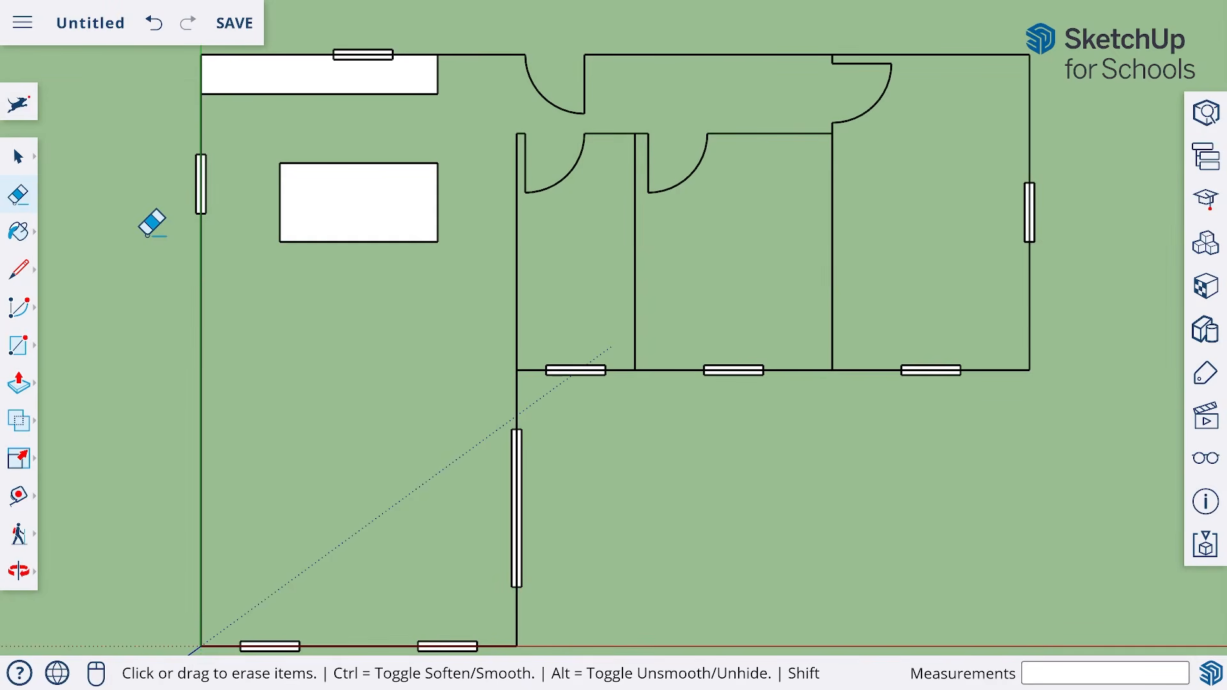
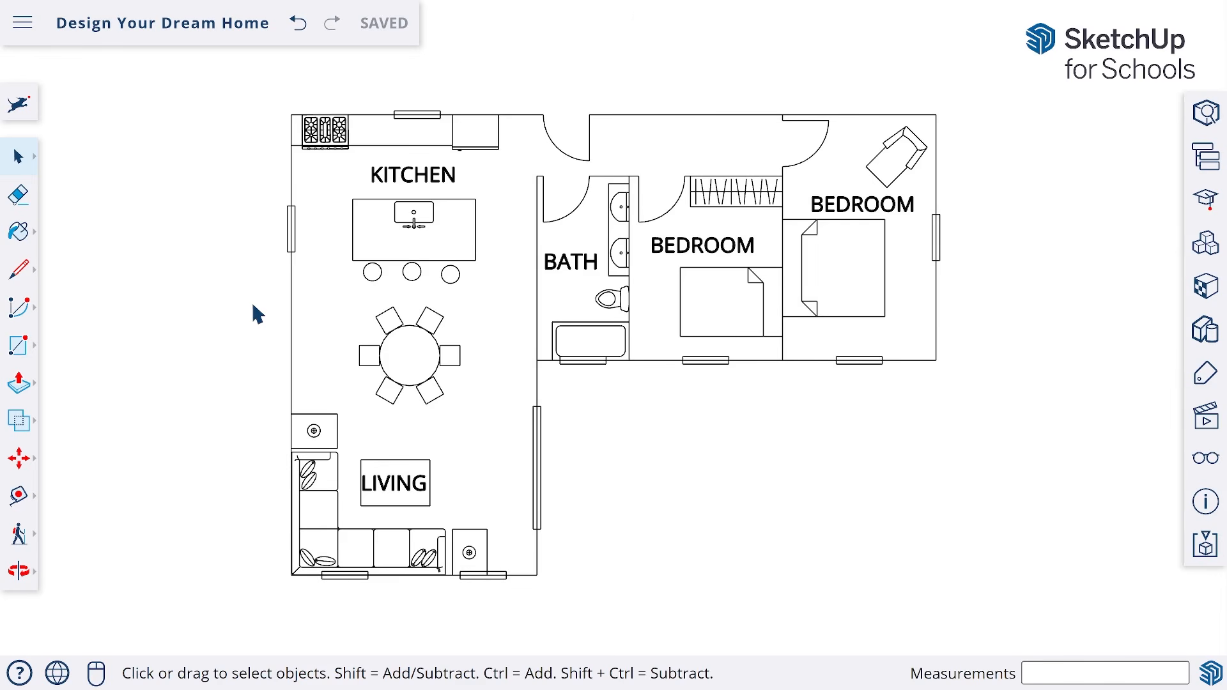
# Step: Examine the dining set, living room set, bathroom fixtures and bedroom furniture in the finished example floor plan
pyautogui.click(430, 389)
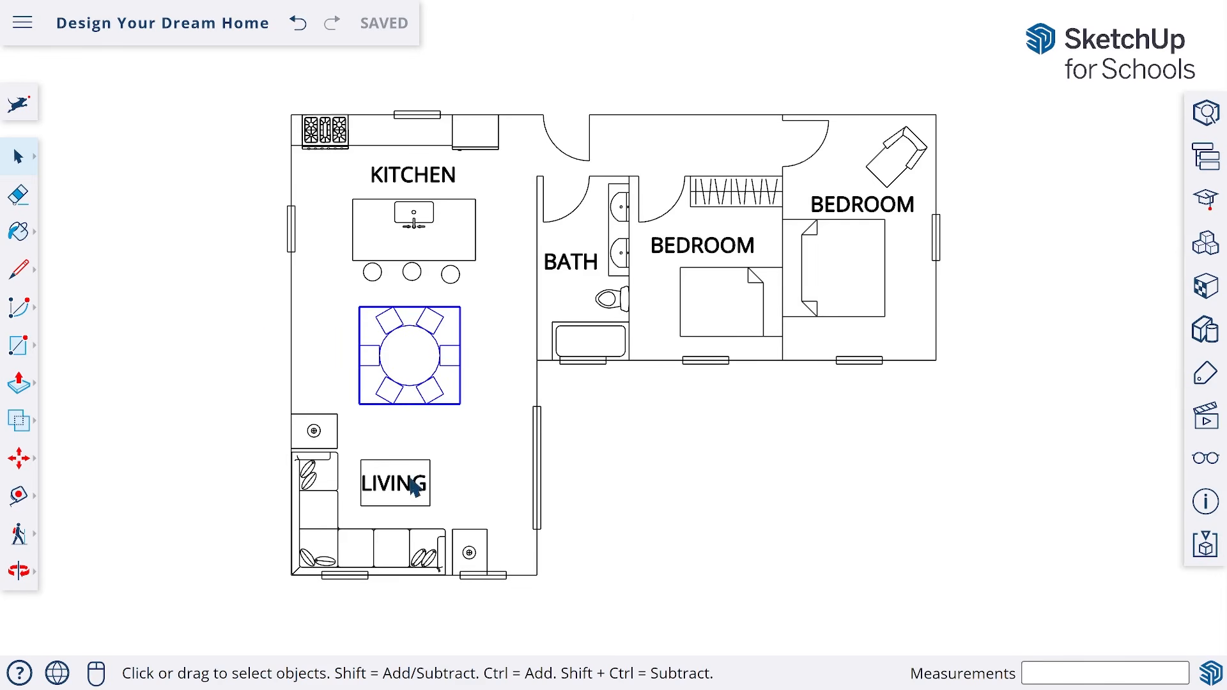
pyautogui.click(437, 281)
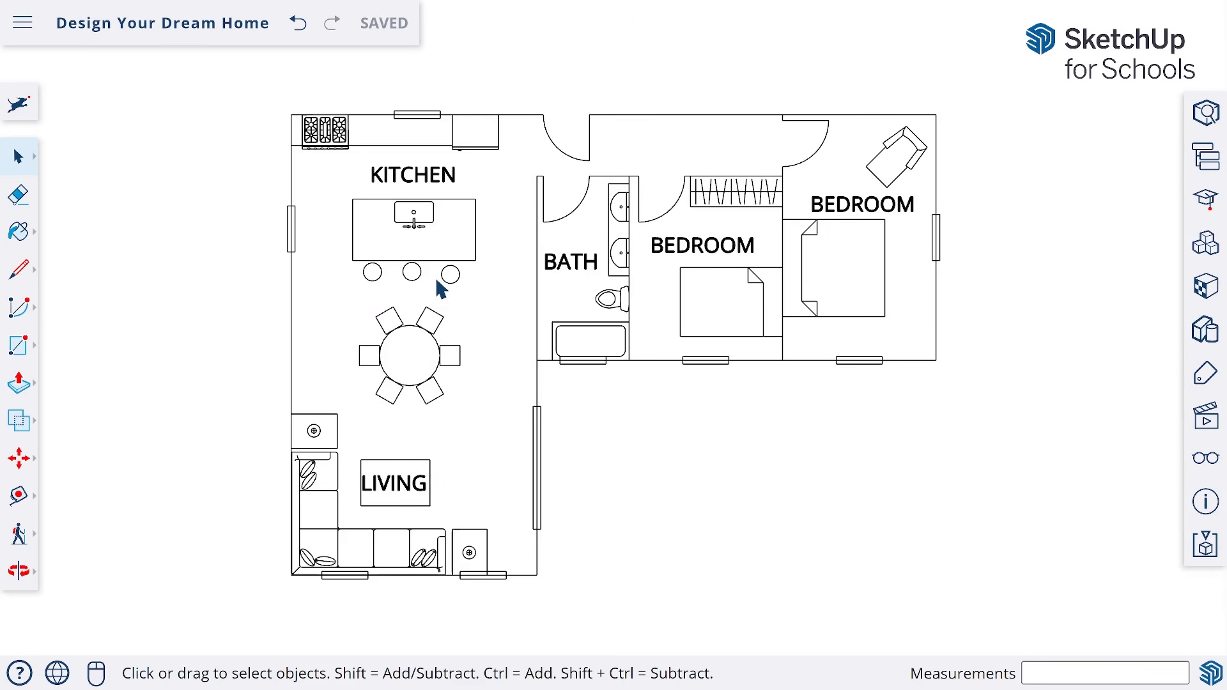
pyautogui.click(343, 476)
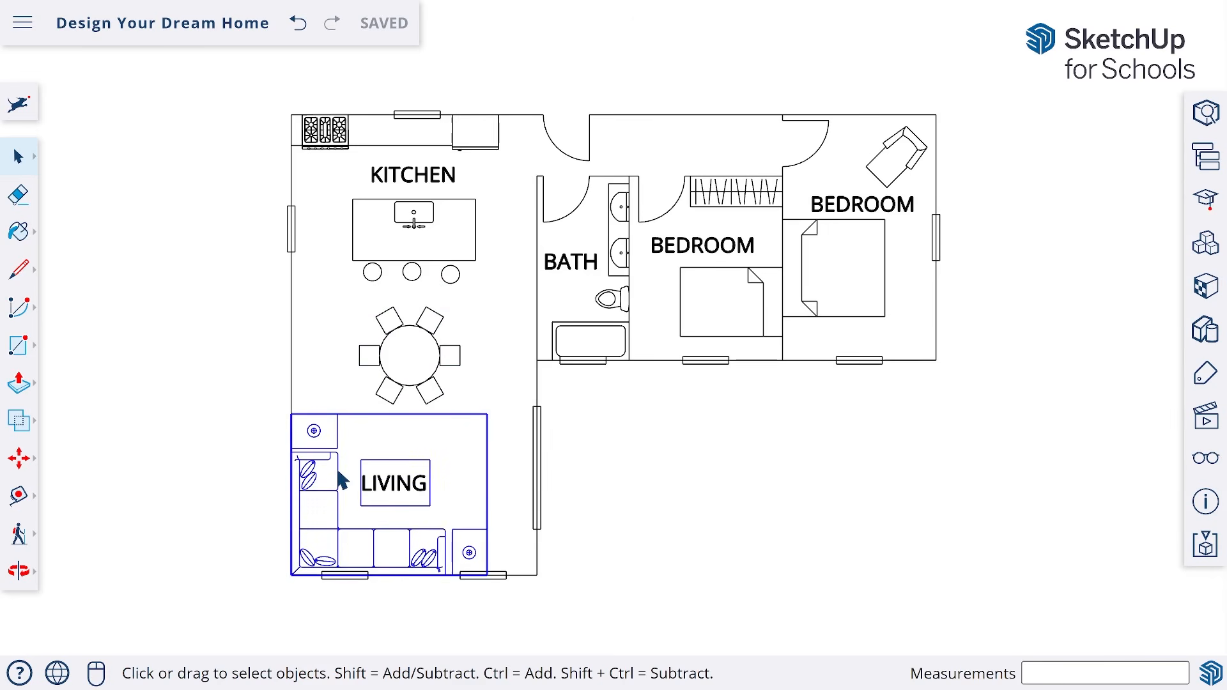
pyautogui.click(395, 387)
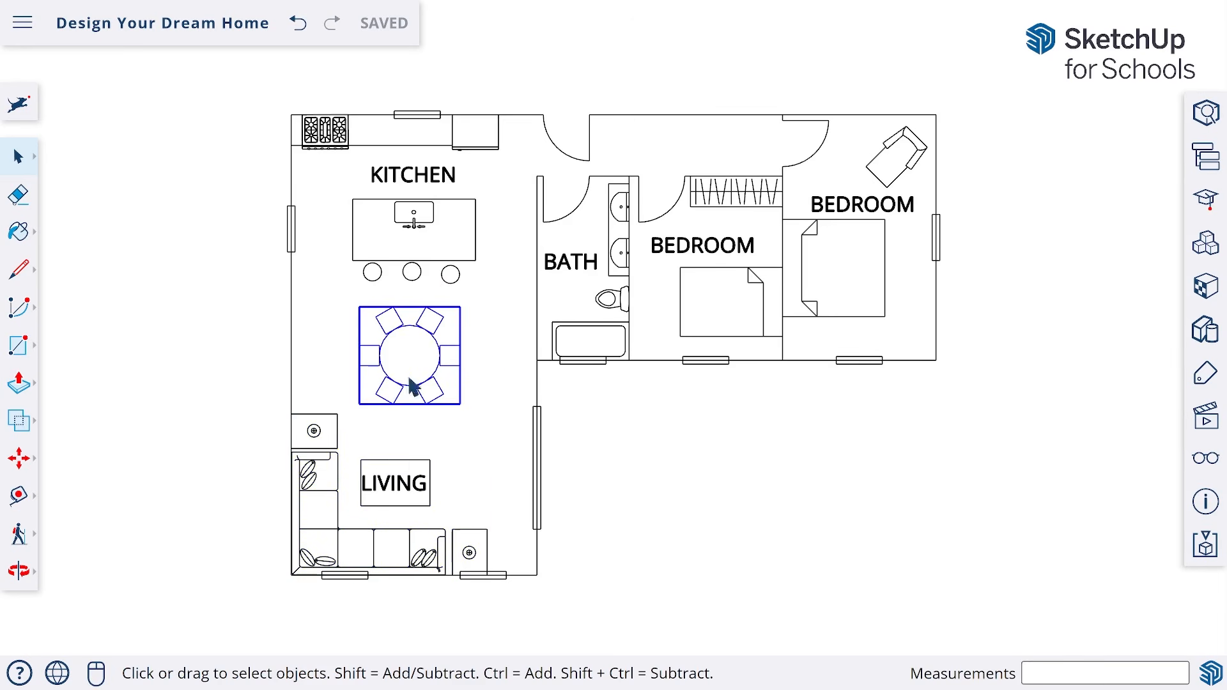
pyautogui.click(609, 310)
pyautogui.click(737, 273)
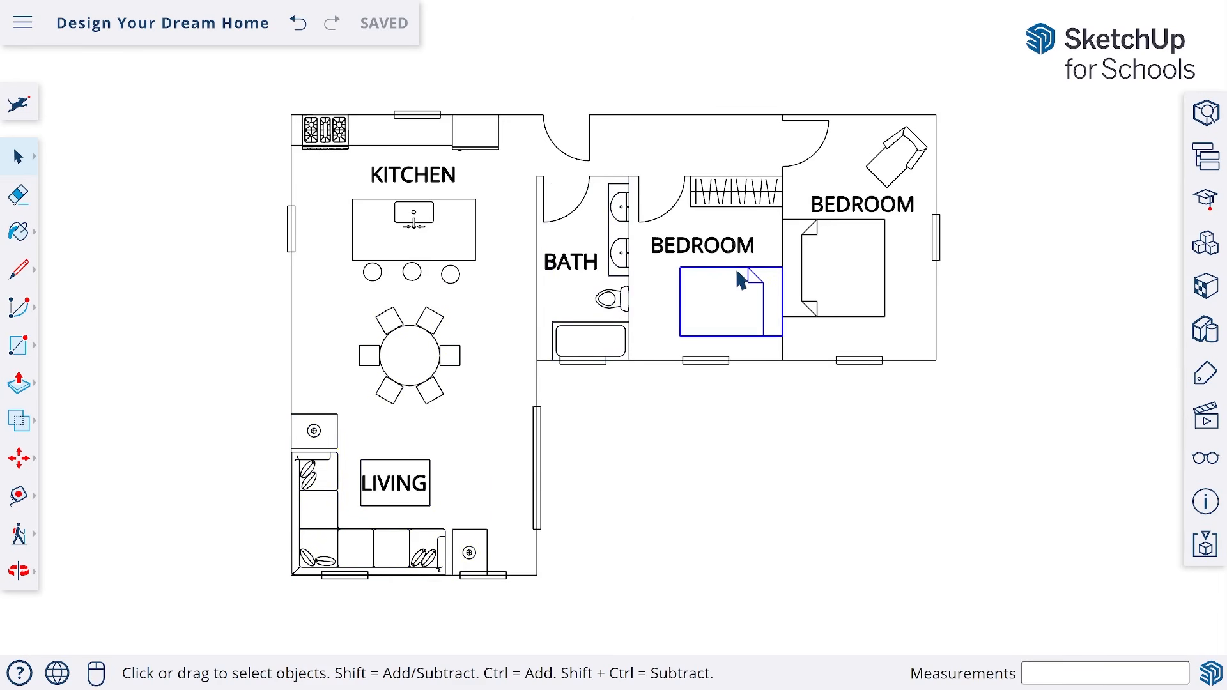
pyautogui.click(836, 249)
pyautogui.click(900, 156)
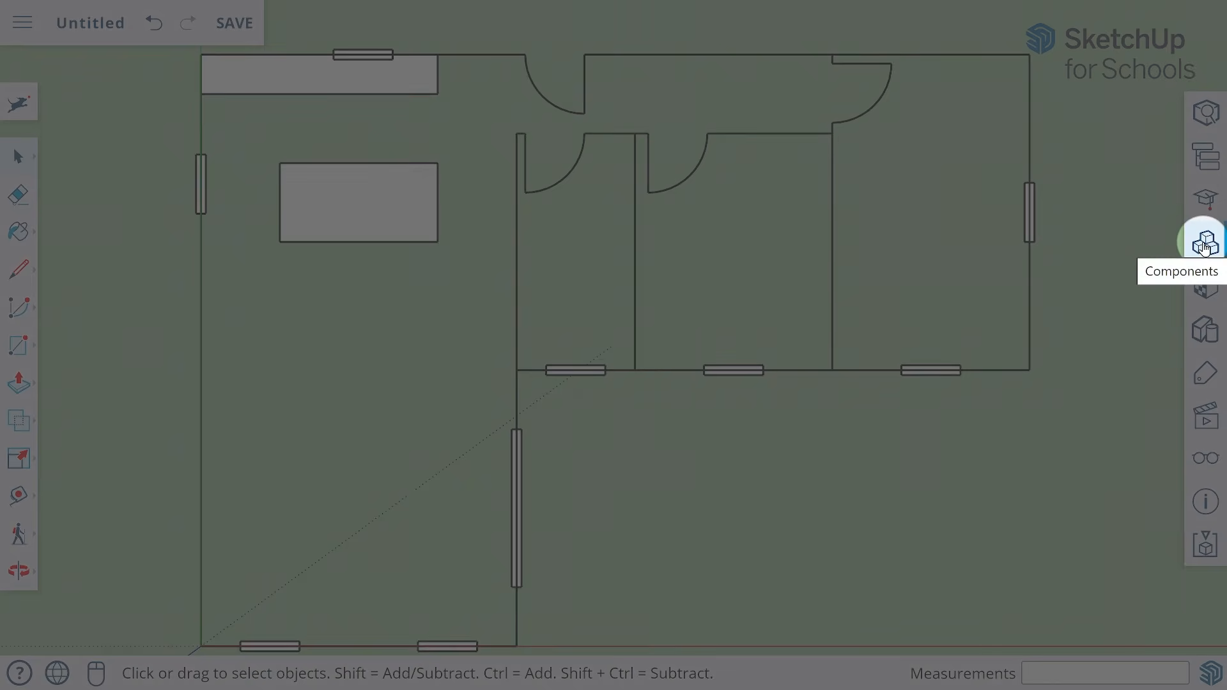
# Step: Search the 3D Warehouse components for "2d furniture"
pyautogui.click(1204, 246)
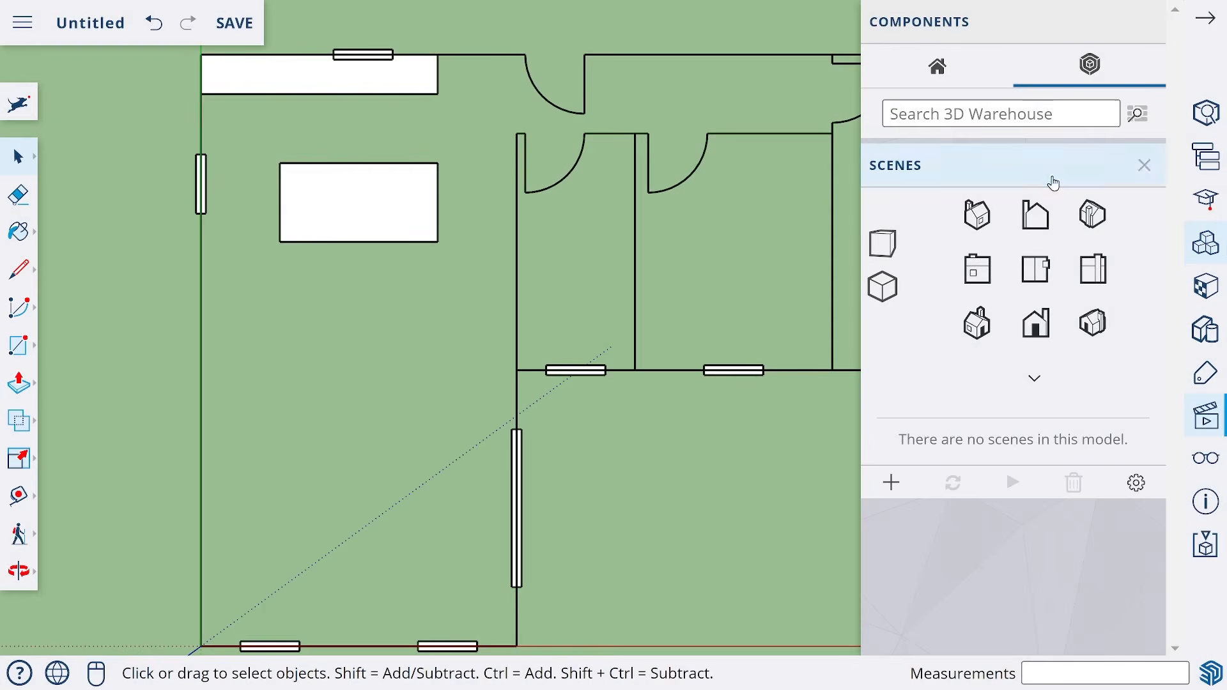
pyautogui.click(941, 113)
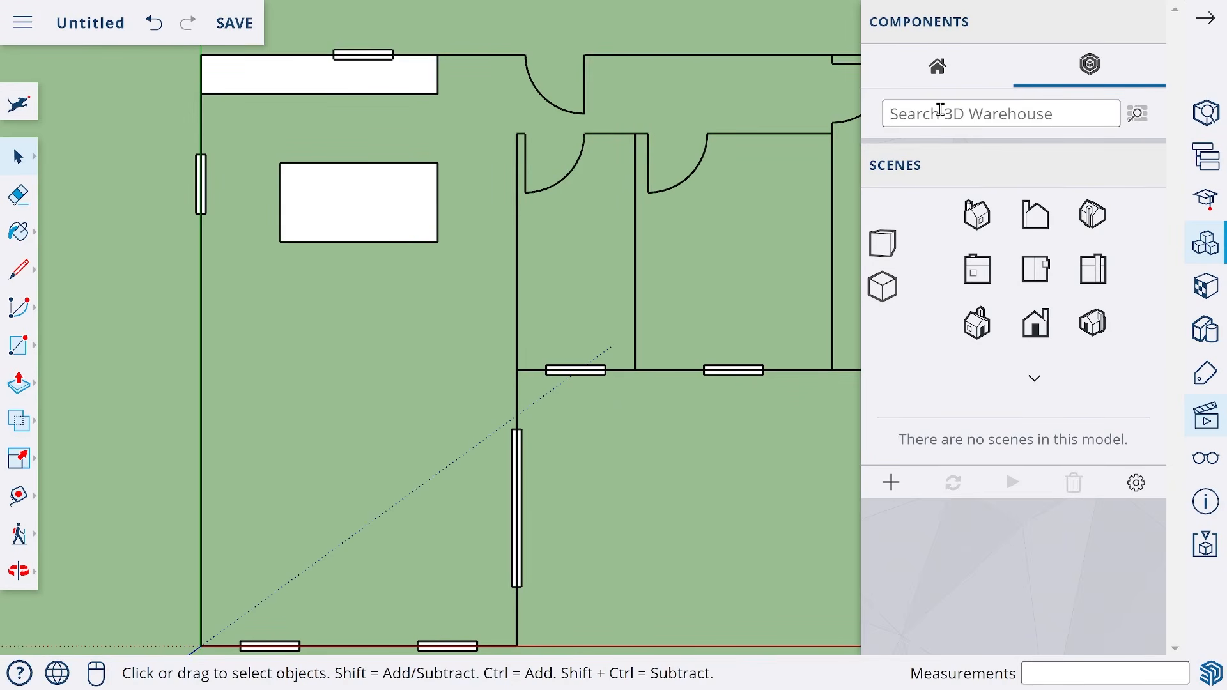
pyautogui.write('2d furniture')
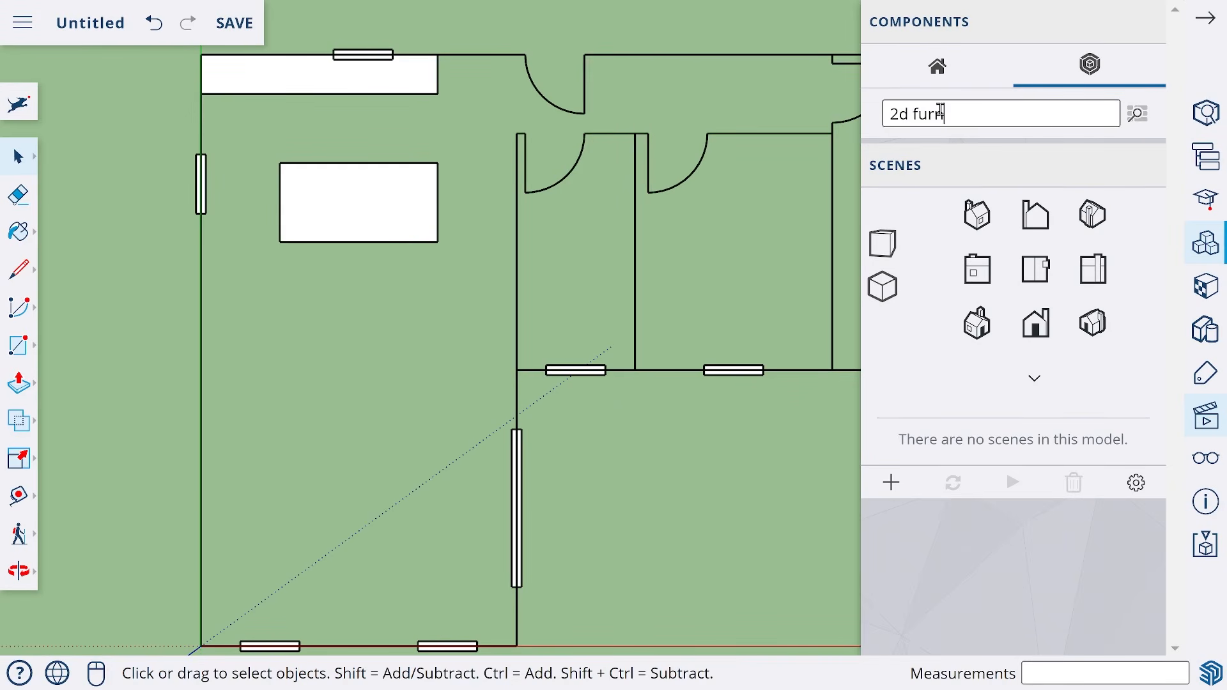
pyautogui.press('Return')
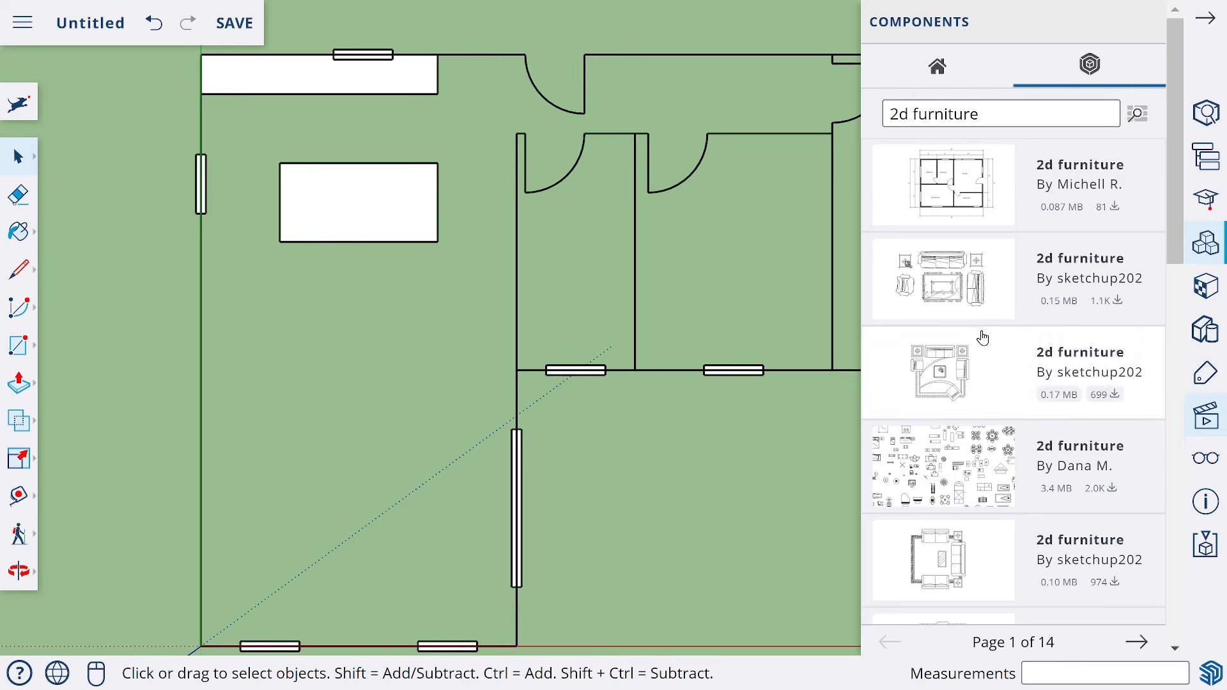
# Step: Try the 2d furniture set with two armchairs and two sofas near the lower wall of the left room, and undo its placement
pyautogui.scroll(-6, 980, 337)
pyautogui.scroll(-3, 980, 337)
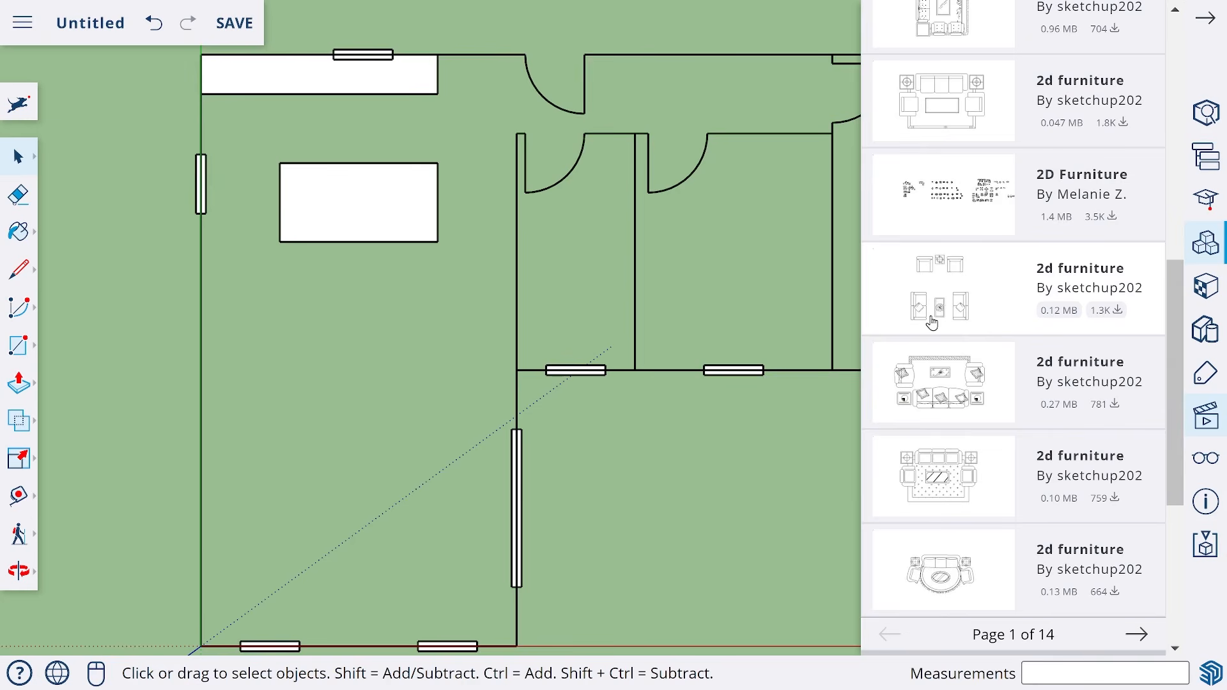
pyautogui.click(938, 308)
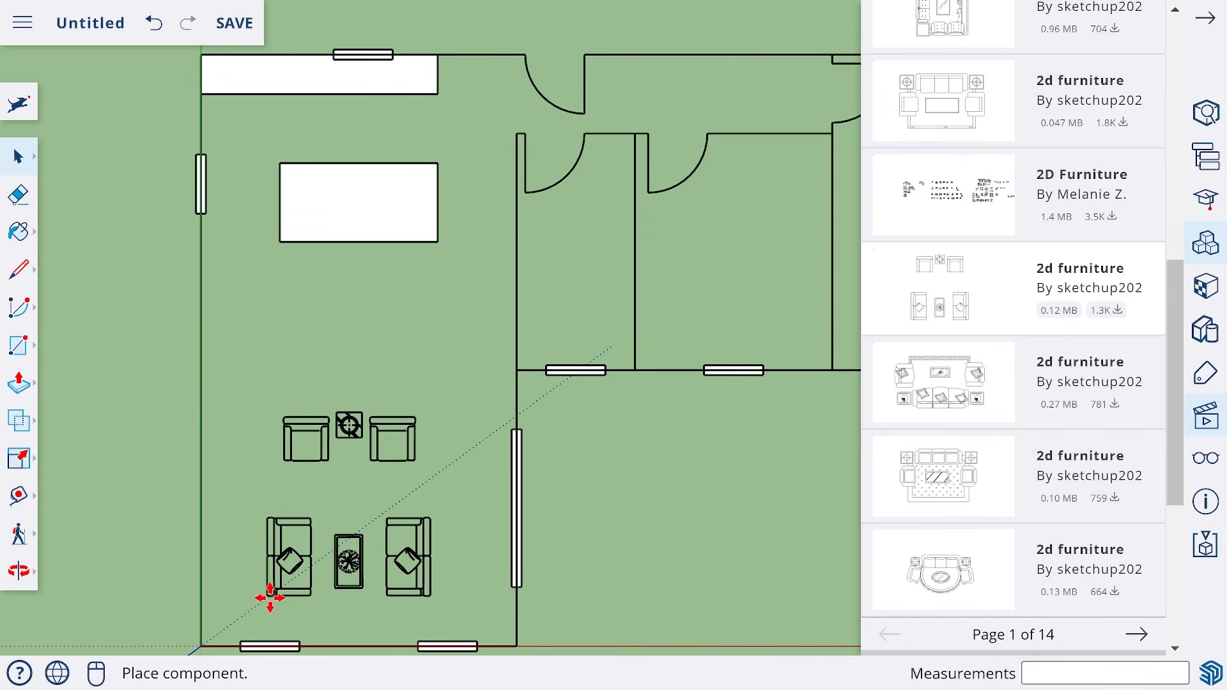
pyautogui.click(271, 598)
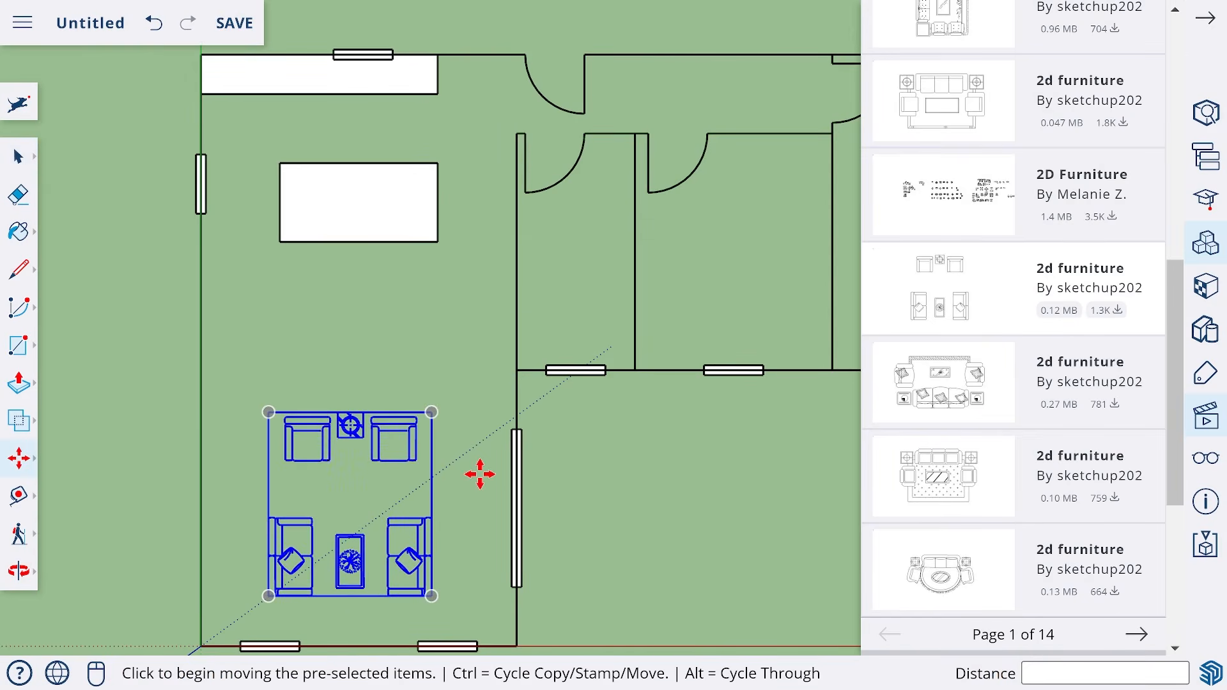
pyautogui.click(154, 23)
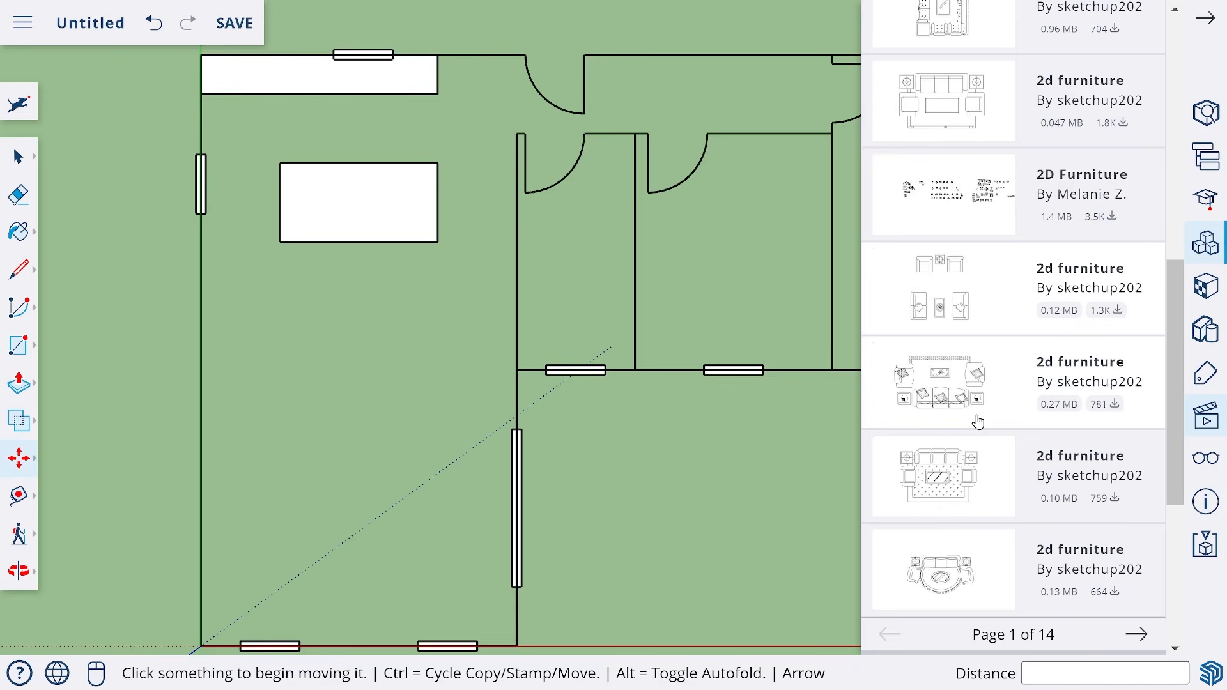
# Step: Place the 2d furniture component already in the model on the empty ground above the floor plan
pyautogui.scroll(10, 977, 422)
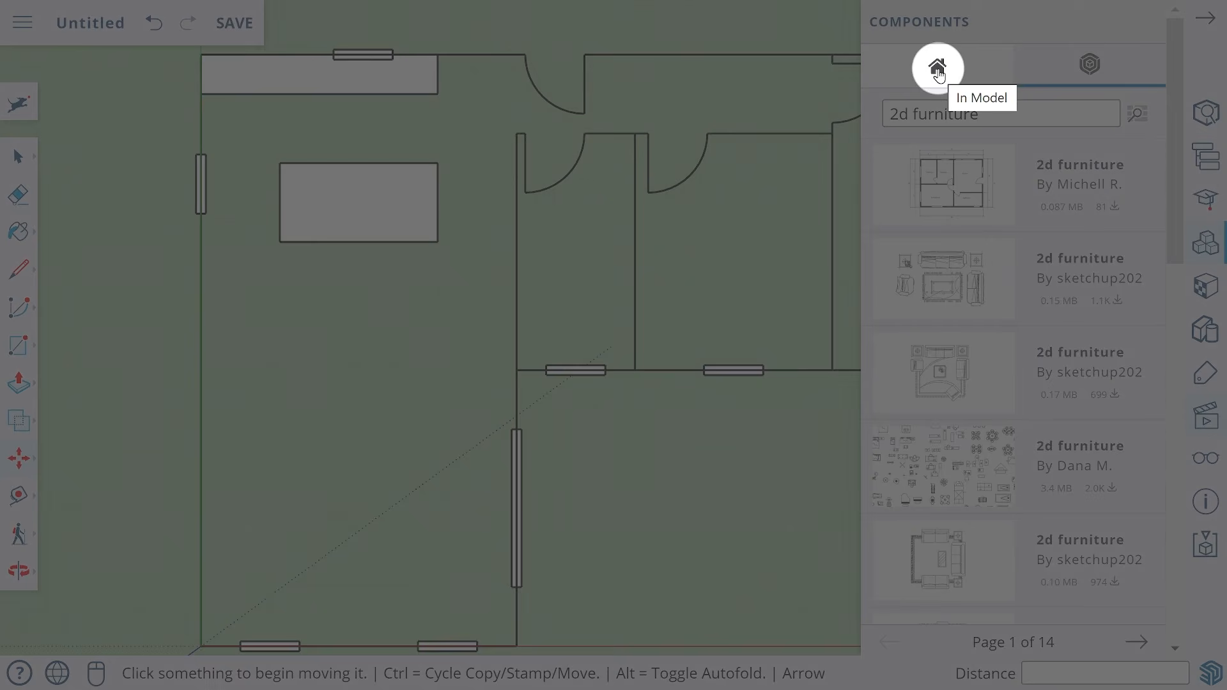
pyautogui.click(938, 70)
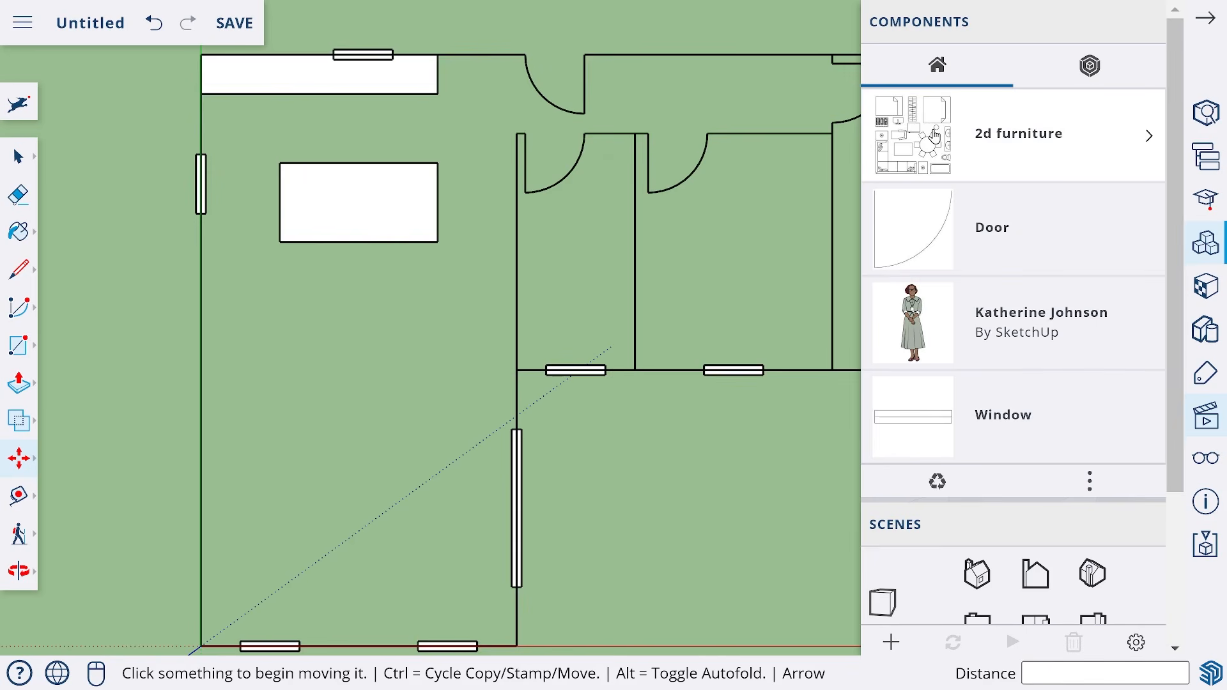
pyautogui.click(934, 135)
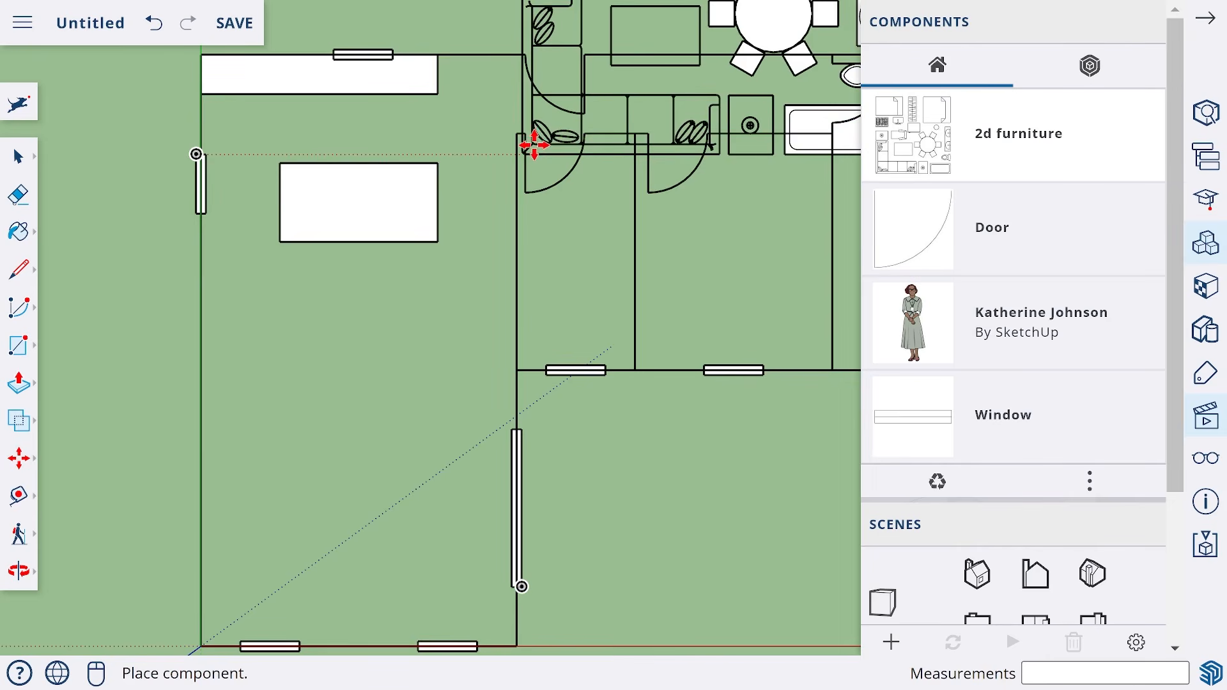
pyautogui.keyDown('shift'); pyautogui.moveTo(587, 153); pyautogui.dragTo(570, 447, button='middle'); pyautogui.keyUp('shift')
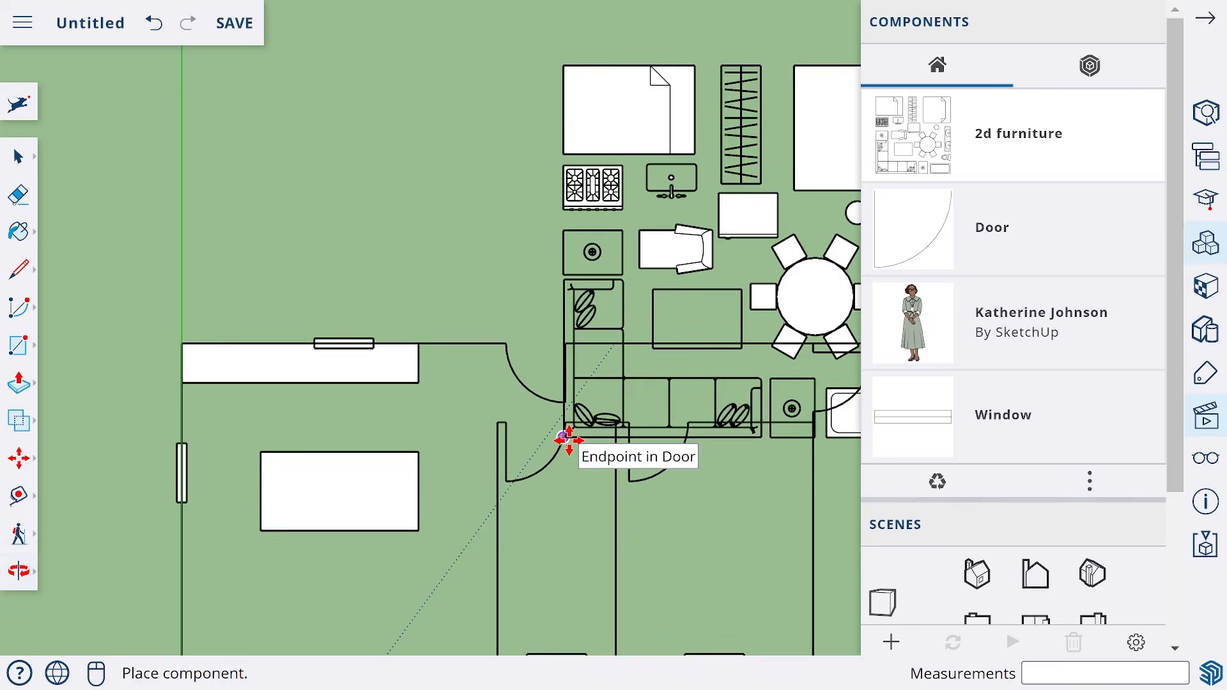
pyautogui.scroll(-3, 569, 441)
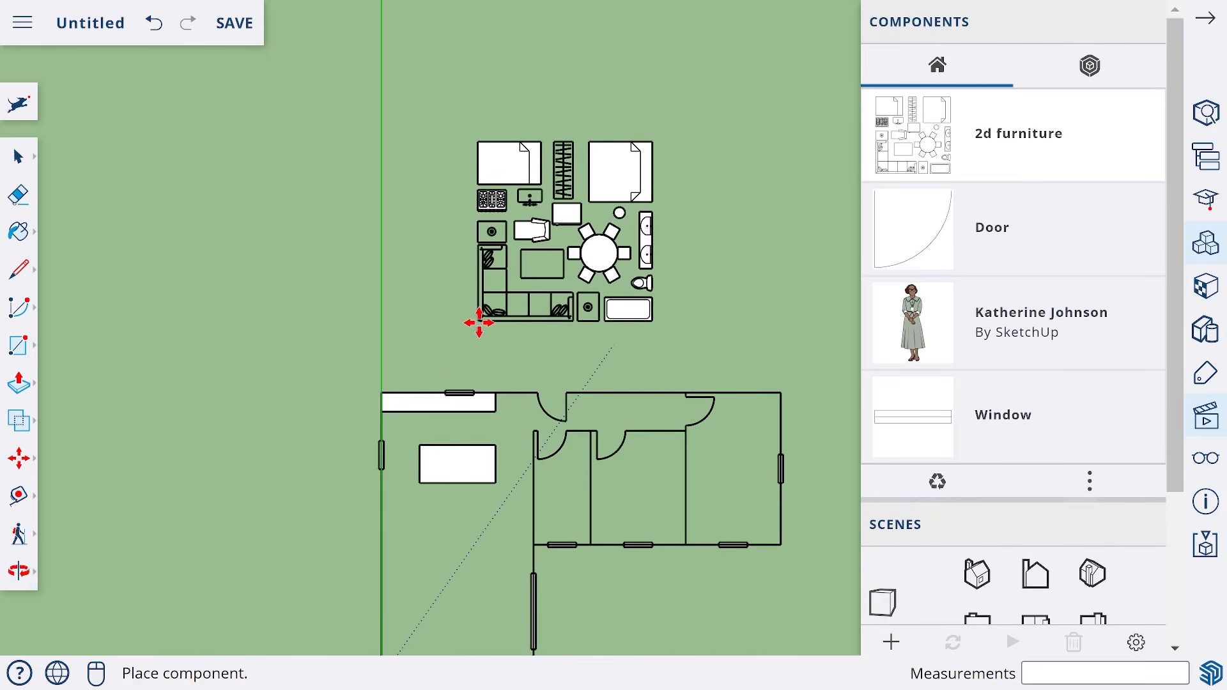
pyautogui.click(479, 323)
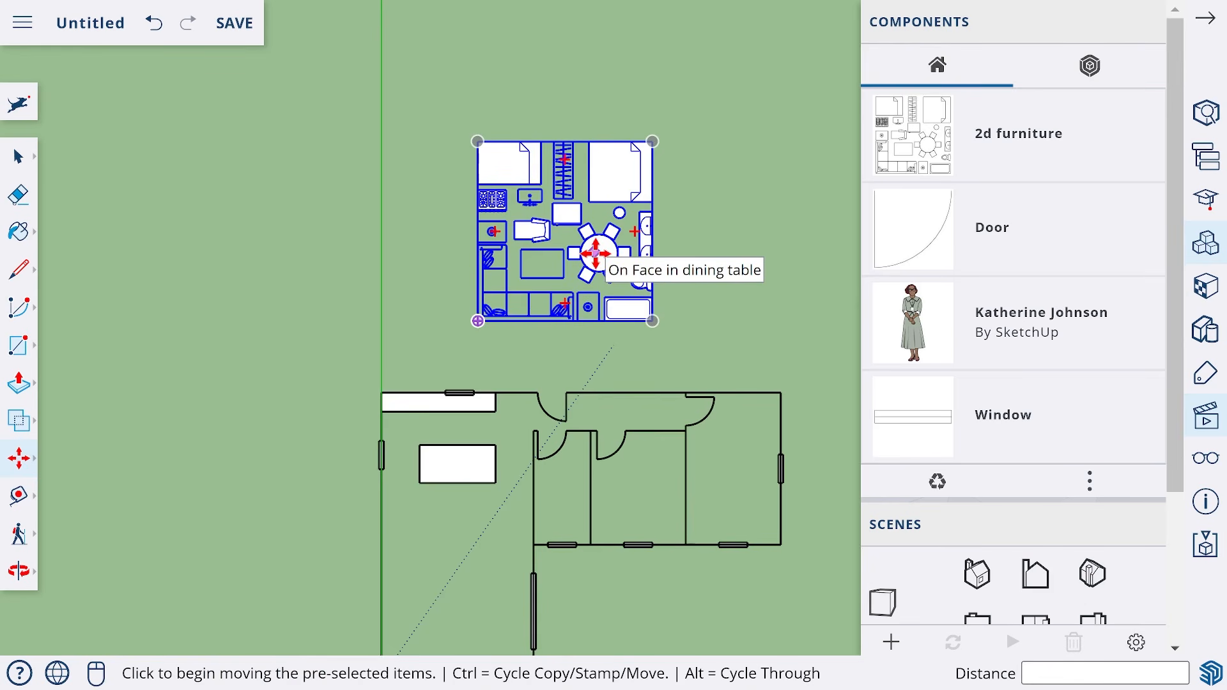
# Step: Explode the placed 2d furniture component into its separate furniture pieces and clear the selection
pyautogui.rightClick(595, 254)
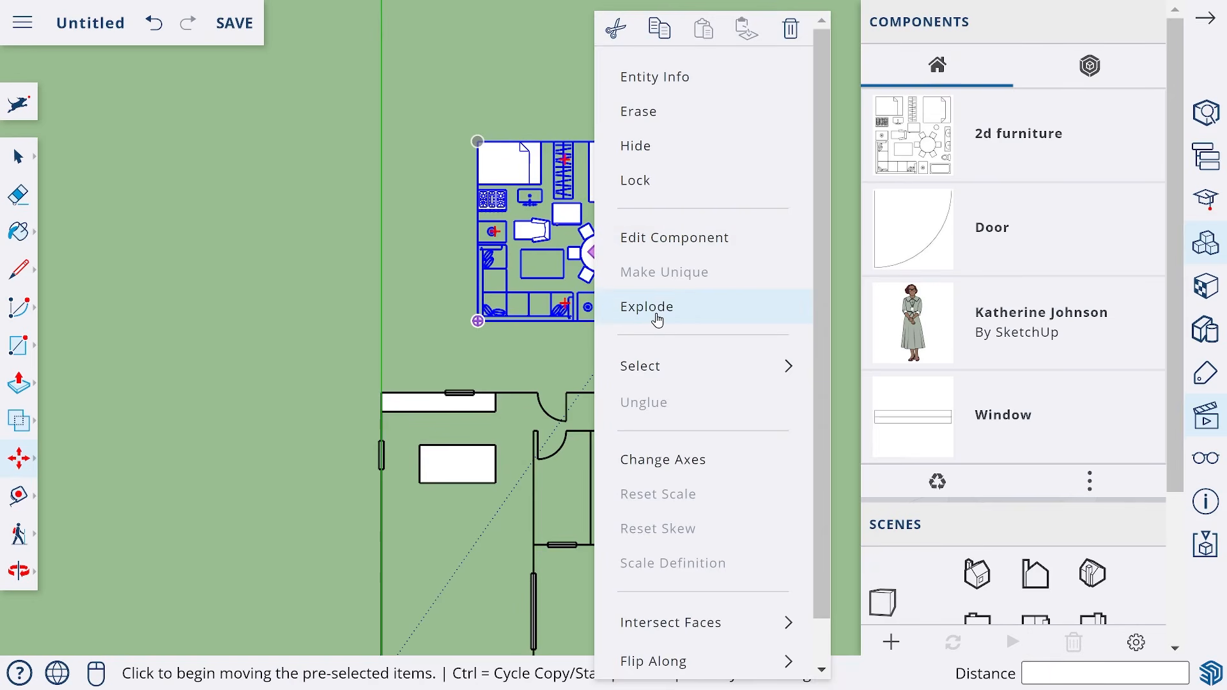
pyautogui.click(657, 320)
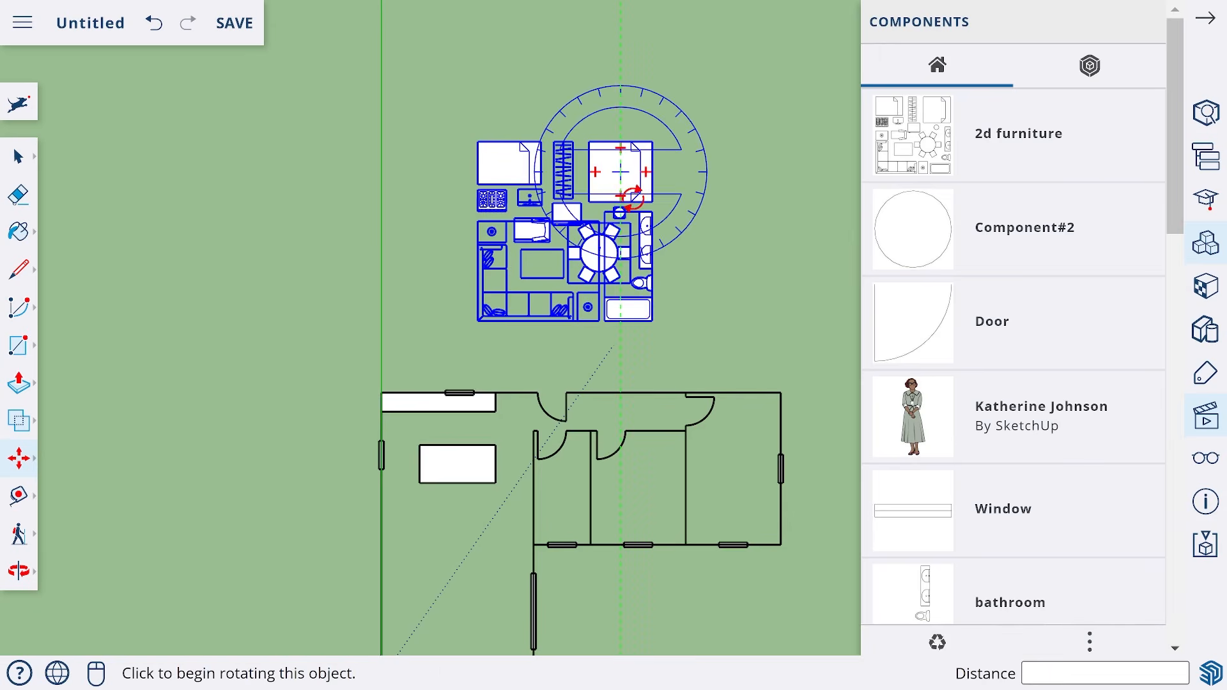
pyautogui.scroll(3, 632, 195)
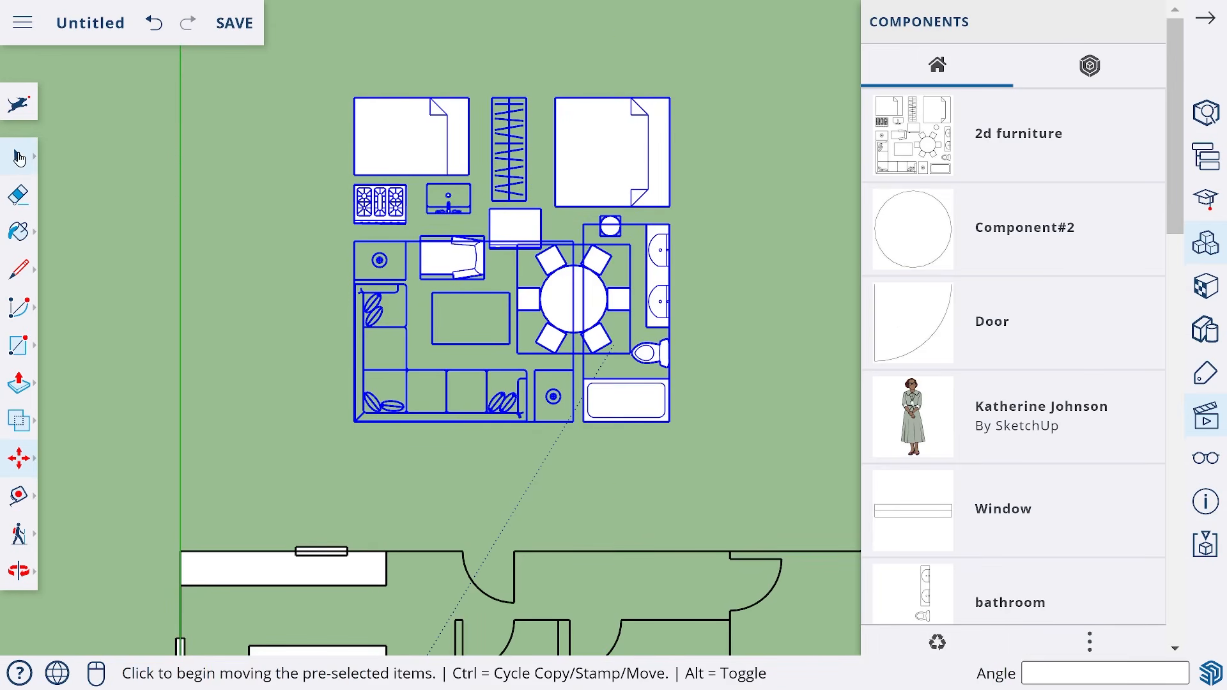
pyautogui.click(19, 158)
pyautogui.click(247, 142)
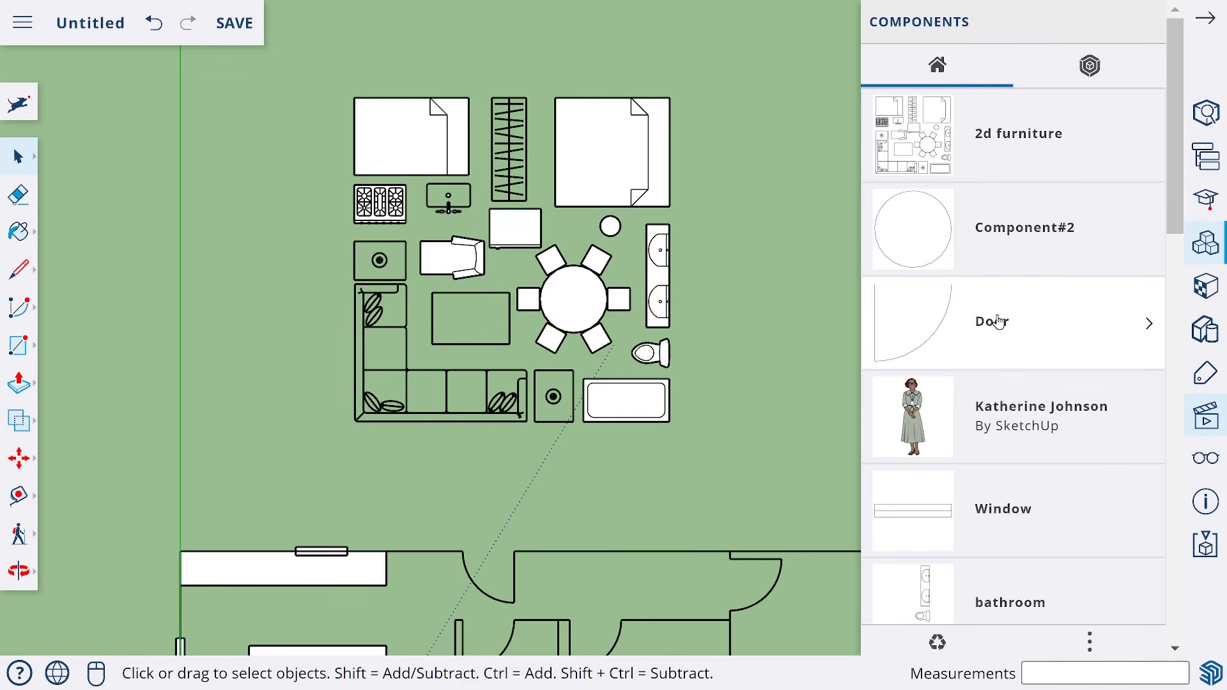
# Step: Place the in-model bathroom component at the lower-left corner of the small room beside the left room
pyautogui.scroll(-2, 997, 320)
pyautogui.scroll(-5, 965, 157)
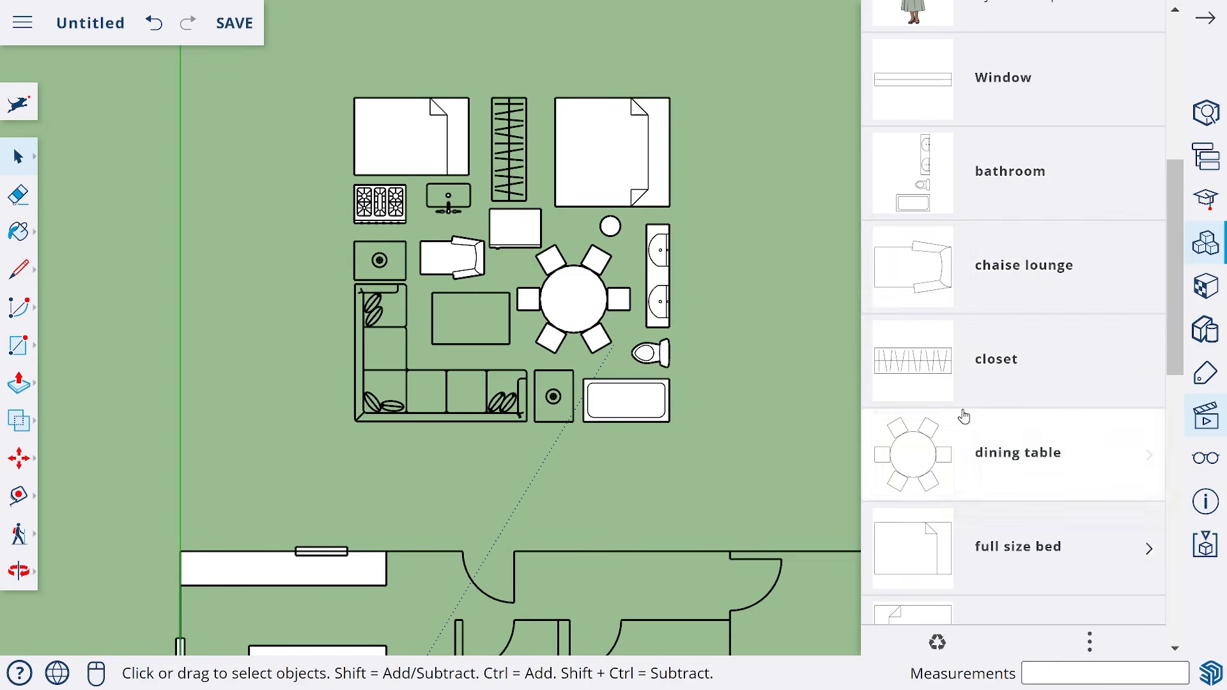
pyautogui.scroll(-3, 964, 311)
pyautogui.scroll(-5, 964, 312)
pyautogui.scroll(10, 963, 391)
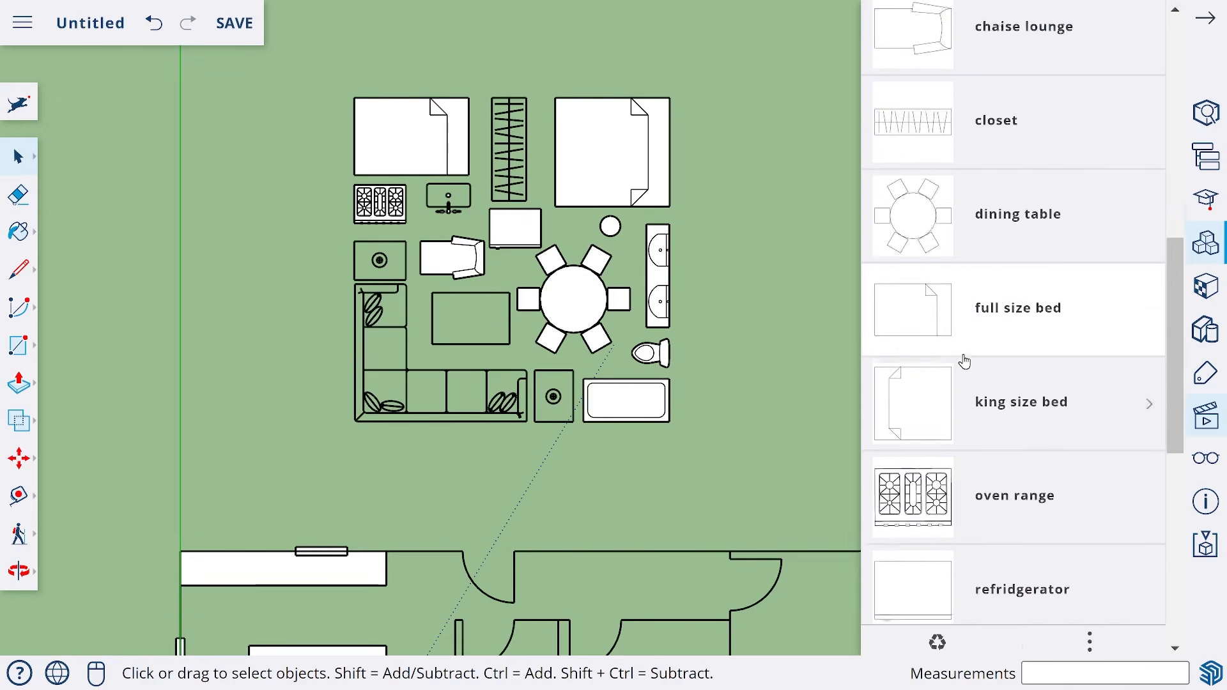
pyautogui.scroll(2, 964, 362)
pyautogui.keyDown('shift'); pyautogui.moveTo(634, 498); pyautogui.dragTo(678, 4, button='middle'); pyautogui.keyUp('shift')
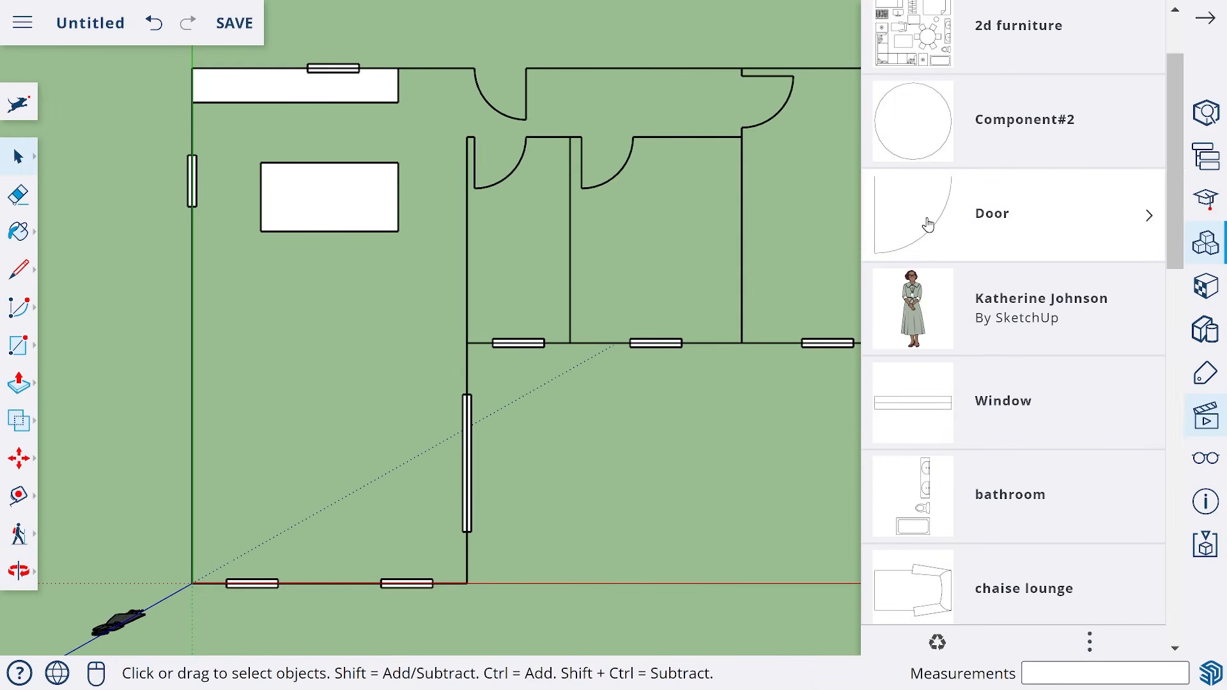
pyautogui.scroll(-2, 928, 224)
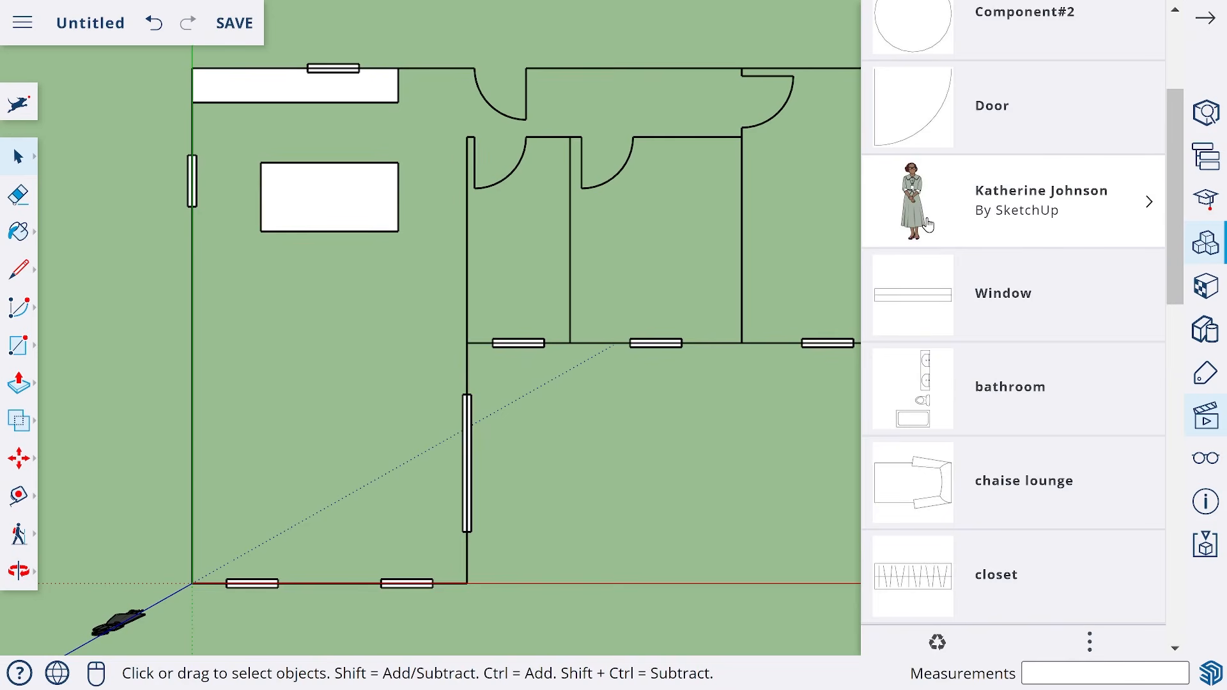
pyautogui.click(918, 408)
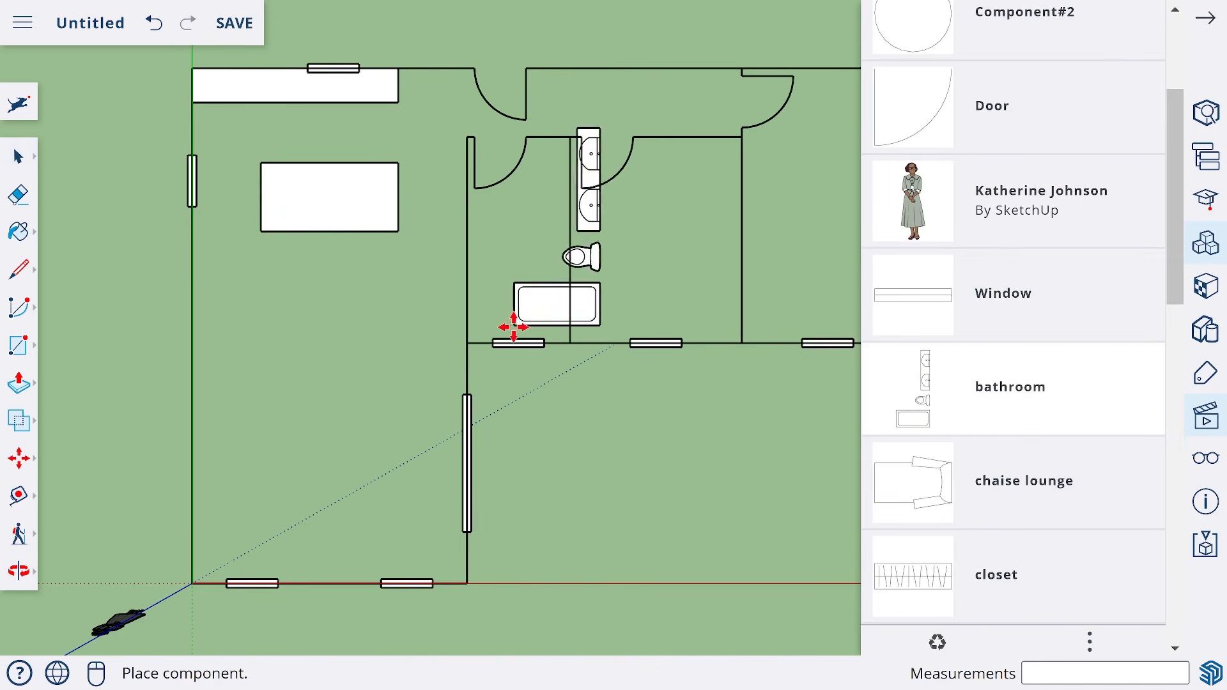
pyautogui.click(469, 341)
# Step: Move the bathroom set 1' from its lower-right corner to the lower-right corner of the small room
pyautogui.moveTo(513, 317)
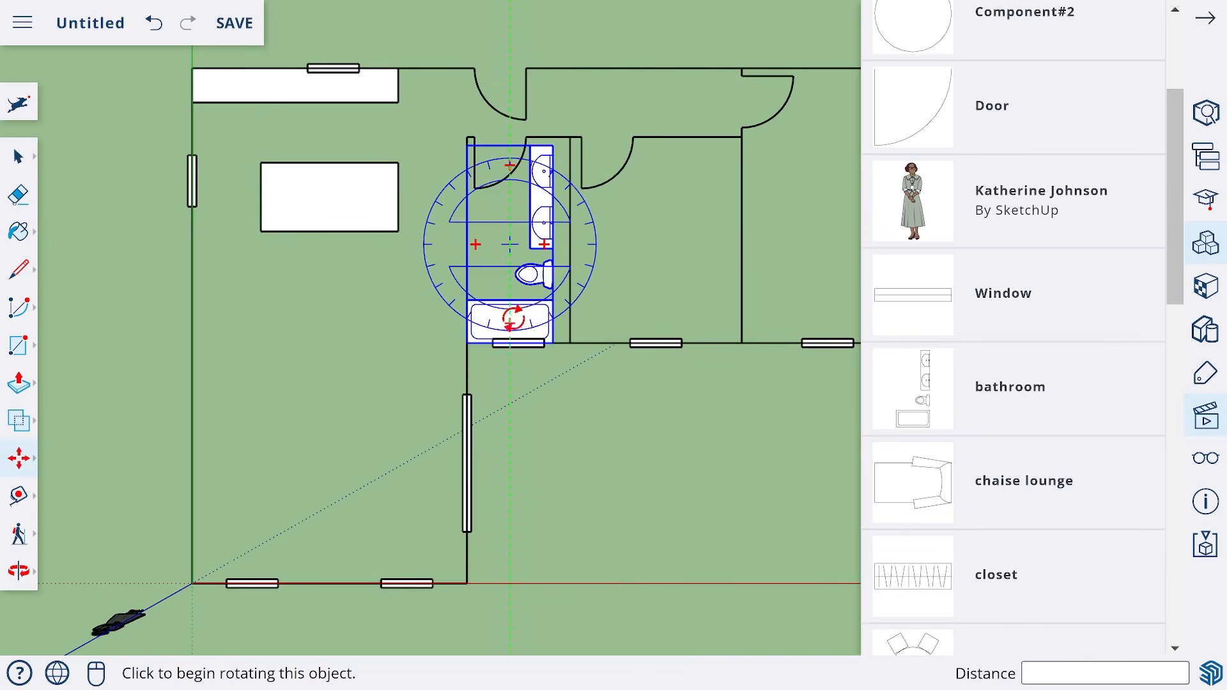
pyautogui.click(554, 344)
pyautogui.click(570, 343)
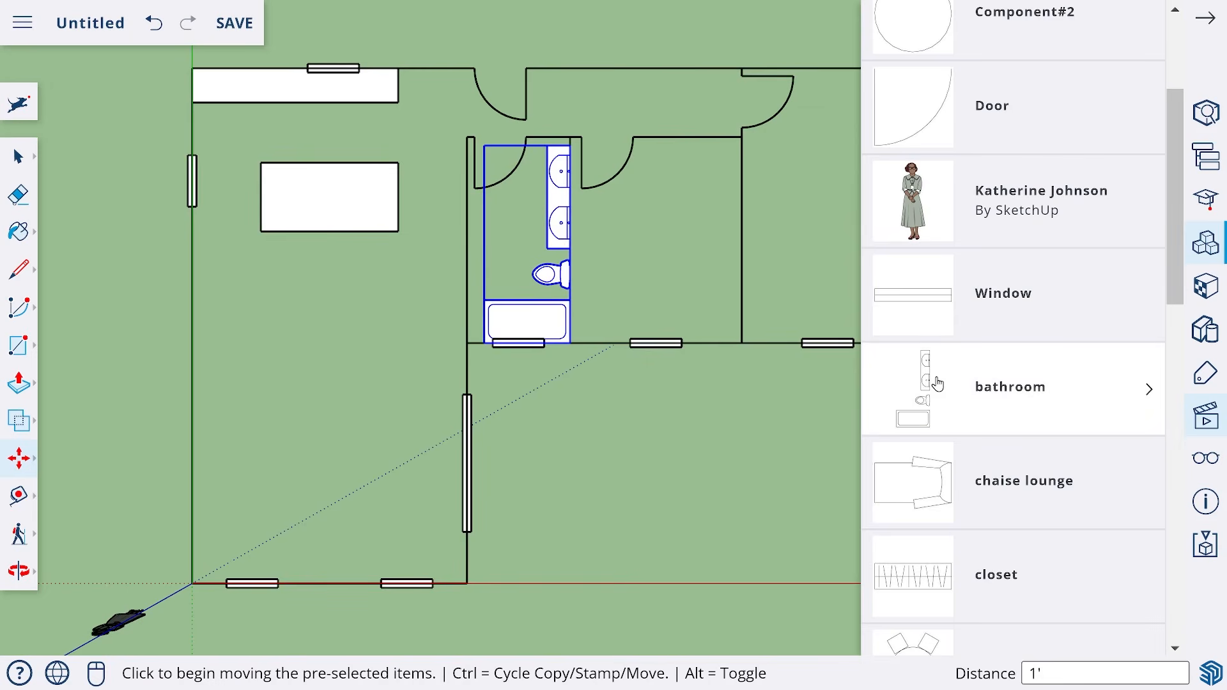
# Step: Place the dining table component centrally below the kitchen island in the left room
pyautogui.scroll(-2, 937, 383)
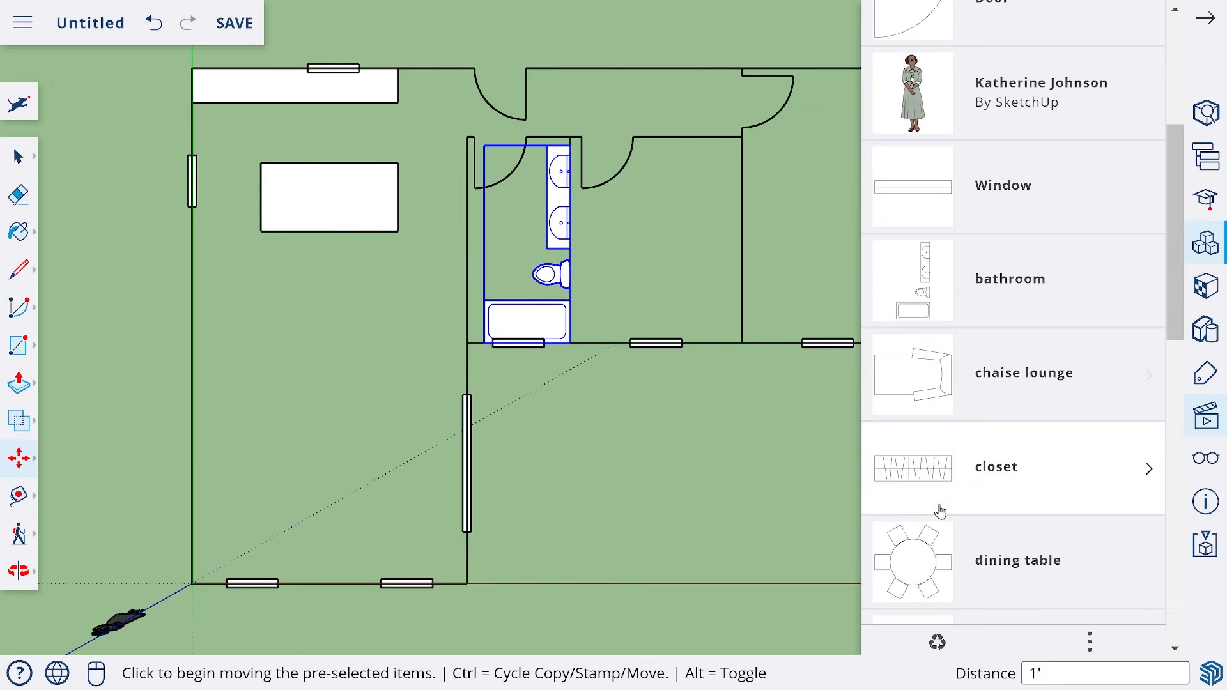
pyautogui.click(922, 563)
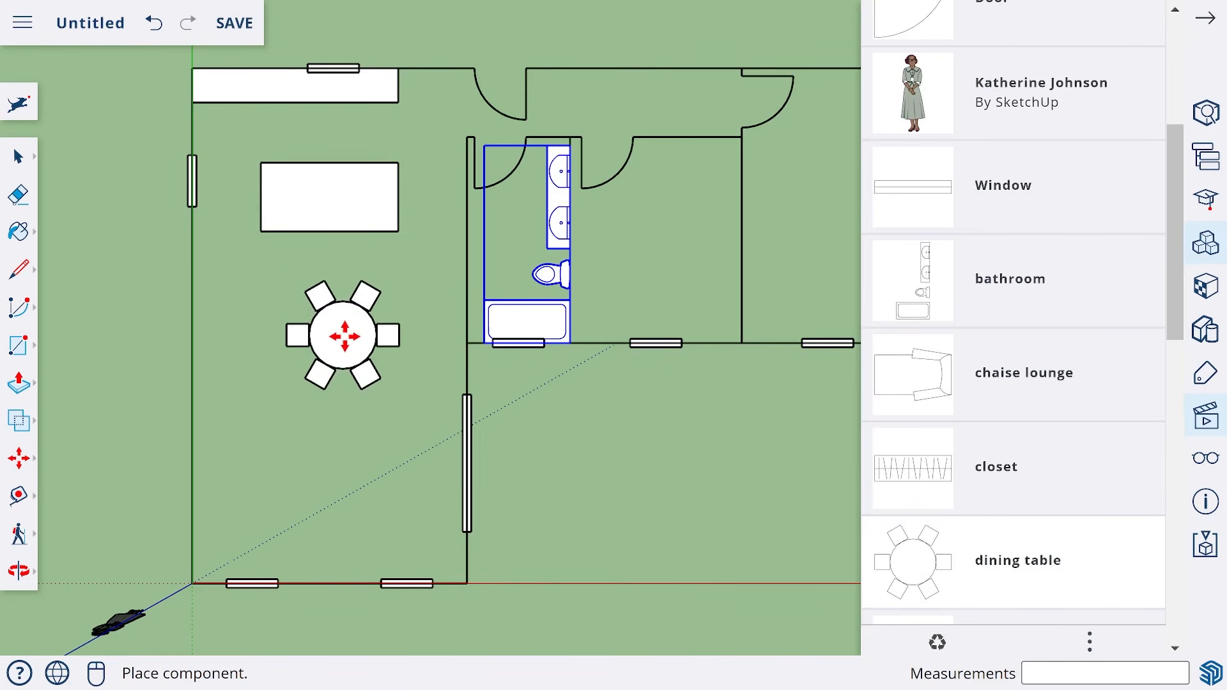
pyautogui.click(332, 333)
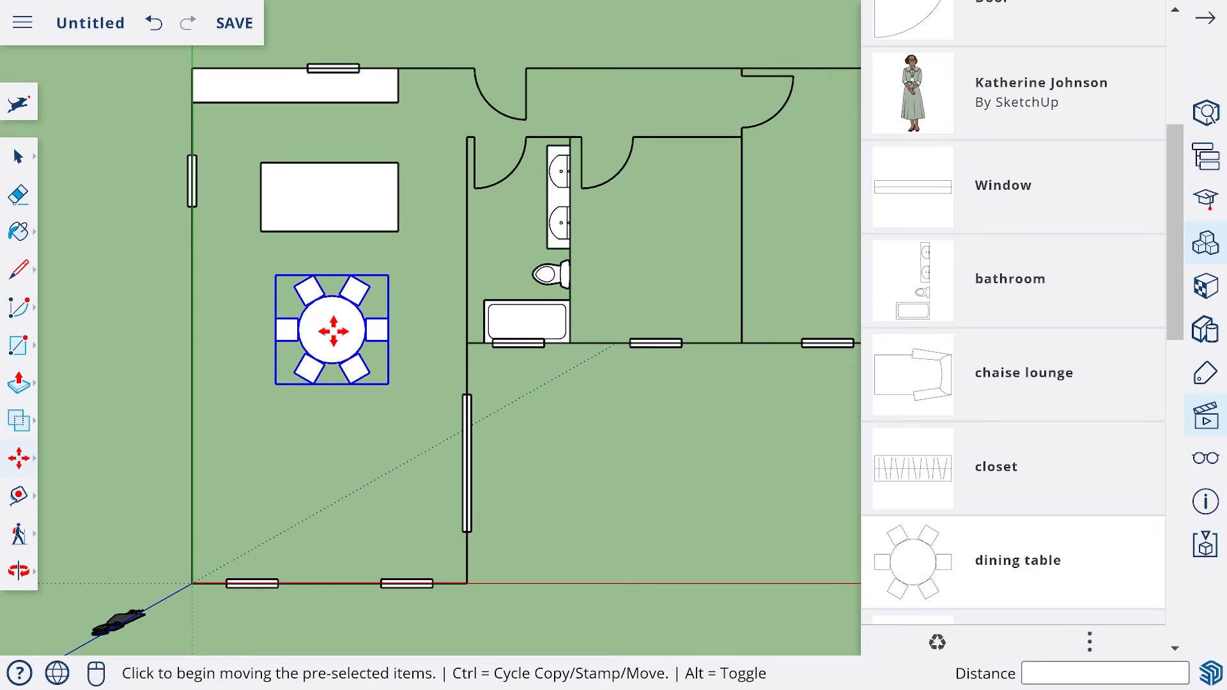
# Step: Place the sofa with end tables component in the lower-left corner of the left room
pyautogui.scroll(-9, 921, 349)
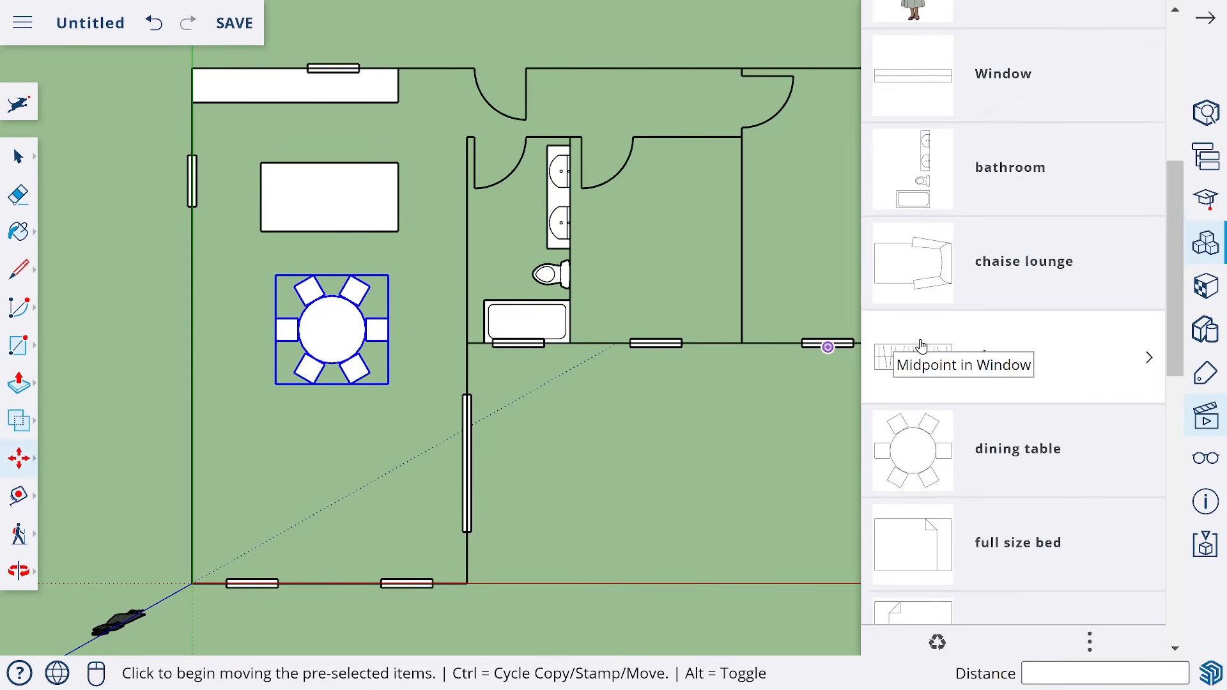
pyautogui.scroll(-2, 920, 346)
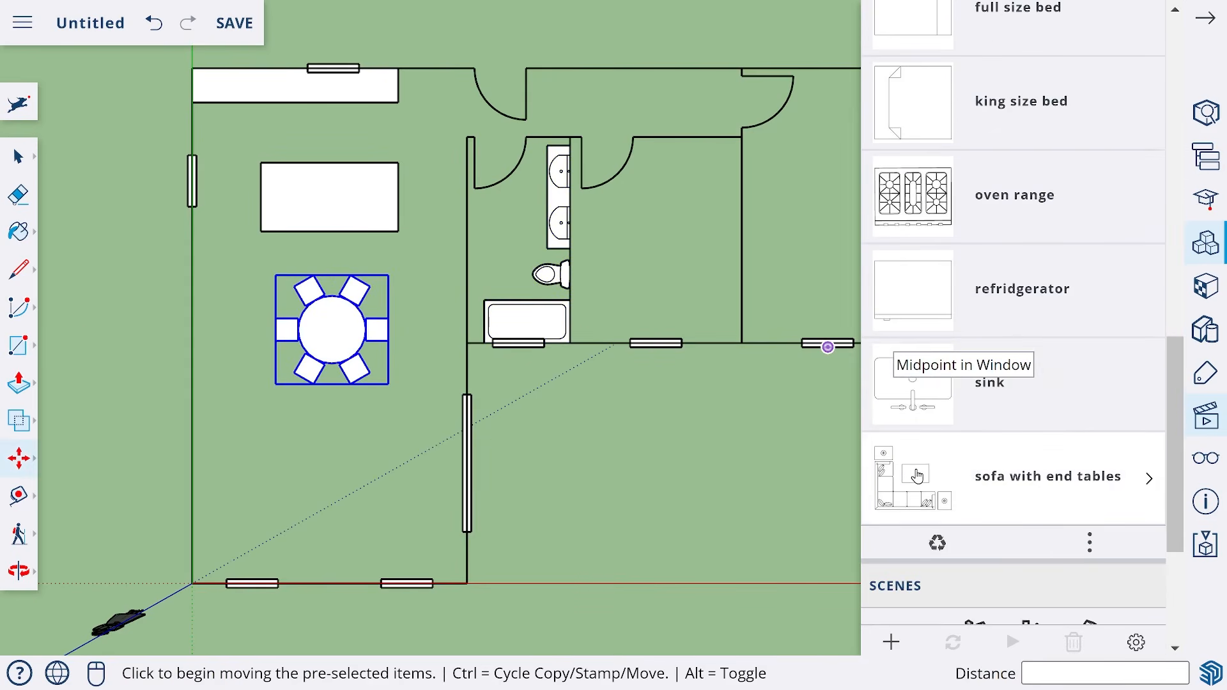
pyautogui.click(917, 476)
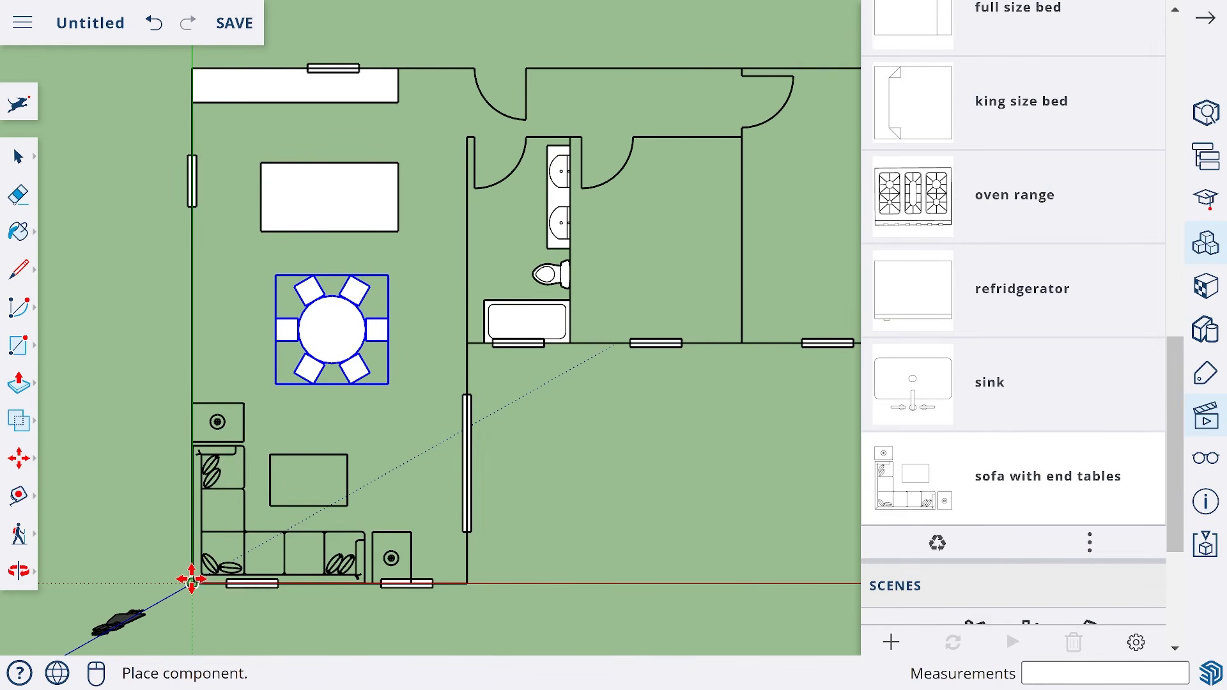
pyautogui.click(191, 582)
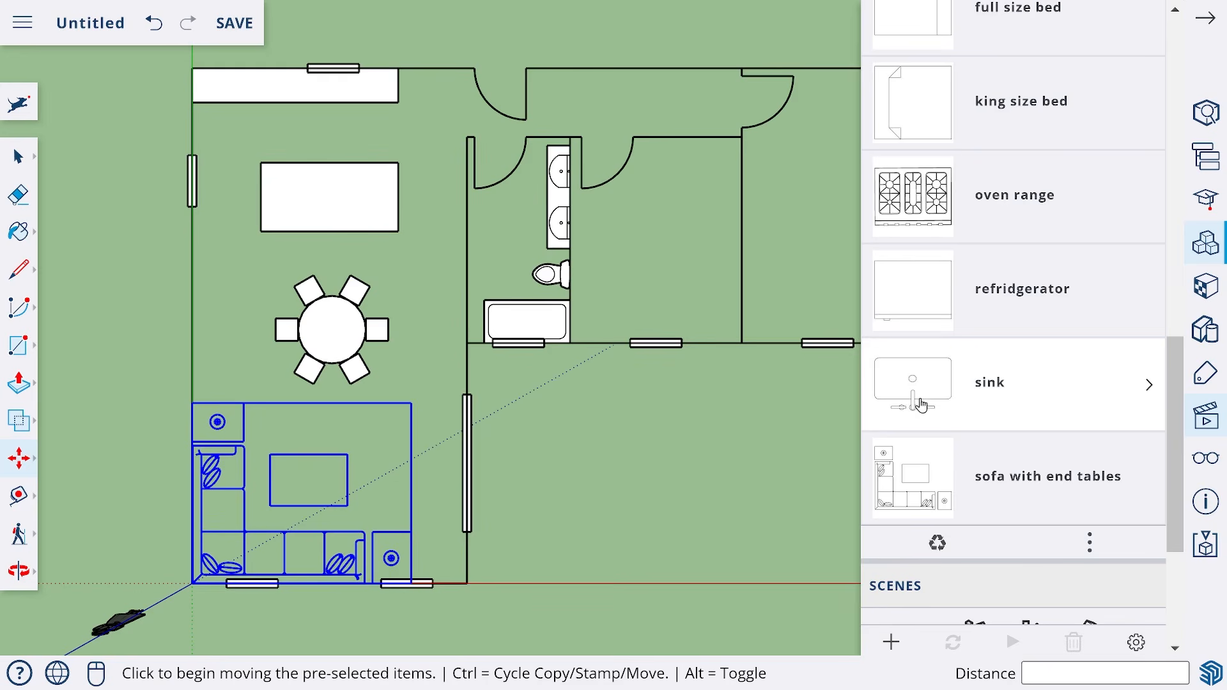
# Step: Place the sink component on the kitchen island, aligned to the midpoint of its upper edge
pyautogui.click(918, 396)
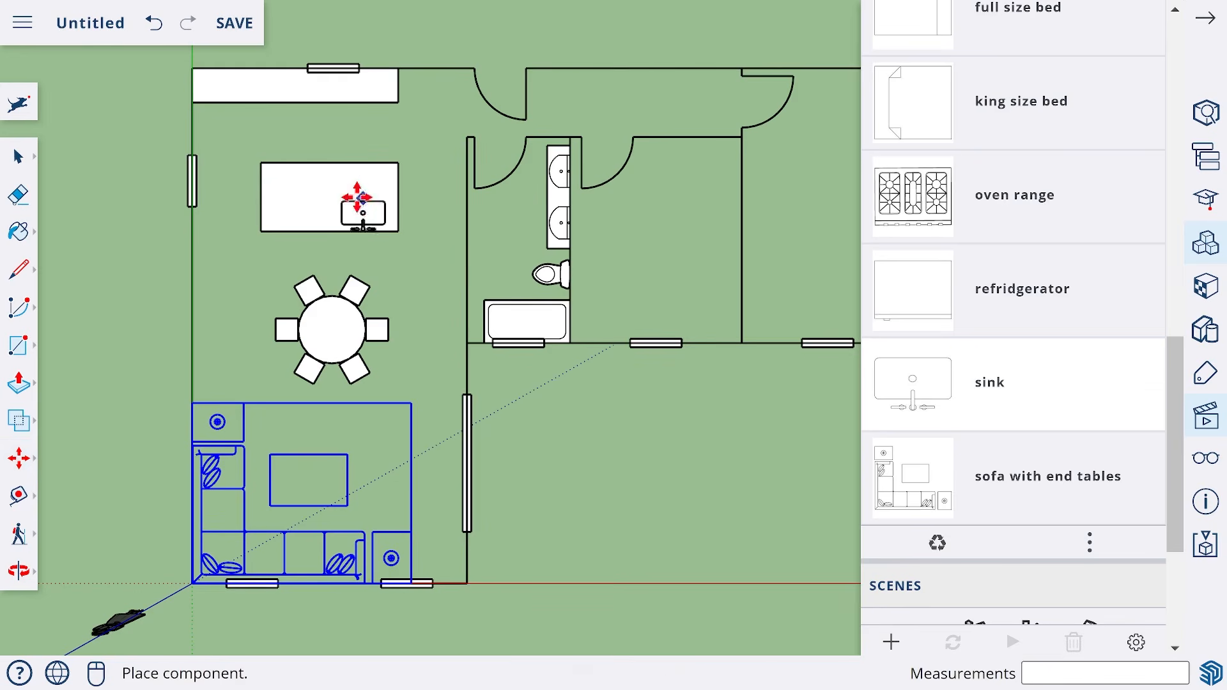
pyautogui.scroll(5, 372, 211)
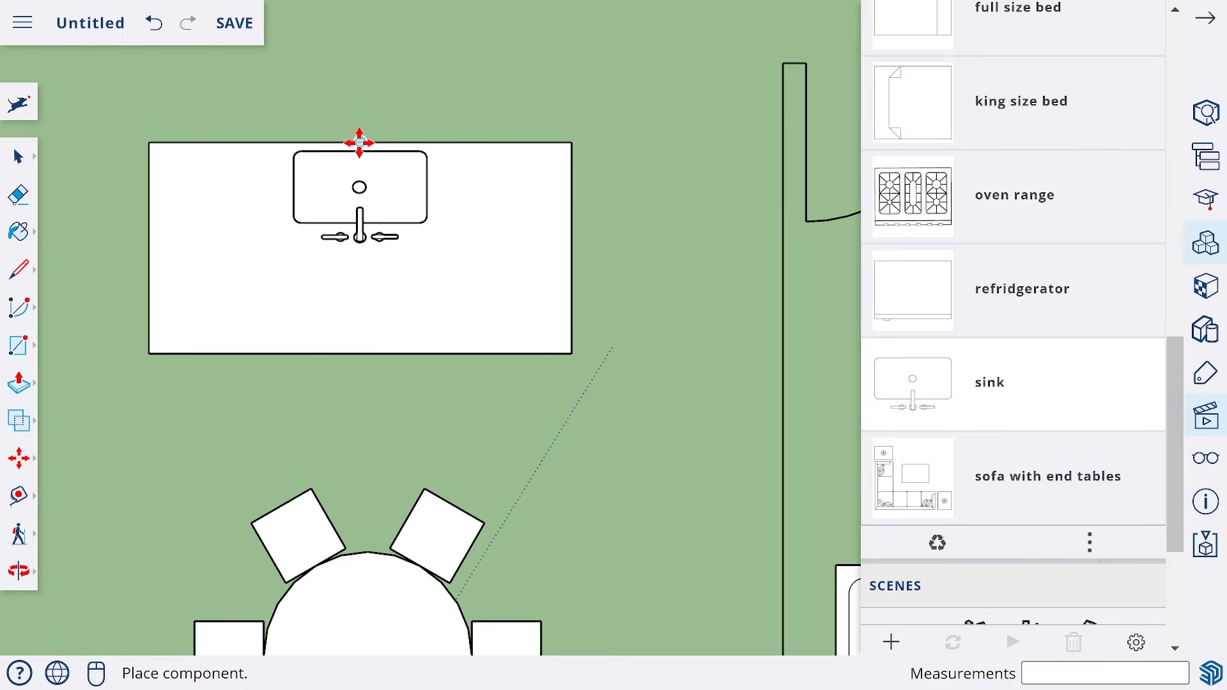
pyautogui.click(357, 144)
pyautogui.scroll(-5, 355, 188)
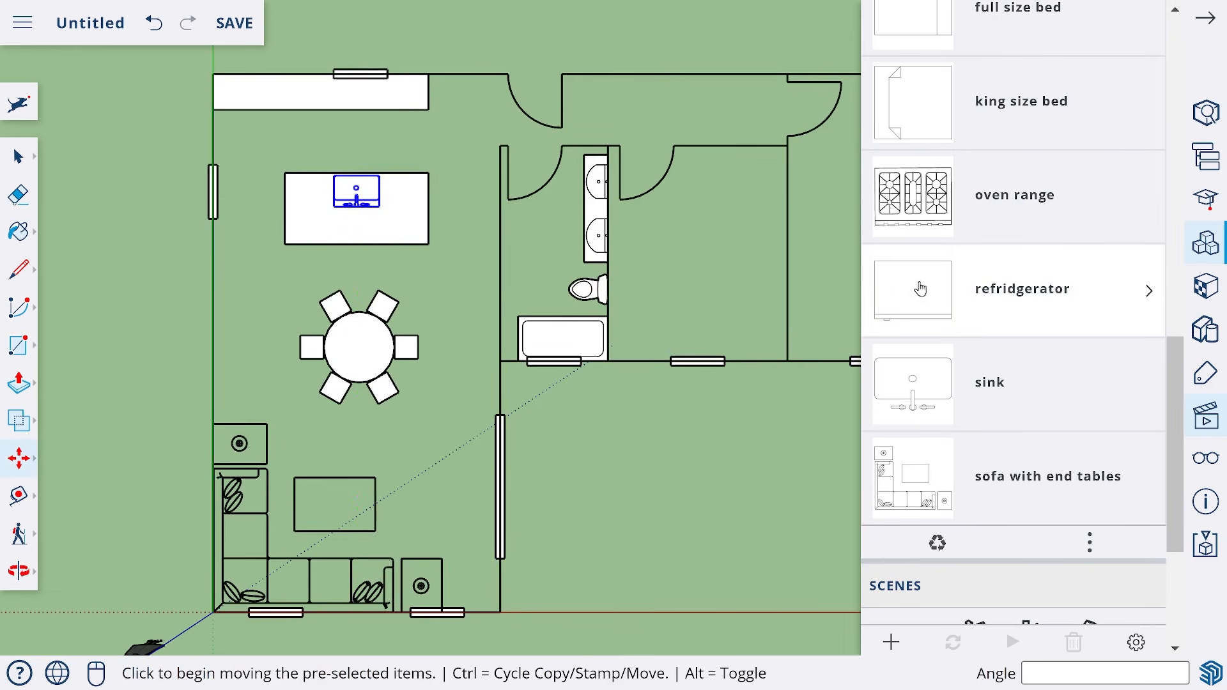
# Step: Place the oven range component near the left end of the kitchen counter and the refridgerator component at its right end, both against the upper wall
pyautogui.click(913, 211)
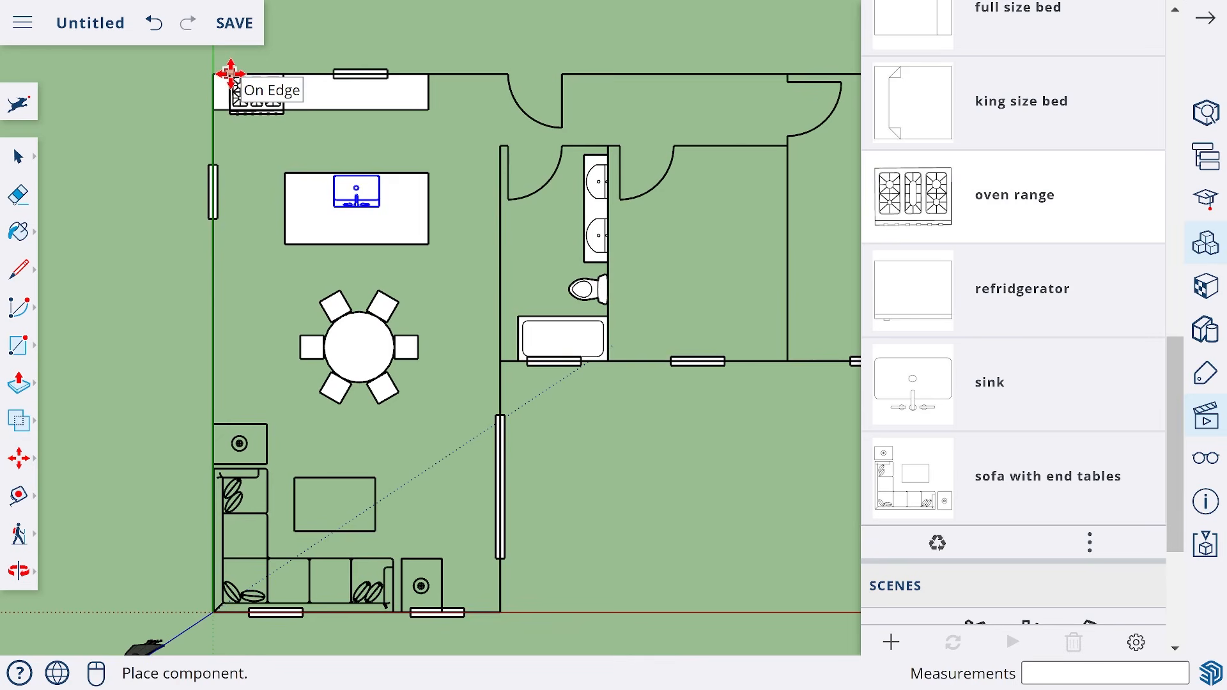
pyautogui.click(231, 74)
pyautogui.click(1022, 289)
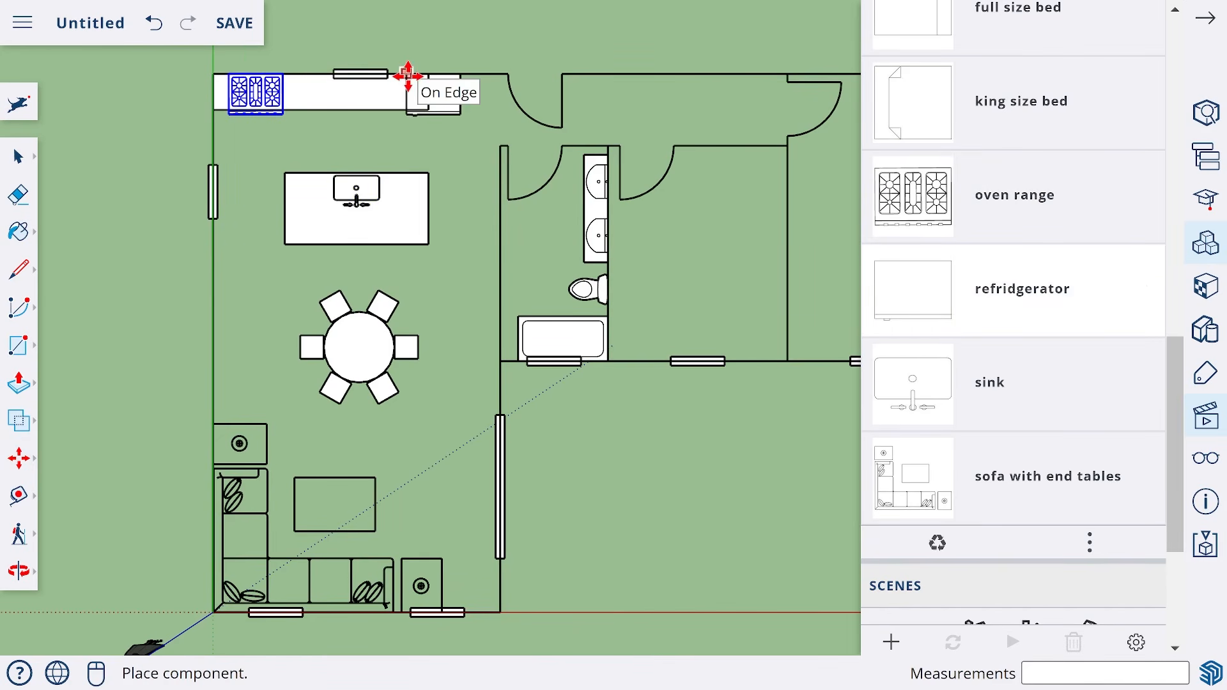
pyautogui.click(433, 74)
# Step: Place the king size bed component in the far-right room with its head against the left dividing wall
pyautogui.keyDown('shift'); pyautogui.moveTo(688, 239); pyautogui.dragTo(527, 291, button='middle'); pyautogui.keyUp('shift')
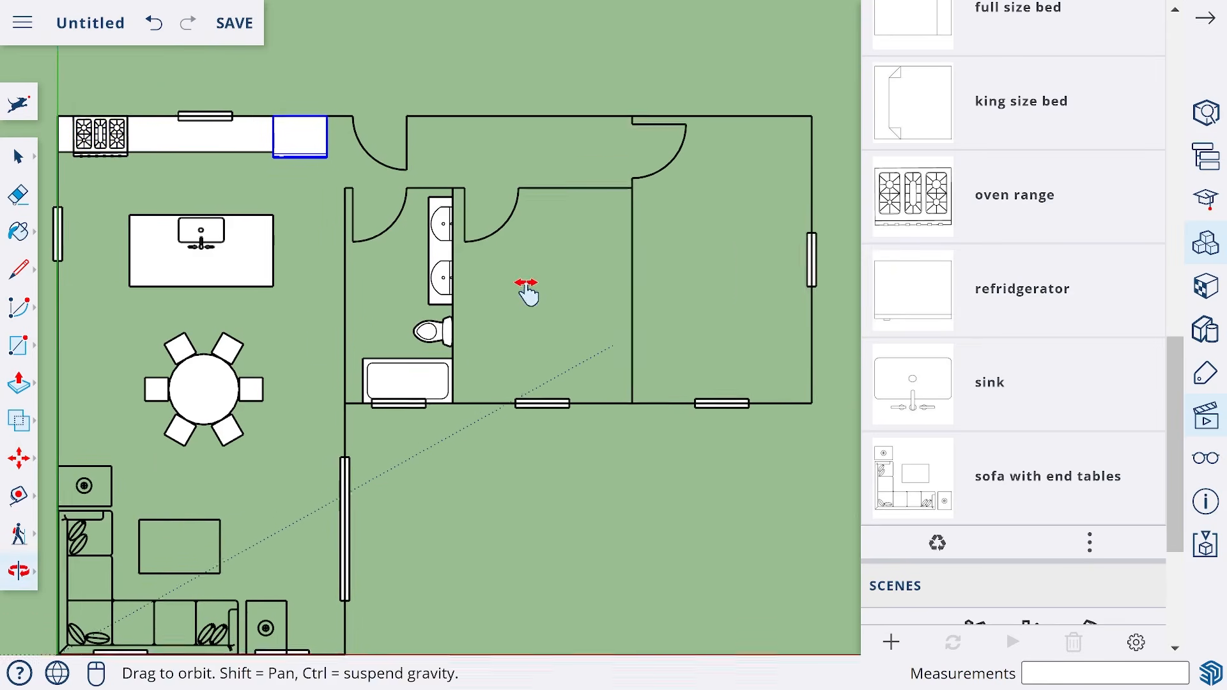
pyautogui.scroll(-2, 967, 274)
pyautogui.scroll(4, 968, 273)
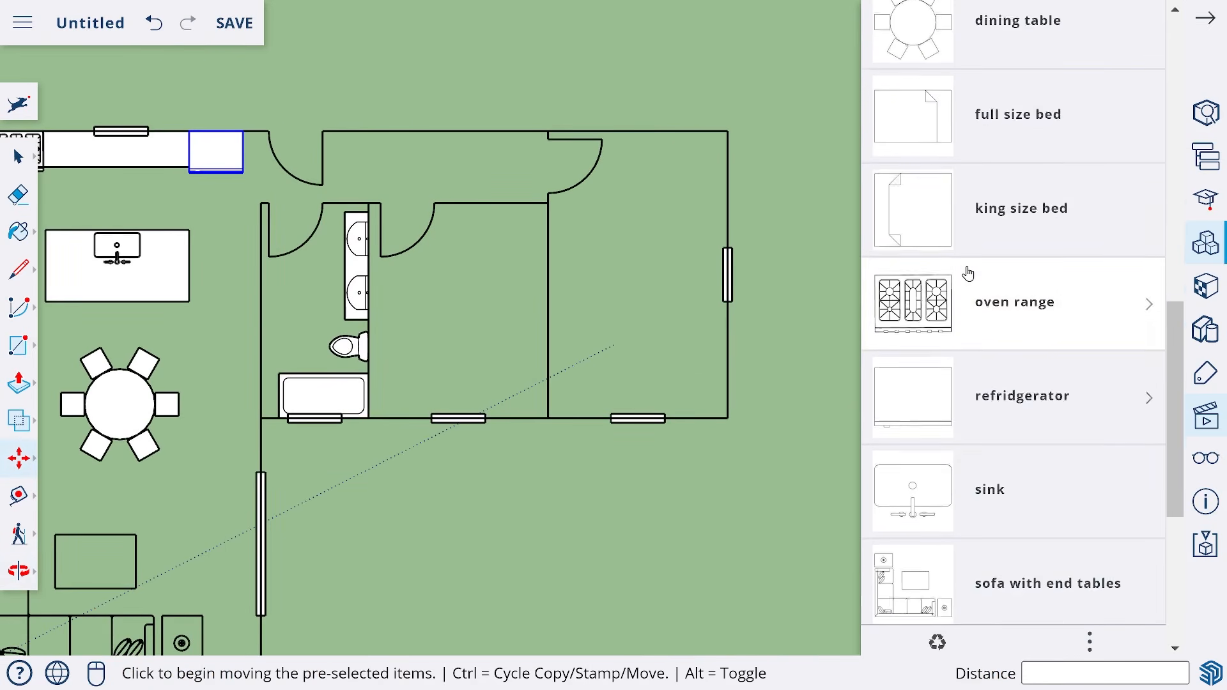
pyautogui.click(911, 221)
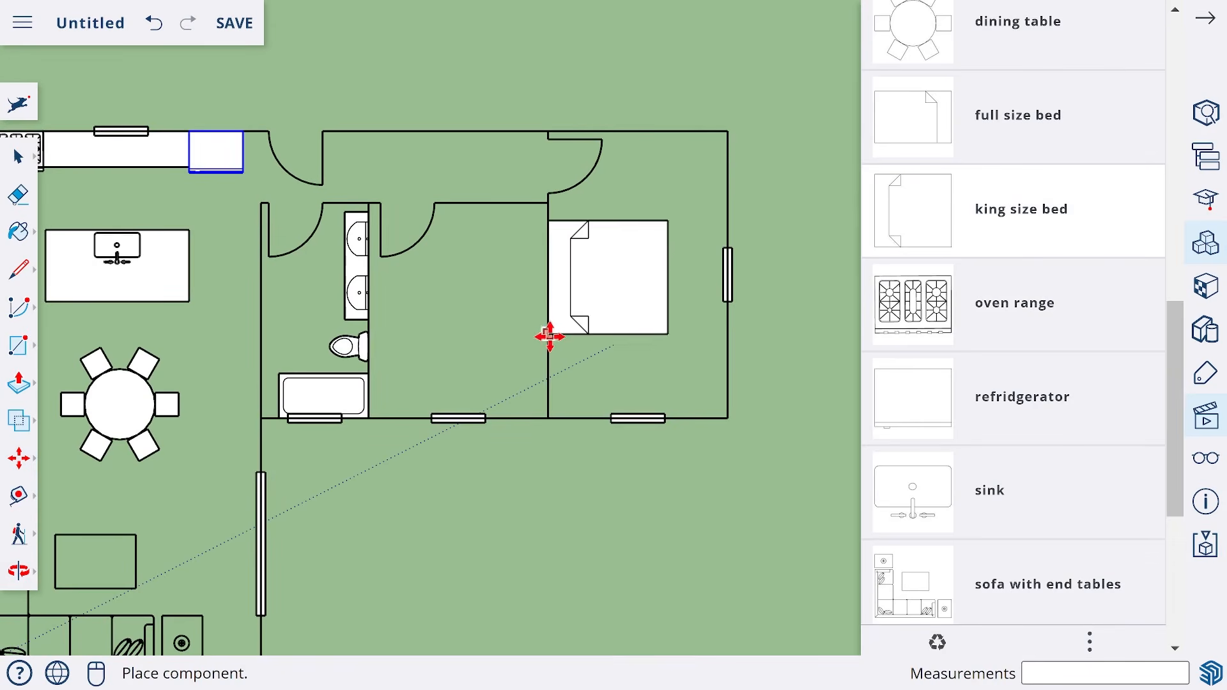
pyautogui.click(549, 354)
# Step: Place the full size bed component in the middle bedroom and move it by its upper-right corner onto the right dividing wall
pyautogui.click(914, 117)
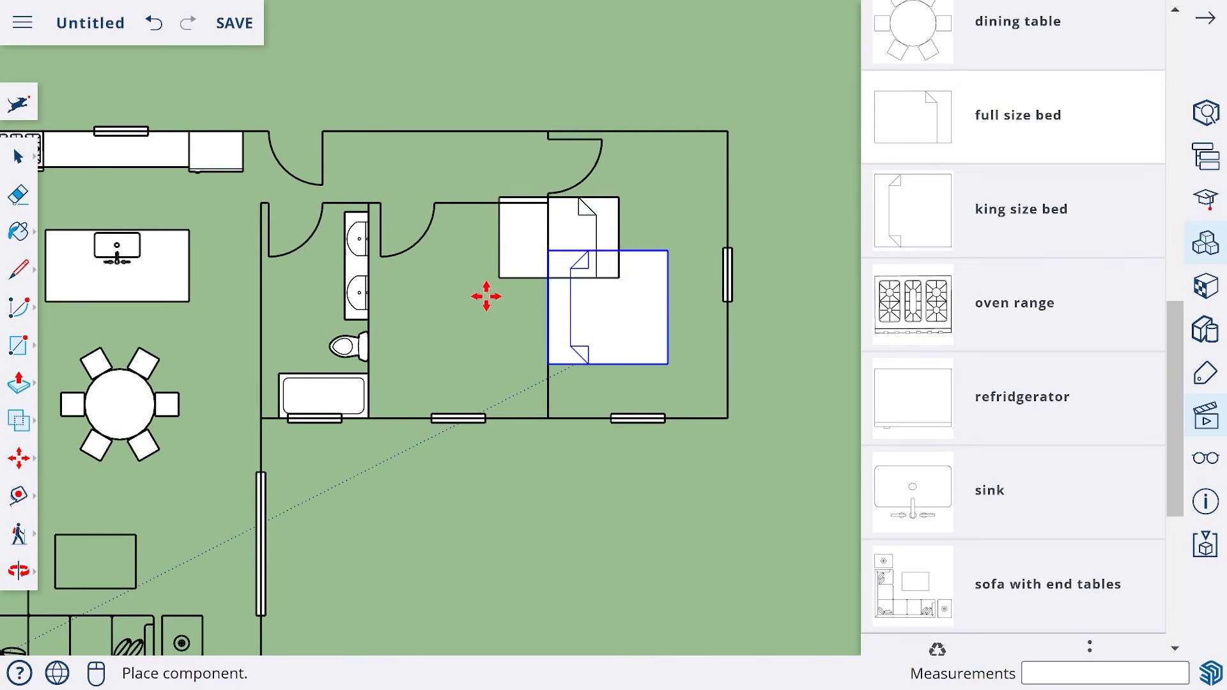
pyautogui.click(399, 365)
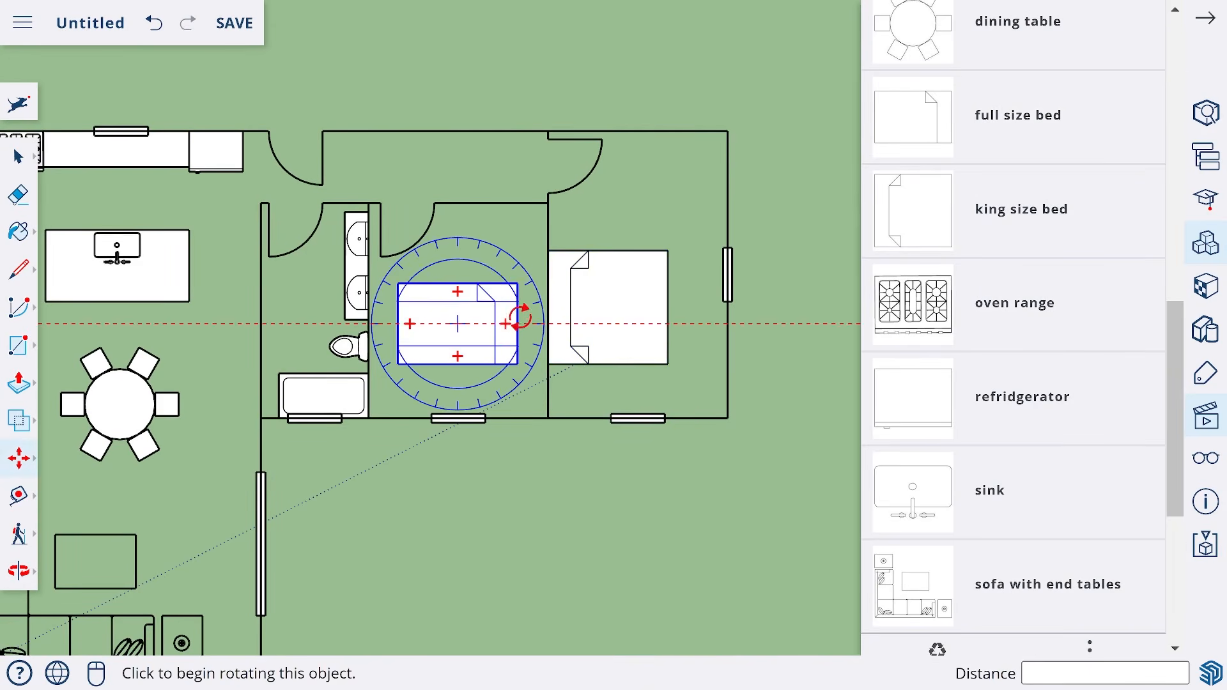
pyautogui.click(518, 285)
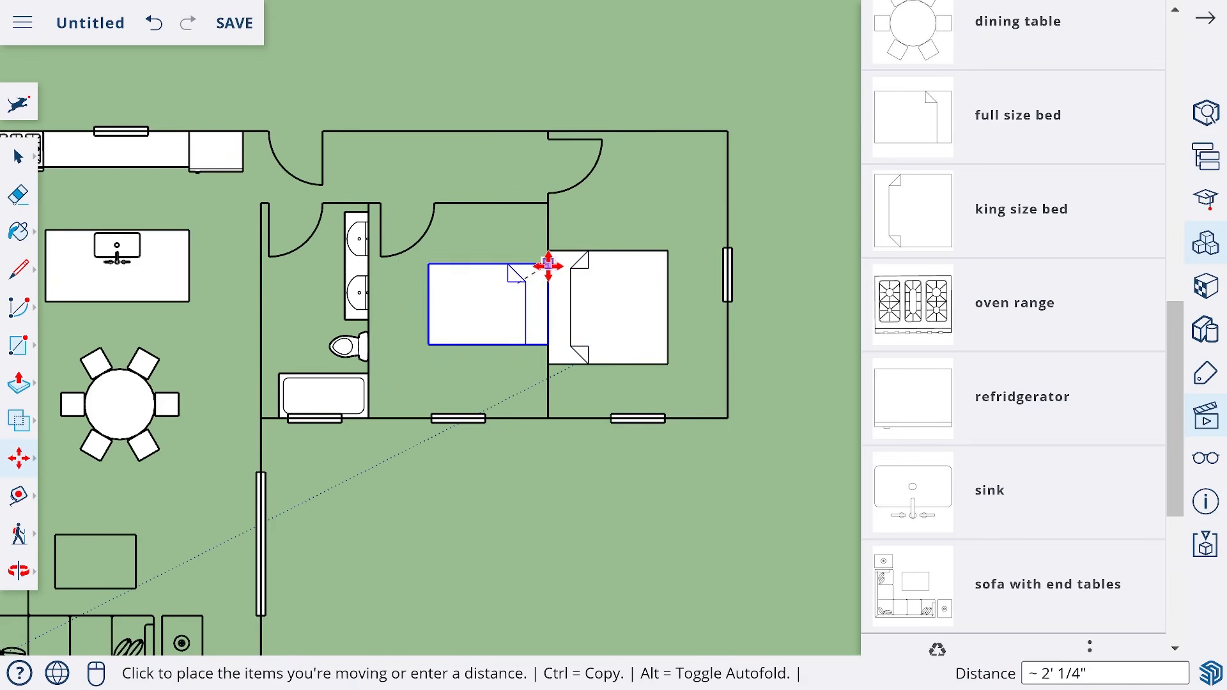
pyautogui.click(548, 283)
# Step: Place the closet component along the middle bedroom's upper wall and move it into the upper-right corner
pyautogui.scroll(3, 895, 192)
pyautogui.click(895, 153)
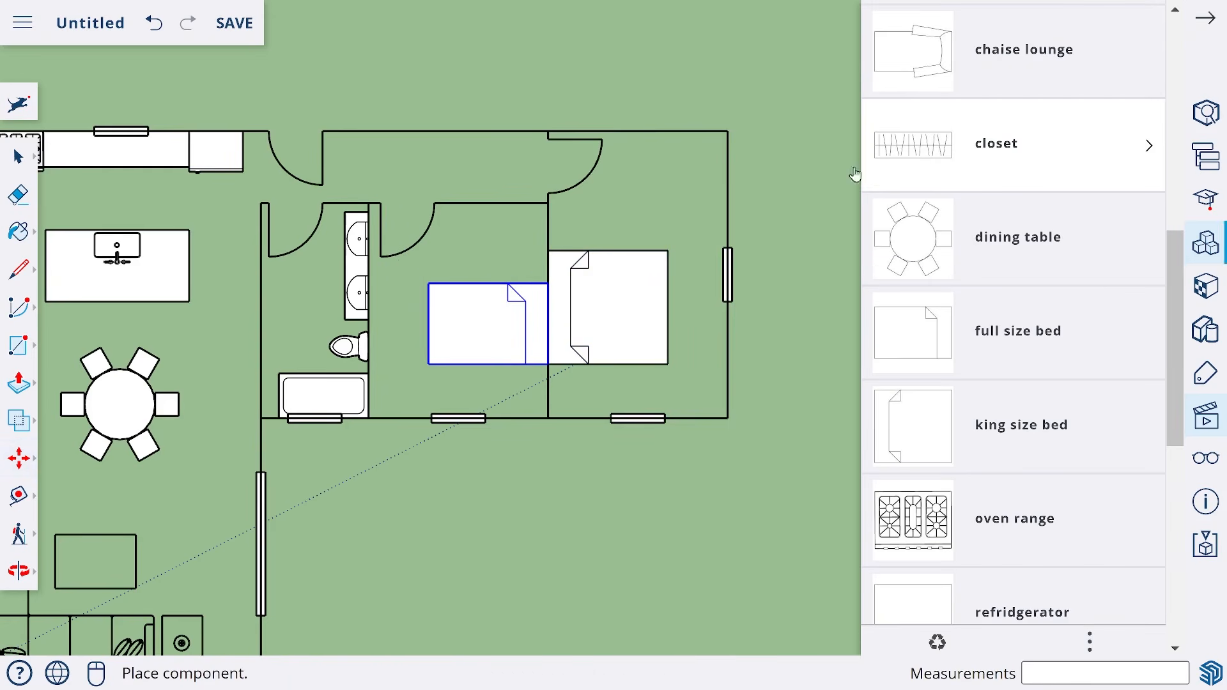
pyautogui.click(435, 204)
pyautogui.scroll(3, 550, 204)
pyautogui.click(560, 209)
pyautogui.click(574, 209)
pyautogui.scroll(-3, 503, 223)
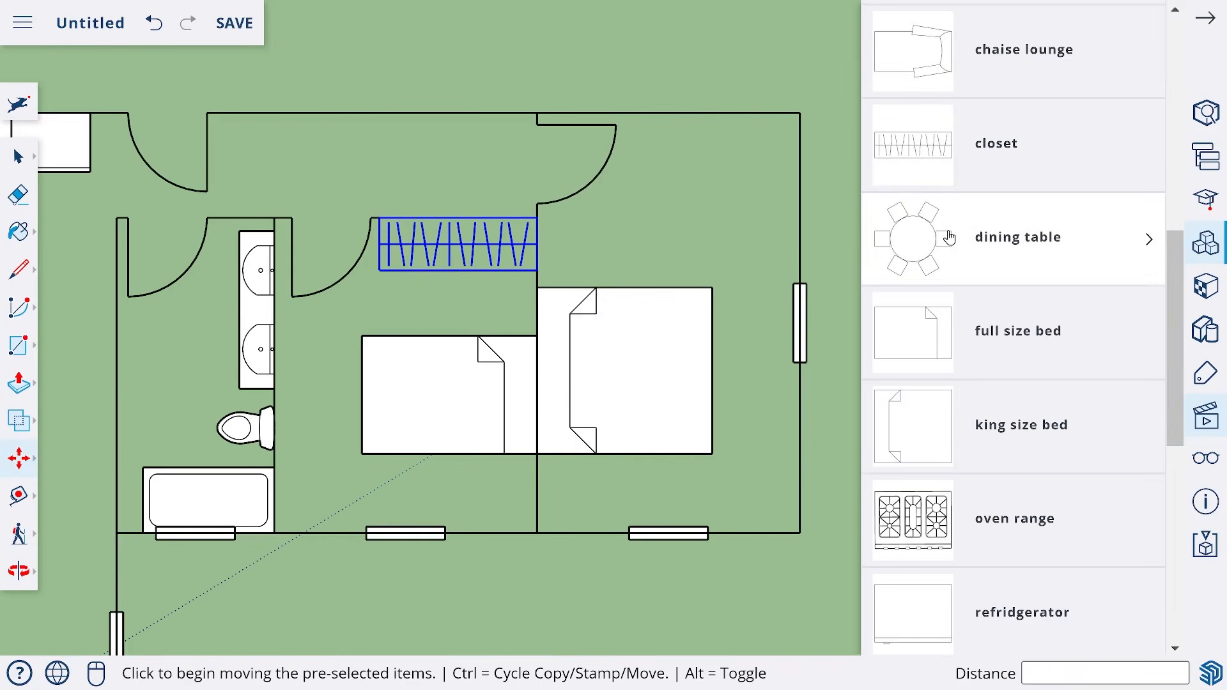
# Step: Place the chaise lounge component near the upper-right corner of the far-right room
pyautogui.scroll(3, 939, 239)
pyautogui.click(930, 177)
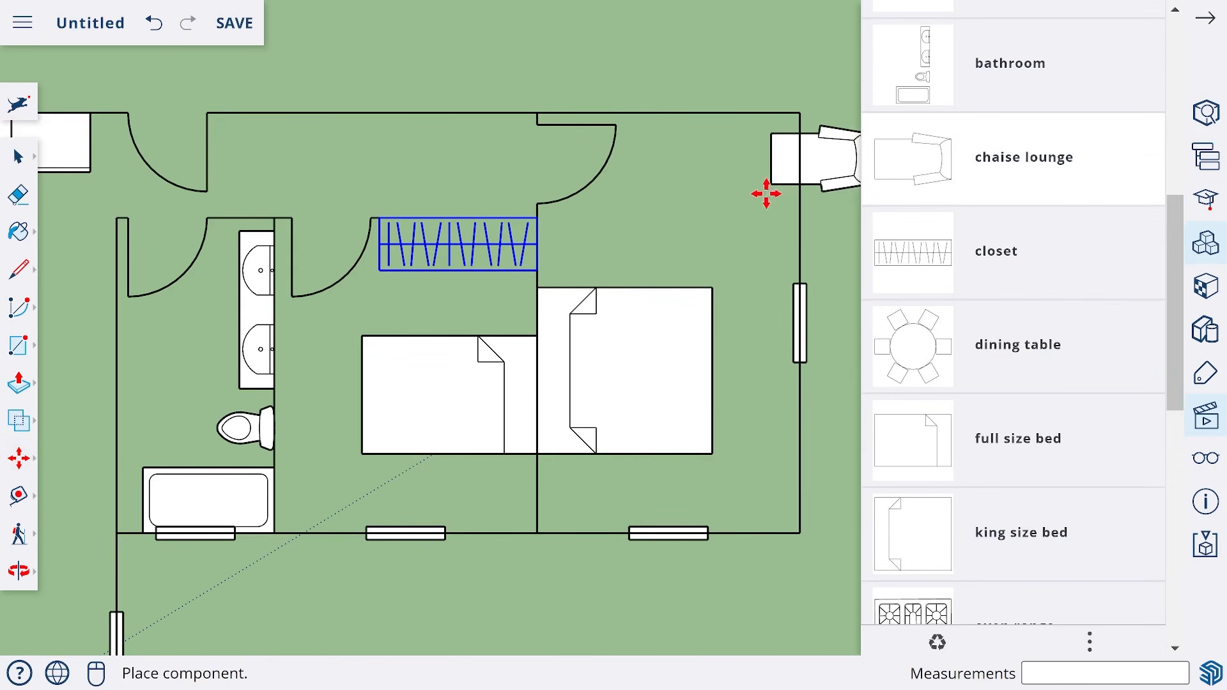
pyautogui.click(684, 193)
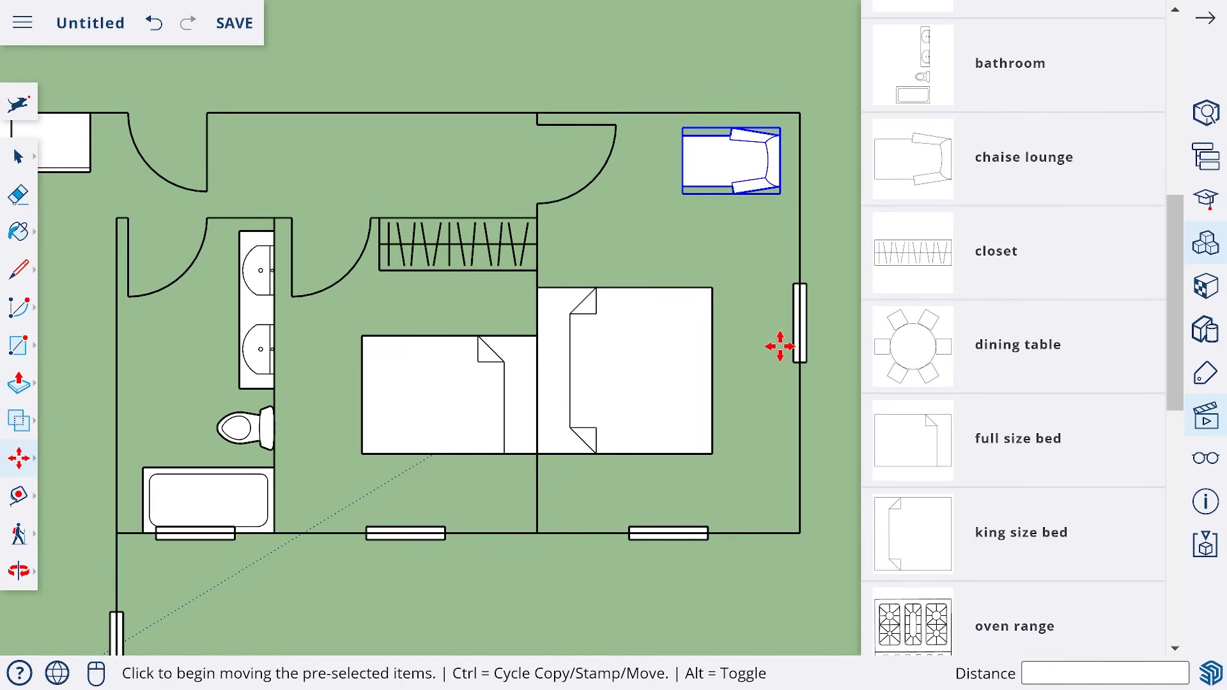
# Step: Place three circular Component#2 stools in an evenly spaced row just below the kitchen island
pyautogui.scroll(-4, 779, 346)
pyautogui.scroll(3, 506, 568)
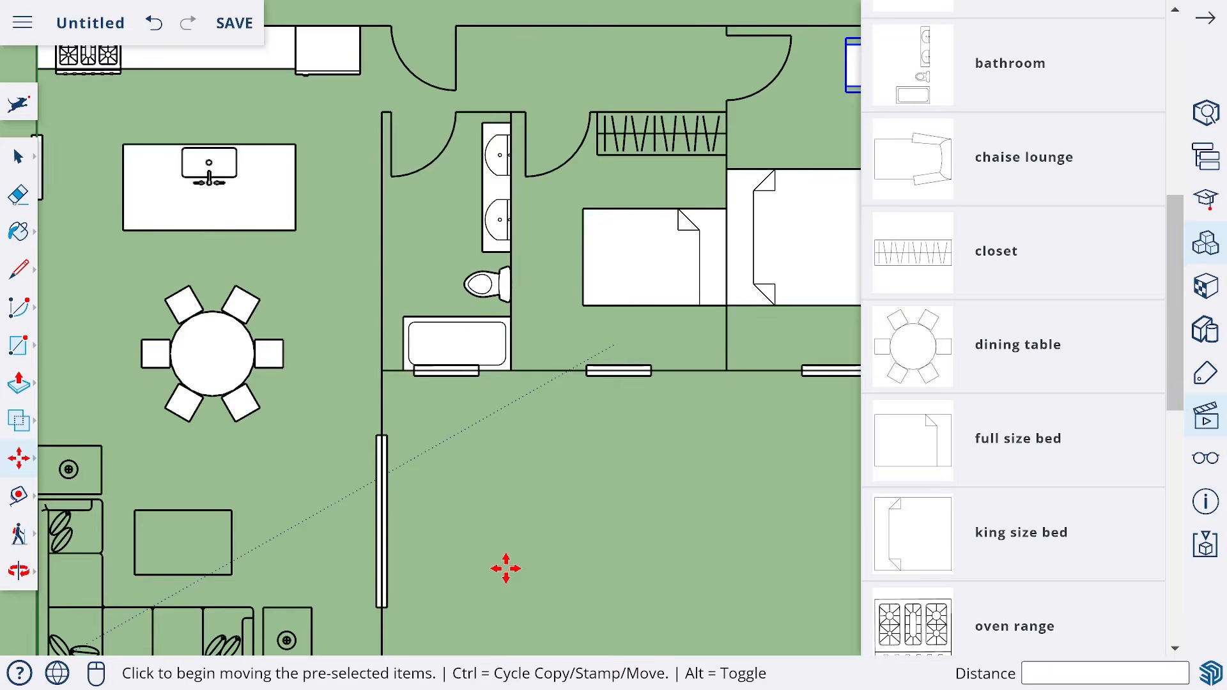
pyautogui.scroll(-2, 505, 569)
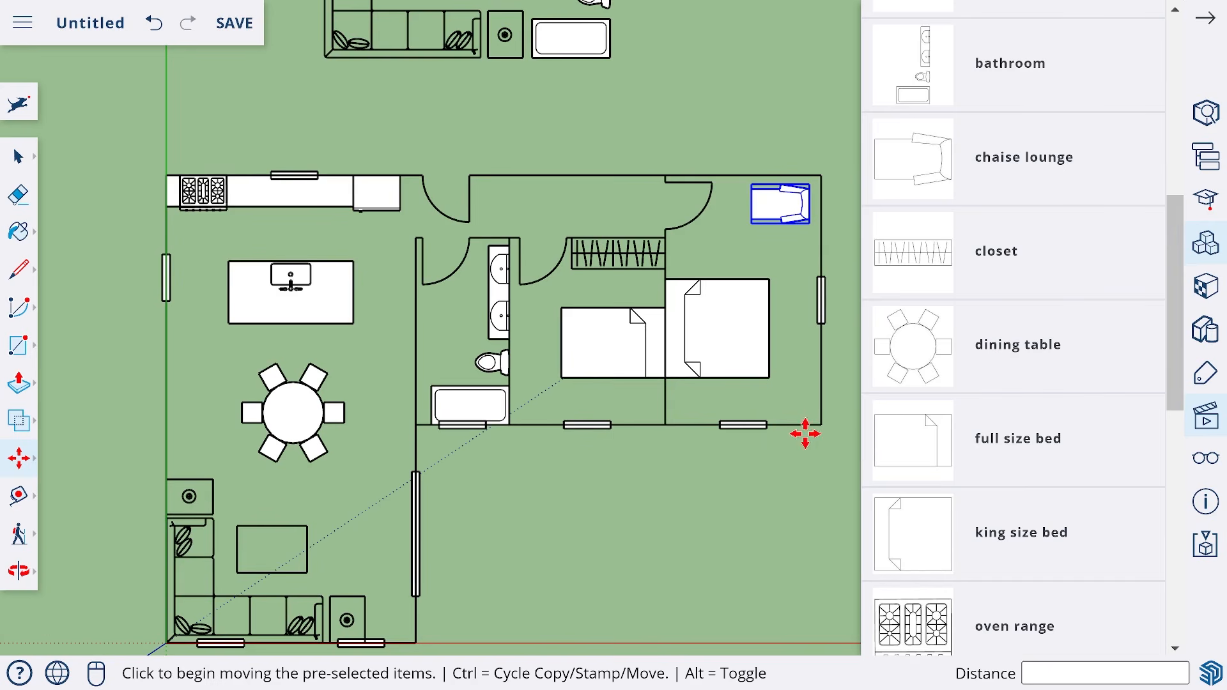
pyautogui.scroll(10, 976, 446)
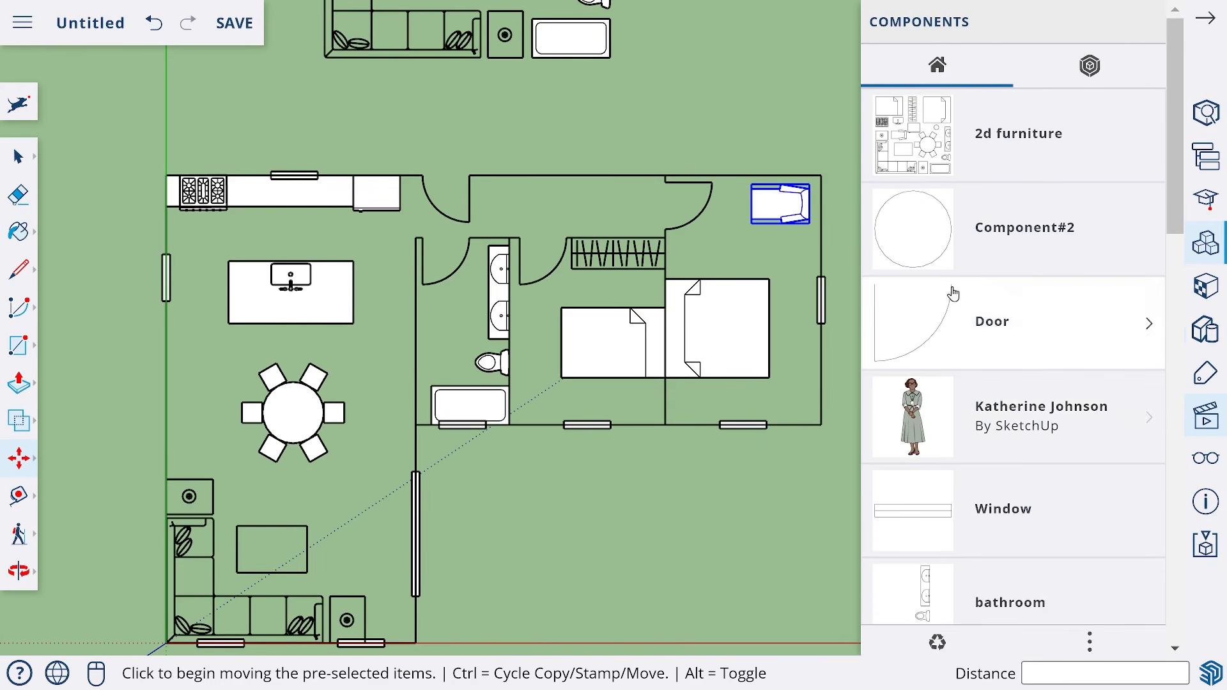
pyautogui.click(926, 233)
pyautogui.scroll(3, 256, 348)
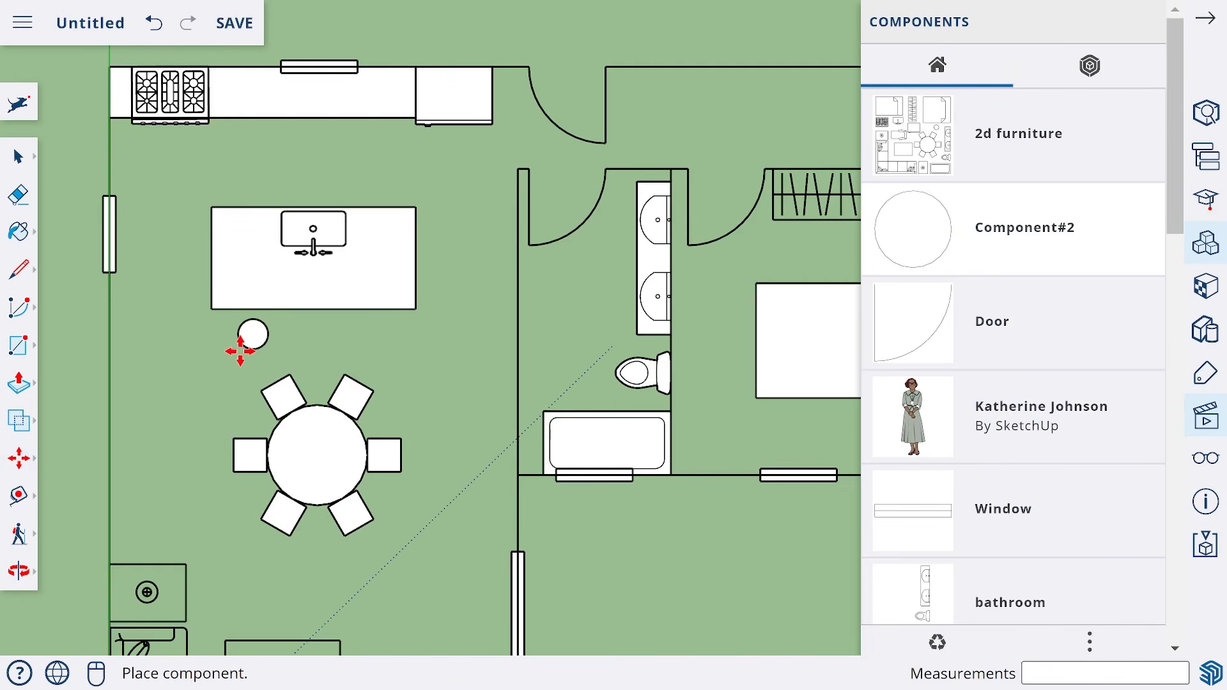
pyautogui.click(243, 342)
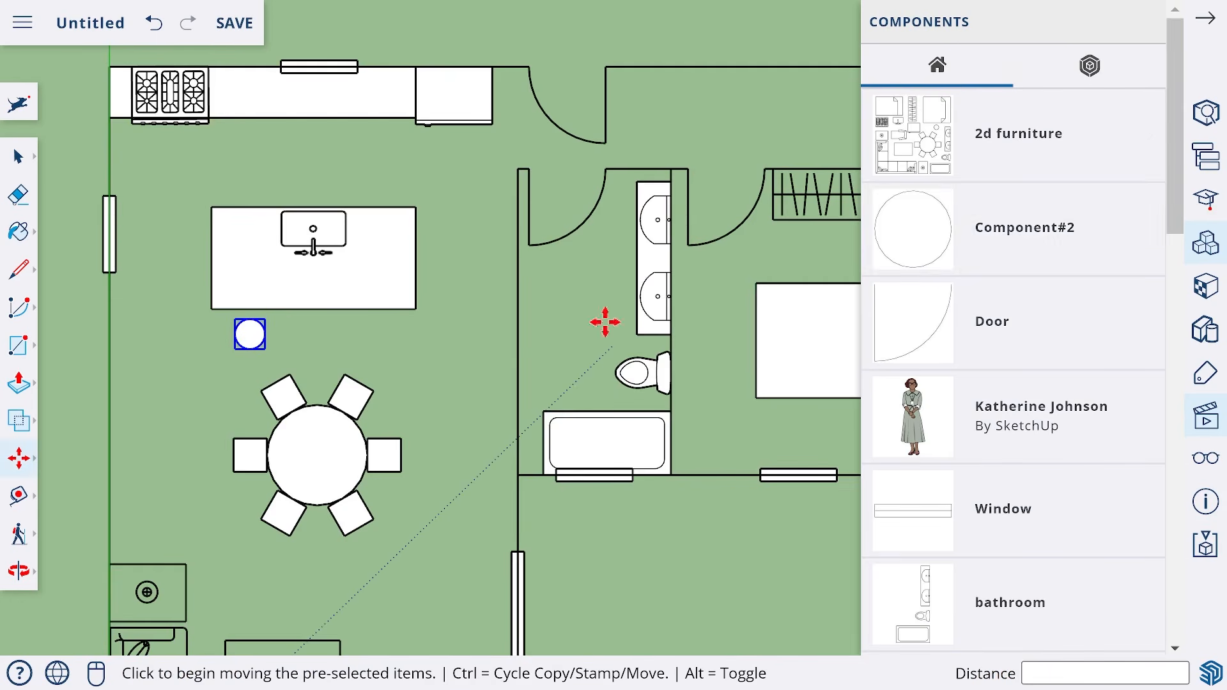
pyautogui.click(914, 225)
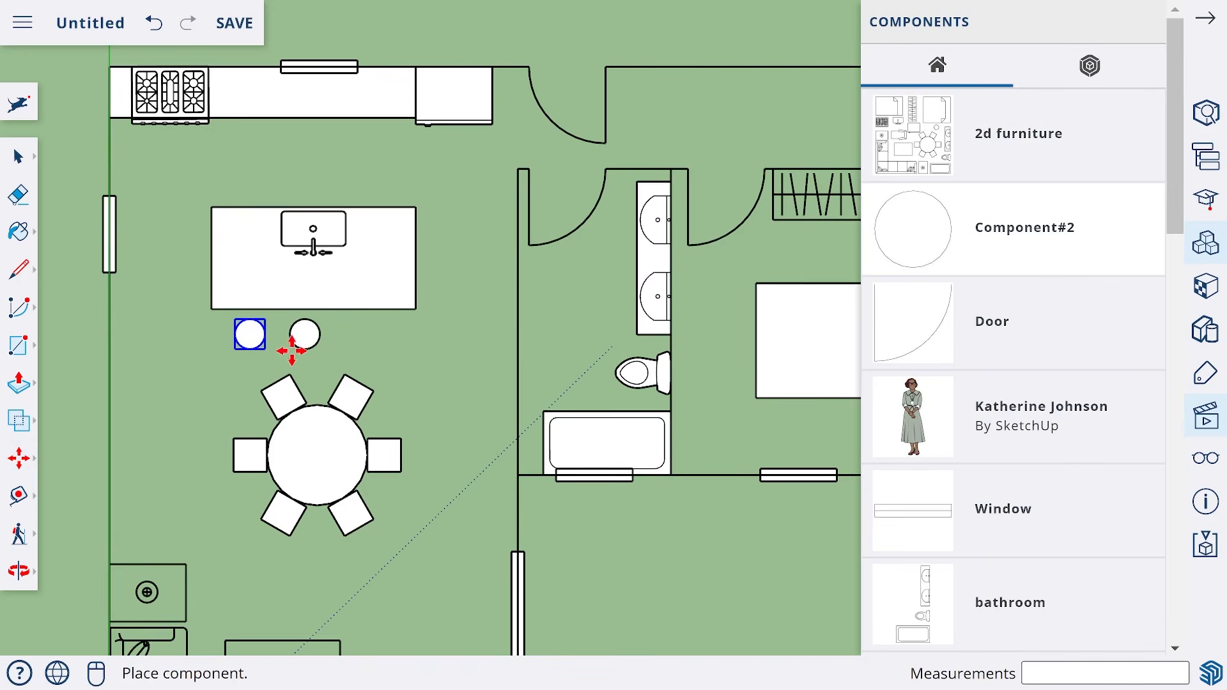
pyautogui.click(297, 351)
pyautogui.click(944, 222)
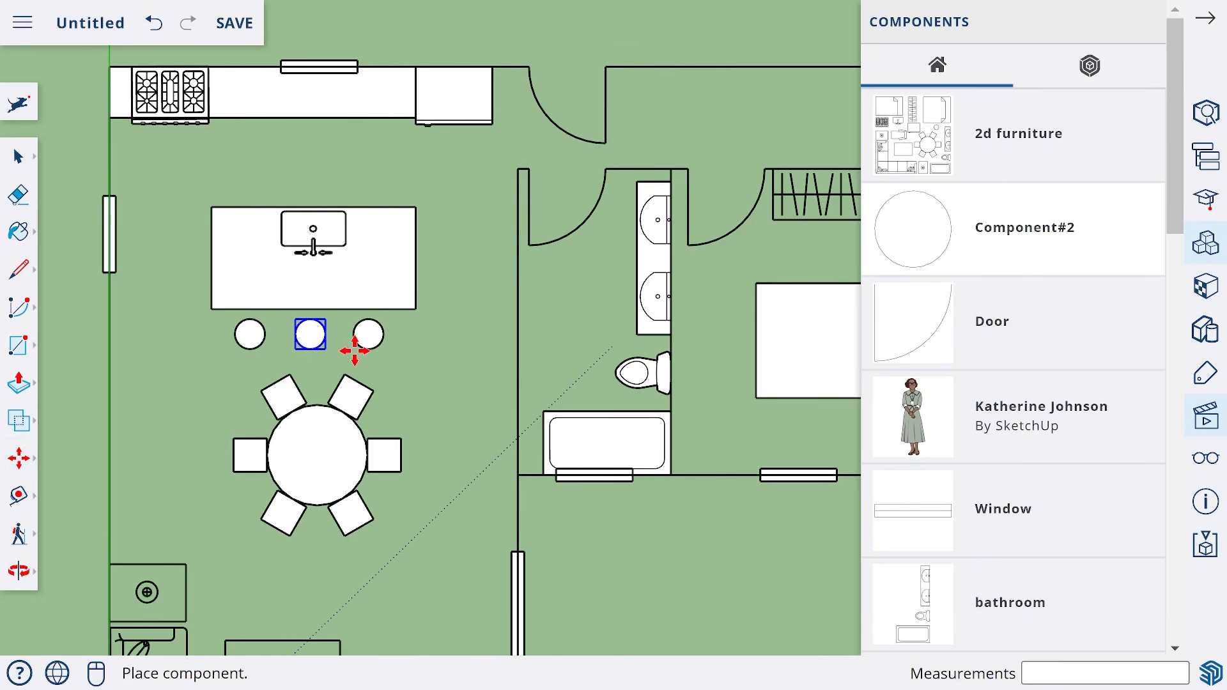
pyautogui.click(353, 349)
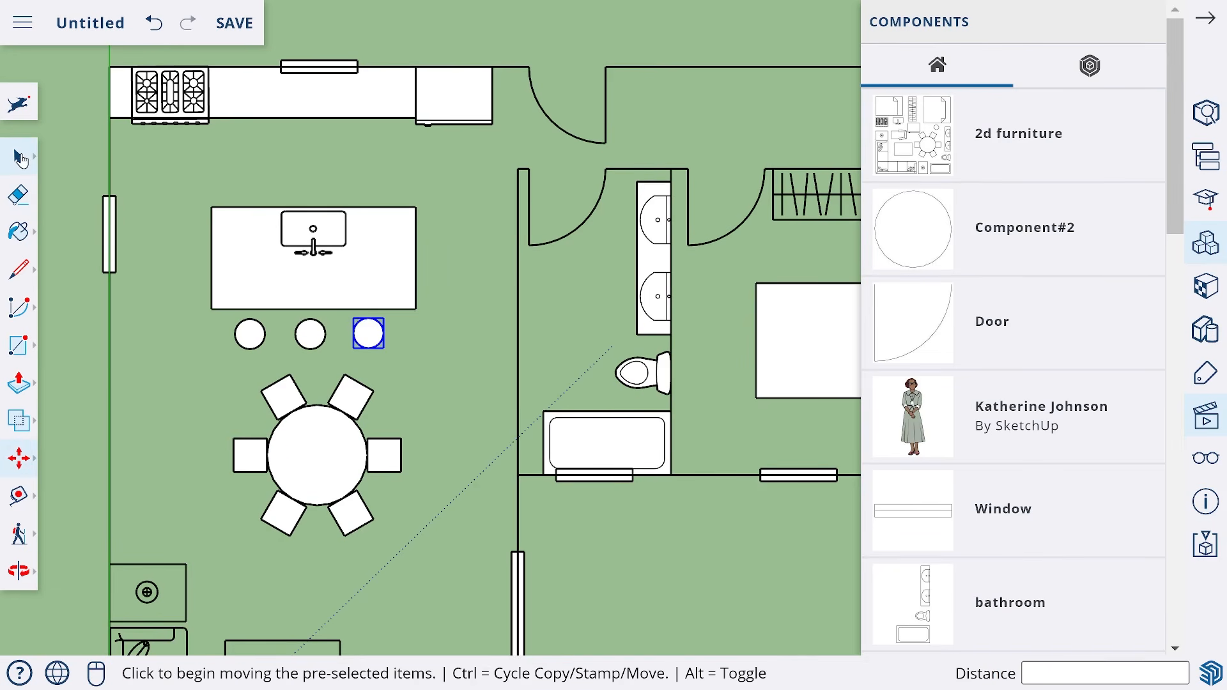
# Step: Shorten the kitchen counter by moving its right edge about 1' 5 9/16" to the left along the wall
pyautogui.click(19, 159)
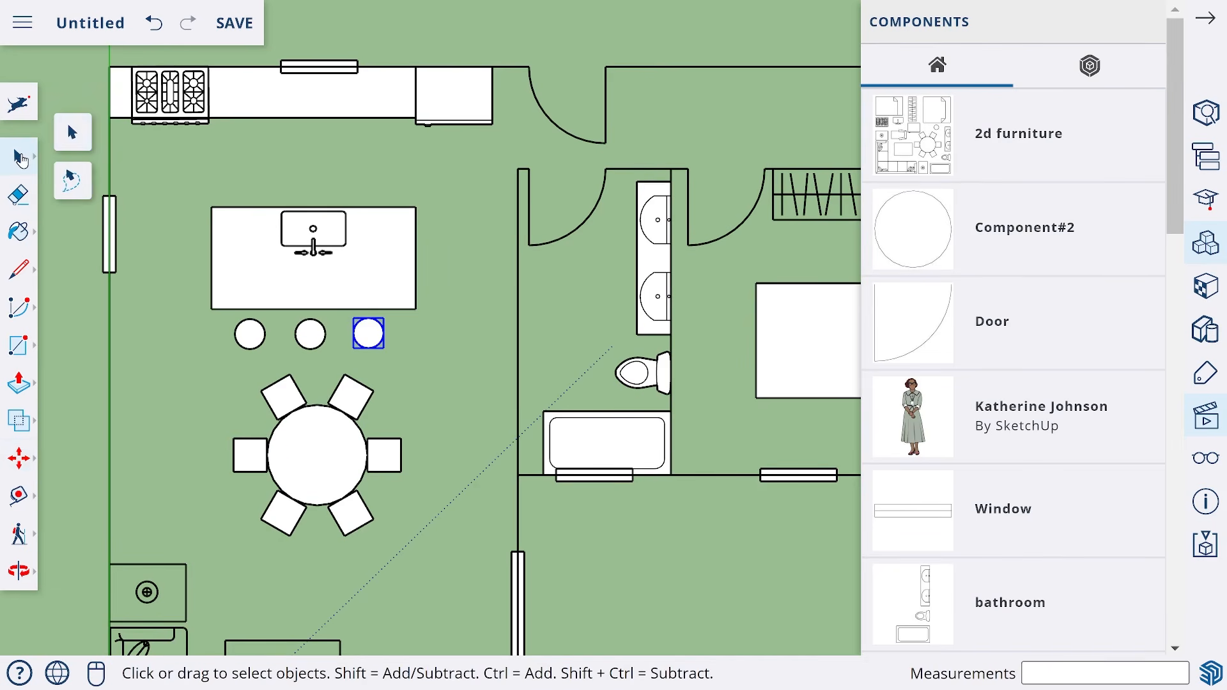
pyautogui.click(416, 91)
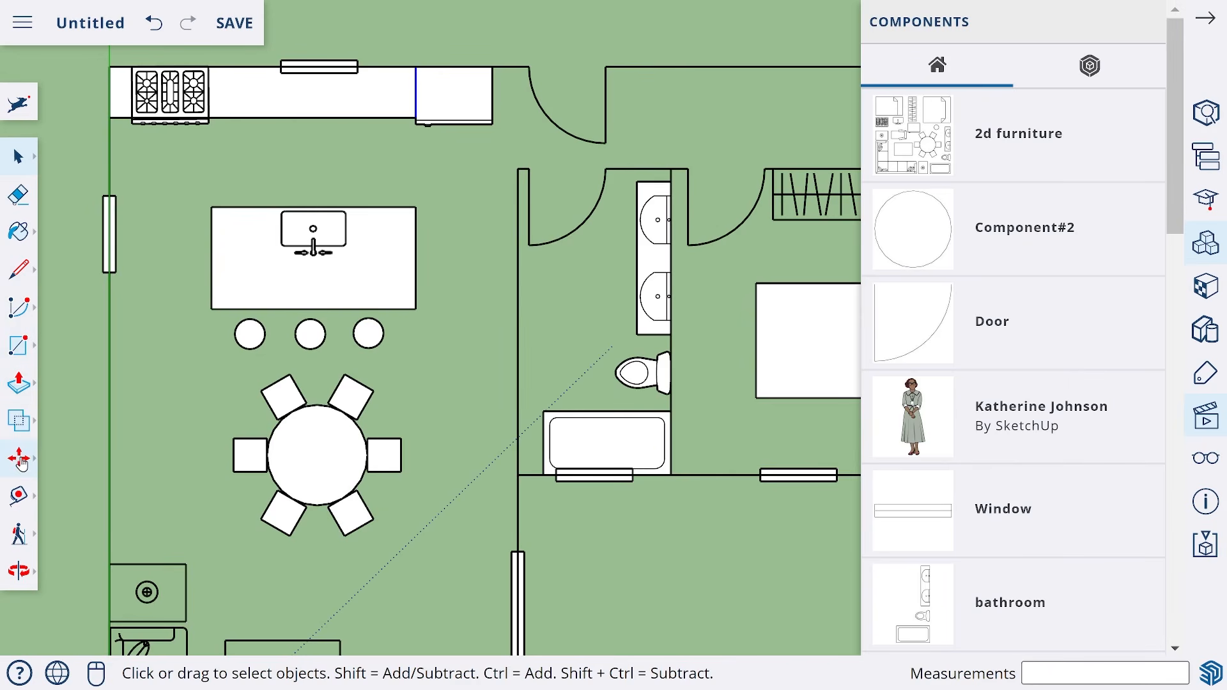
pyautogui.click(19, 459)
pyautogui.click(414, 67)
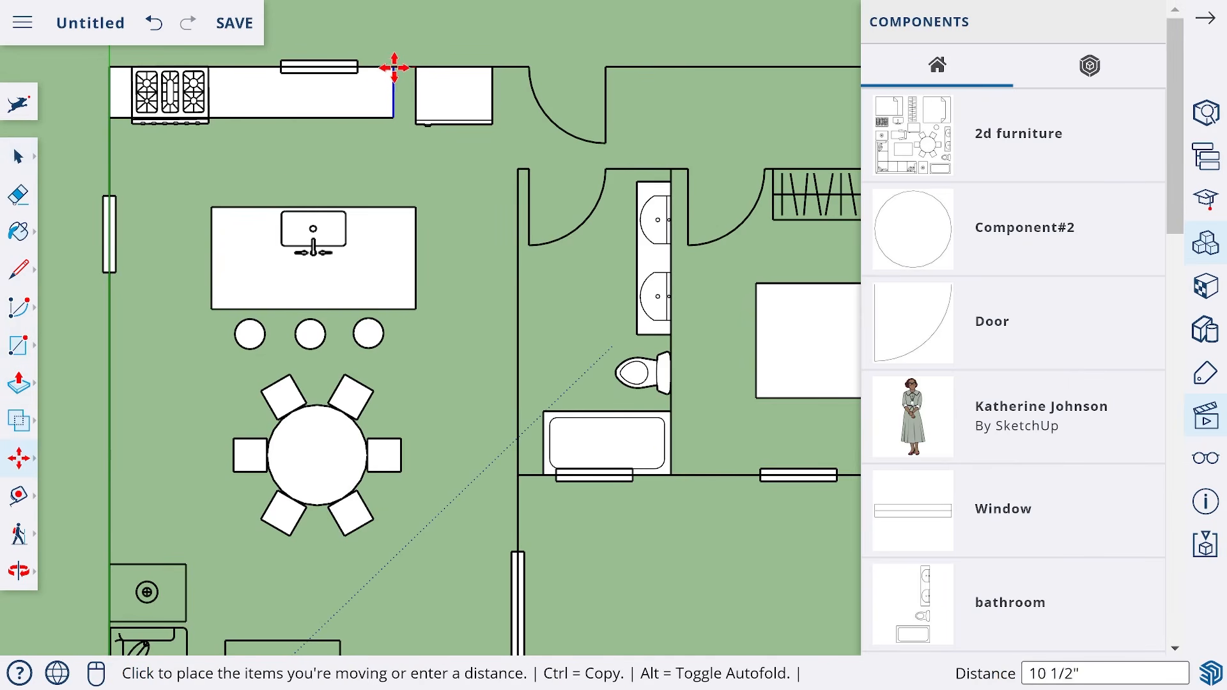
pyautogui.click(379, 66)
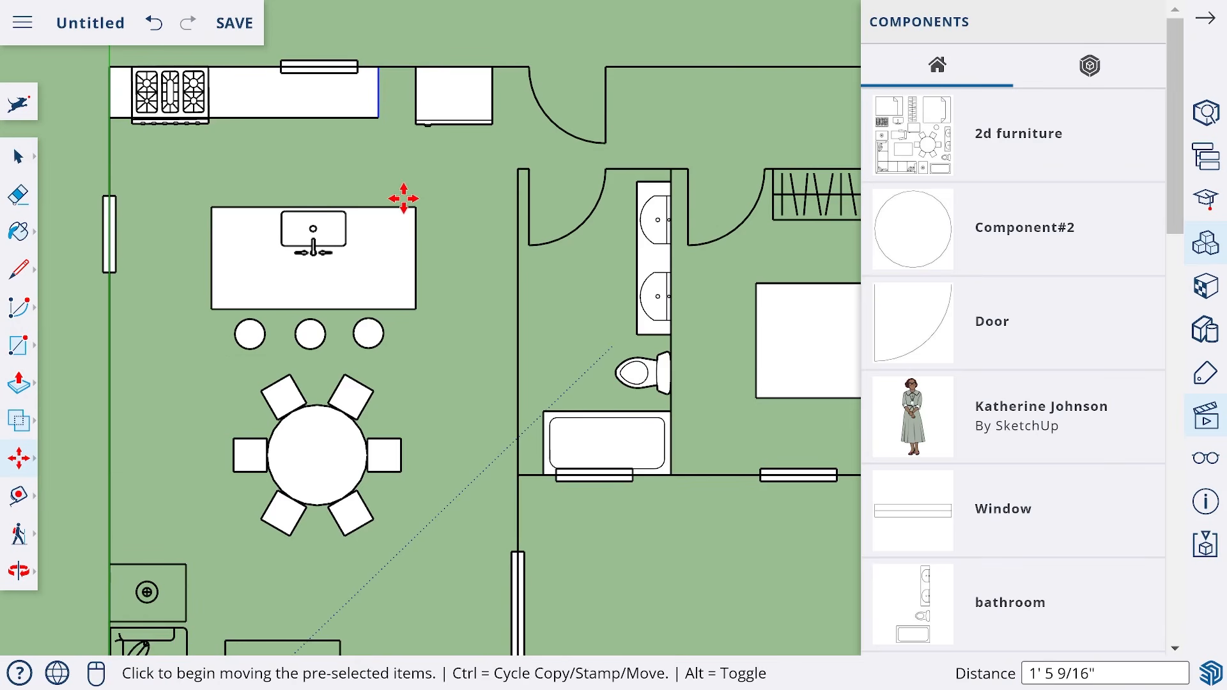
# Step: Move the refrigerator left along the wall by its upper-left corner until it meets the counter's right end
pyautogui.press('space')
pyautogui.click(435, 78)
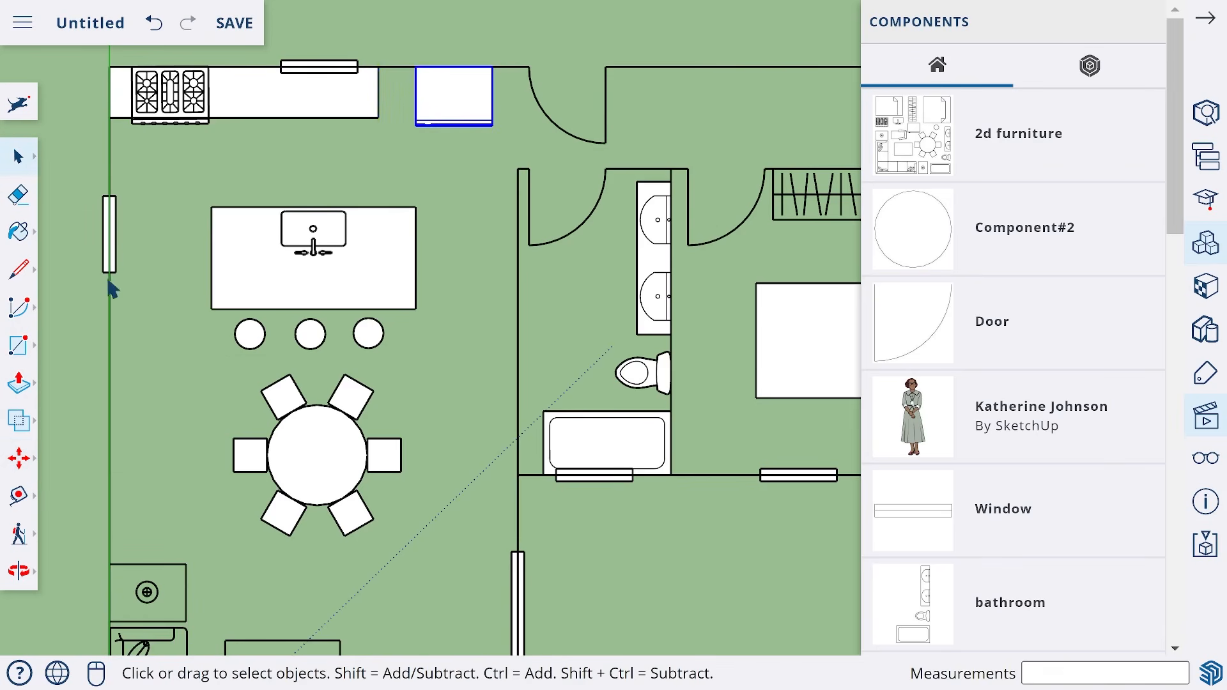
pyautogui.press('m')
pyautogui.click(419, 67)
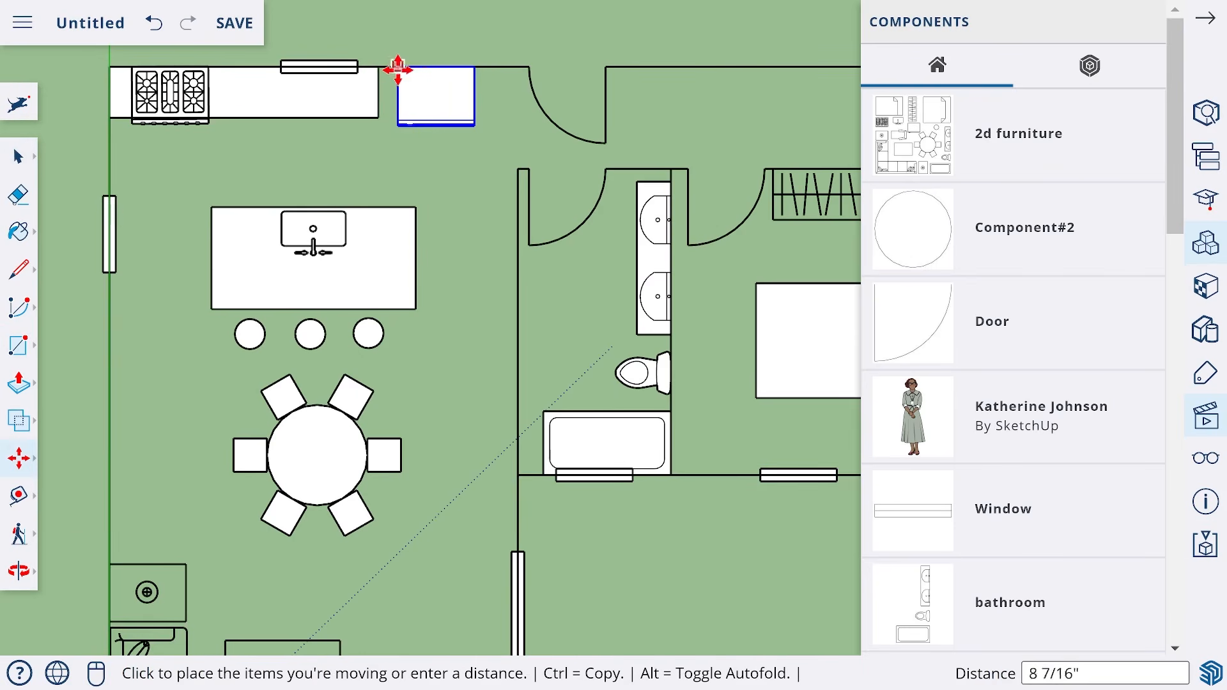
pyautogui.click(383, 69)
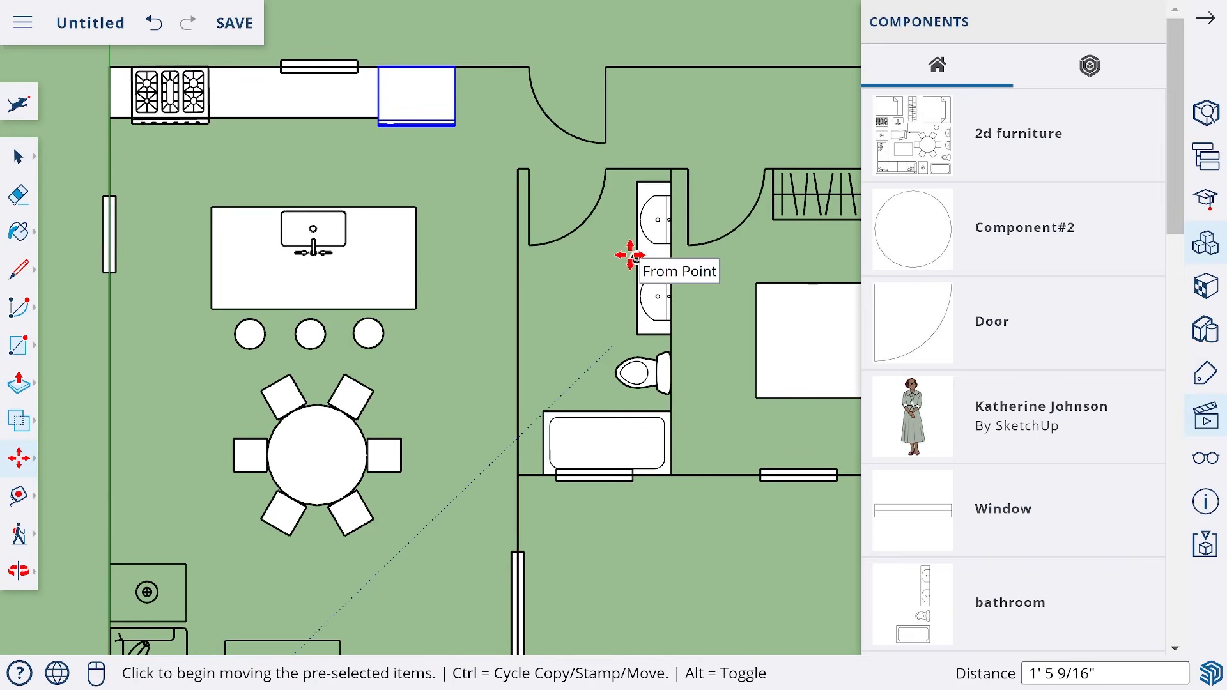
# Step: Rotate the chaise lounge in the far-right room 45 degrees so its back faces the upper-right corner
pyautogui.scroll(-6, 648, 254)
pyautogui.scroll(3, 767, 207)
pyautogui.scroll(4, 767, 207)
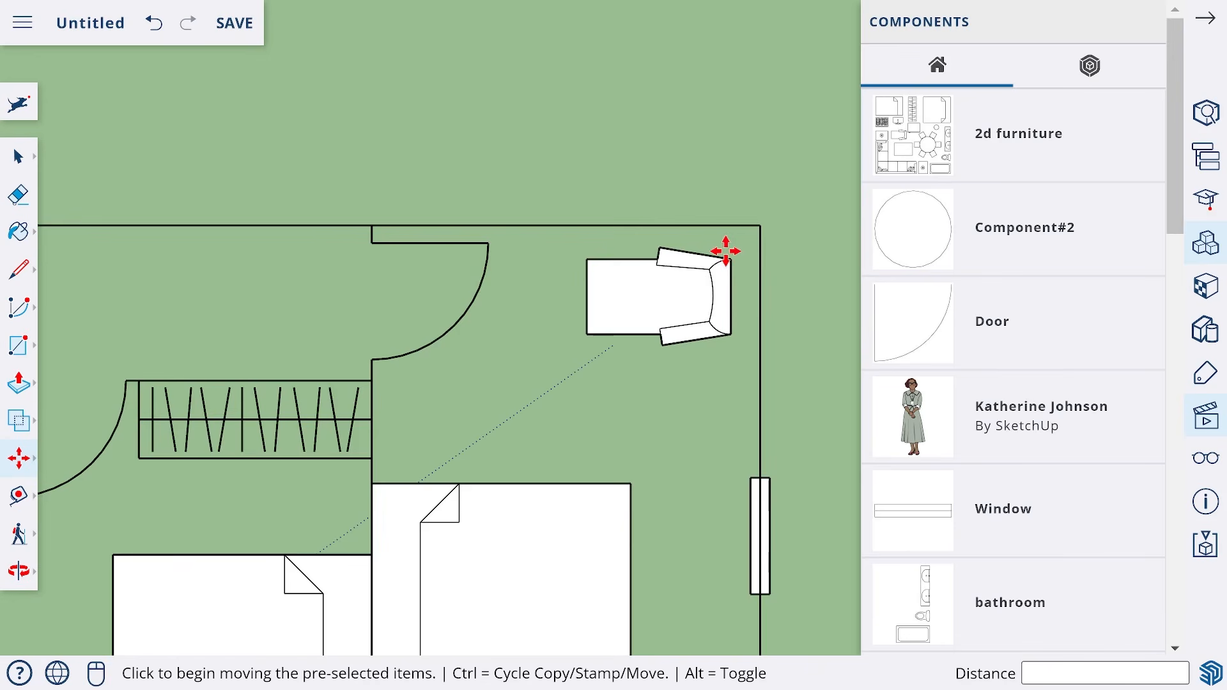
pyautogui.click(18, 157)
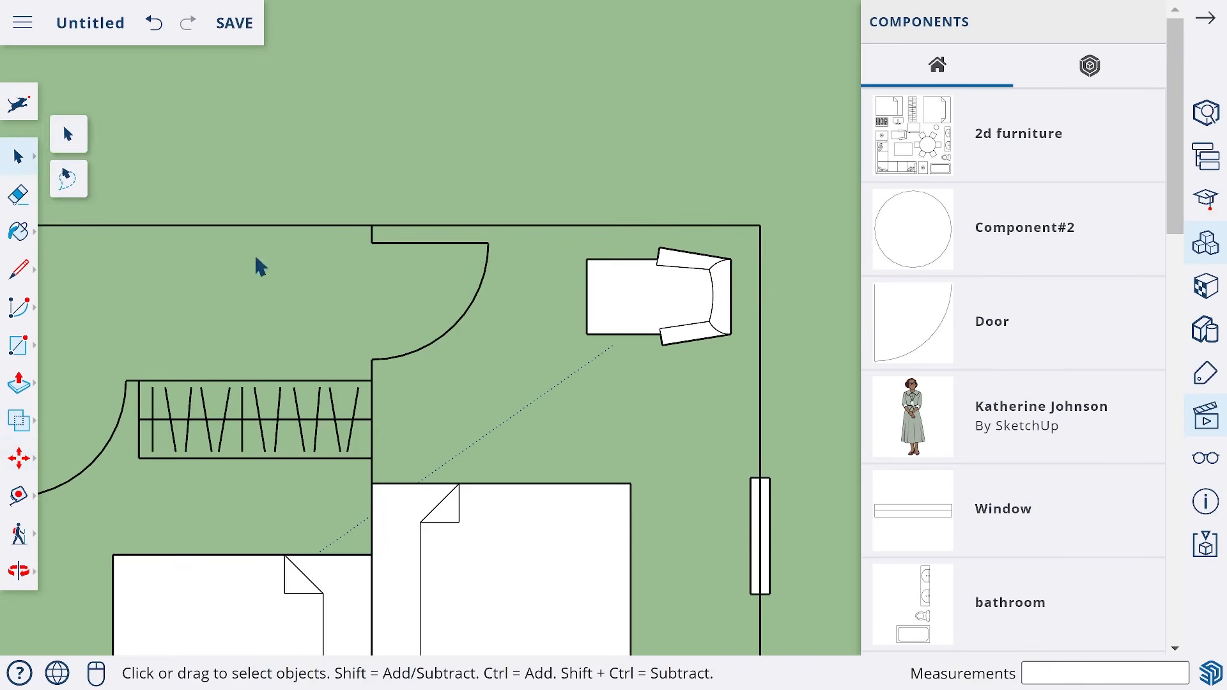
pyautogui.click(666, 306)
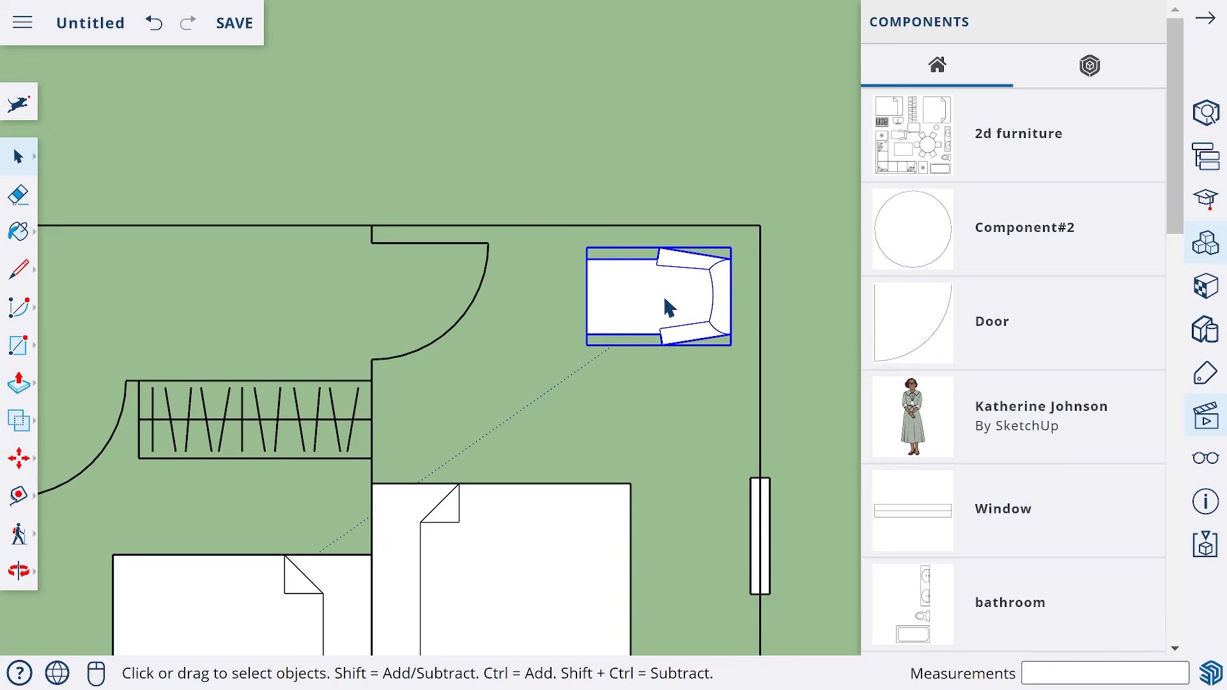
pyautogui.click(18, 457)
pyautogui.click(74, 412)
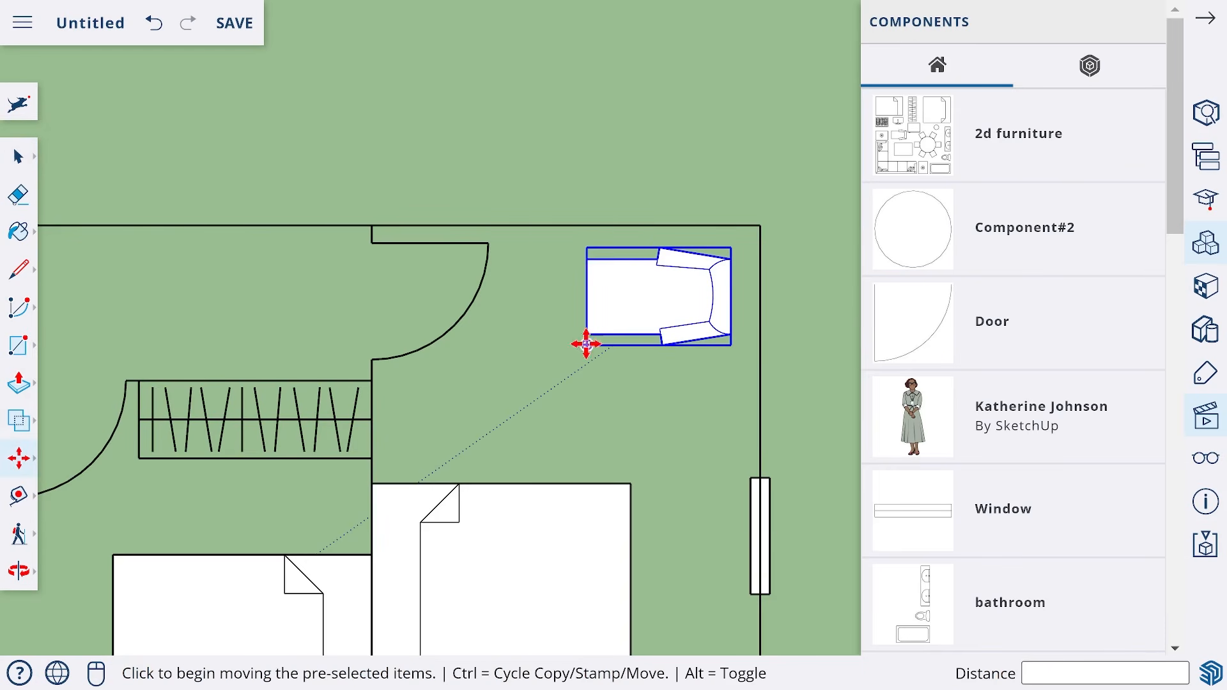
pyautogui.moveTo(718, 296)
pyautogui.click(717, 289)
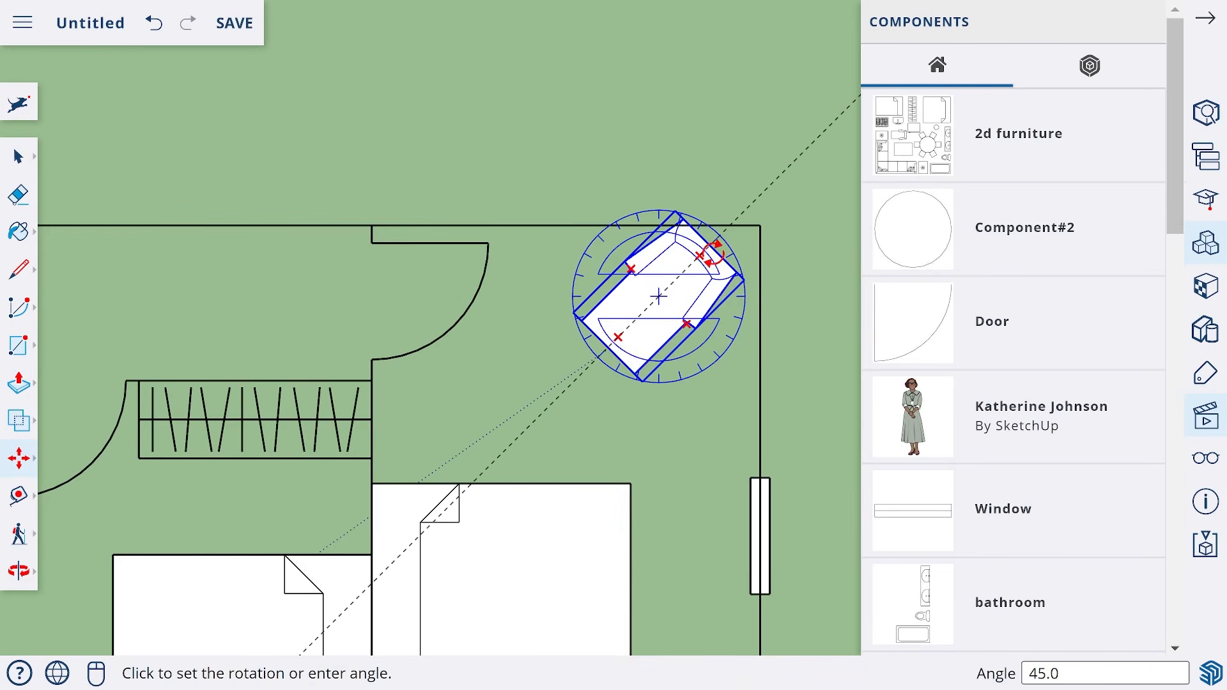
pyautogui.click(713, 253)
# Step: Move the rotated chaise lounge about 9" down, away from the upper wall
pyautogui.click(694, 384)
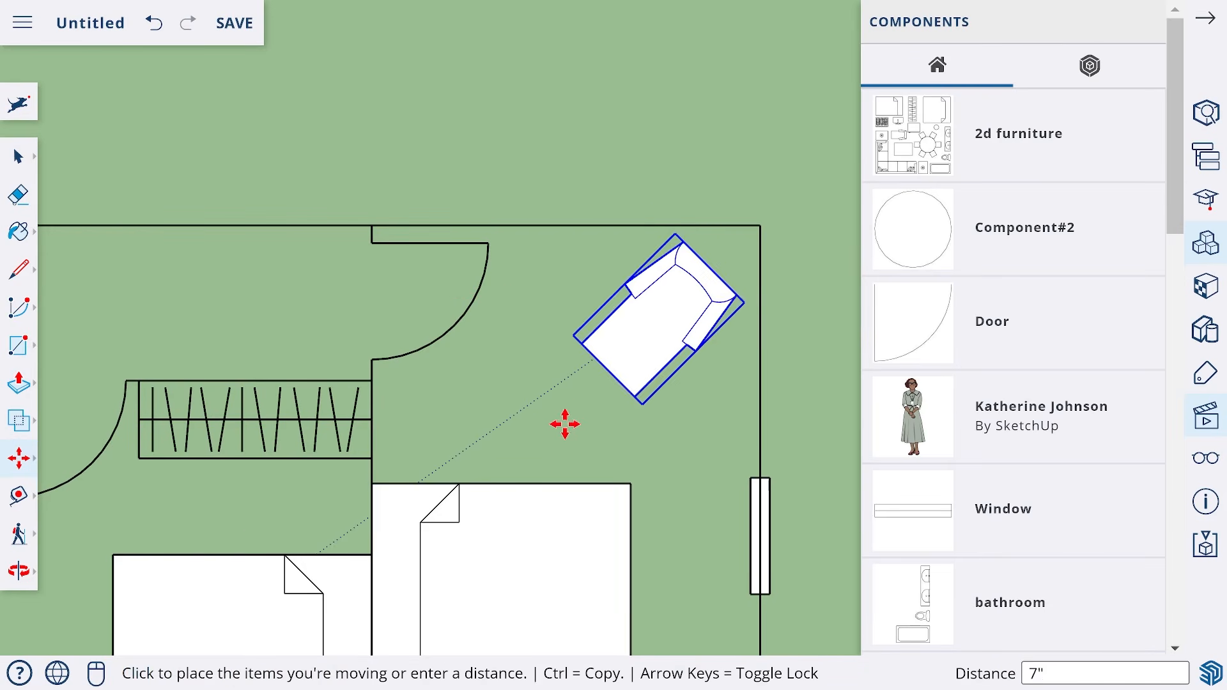
pyautogui.click(566, 431)
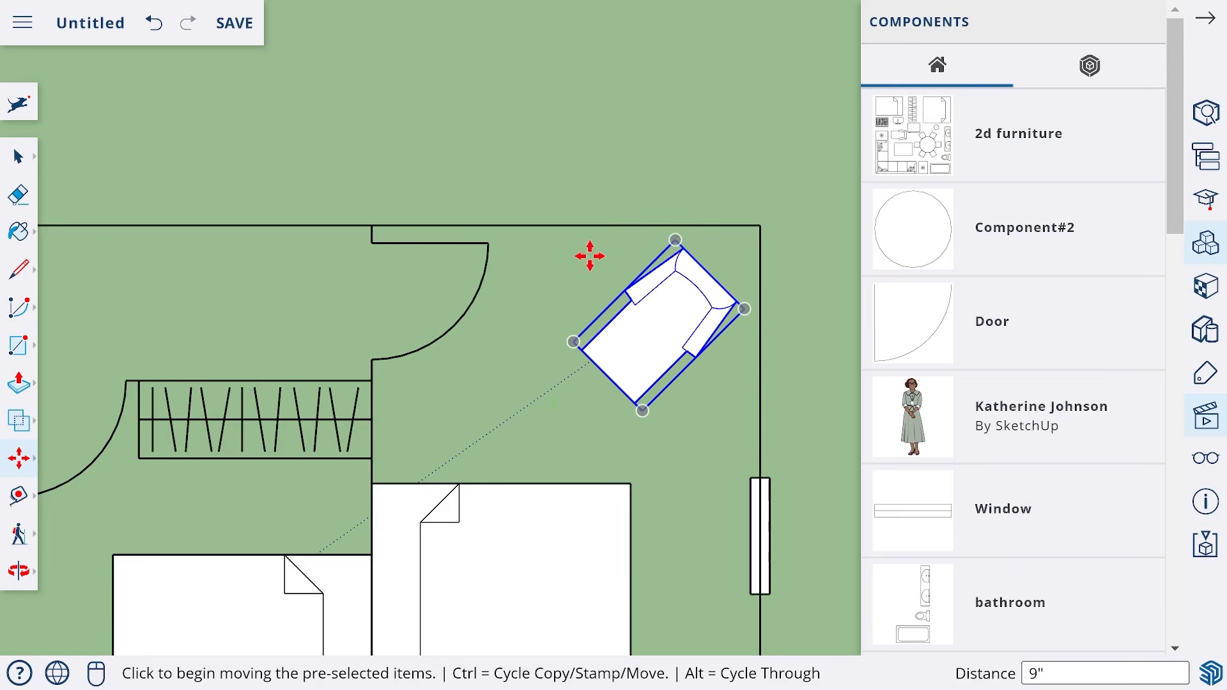
pyautogui.scroll(-6, 313, 409)
pyautogui.keyDown('shift'); pyautogui.moveTo(332, 394); pyautogui.dragTo(466, 351, button='middle'); pyautogui.keyUp('shift')
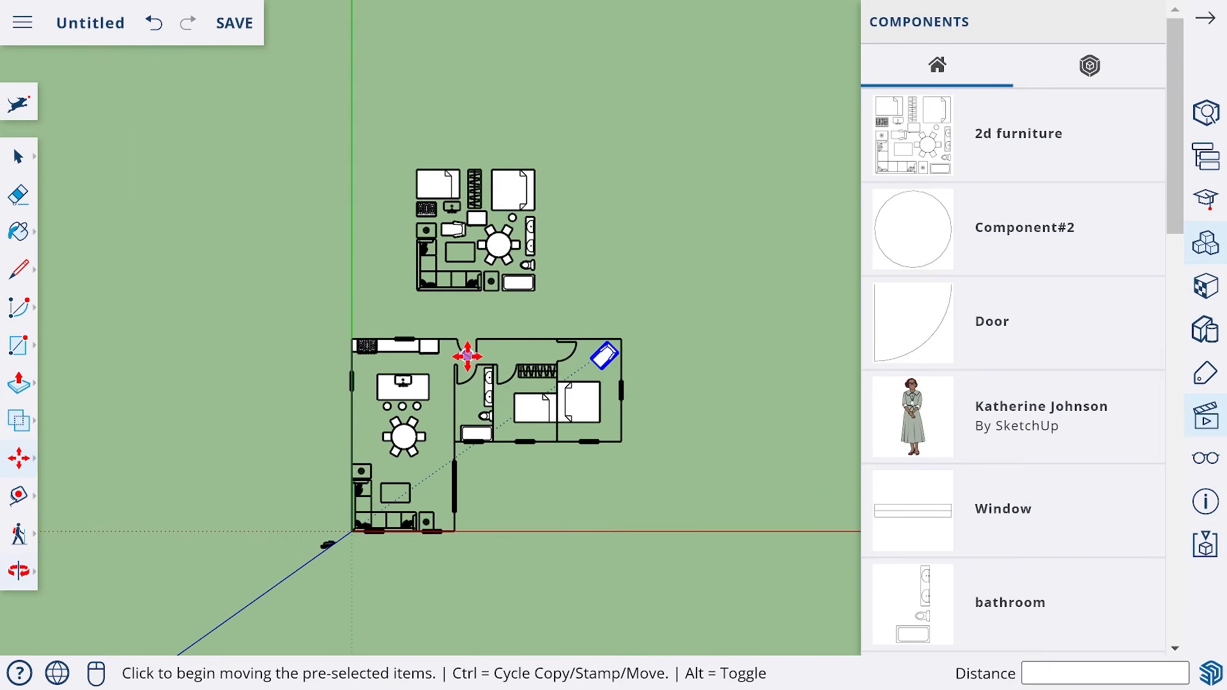
# Step: Delete the whole spare set of 2D furniture above the floor plan
pyautogui.scroll(4, 466, 351)
pyautogui.scroll(-2, 467, 356)
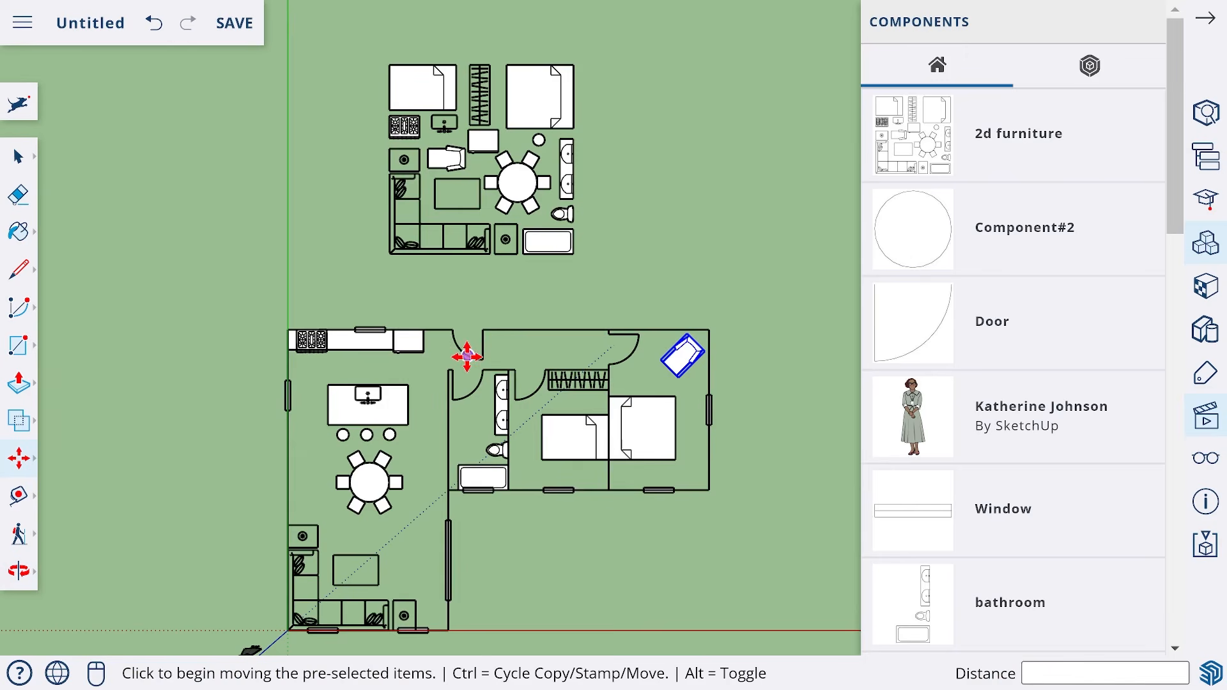
pyautogui.click(19, 161)
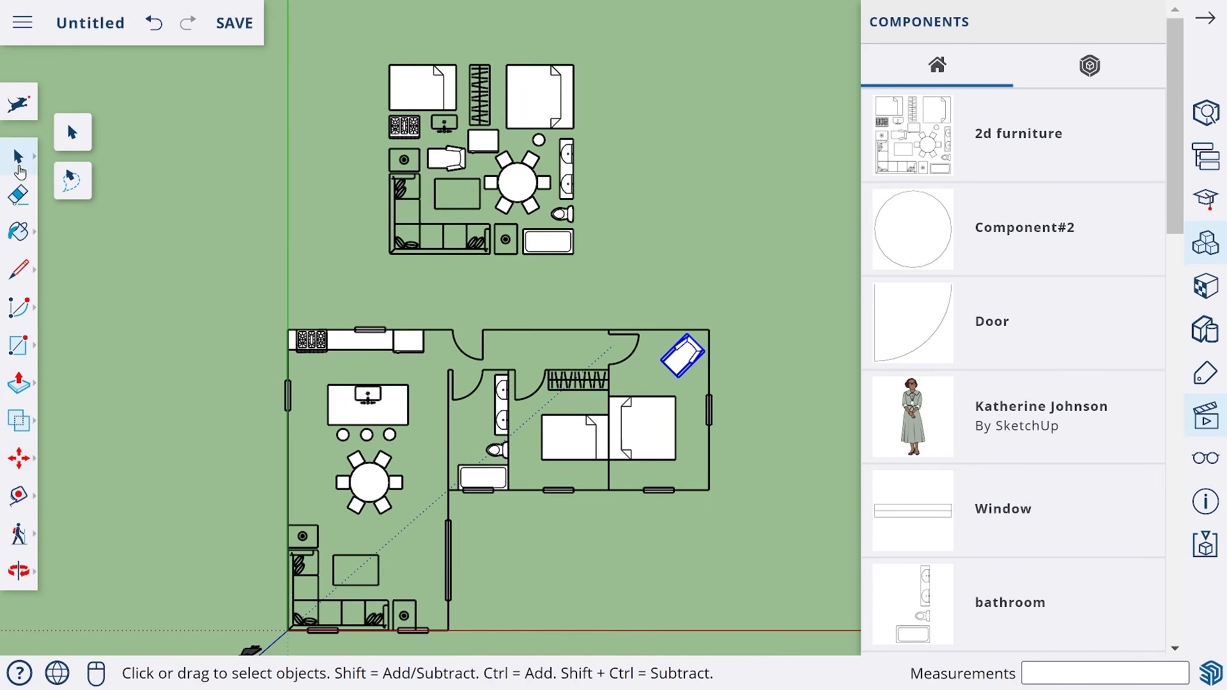
pyautogui.moveTo(353, 35); pyautogui.dragTo(618, 298)
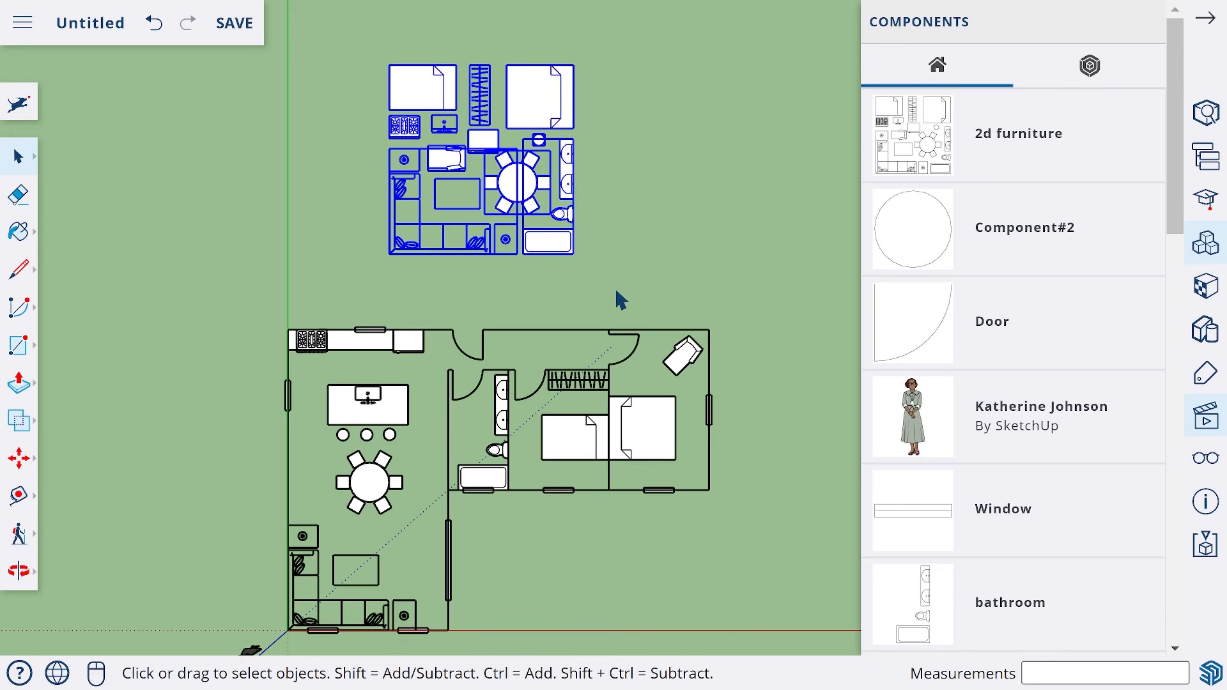
pyautogui.press('Delete')
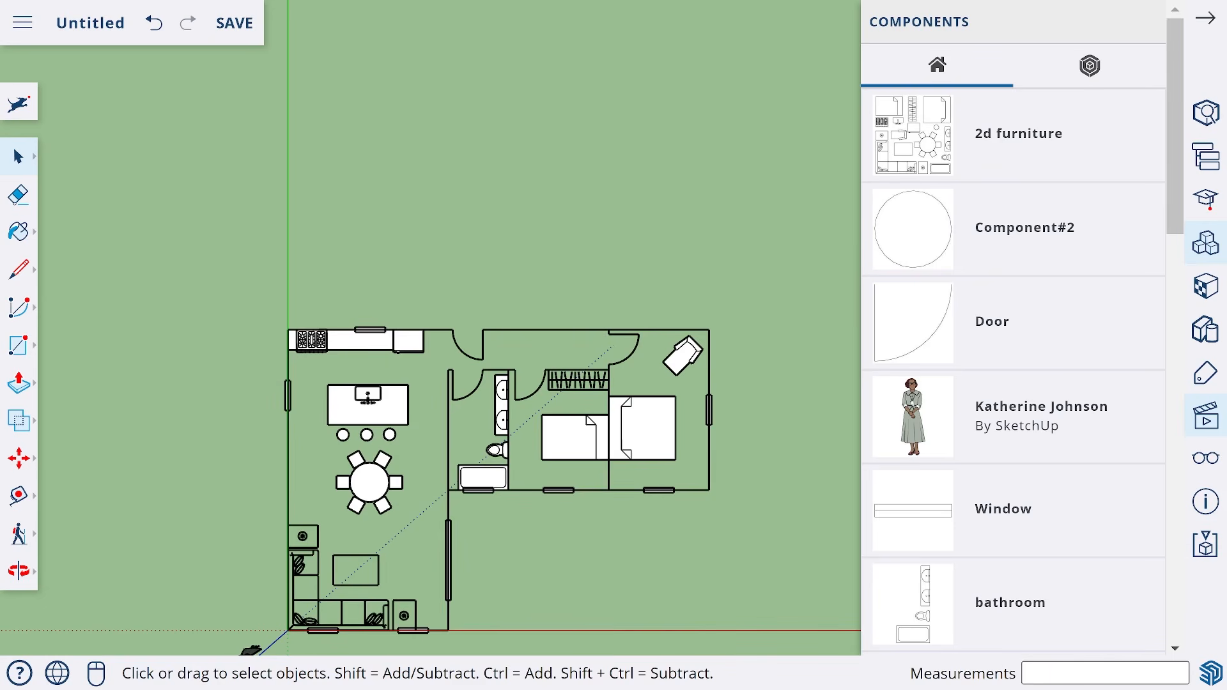
# Step: Add 3D text reading "KITCHEN" with text extrusion turned off, placed between the kitchen counter and the island
pyautogui.press('r')
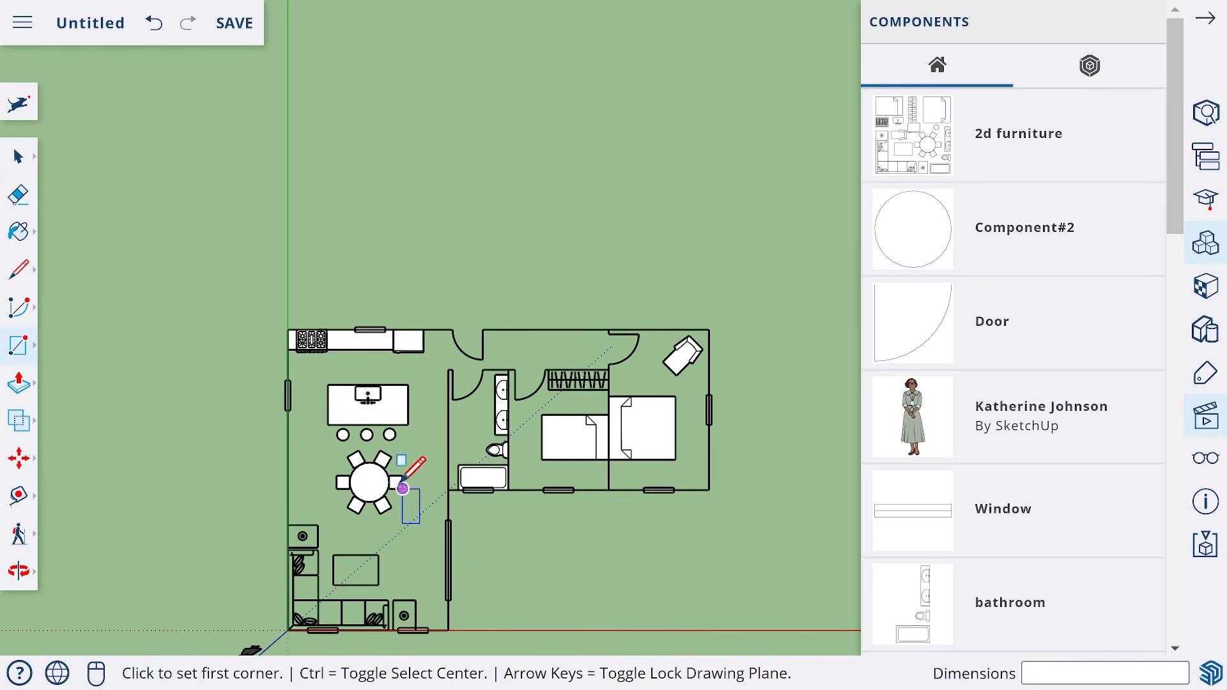
pyautogui.click(19, 349)
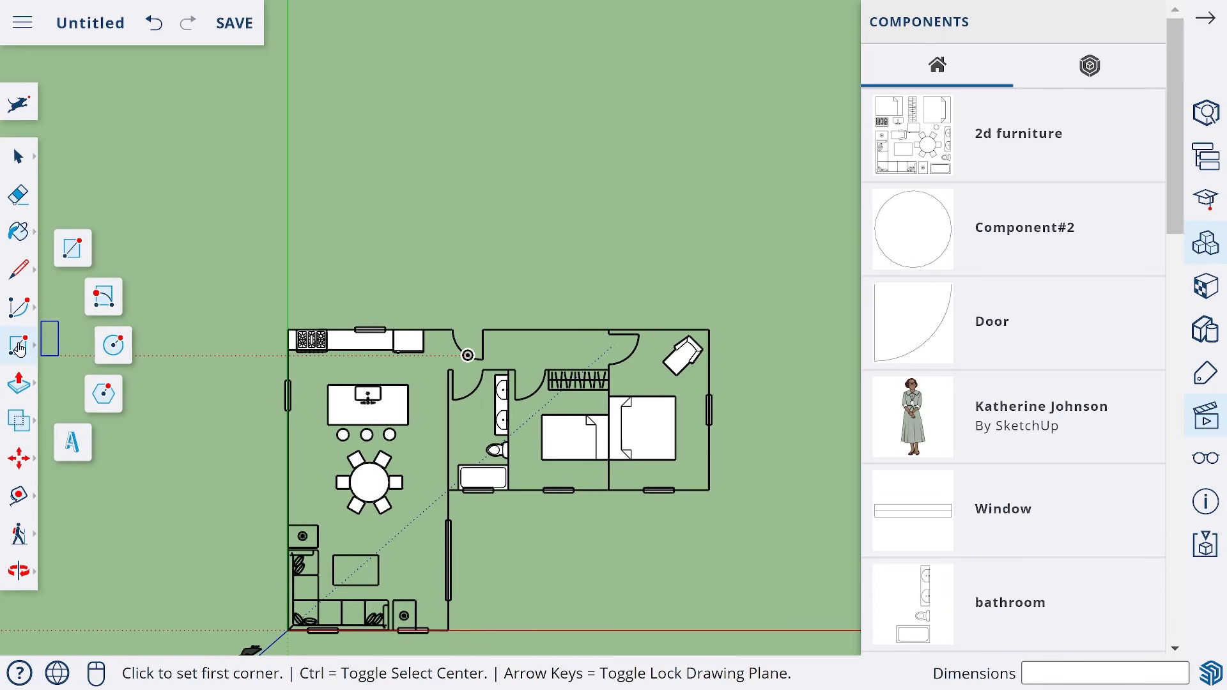
pyautogui.click(72, 444)
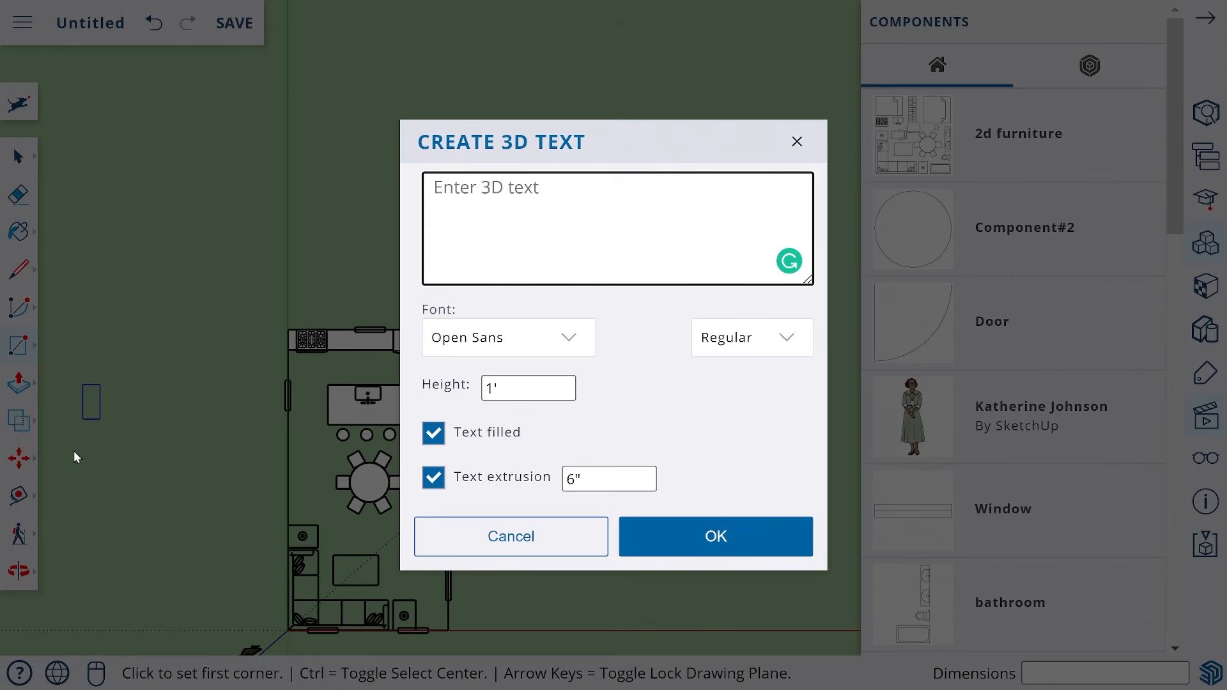
pyautogui.write('KITCHEN')
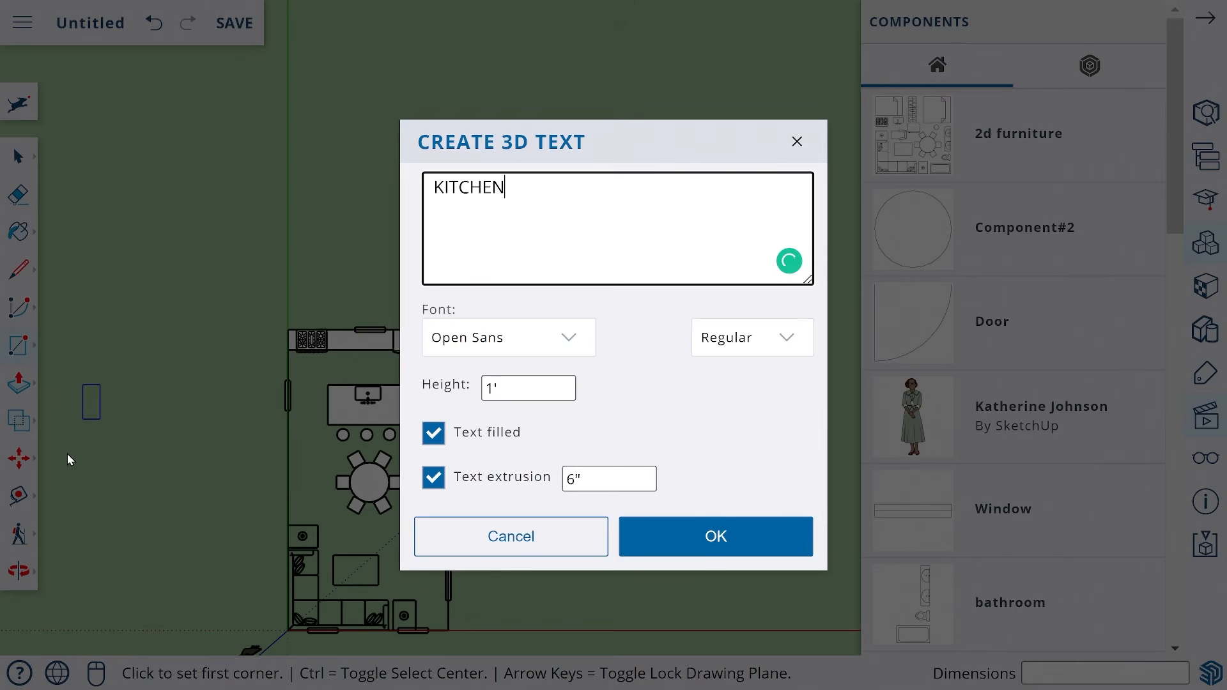
pyautogui.click(433, 479)
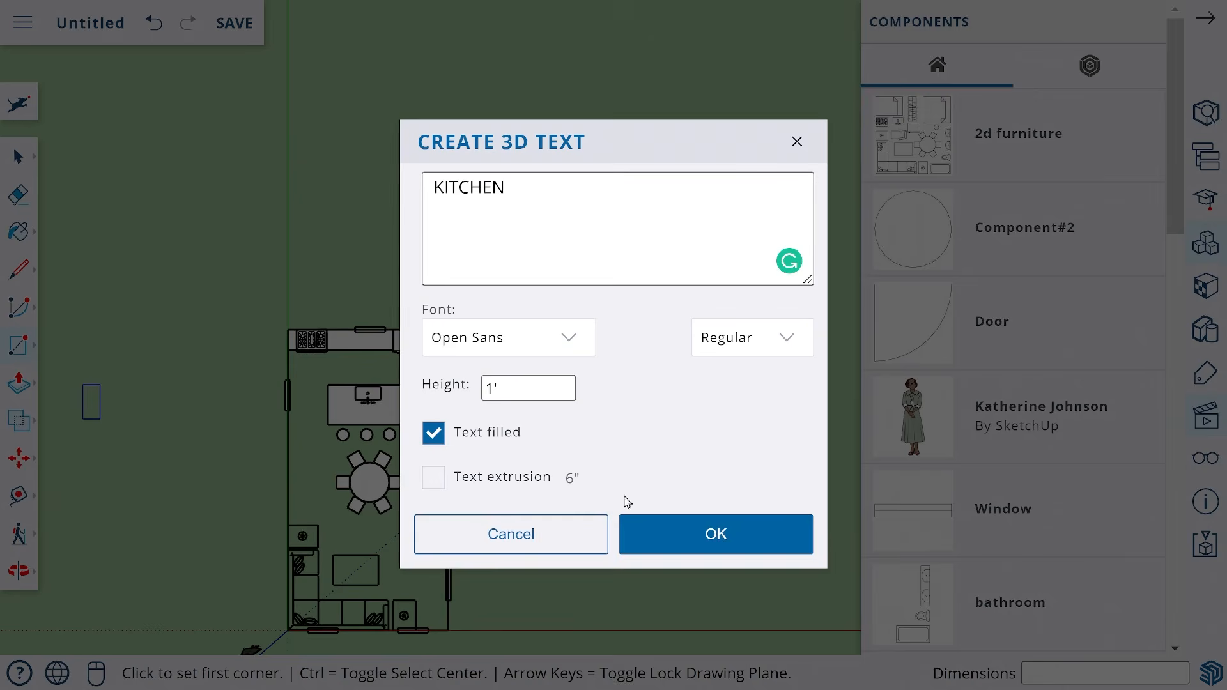
pyautogui.click(715, 534)
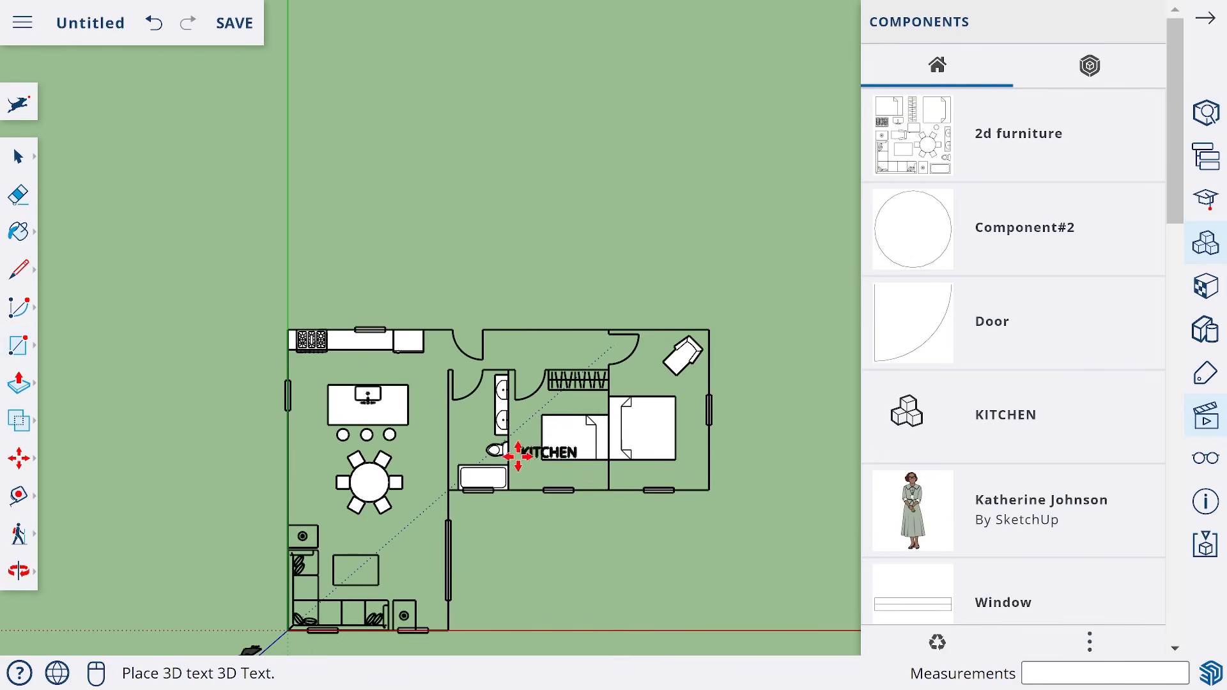
pyautogui.scroll(3, 345, 374)
pyautogui.scroll(3, 347, 376)
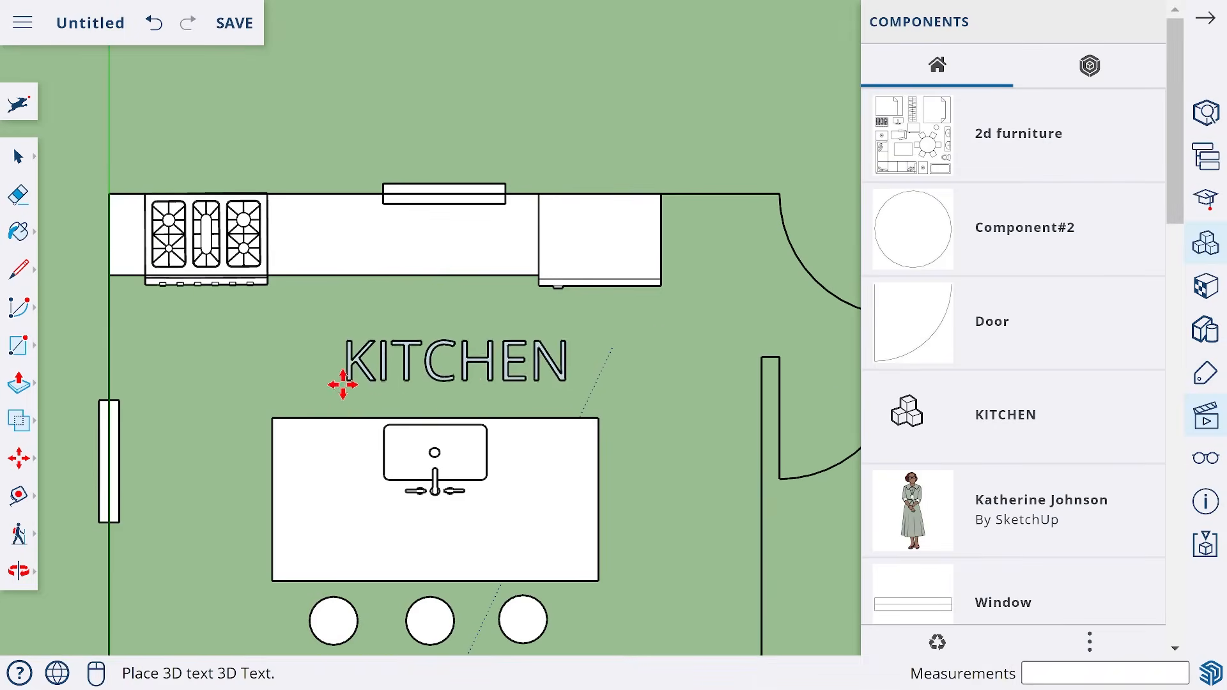
pyautogui.click(330, 374)
pyautogui.scroll(-3, 403, 389)
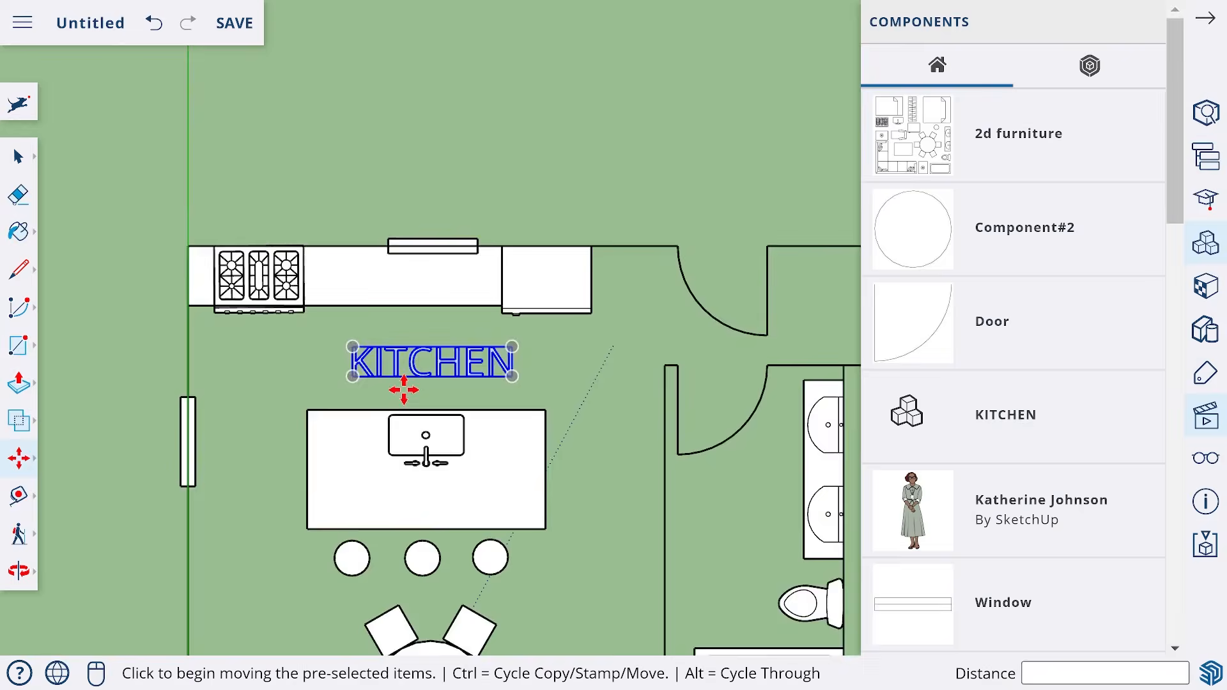
# Step: Add unextruded 3D text reading "LIVING" and place it over the coffee table beside the sectional sofa
pyautogui.keyDown('shift'); pyautogui.moveTo(442, 451); pyautogui.dragTo(423, 379, button='middle'); pyautogui.keyUp('shift')
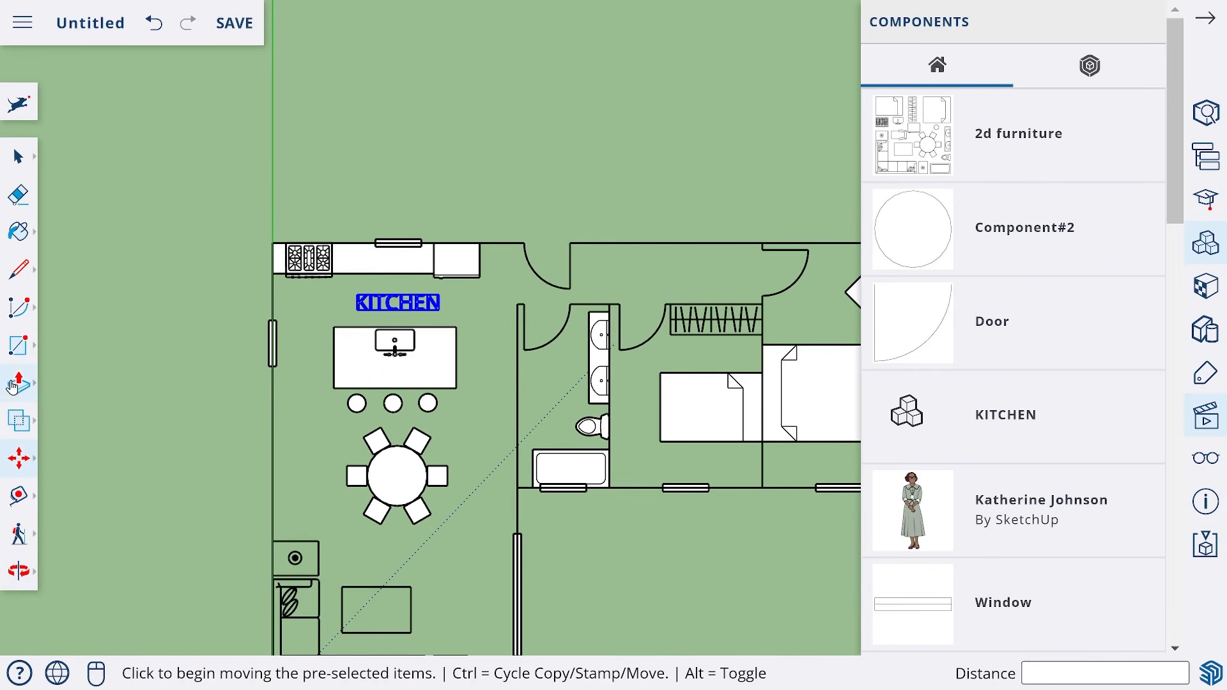
pyautogui.click(19, 346)
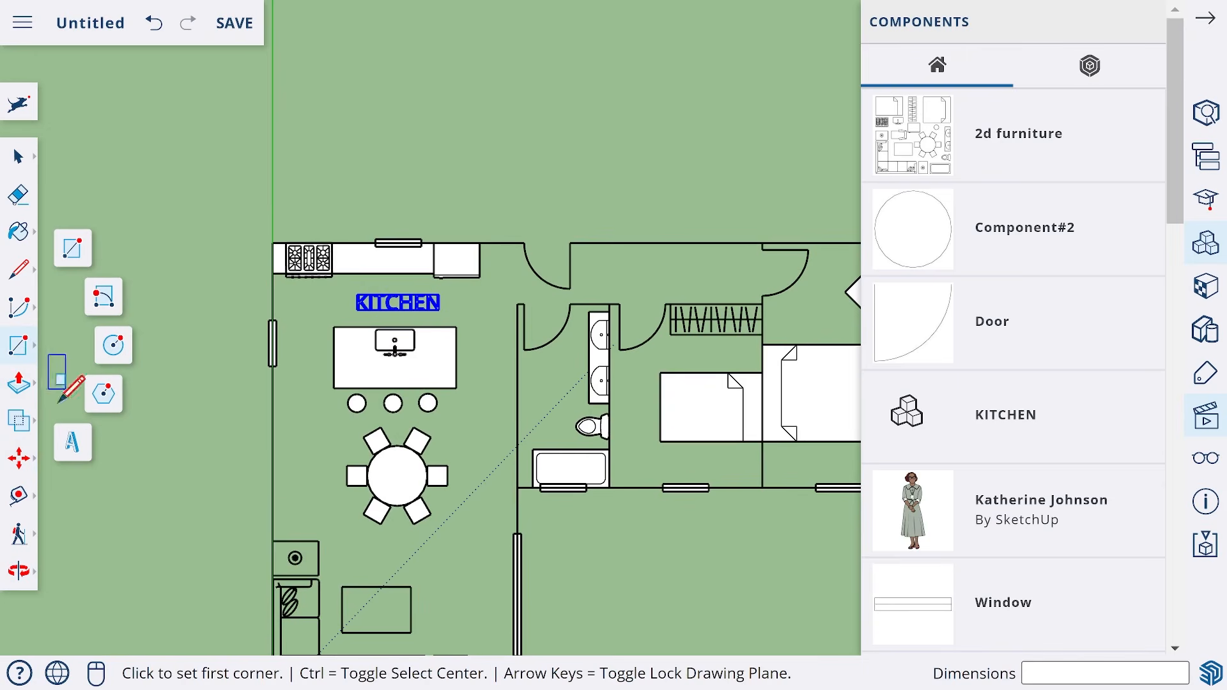
pyautogui.click(72, 447)
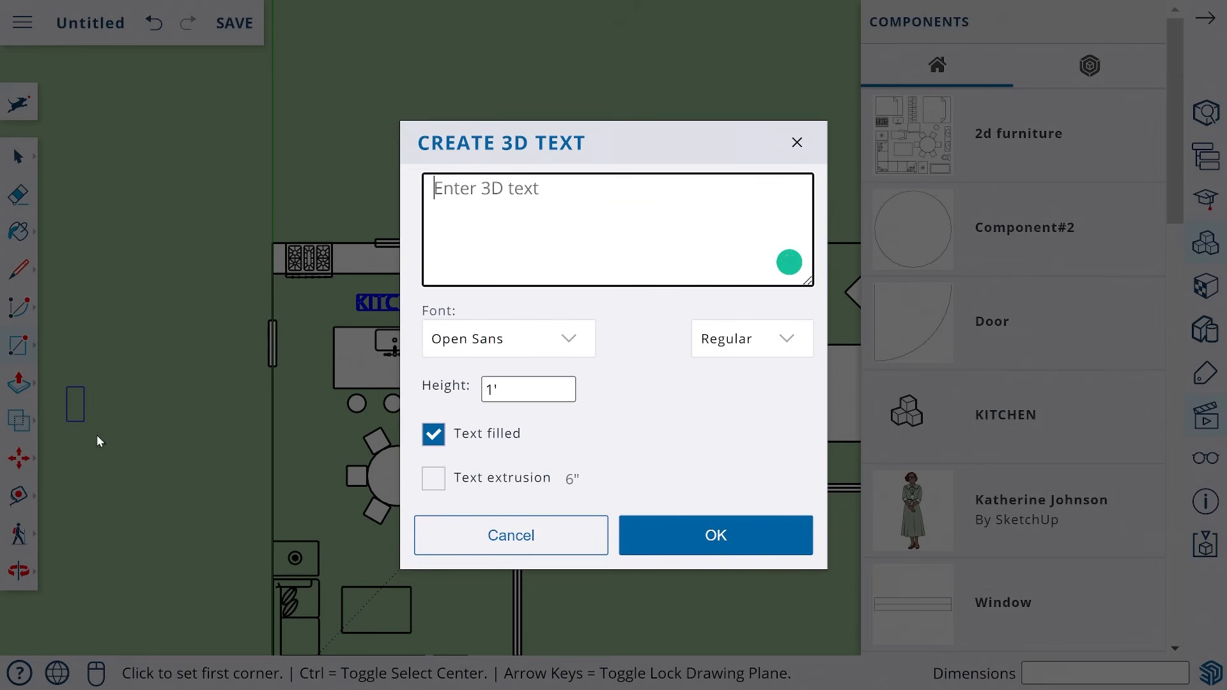
pyautogui.write('LIVING')
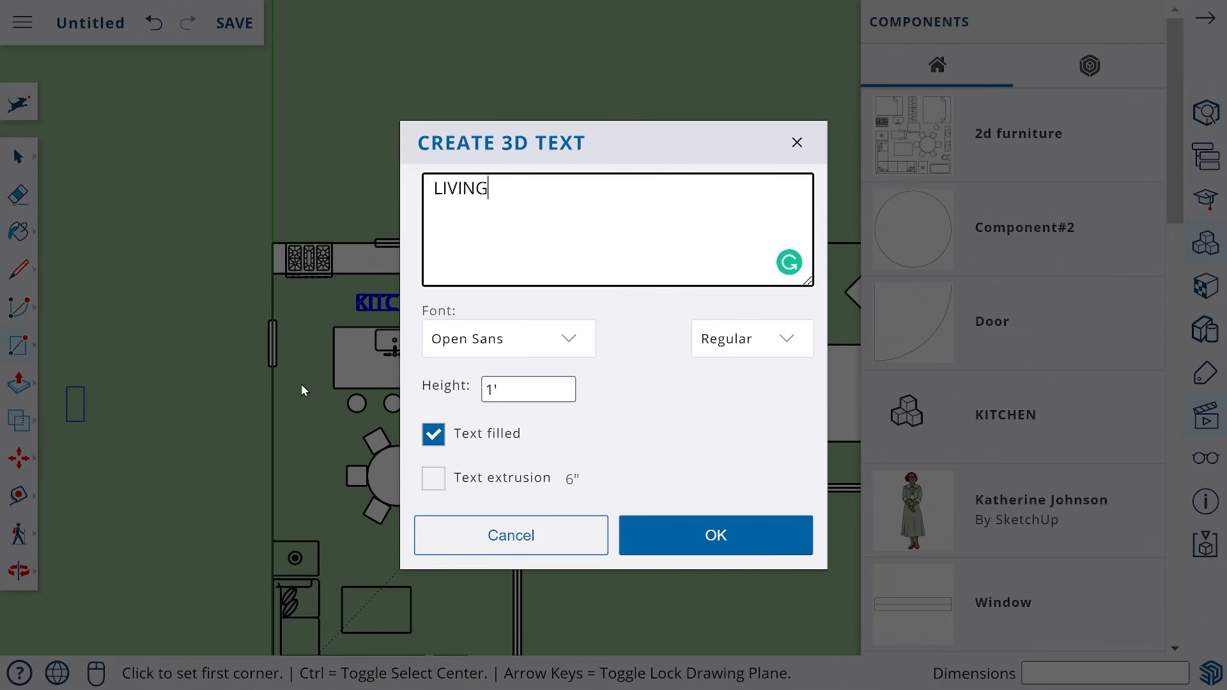
pyautogui.click(715, 532)
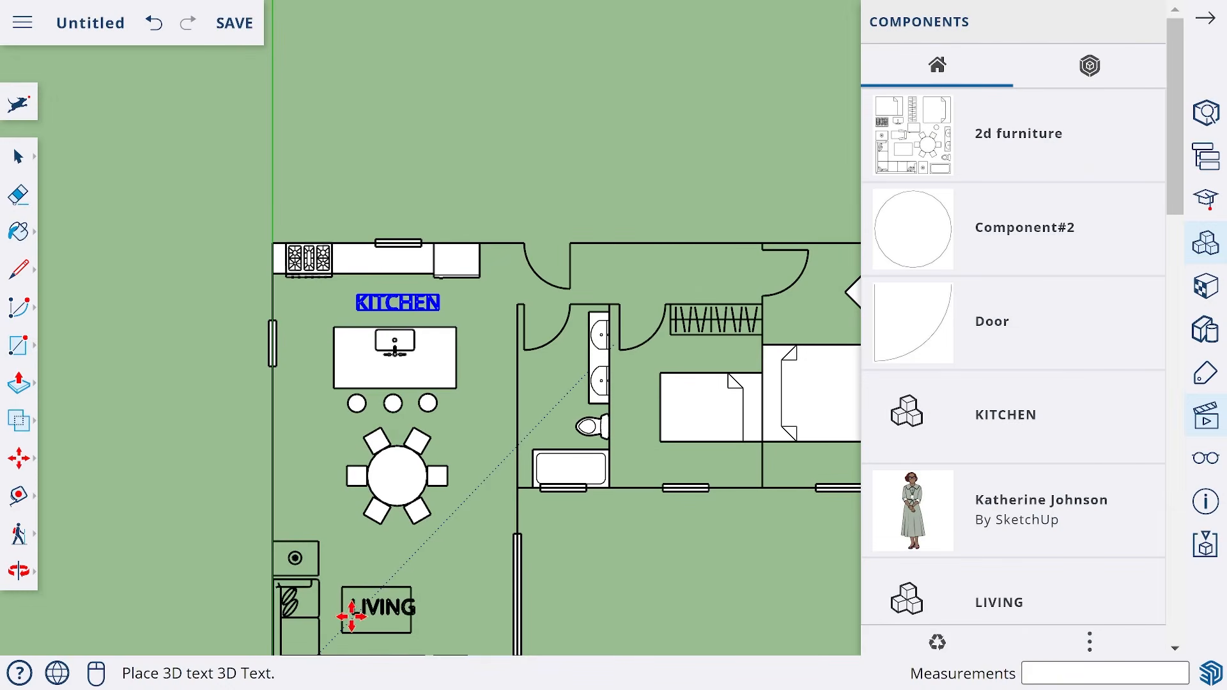
pyautogui.scroll(2, 354, 621)
pyautogui.scroll(3, 354, 621)
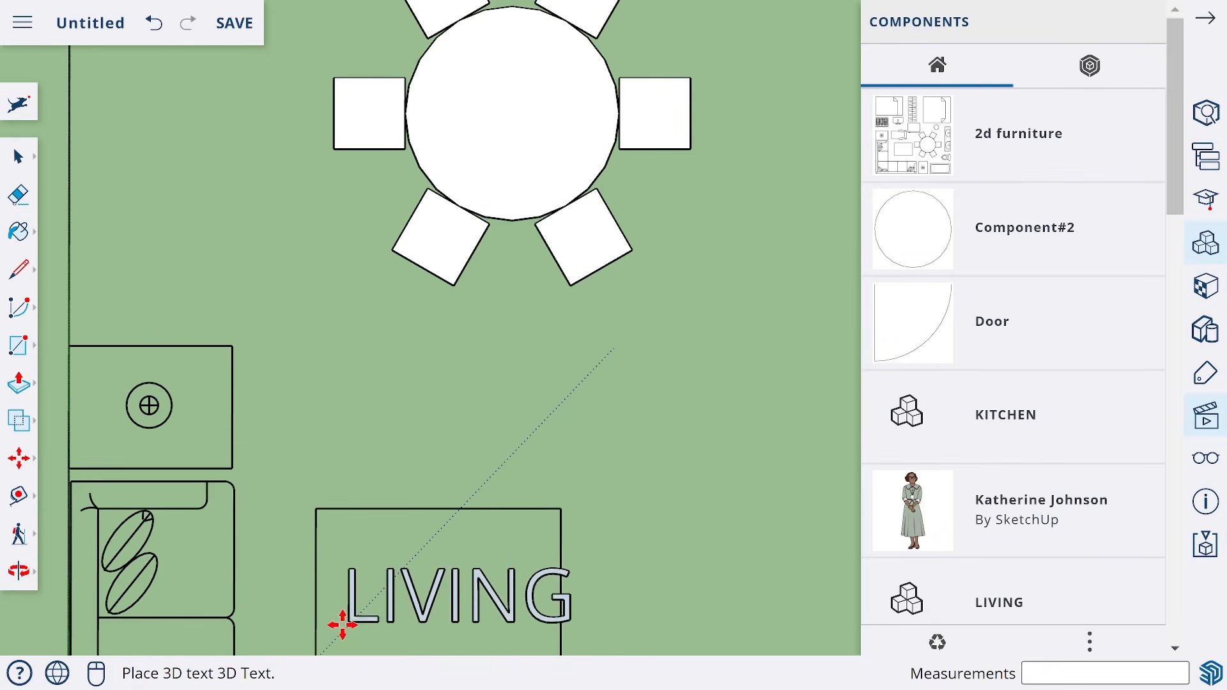
pyautogui.click(324, 635)
pyautogui.scroll(-2, 350, 504)
pyautogui.scroll(-4, 350, 504)
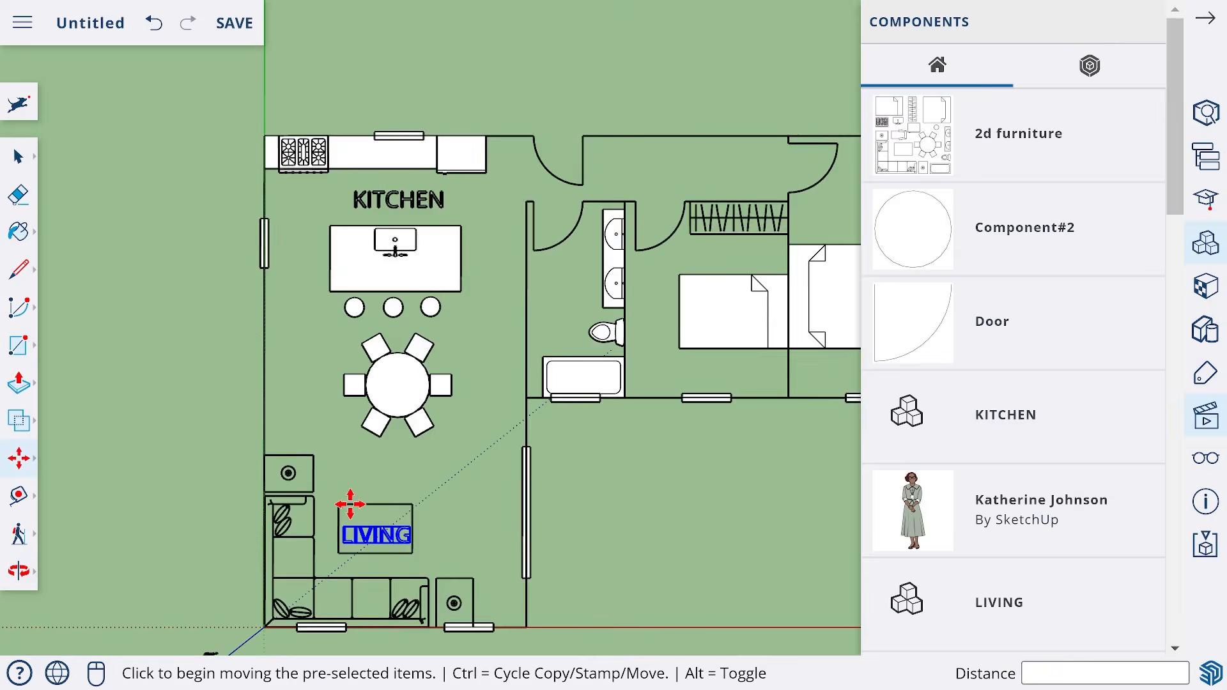
# Step: Add unextruded 3D text reading "BATH" and place it in the bathroom, beside the vanity and above the toilet
pyautogui.moveTo(432, 452); pyautogui.dragTo(93, 460, button='middle')
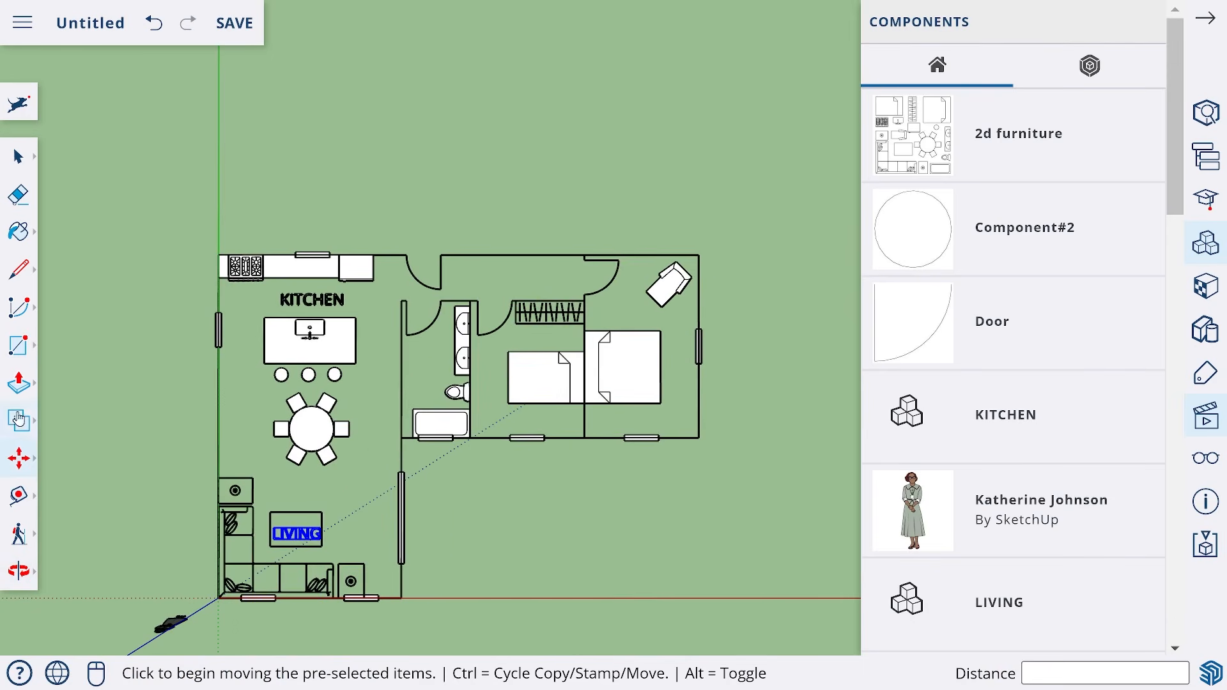
pyautogui.click(19, 348)
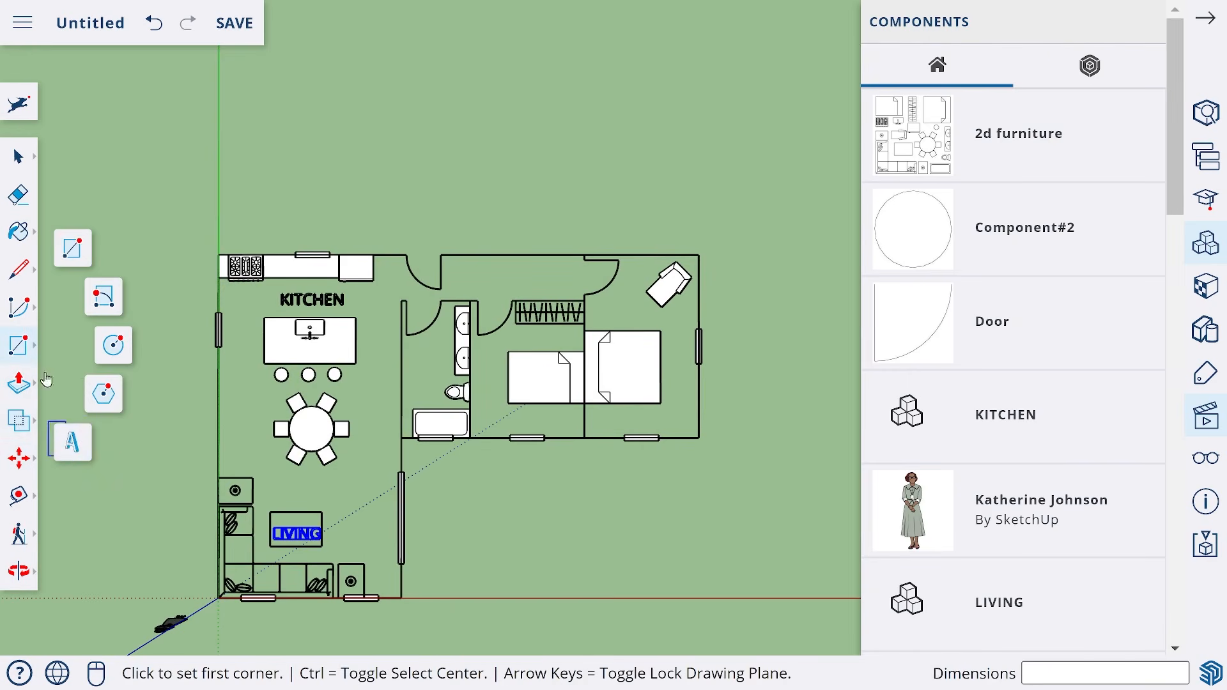
pyautogui.click(71, 440)
pyautogui.write('BATH')
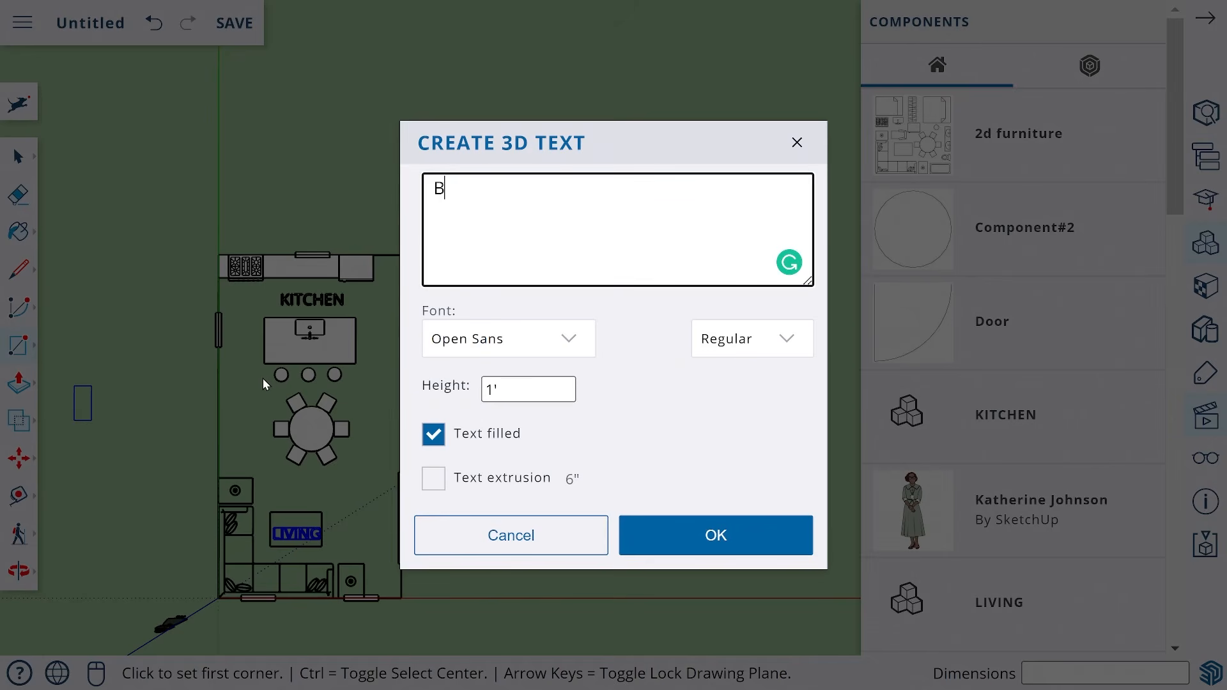
pyautogui.click(707, 535)
pyautogui.scroll(3, 408, 381)
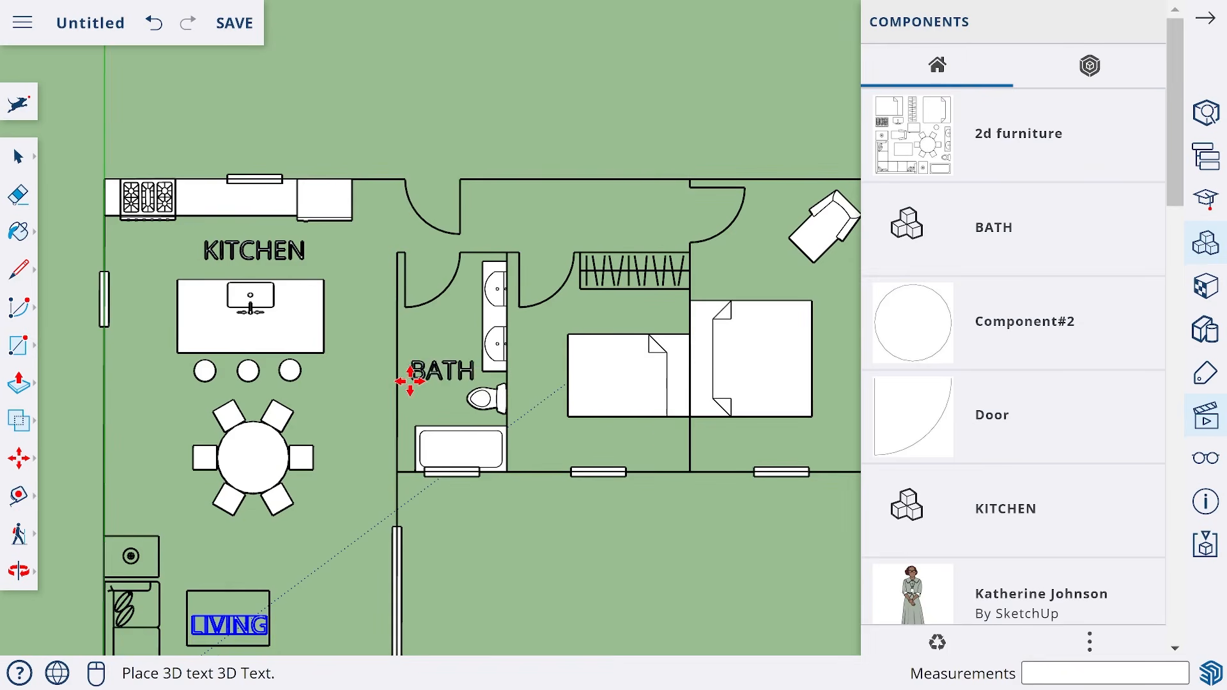
pyautogui.click(409, 381)
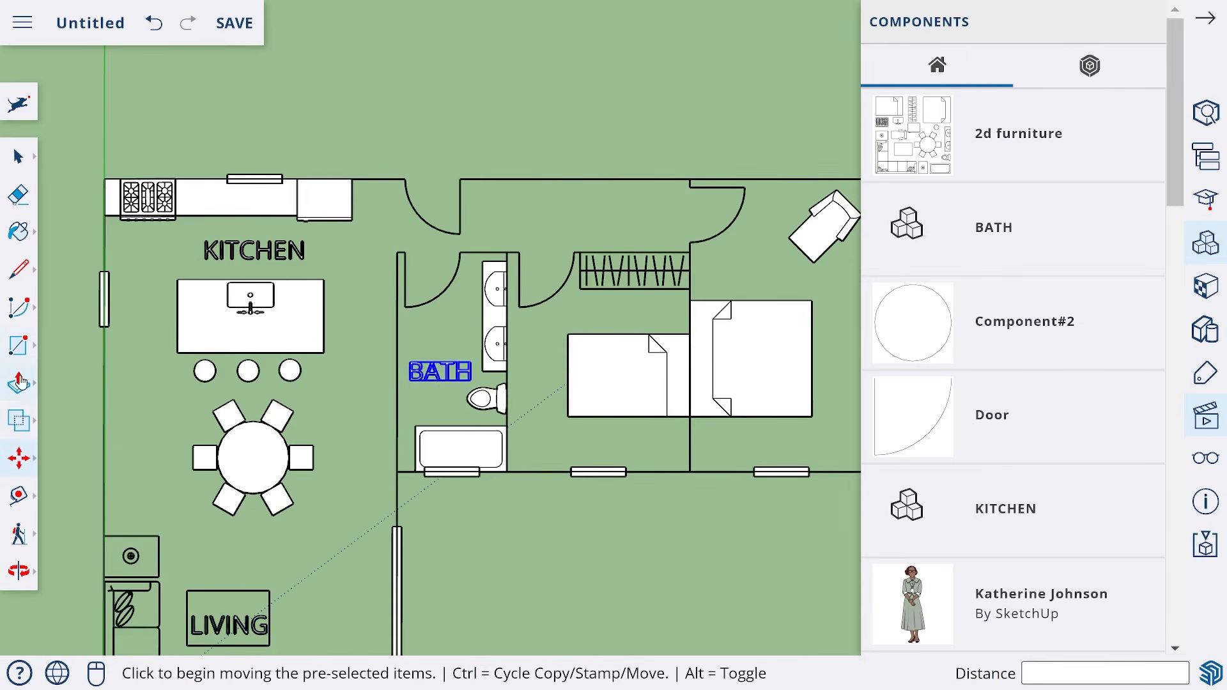
# Step: Add unextruded 3D text reading "BEDROOM" and place it below the bed in the middle bedroom, above the window
pyautogui.click(12, 349)
pyautogui.click(76, 442)
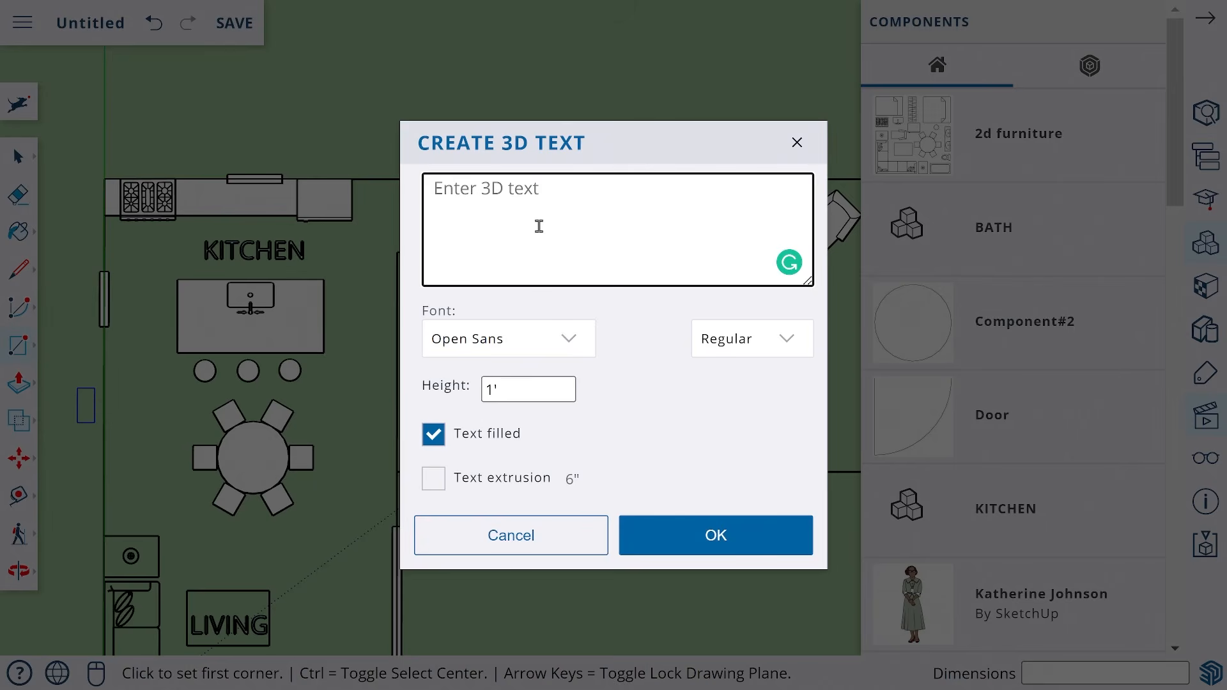
pyautogui.write('BED')
pyautogui.write('ROOM')
pyautogui.press('BackSpace')
pyautogui.write('OM')
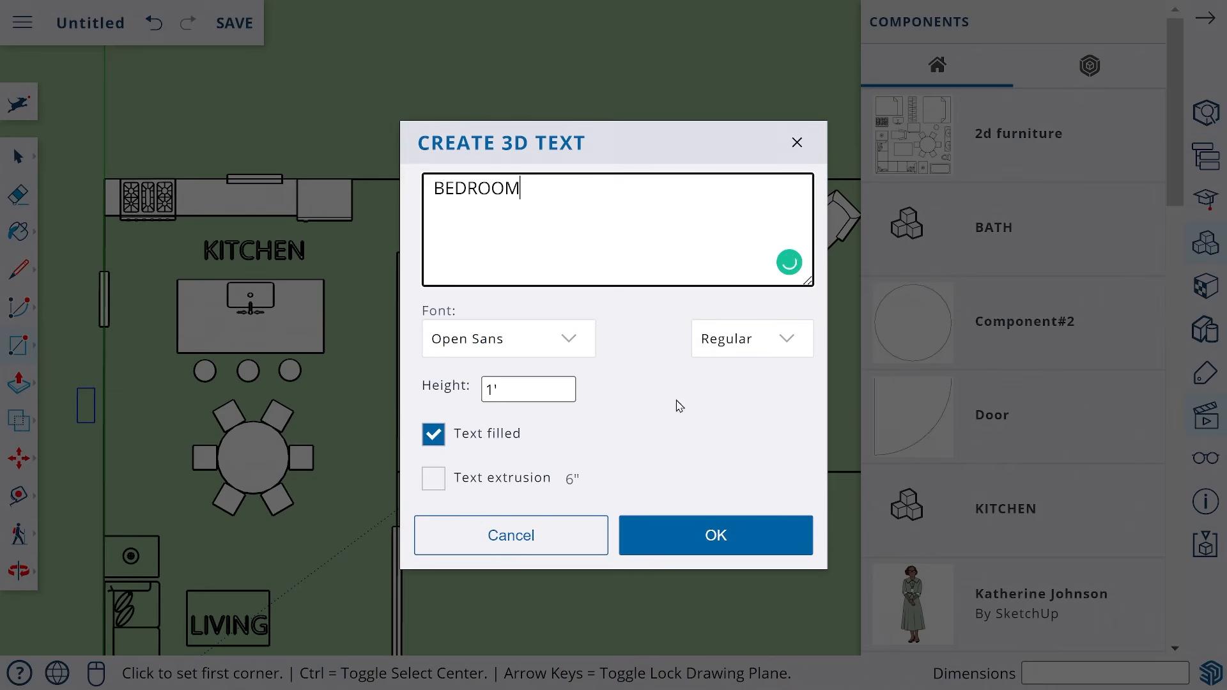
pyautogui.click(702, 539)
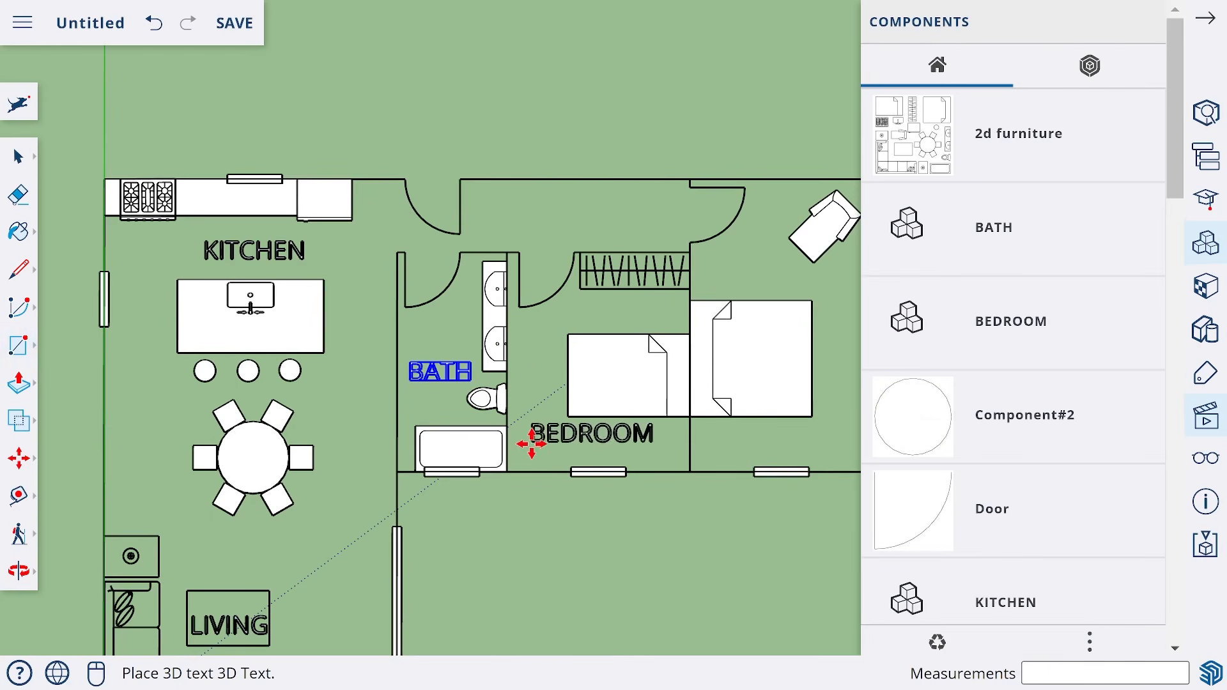
pyautogui.click(534, 449)
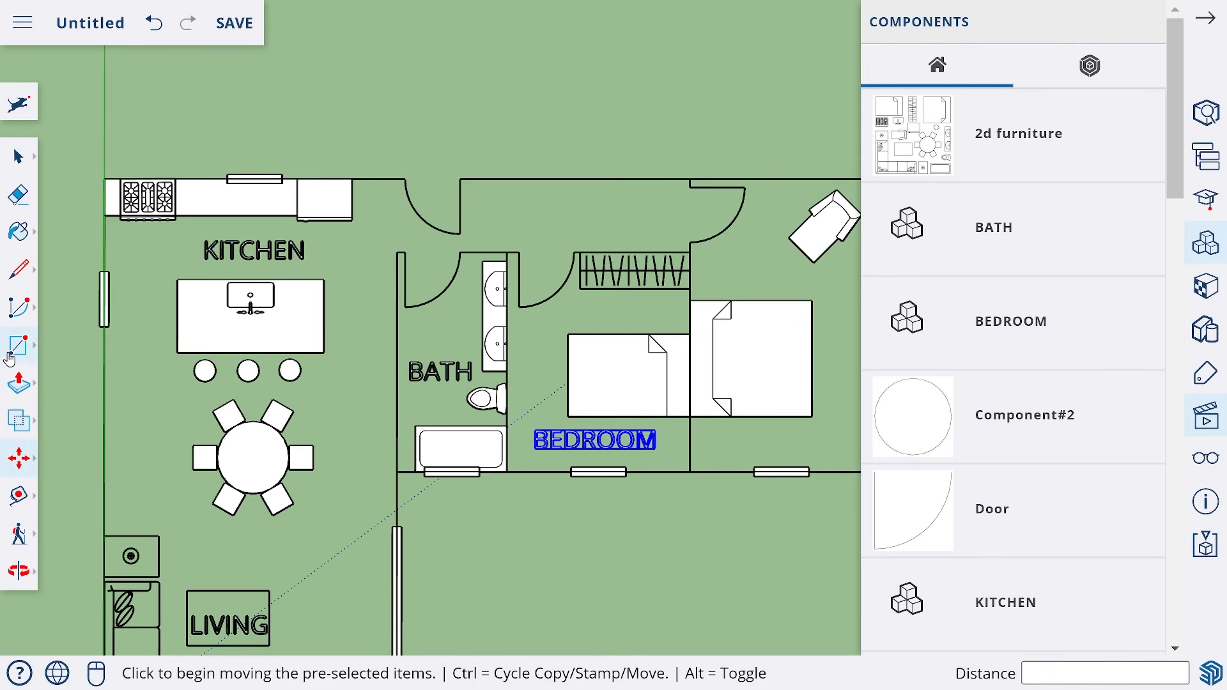
# Step: Add a second unextruded 3D text reading "BEDROOM" and place it below the bed in the far-right bedroom
pyautogui.press('q')
pyautogui.press('m')
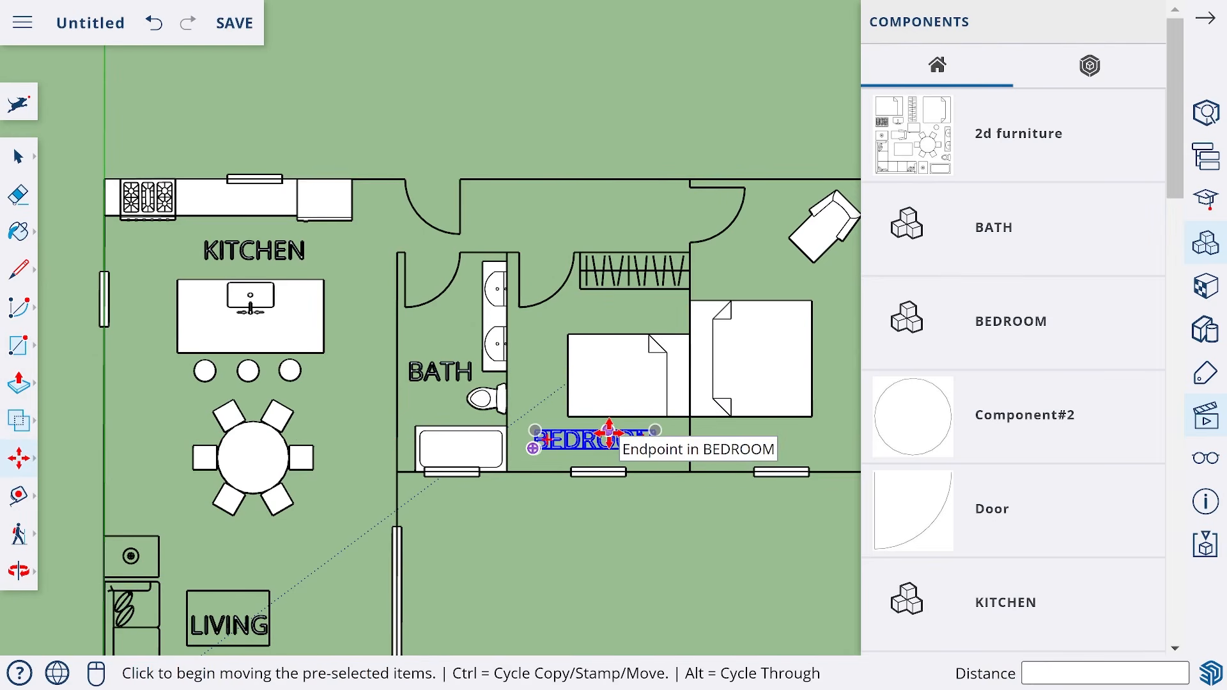
pyautogui.click(18, 345)
pyautogui.click(73, 448)
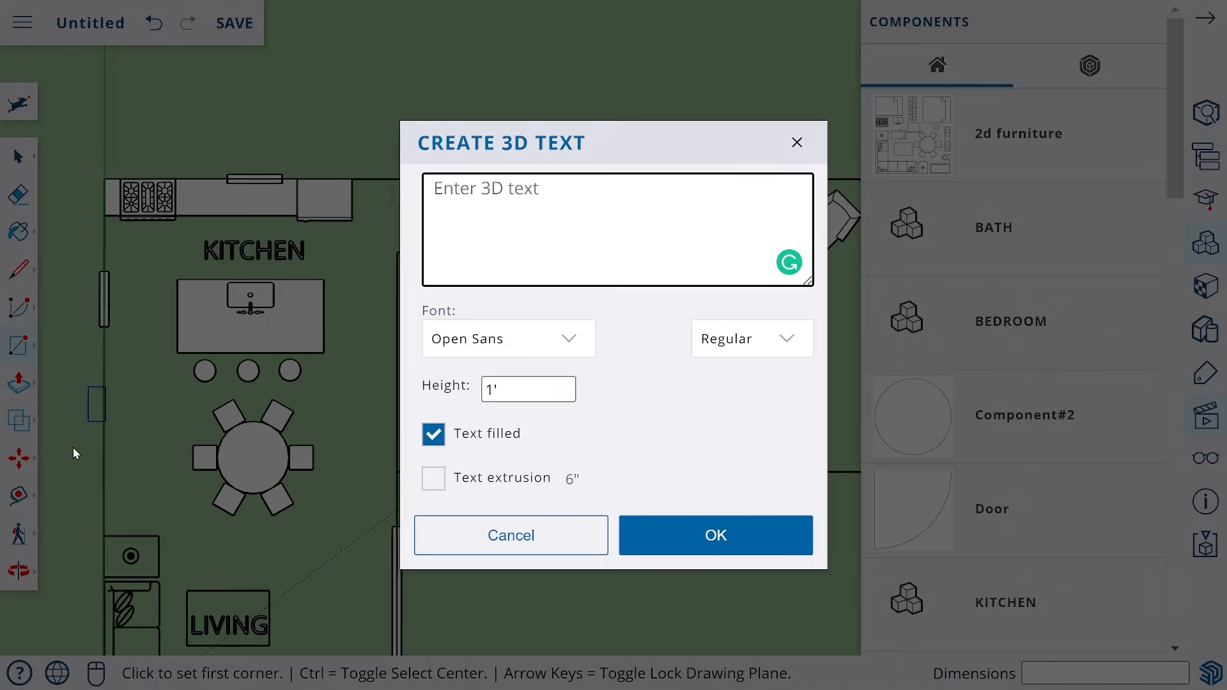
pyautogui.write('BEDROOM')
pyautogui.click(711, 534)
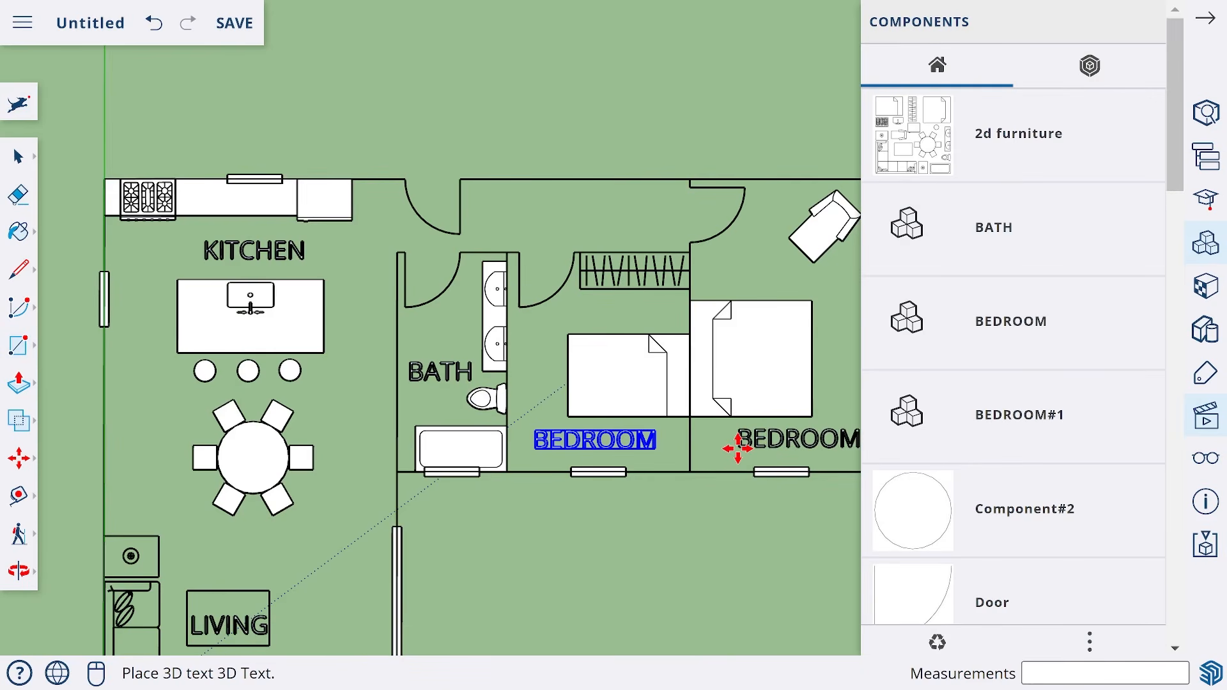
pyautogui.click(738, 450)
# Step: Paint the "BEDROOM" label in the far-right bedroom with the black material
pyautogui.keyDown('shift'); pyautogui.moveTo(618, 529); pyautogui.dragTo(588, 430, button='middle'); pyautogui.keyUp('shift')
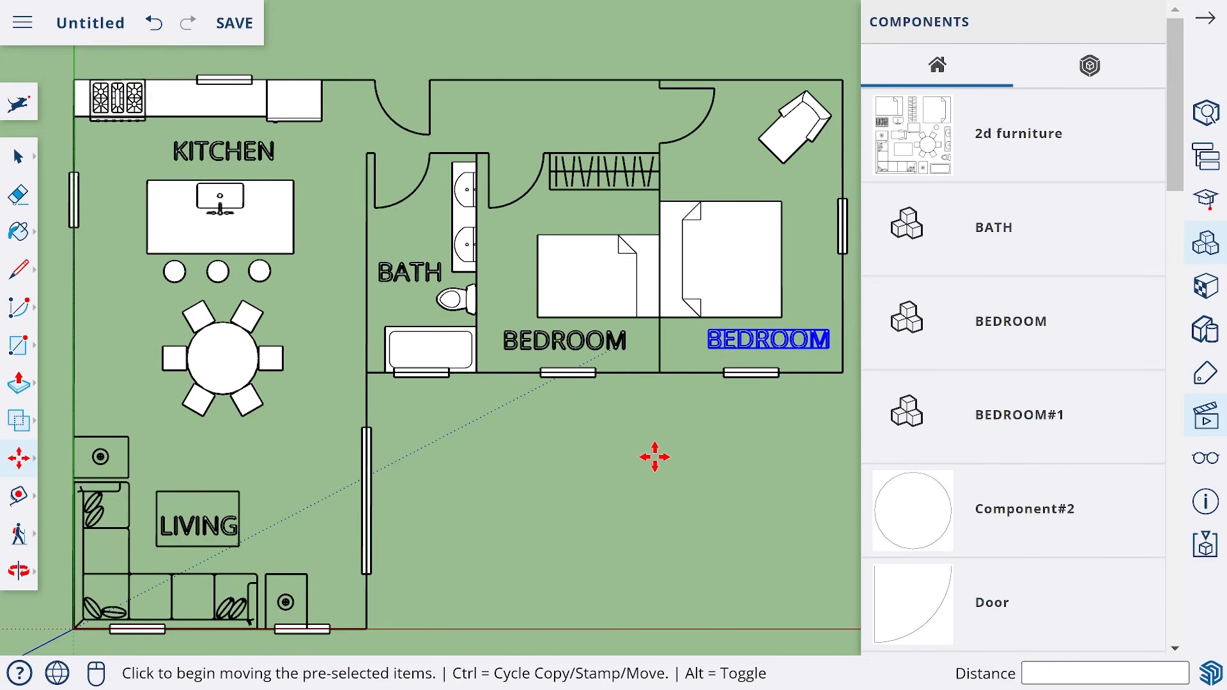
pyautogui.click(19, 232)
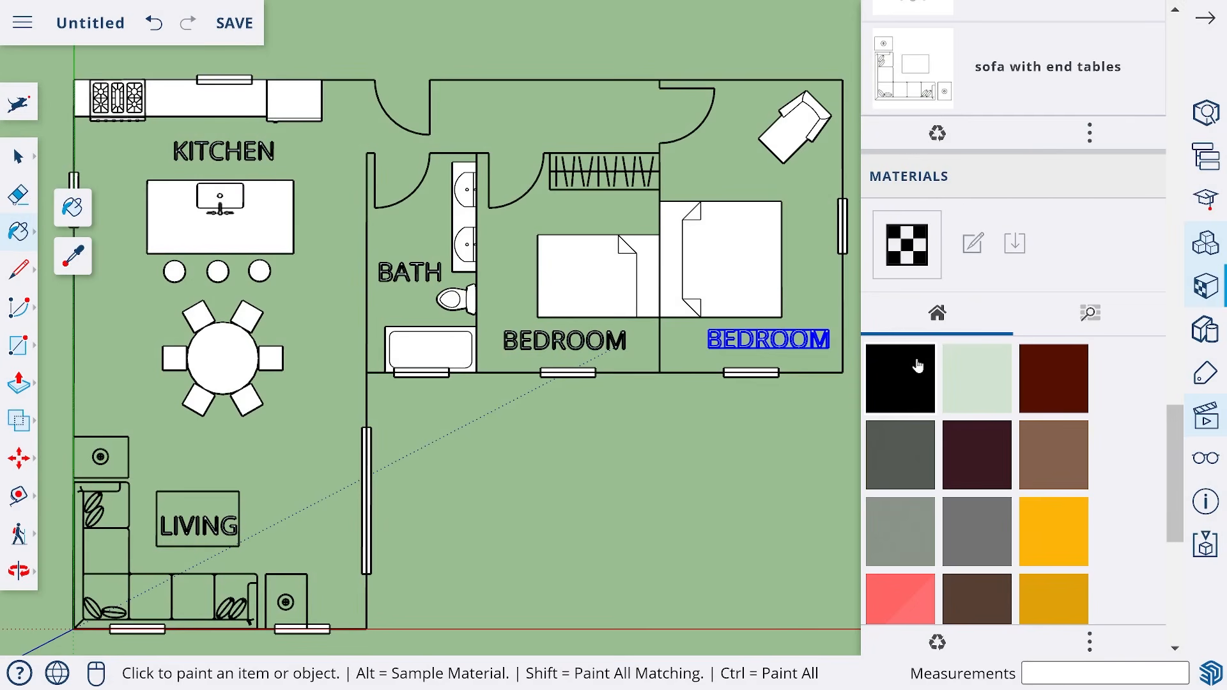
pyautogui.click(913, 374)
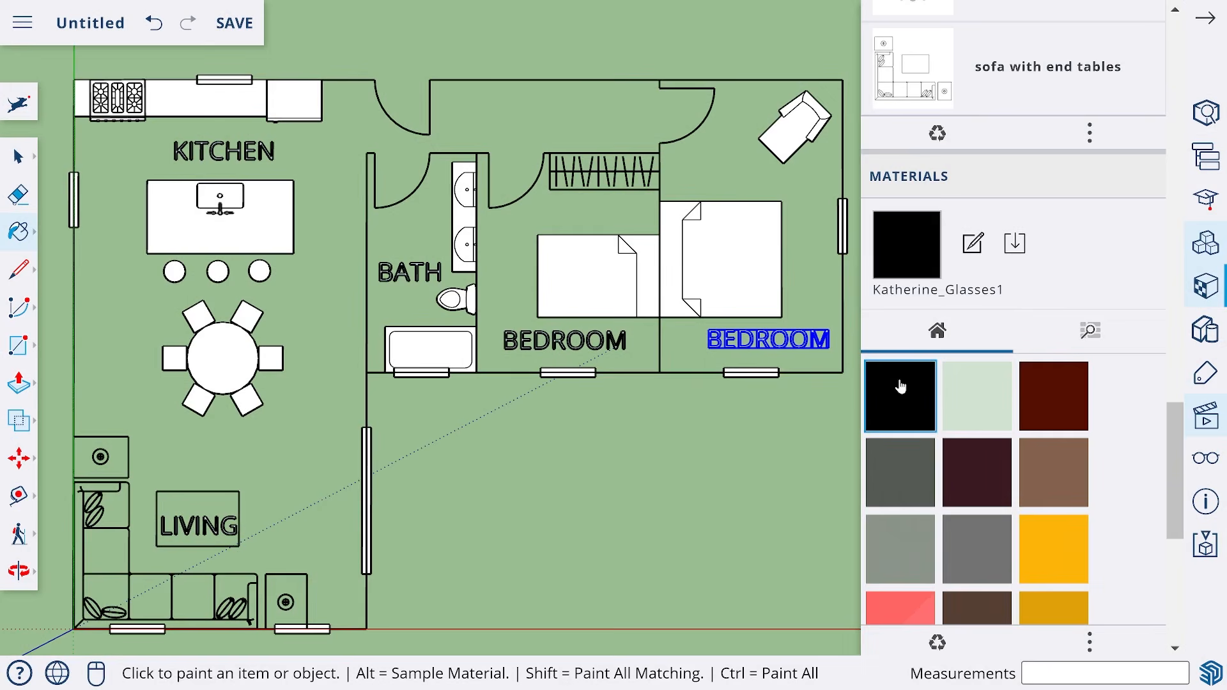
pyautogui.click(776, 328)
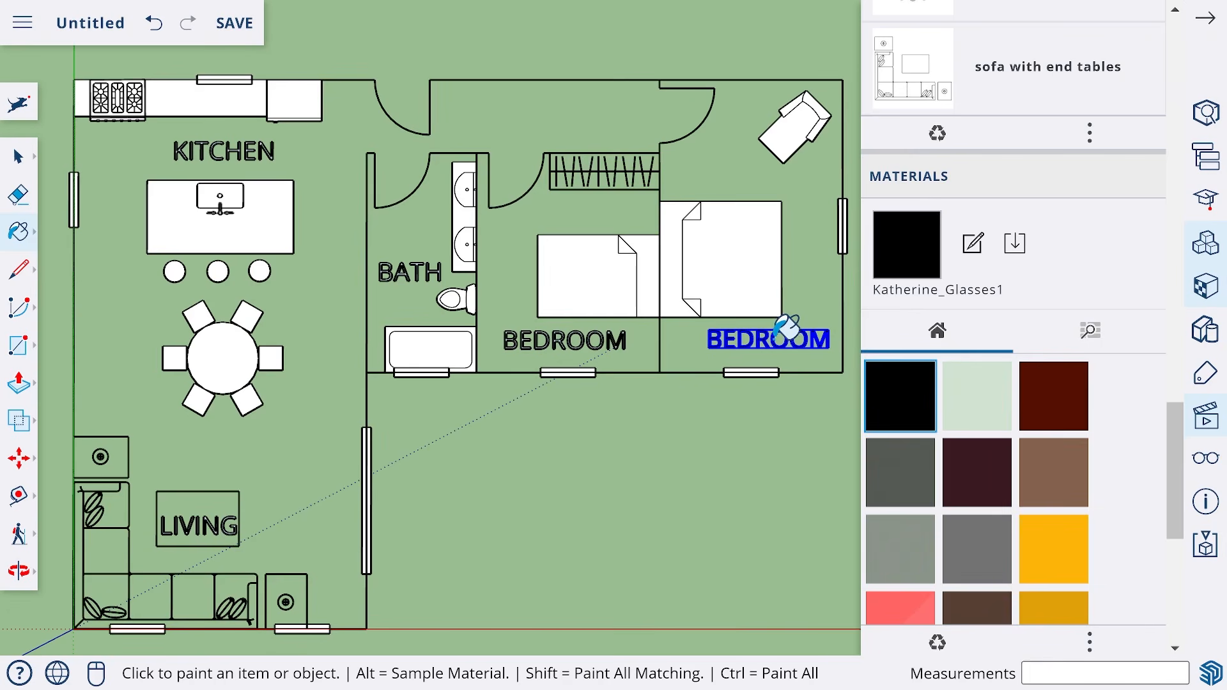
# Step: Paint the middle bedroom's "BEDROOM" label and the "BATH" and "KITCHEN" labels with the black material
pyautogui.click(563, 325)
pyautogui.click(437, 266)
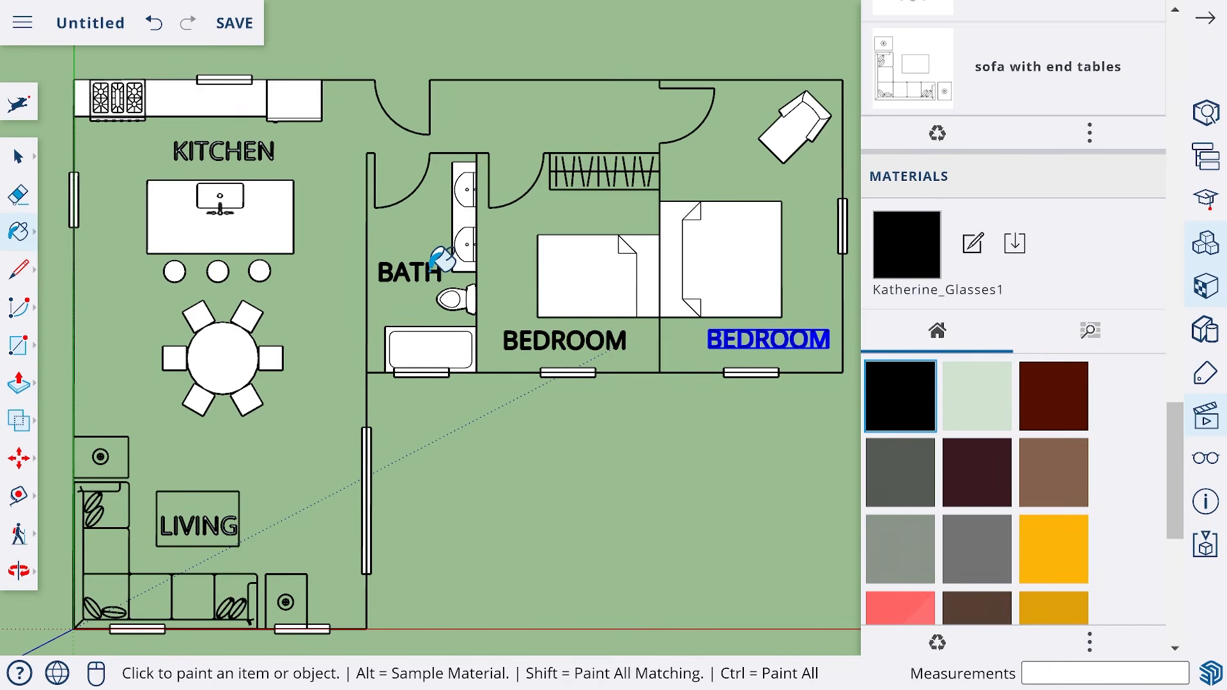
pyautogui.click(263, 154)
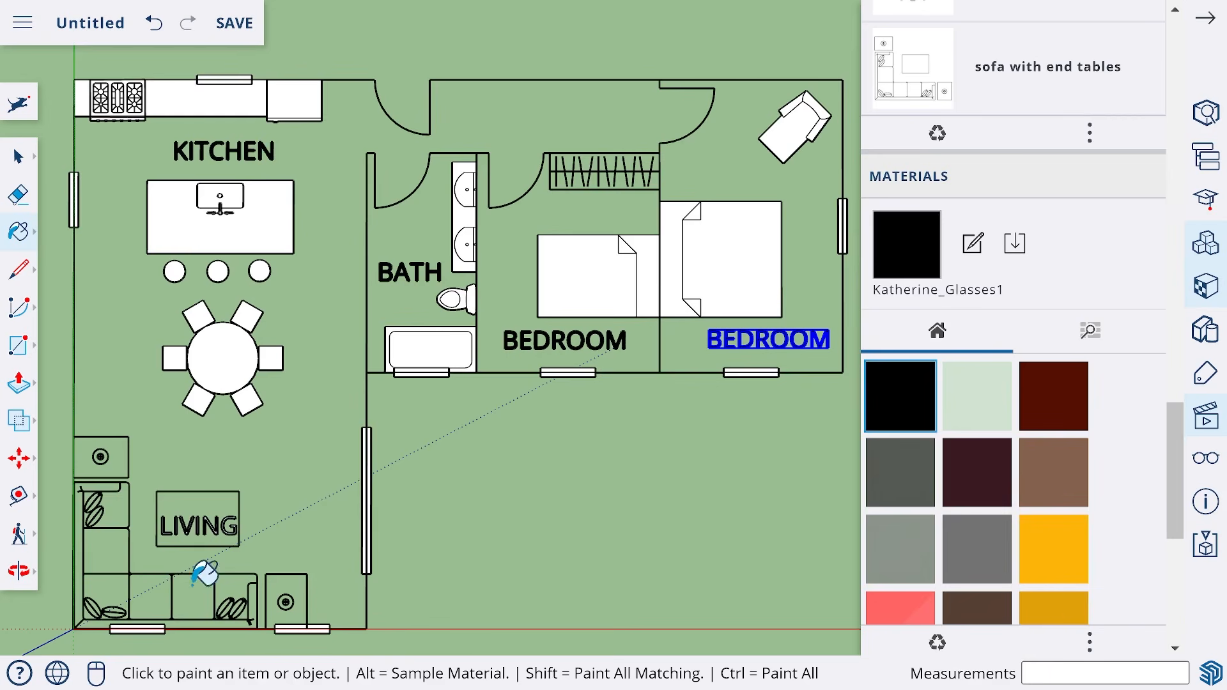
# Step: Paint the "LIVING" label on the coffee table with the black material, and clear the selection
pyautogui.scroll(5, 170, 548)
pyautogui.scroll(3, 181, 527)
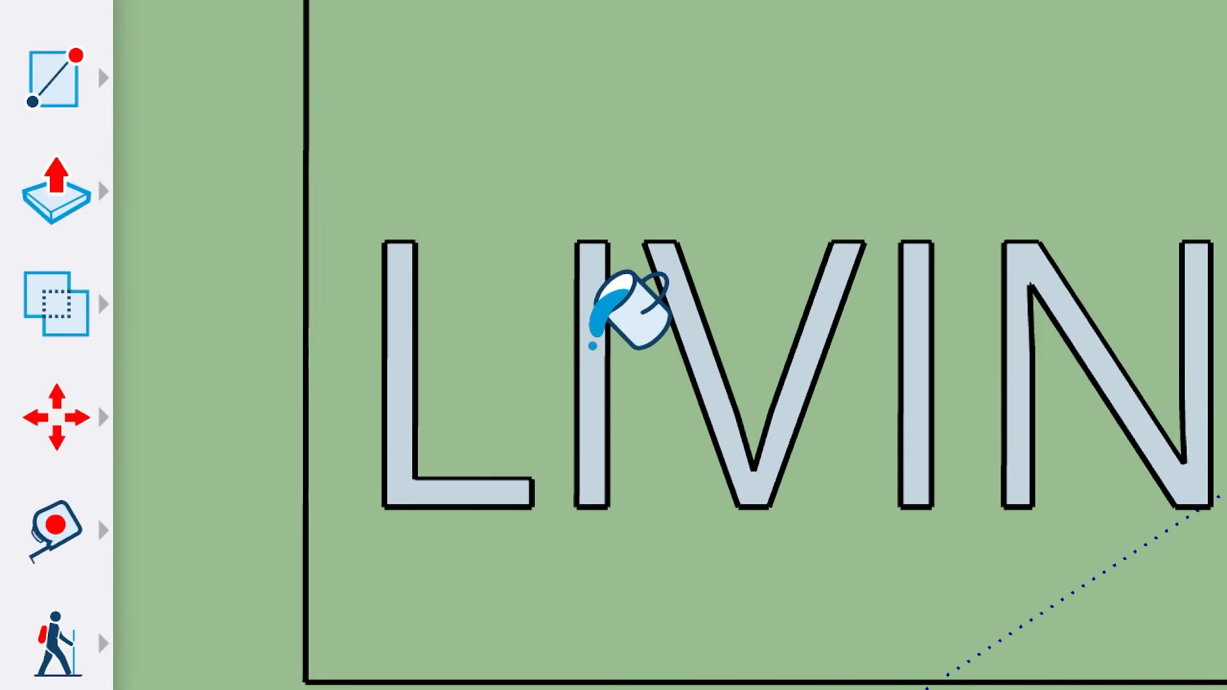
pyautogui.click(197, 434)
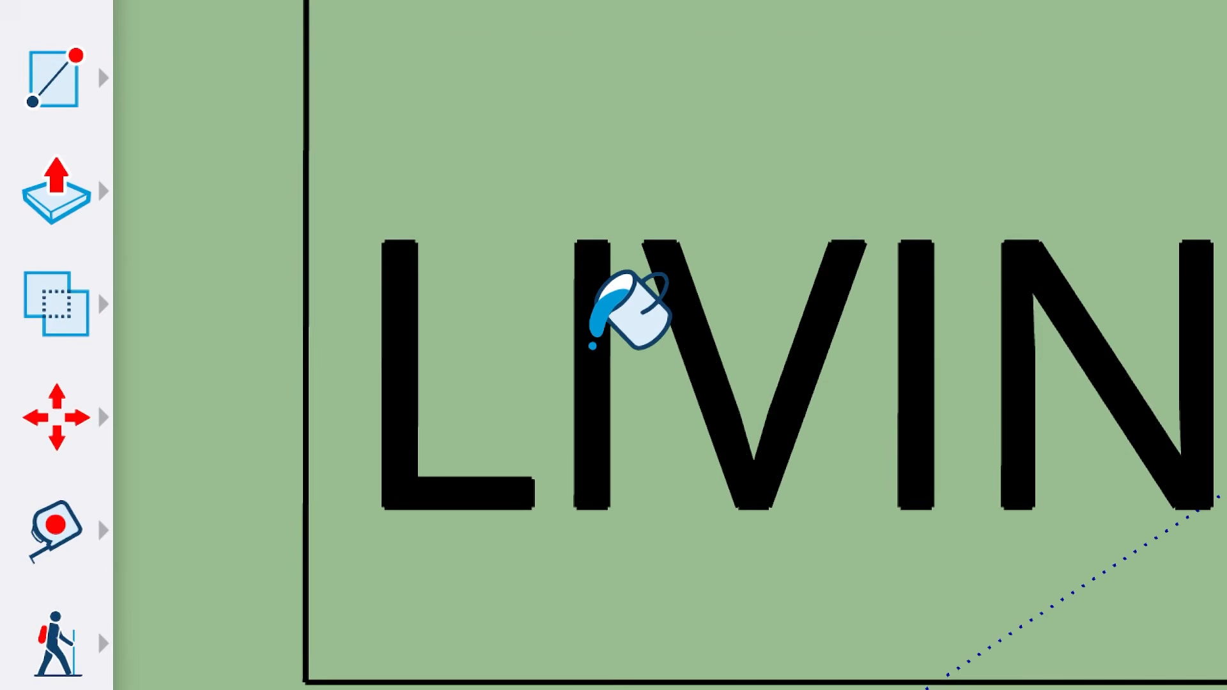
pyautogui.hotkey('ctrl', 'z')
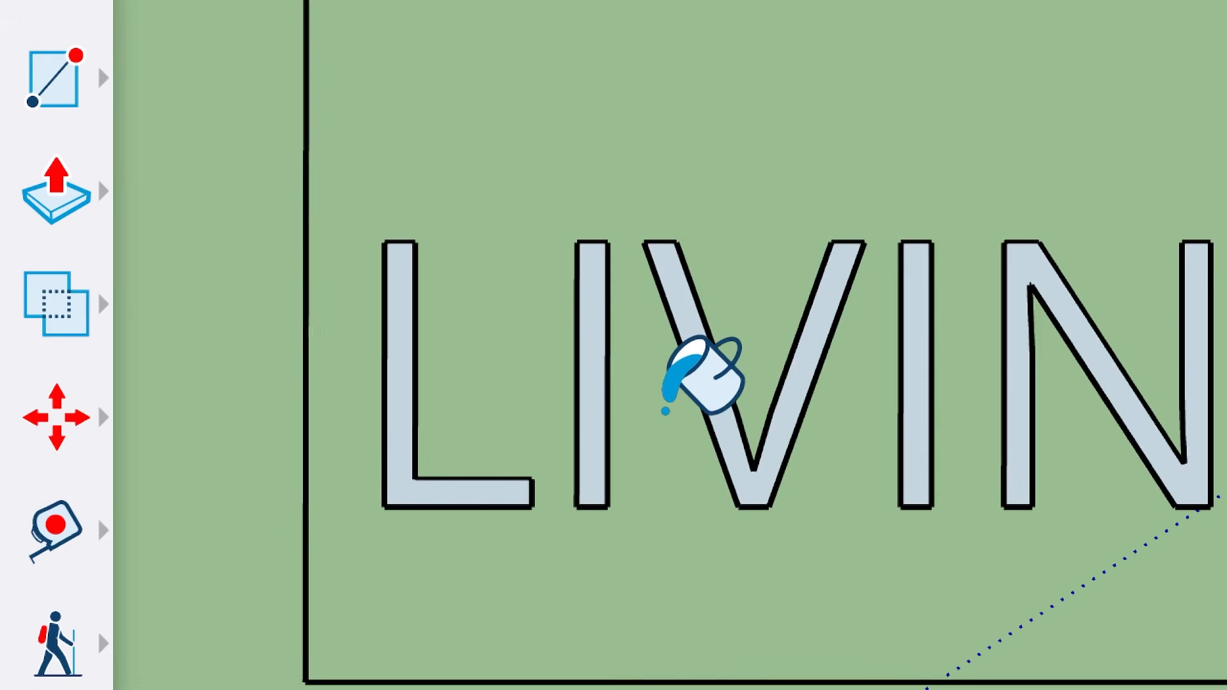
pyautogui.click(591, 383)
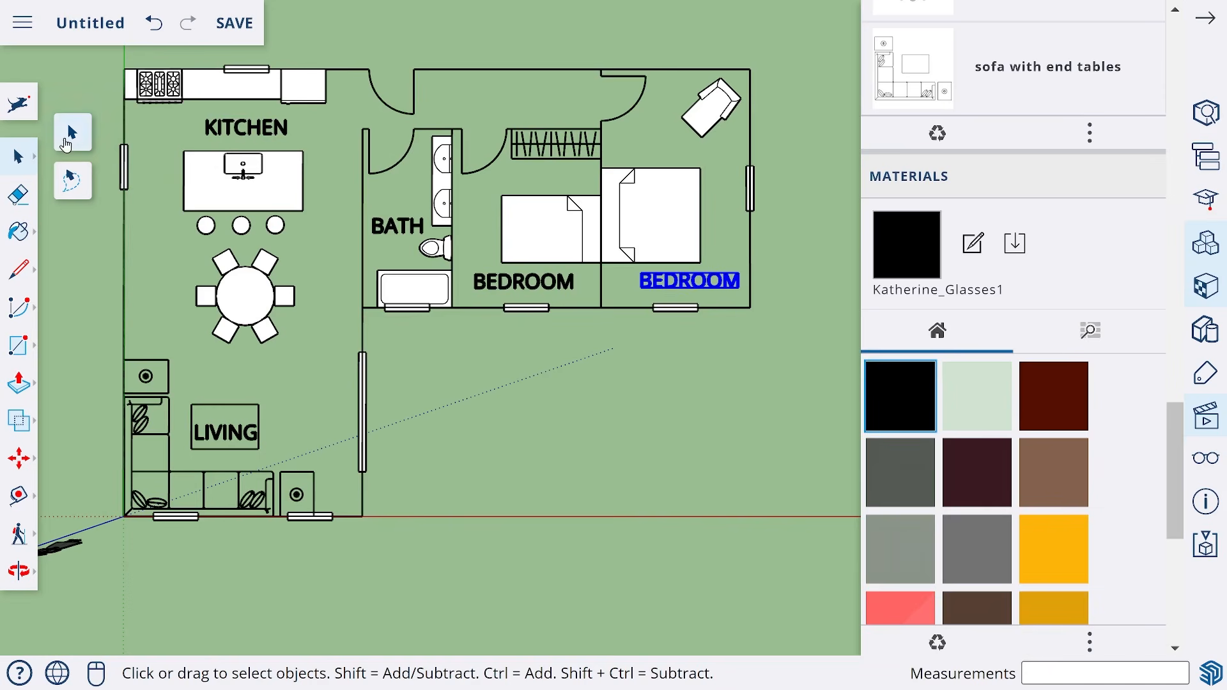
pyautogui.click(64, 138)
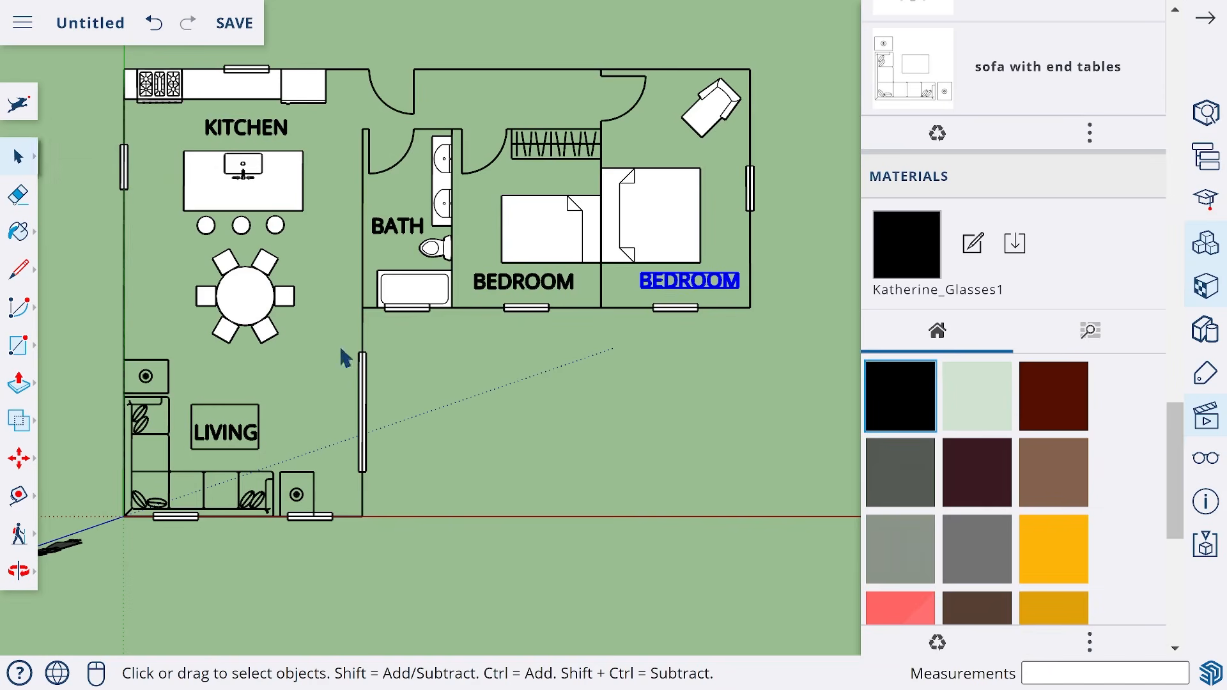
pyautogui.click(409, 397)
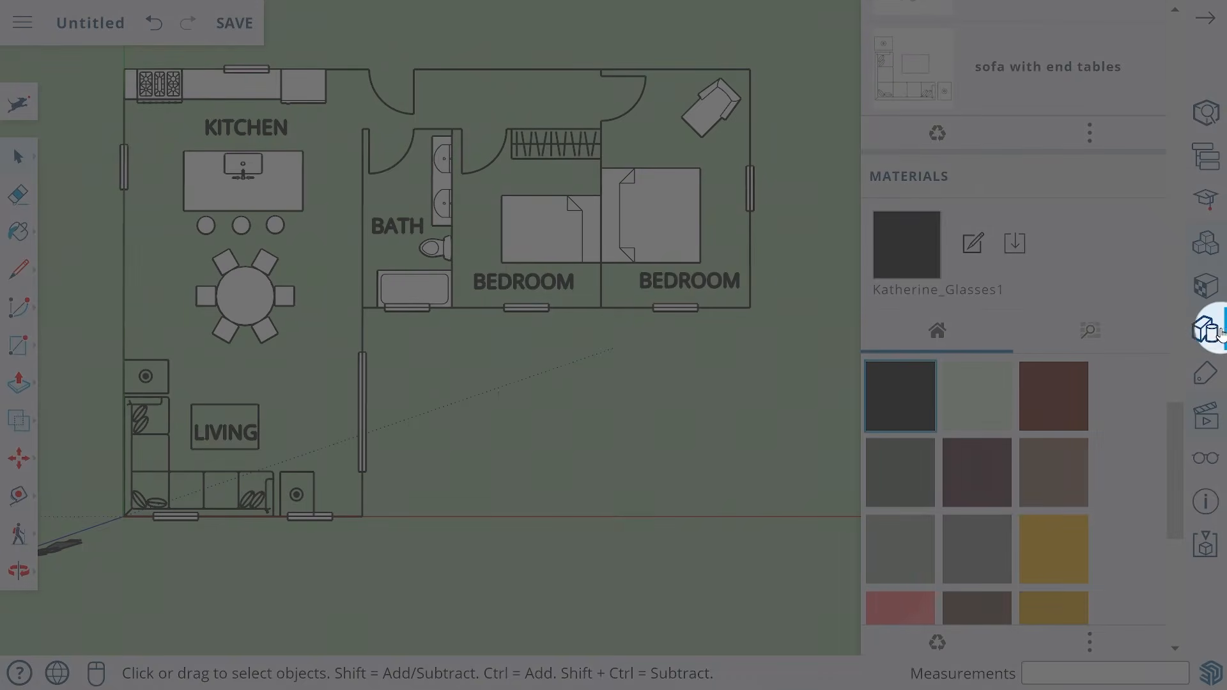
# Step: Apply the "Shaded with textures" style from the Default Styles collection to the model
pyautogui.click(1206, 333)
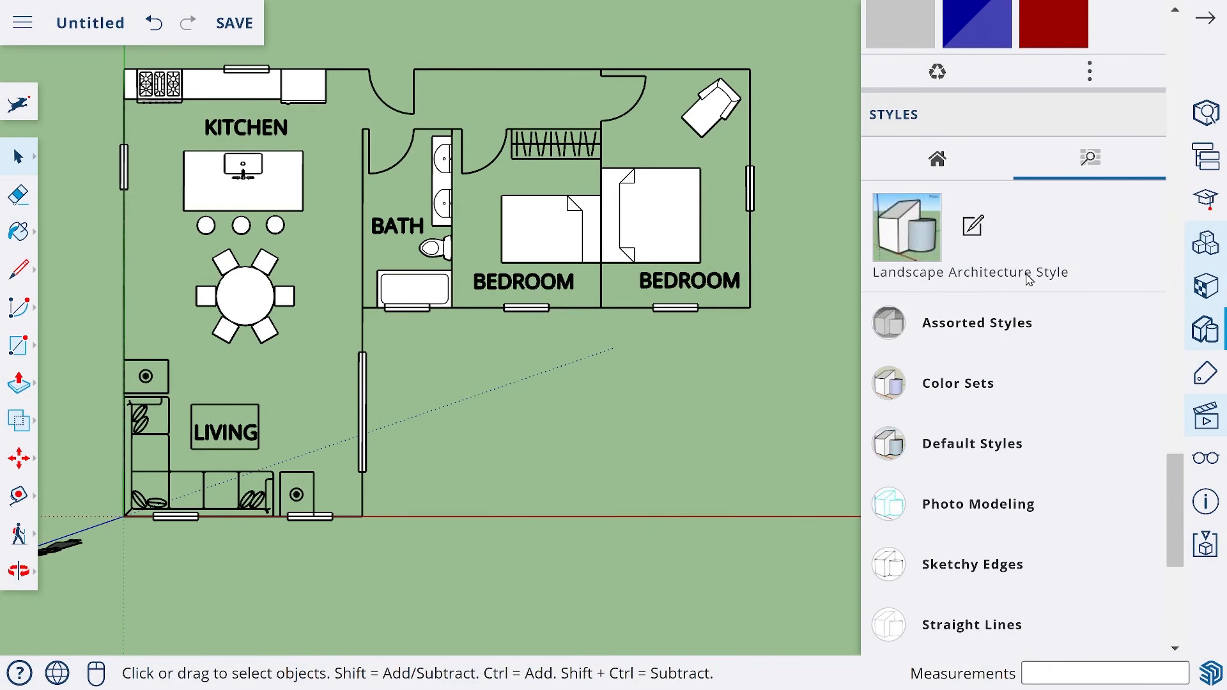
pyautogui.click(960, 450)
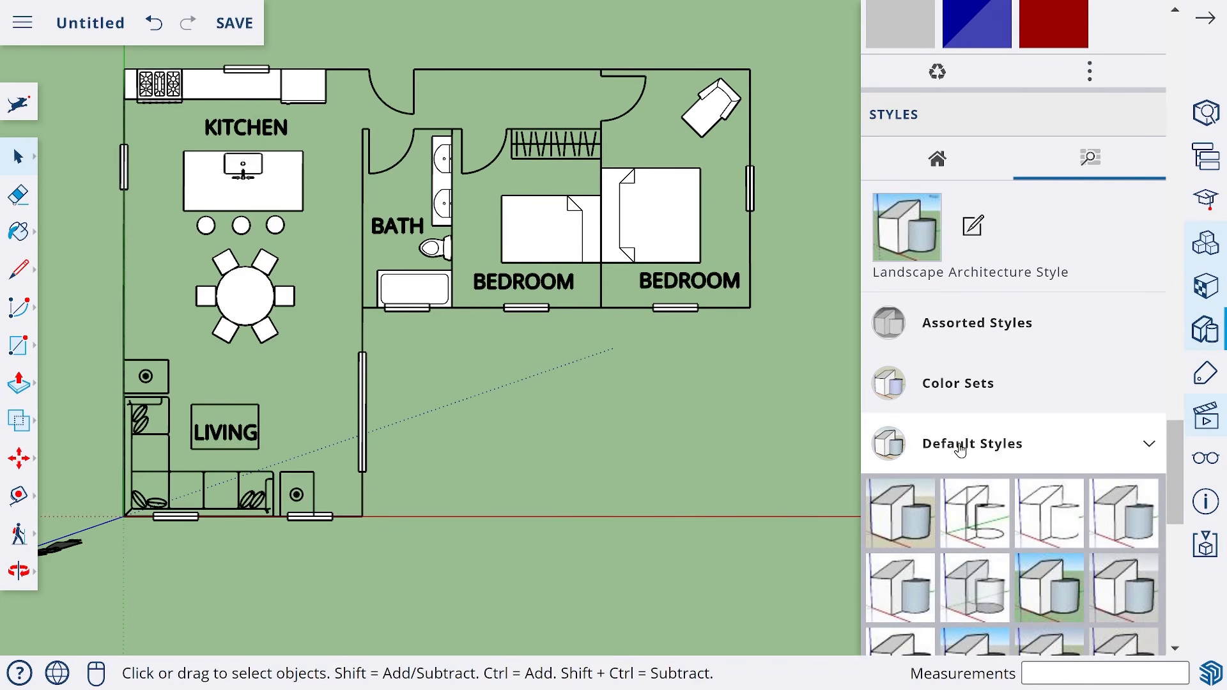
pyautogui.click(901, 586)
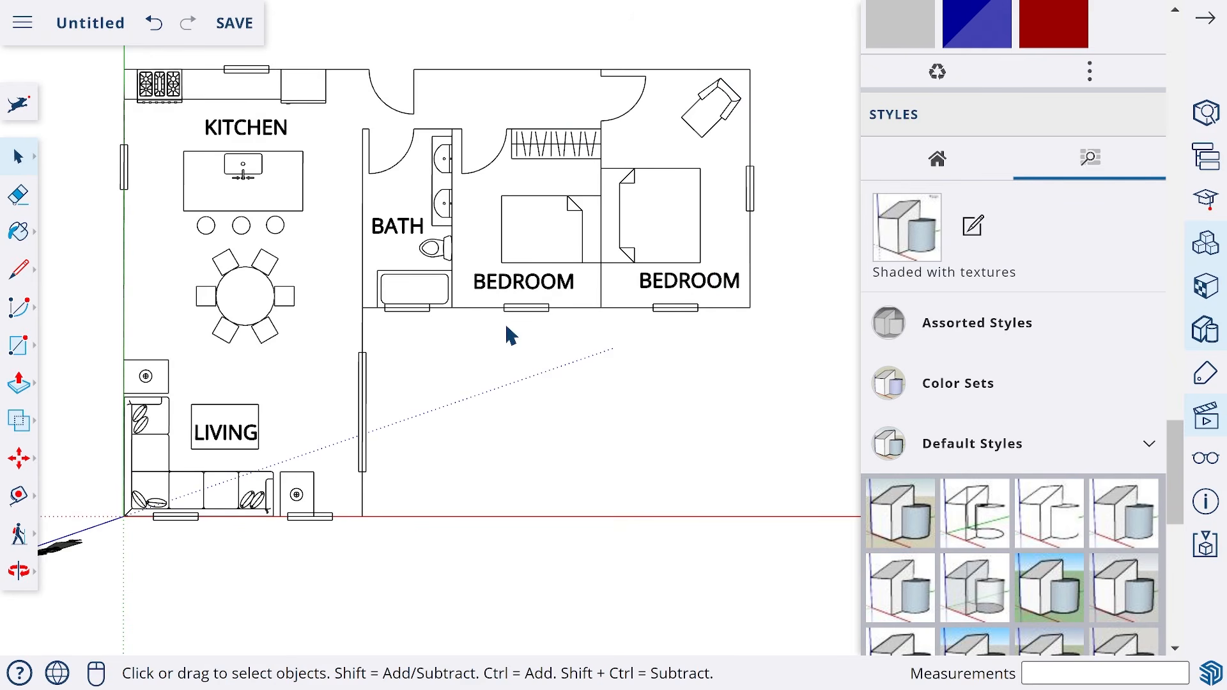
# Step: Delete the scale figure of the woman standing at the plan's corner by the origin
pyautogui.moveTo(435, 542); pyautogui.dragTo(489, 343, button='middle')
pyautogui.click(175, 468)
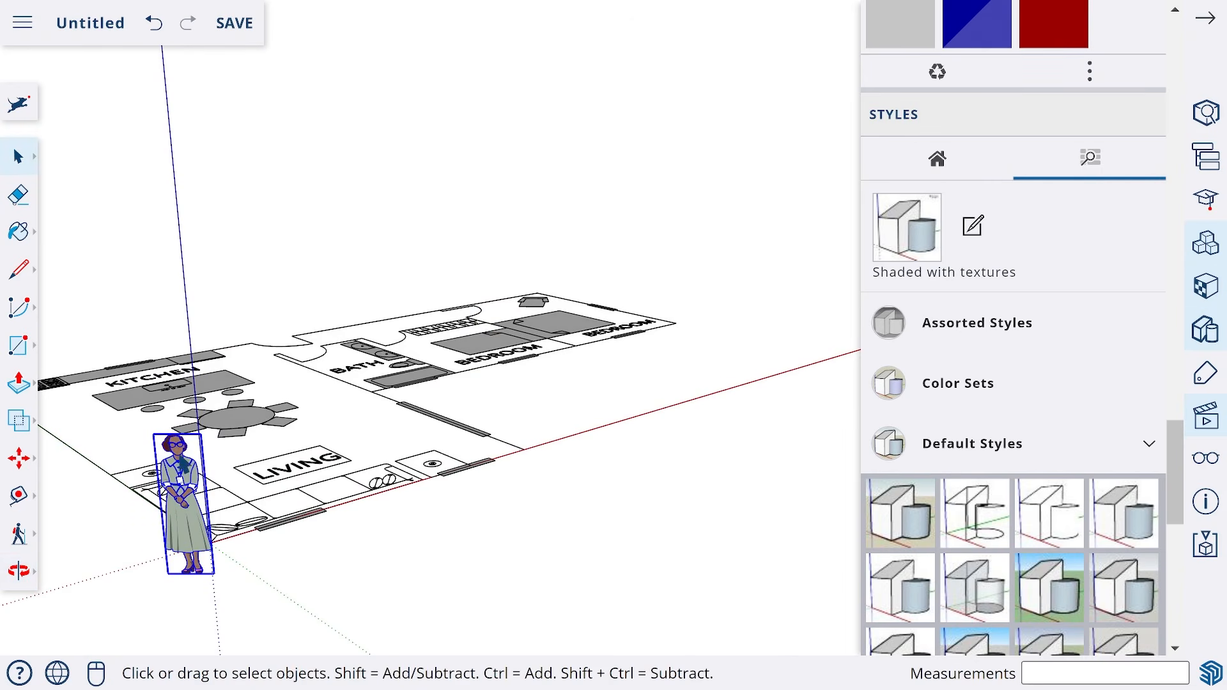
pyautogui.press('Delete')
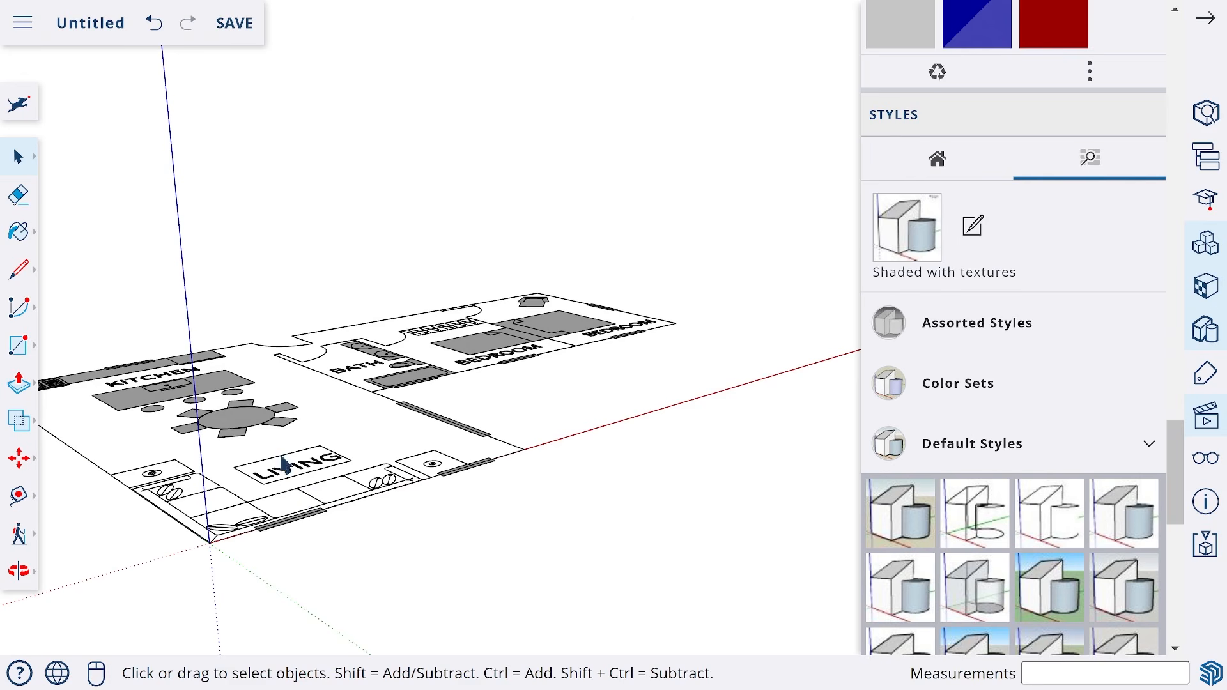
# Step: Search the commands for "AXES" and turn off the visibility of the model axes
pyautogui.click(19, 106)
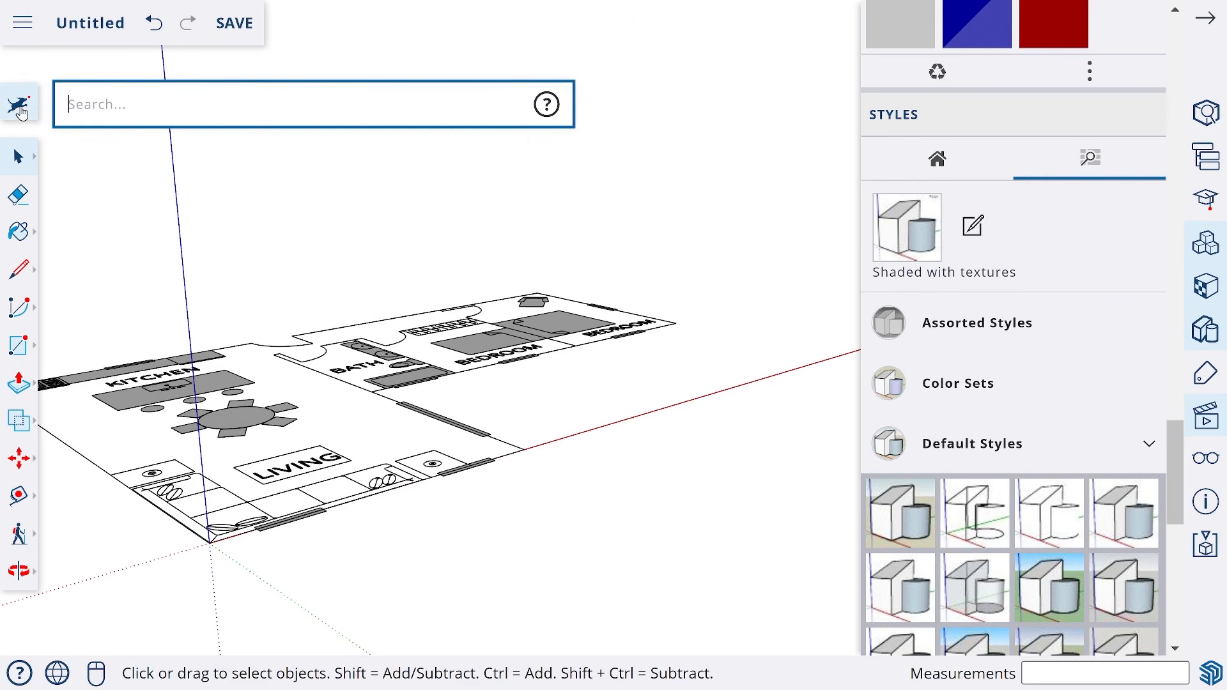
pyautogui.write('AXES')
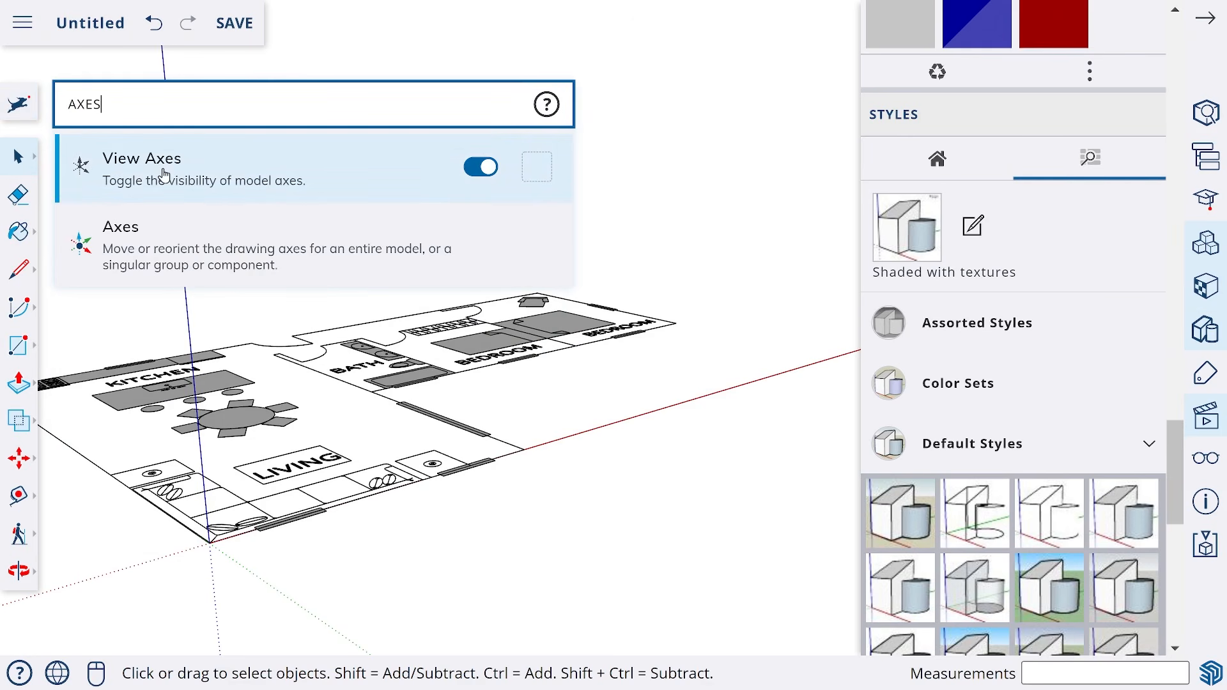
pyautogui.click(481, 168)
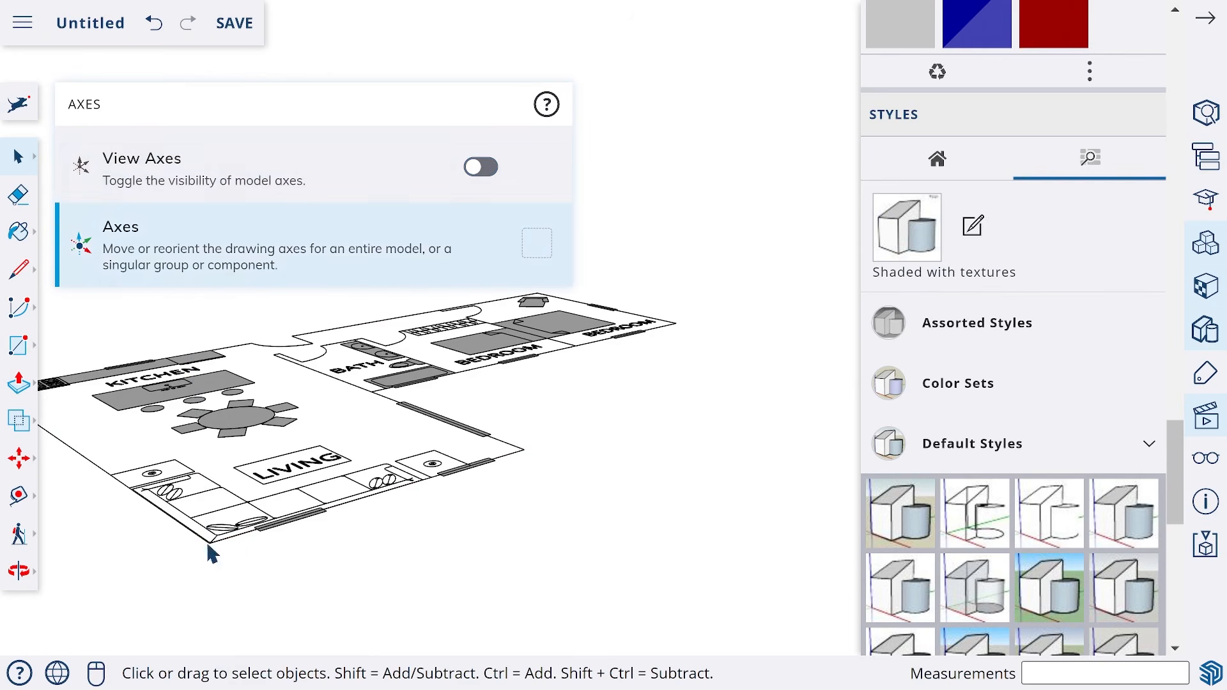
pyautogui.click(482, 168)
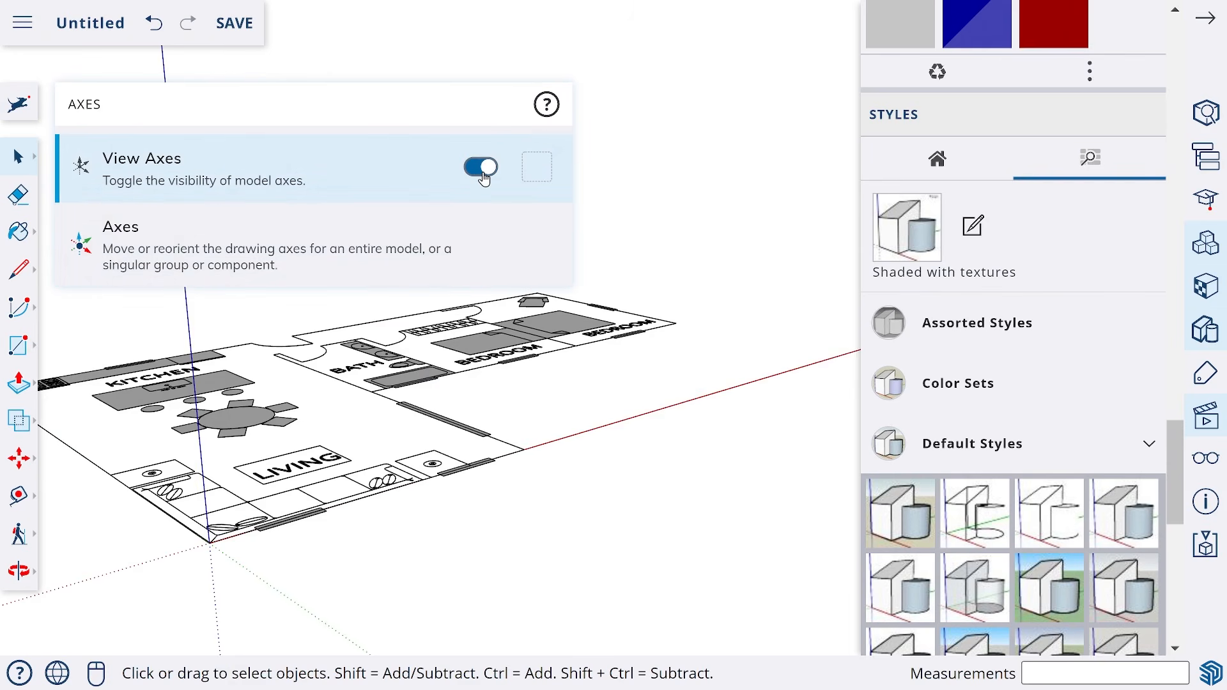
pyautogui.click(481, 168)
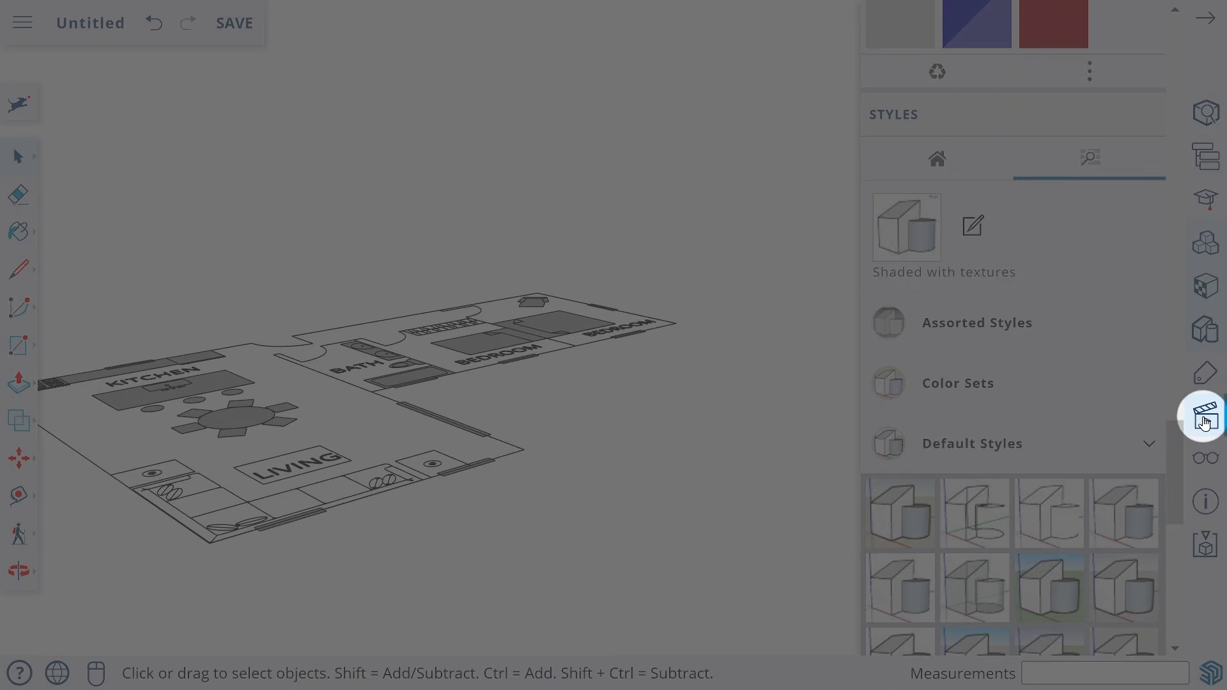
# Step: Switch the floor plan to the standard Top view and collapse the open side panels
pyautogui.click(1204, 418)
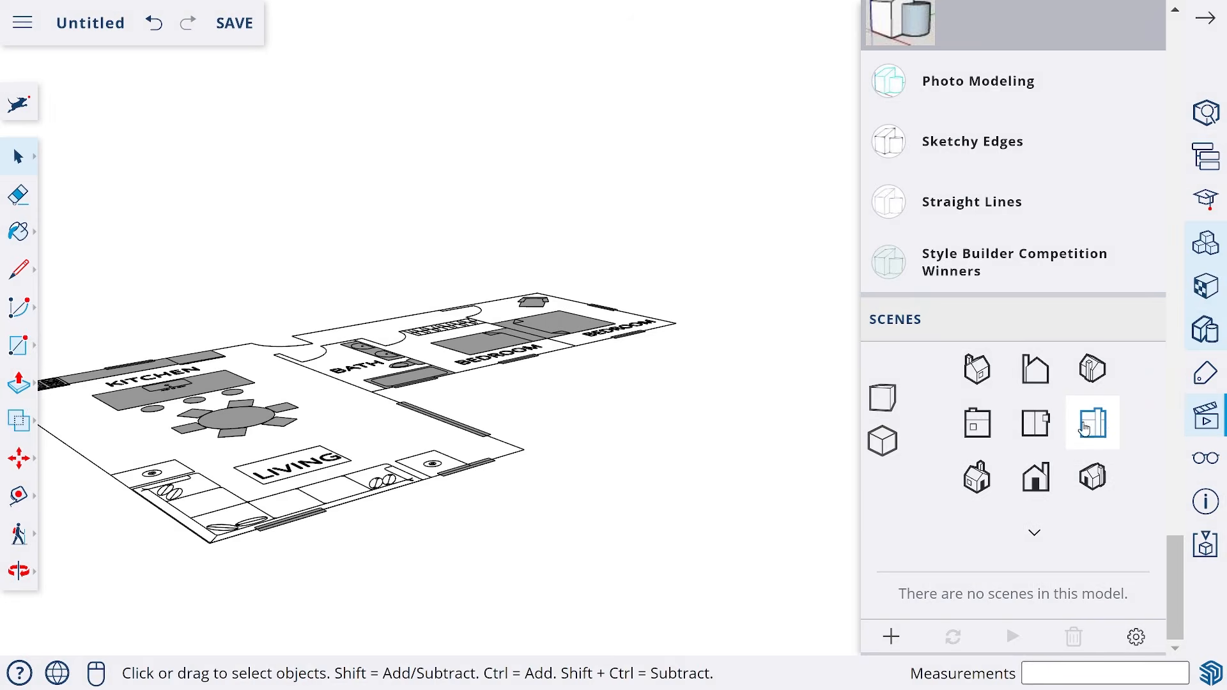
pyautogui.click(1036, 426)
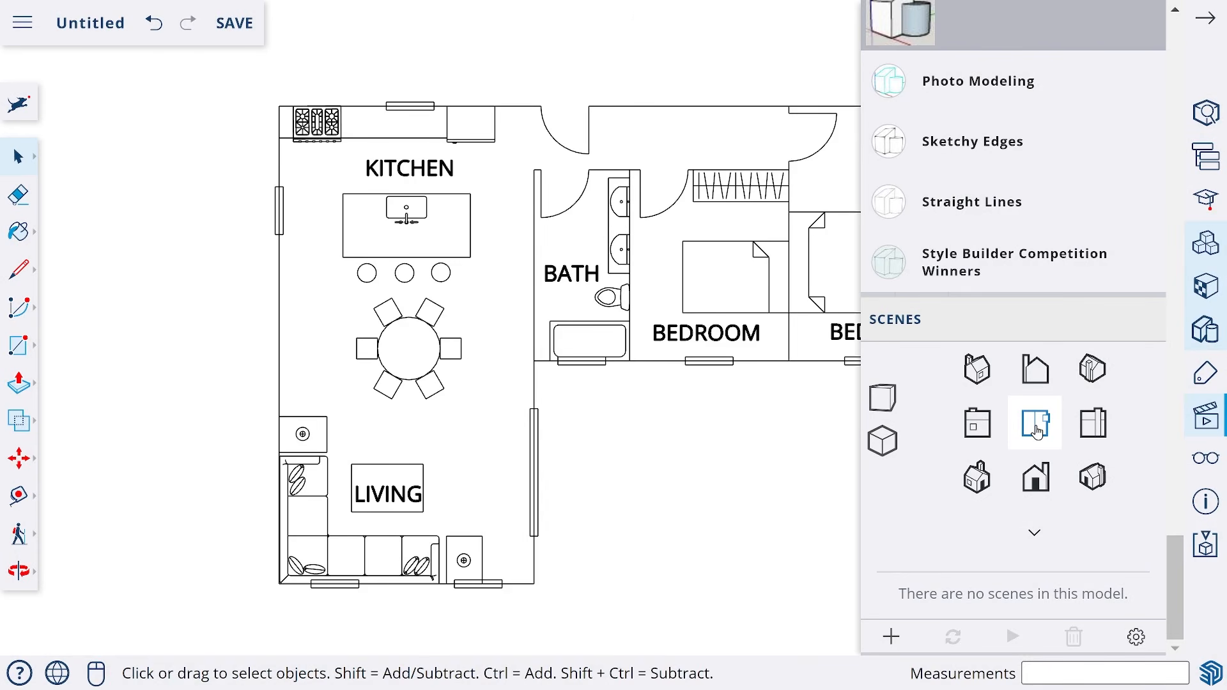
pyautogui.click(1205, 20)
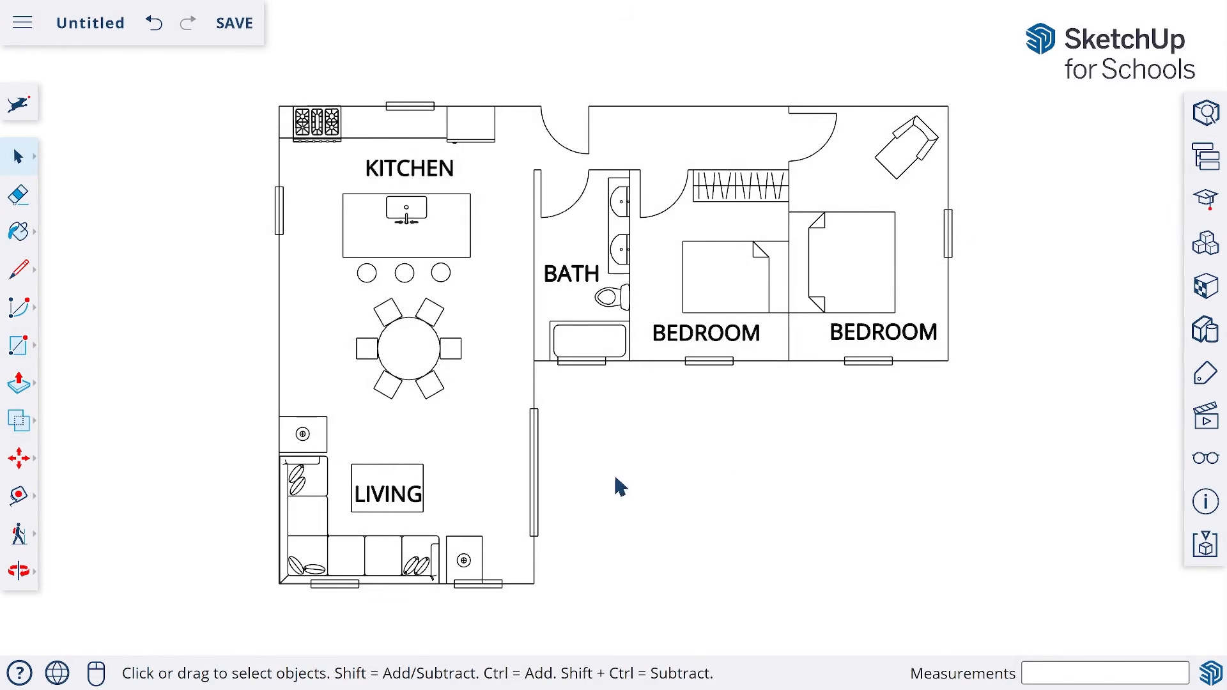
# Step: Save the model as "Lesson 1 Finished" in the SketchUp folder of My Drive
pyautogui.click(25, 30)
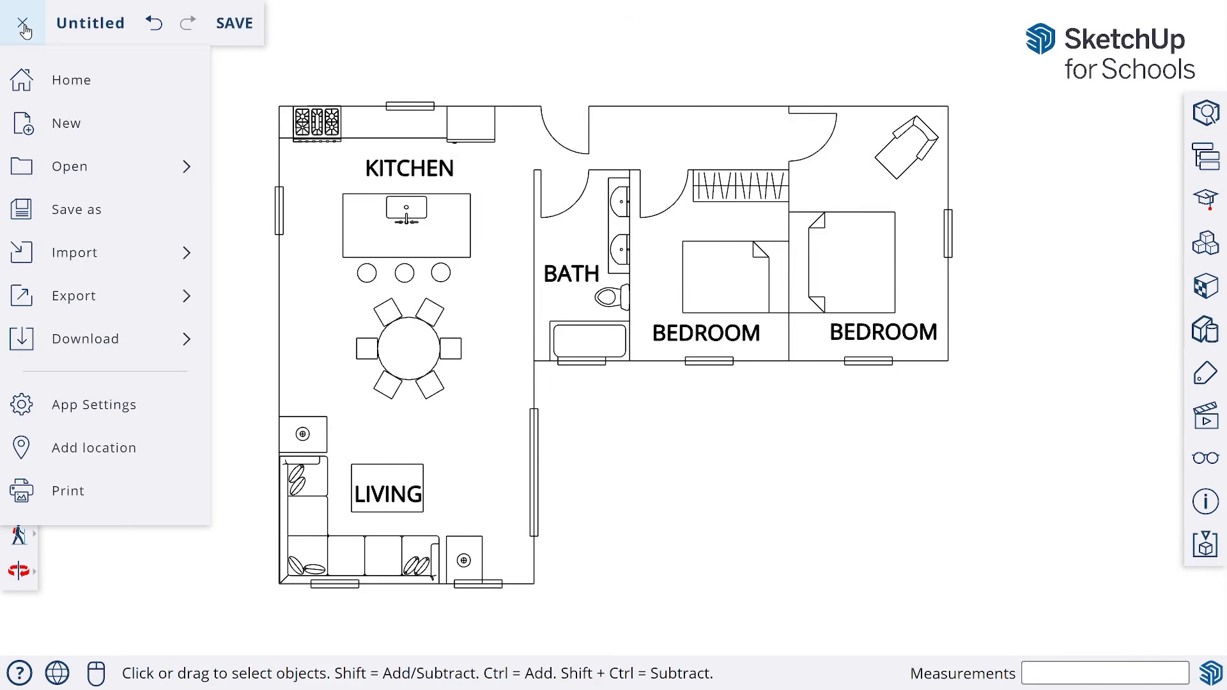
pyautogui.click(102, 222)
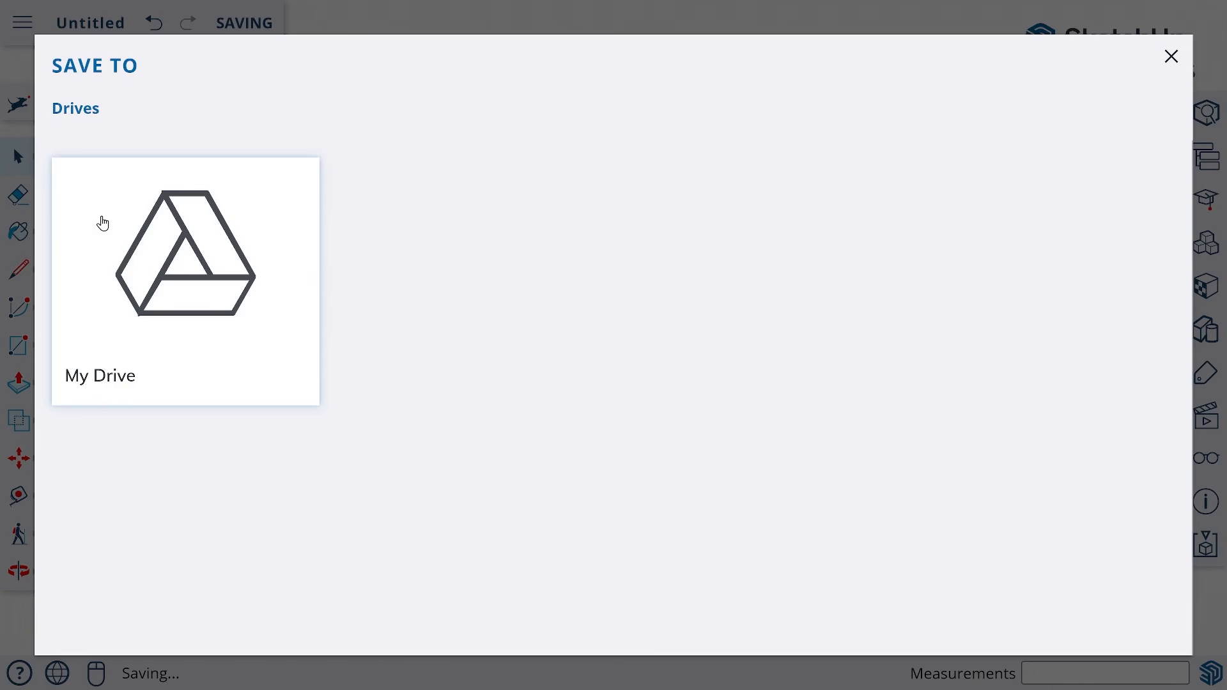
pyautogui.click(169, 302)
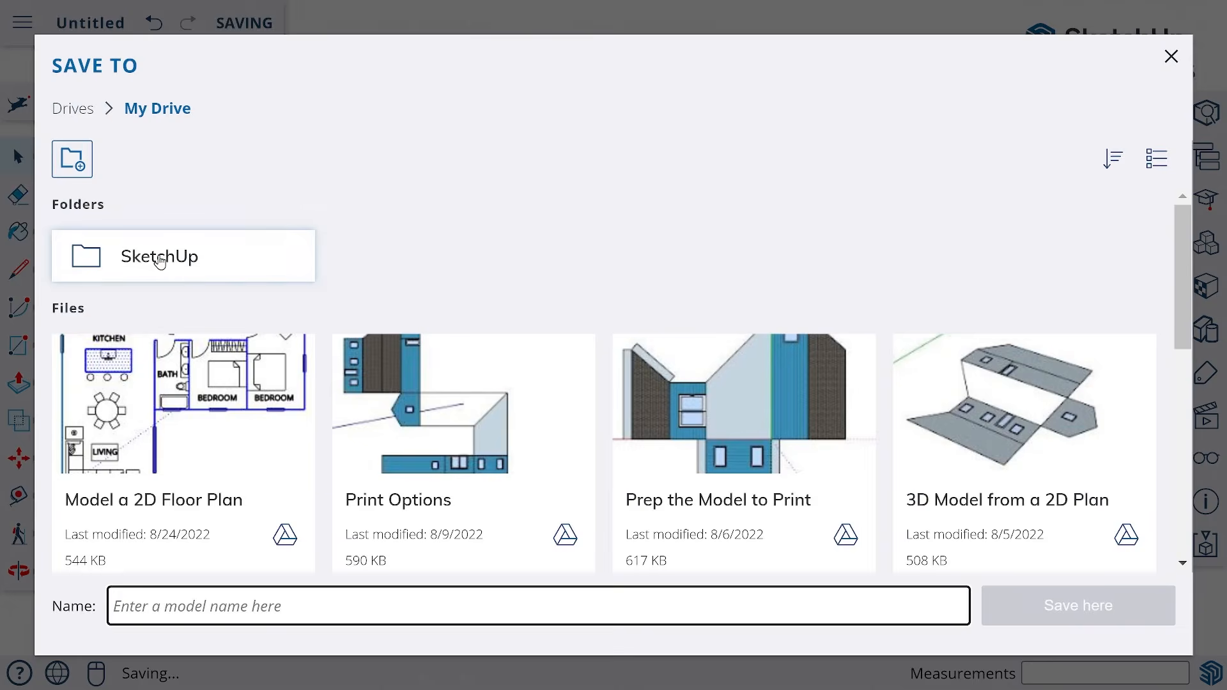
pyautogui.click(159, 259)
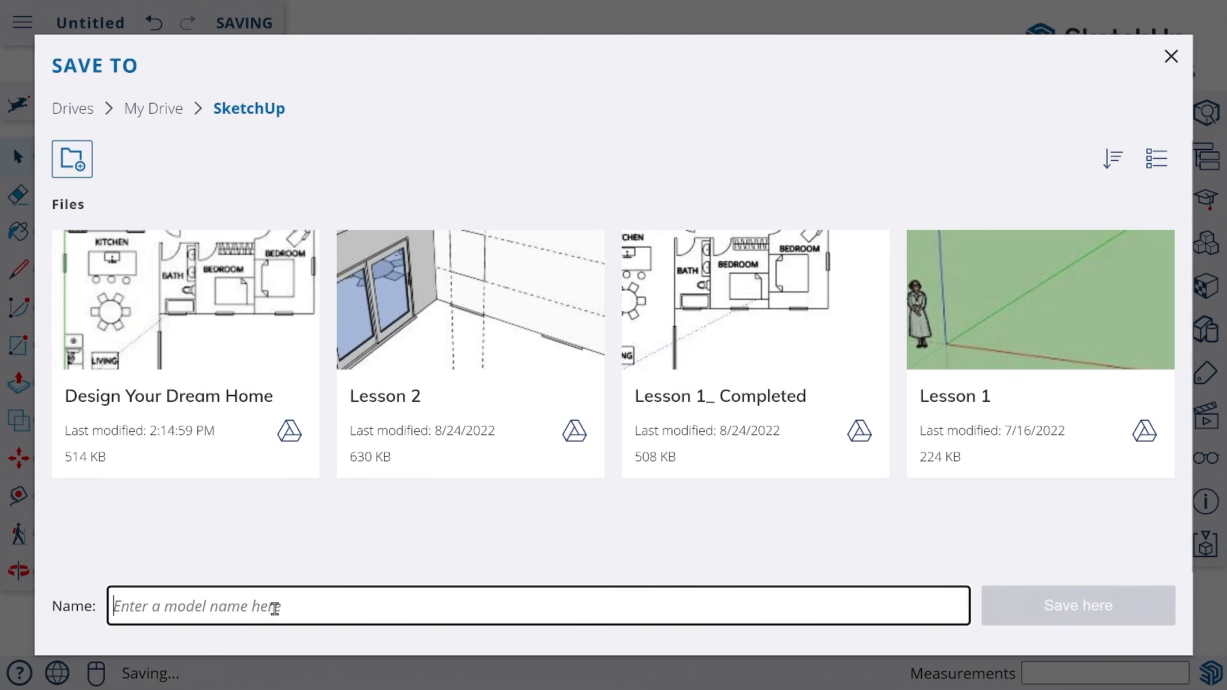
pyautogui.write('Lesson 1 Finished')
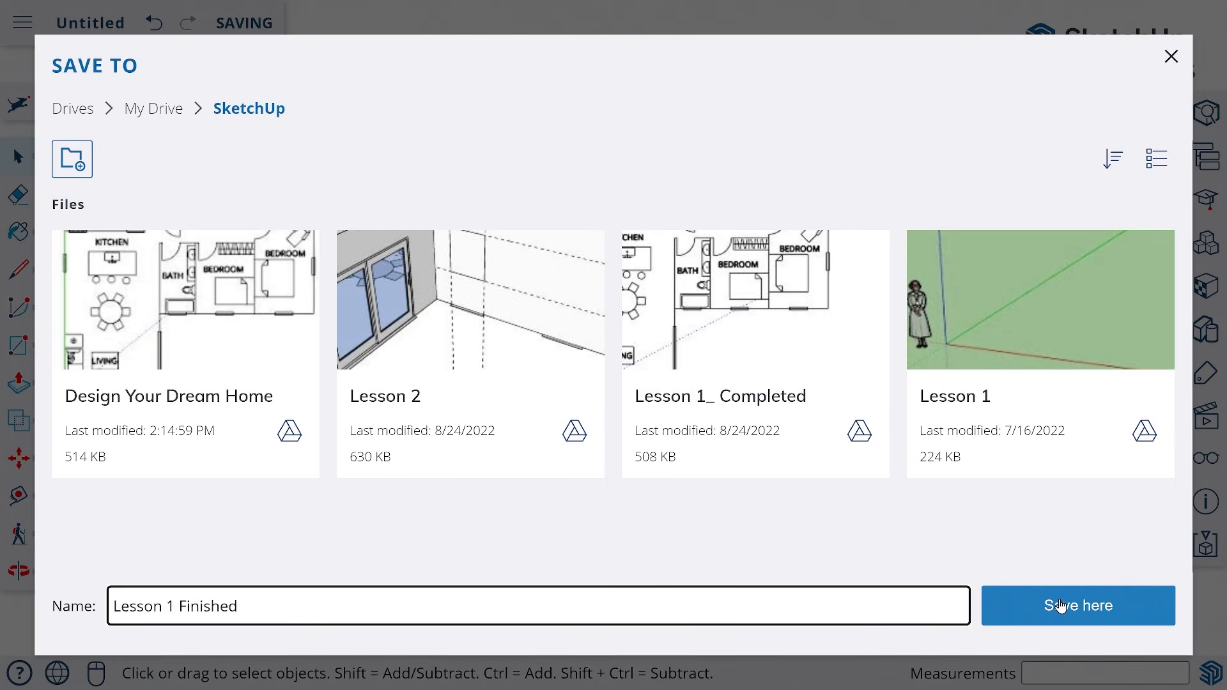
pyautogui.click(1018, 604)
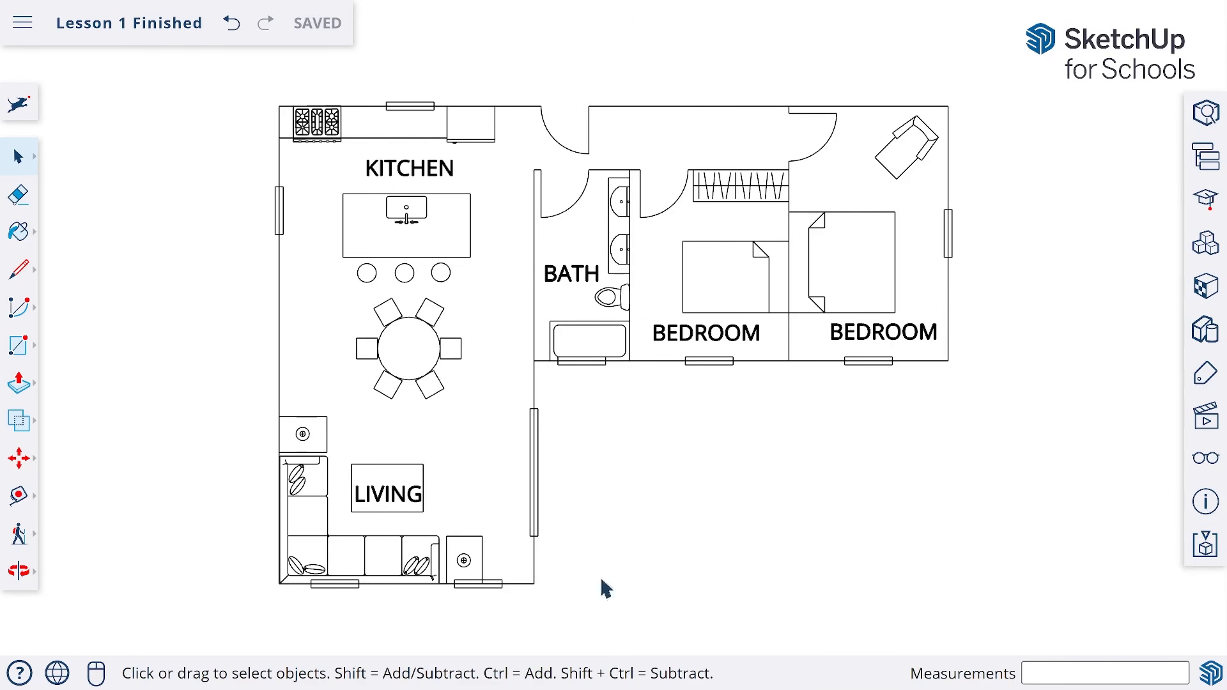
# Step: Print the current view of the floor plan to PDF and accept the export confirmation
pyautogui.click(22, 23)
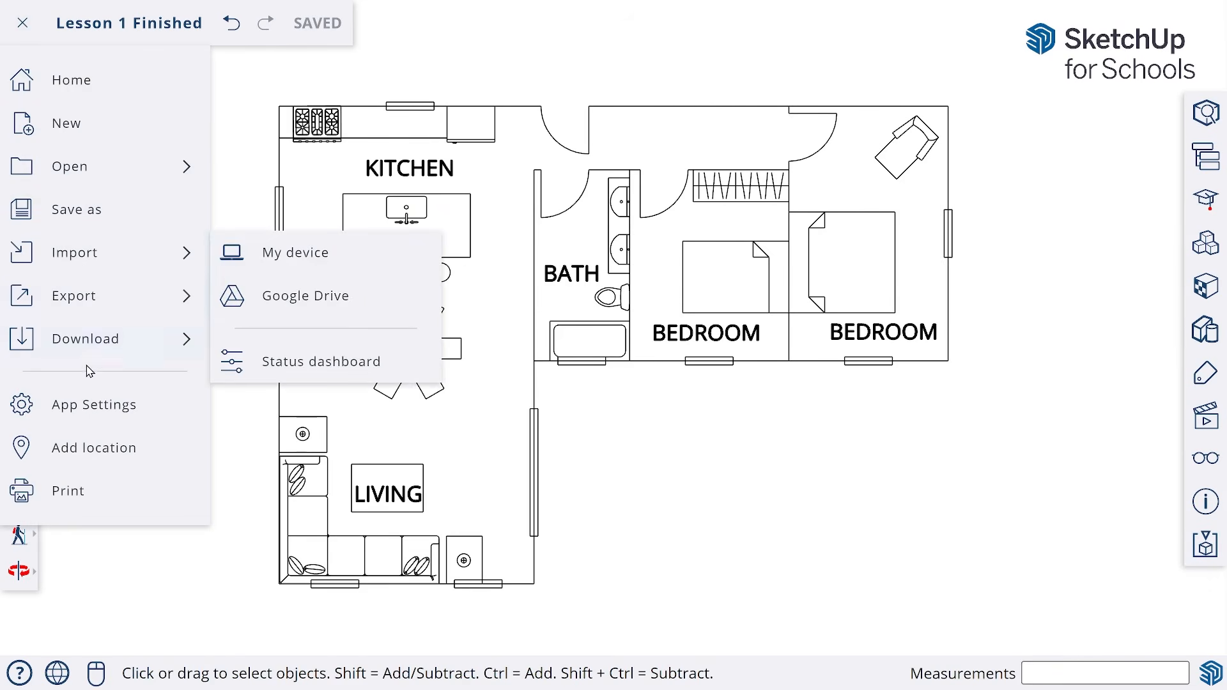
pyautogui.click(99, 503)
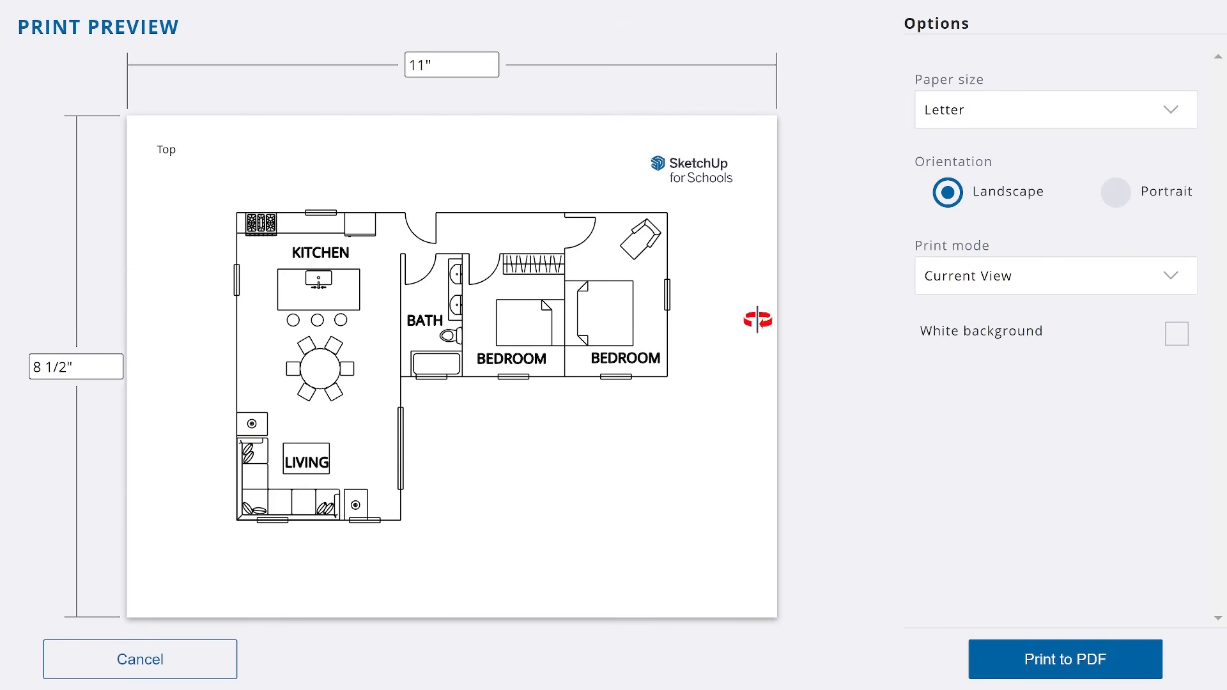
pyautogui.click(1079, 667)
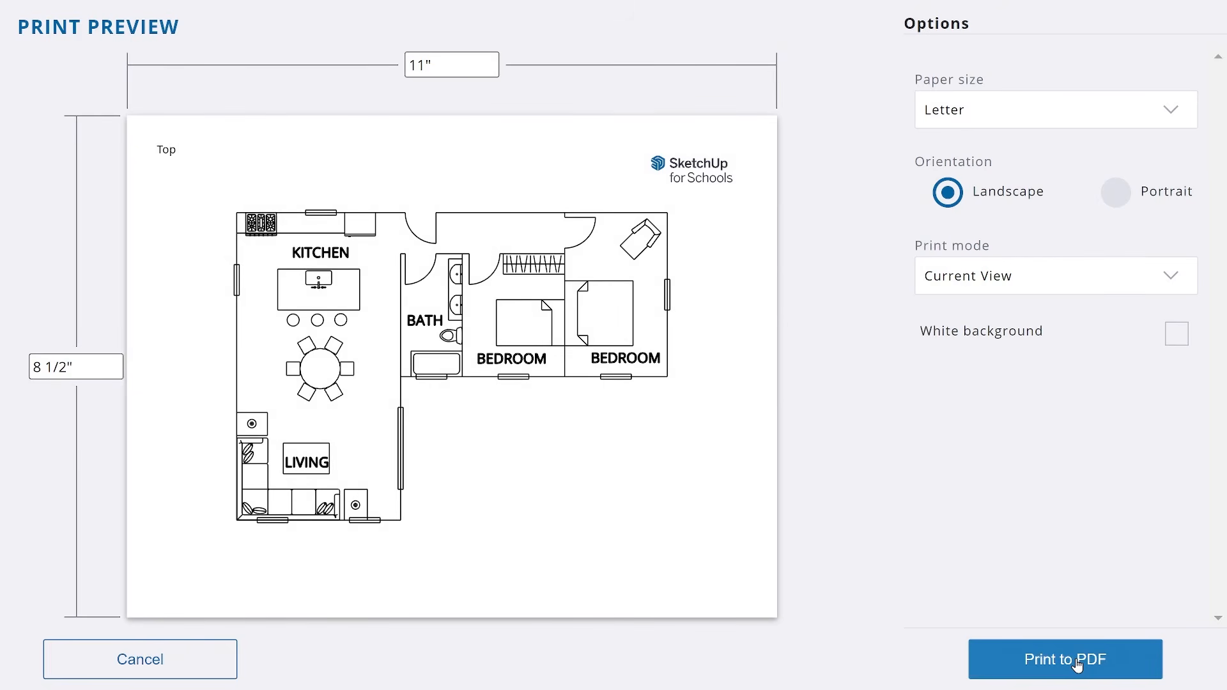
pyautogui.click(1040, 661)
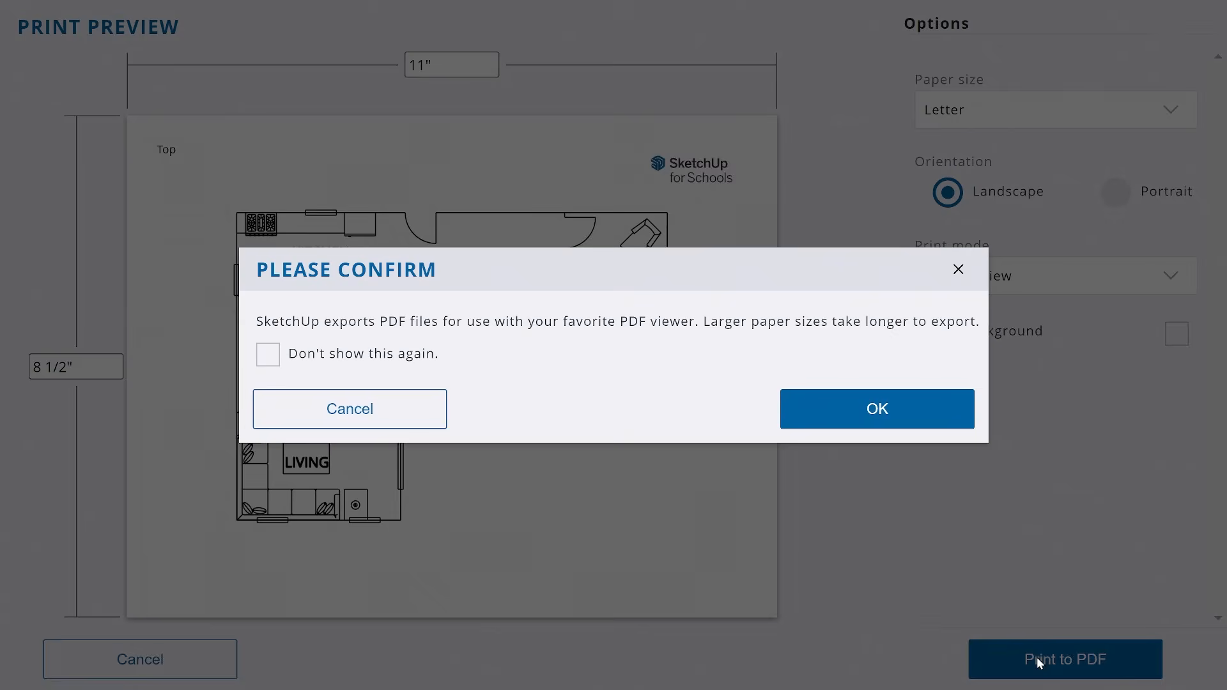
pyautogui.click(871, 418)
# Step: Save the exported PDF "Lesson 1 Finished.pdf" to the Desktop folder
pyautogui.moveTo(432, 14); pyautogui.dragTo(505, 74)
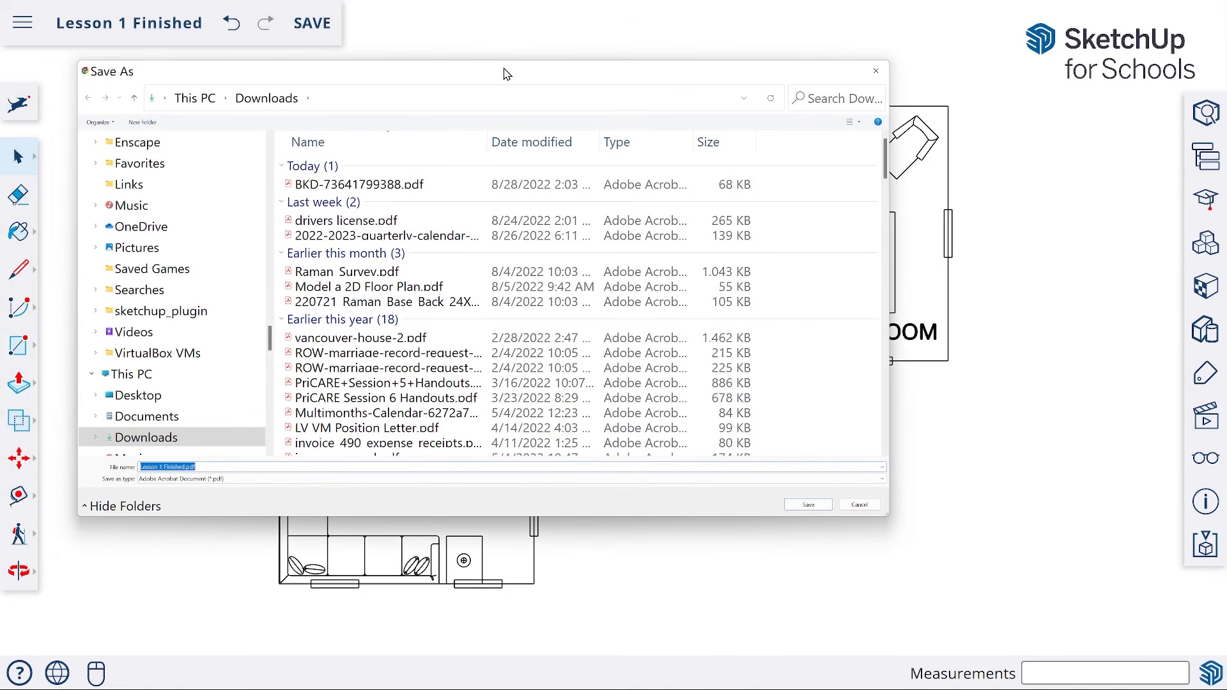
pyautogui.click(148, 395)
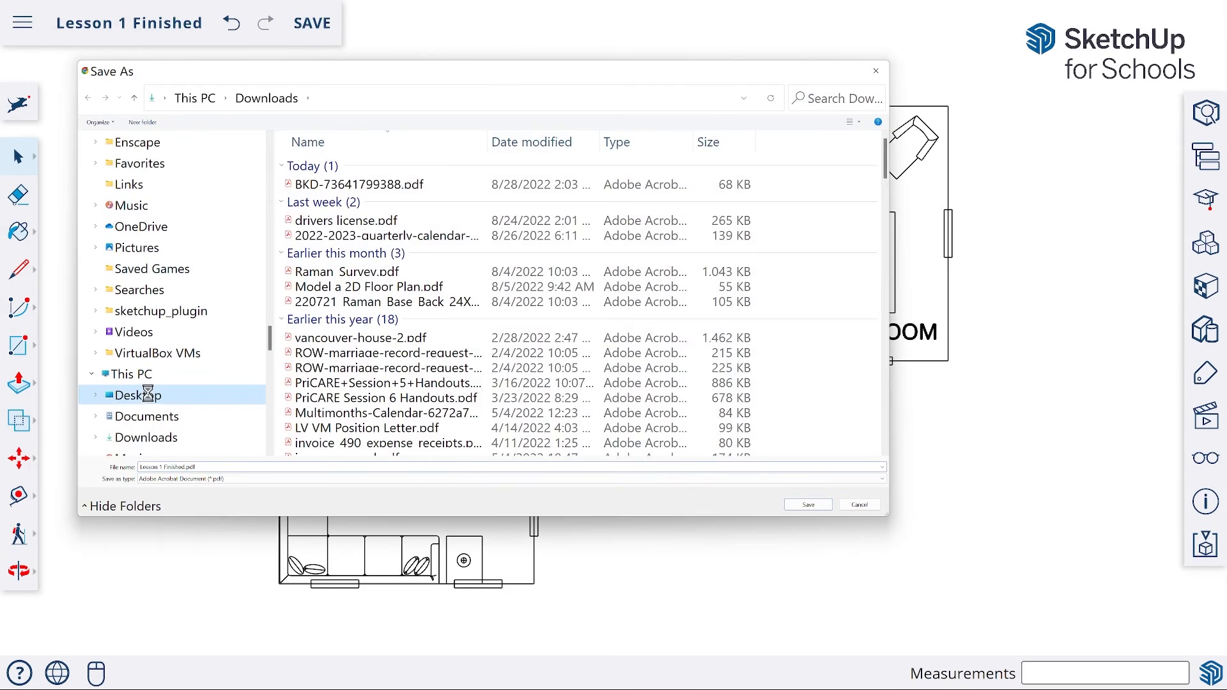
pyautogui.click(808, 504)
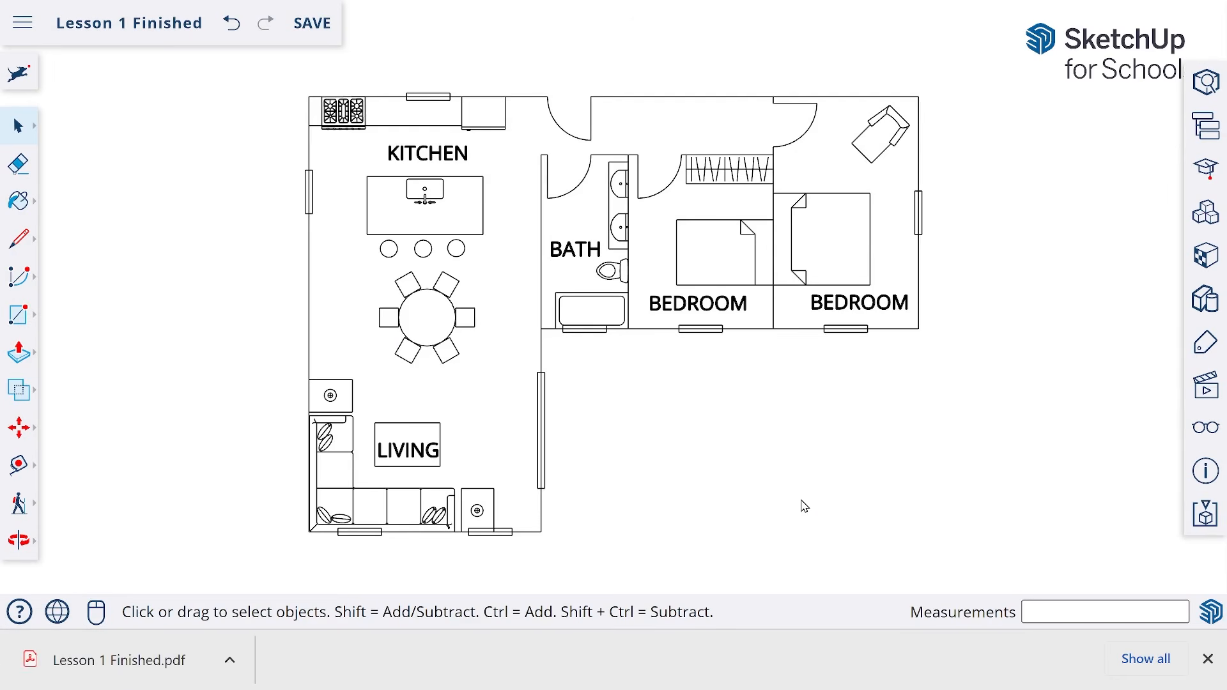